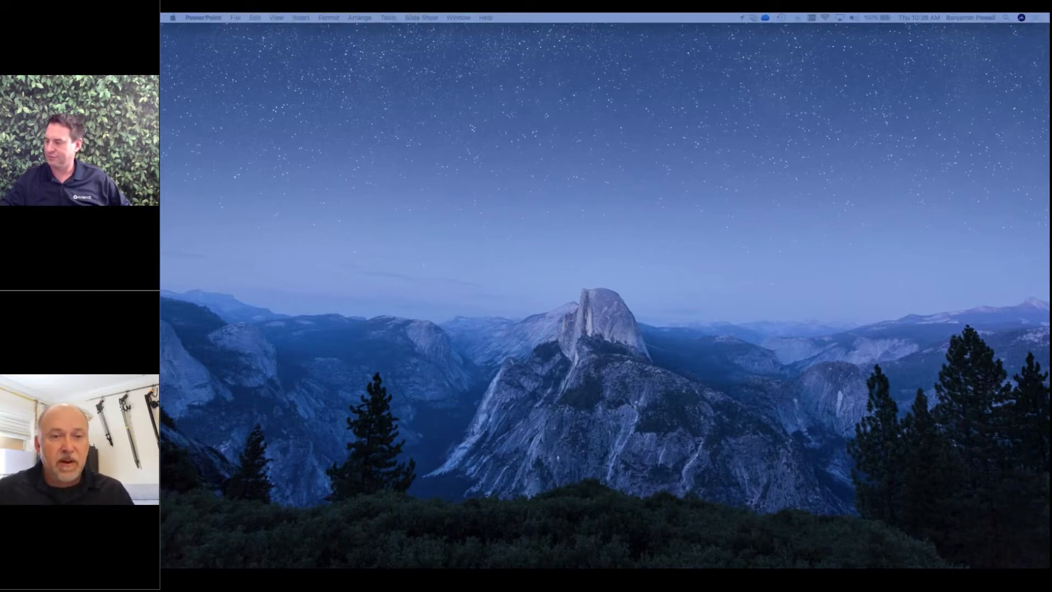
Step: Open all 32 bookmarks of the Summer School subfolder below Important Website in a new window, and show the resolutions for covid19relief1.sba.gov
left_click_drag(398, 488, 347, 35)
left_click_drag(820, 464, 1050, 568)
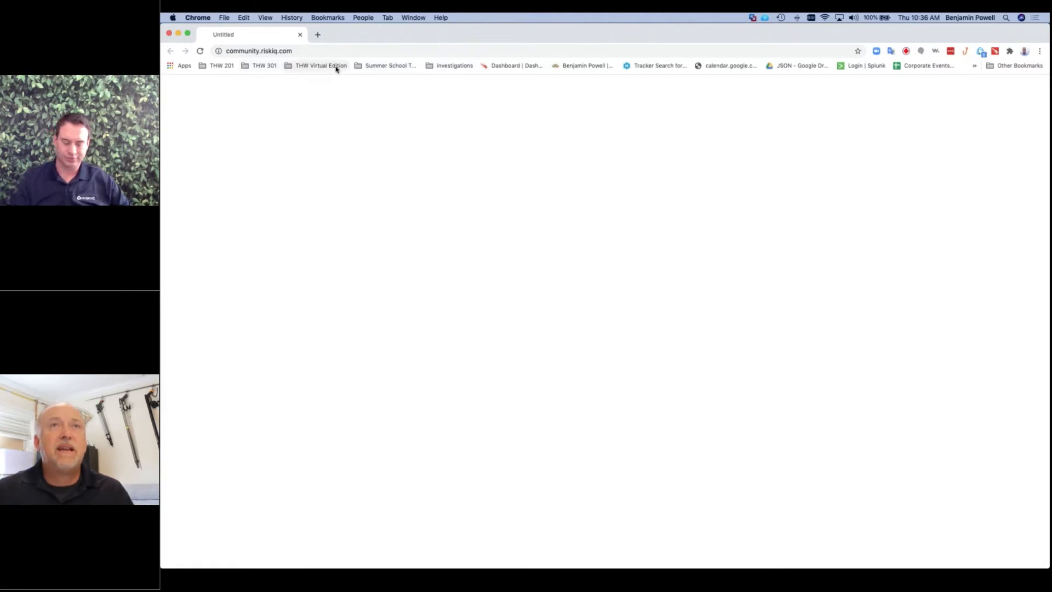
left_click(369, 69)
right_click(378, 95)
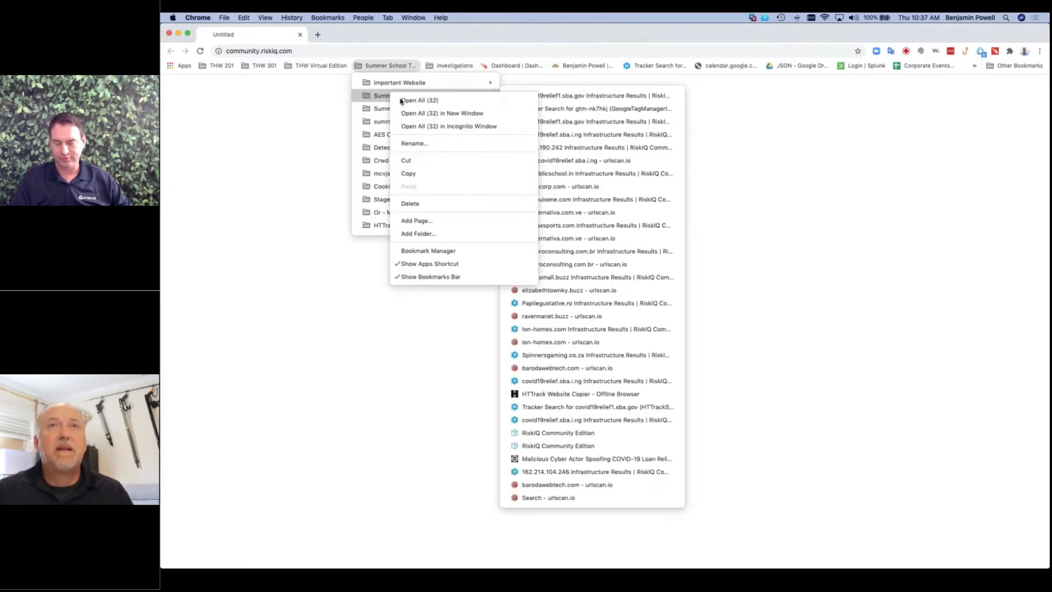
left_click(415, 113)
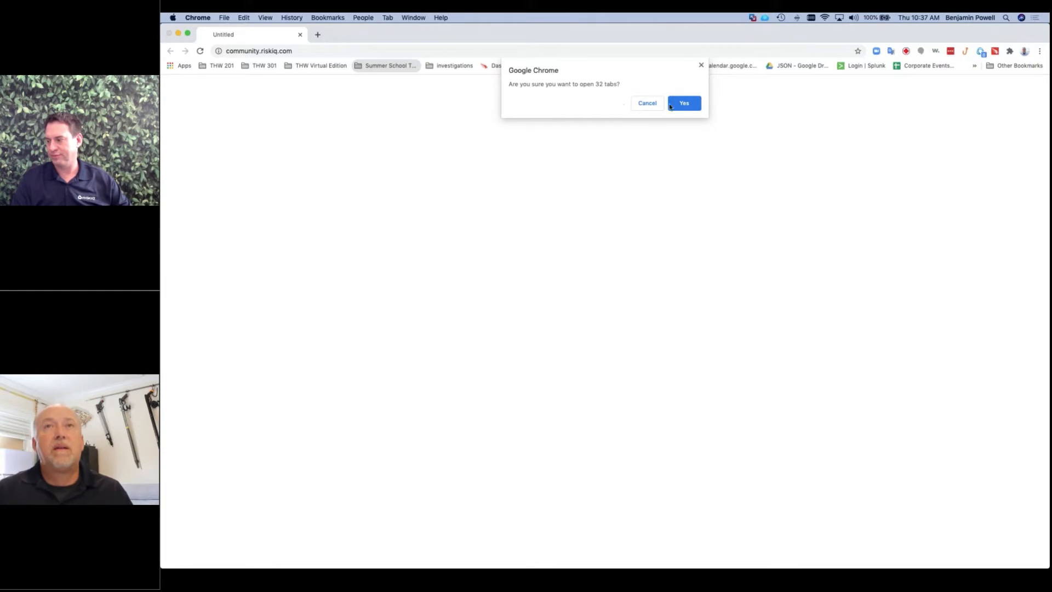
key("Return")
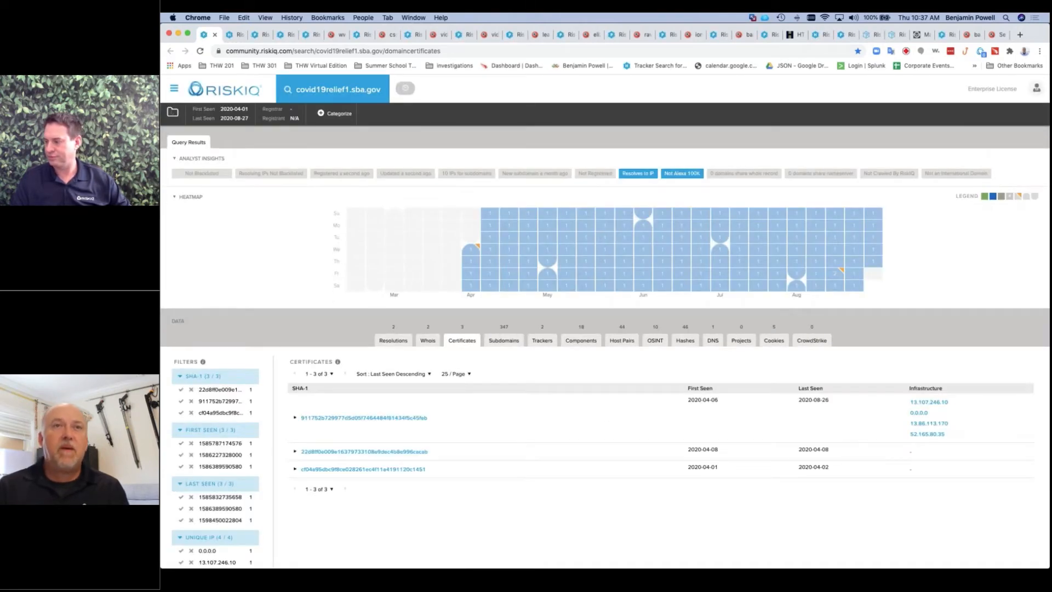
left_click(393, 341)
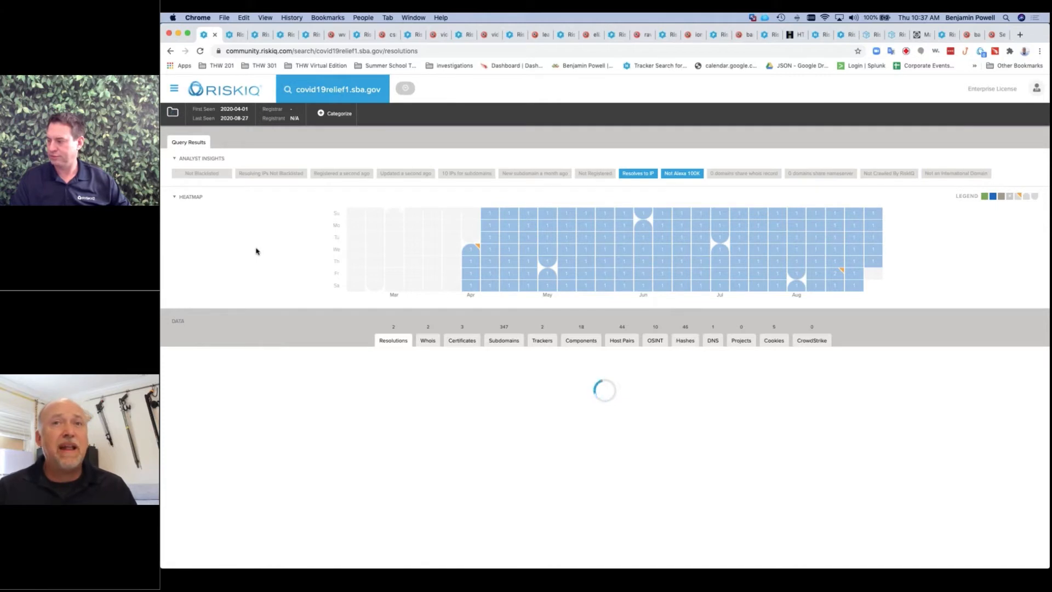
Step: Review the enabled data sources in the account settings, and return to the covid19relief1.sba.gov resolutions
right_click(1036, 92)
left_click(901, 89)
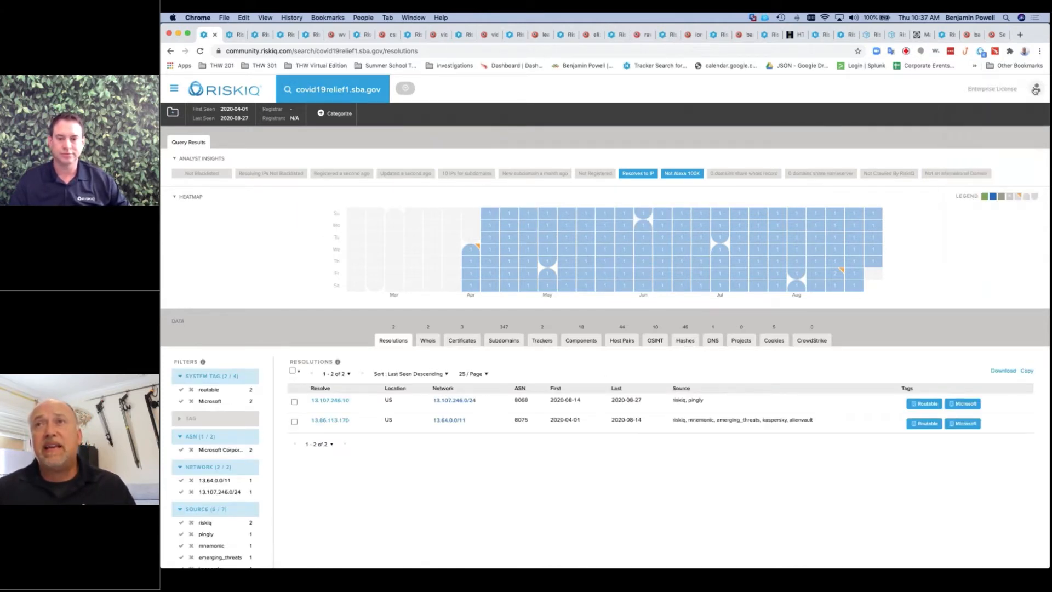
left_click(1037, 91)
left_click(995, 121)
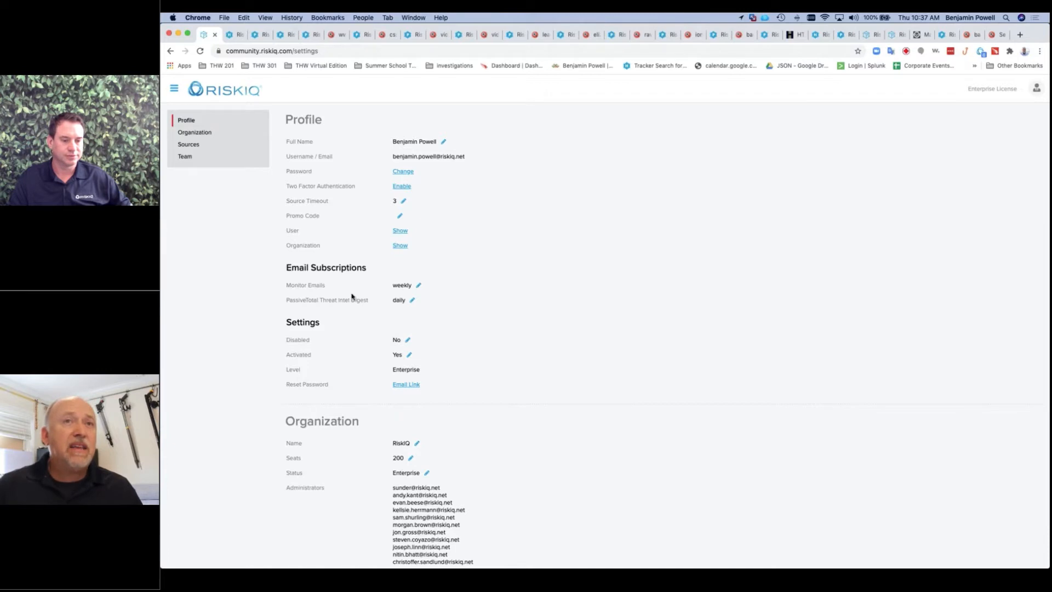
left_click(195, 147)
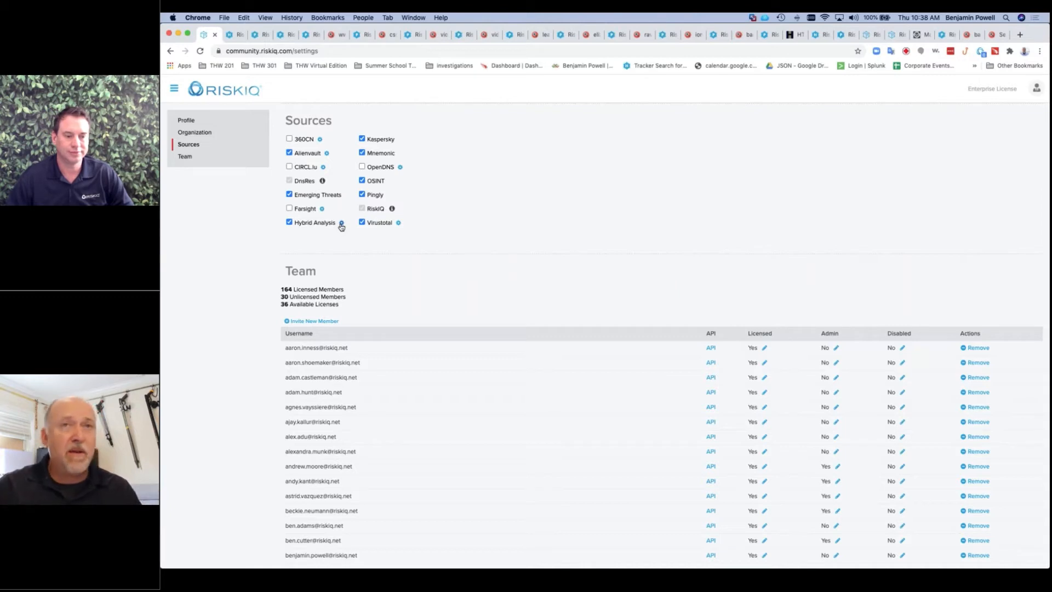
left_click(171, 52)
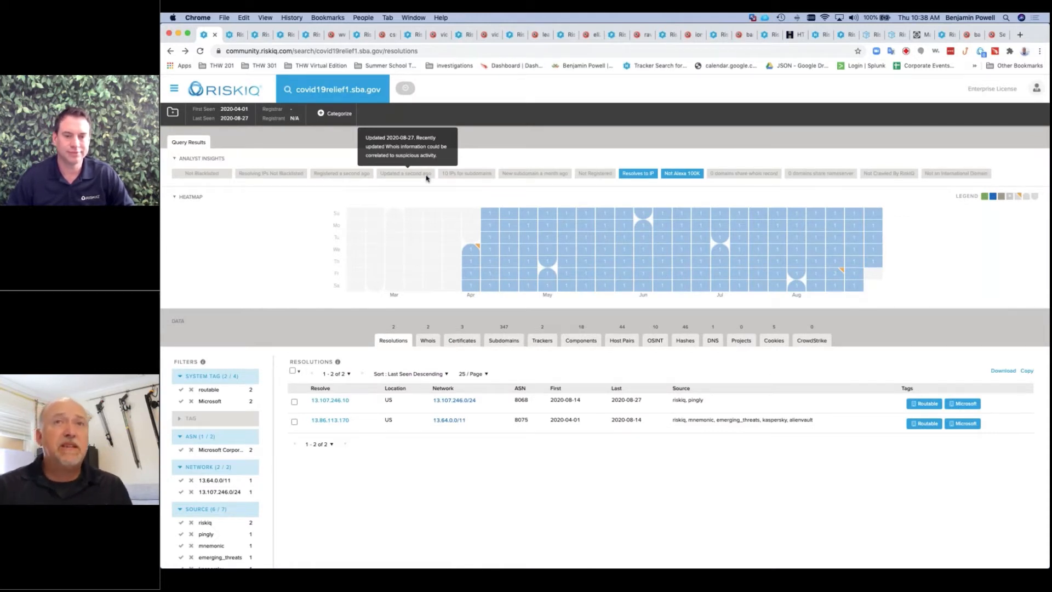
Step: Inspect the heatmap's legend and the resolution details of individual days such as 2020-04-01 and 2020-04-30
mouse_move(495, 278)
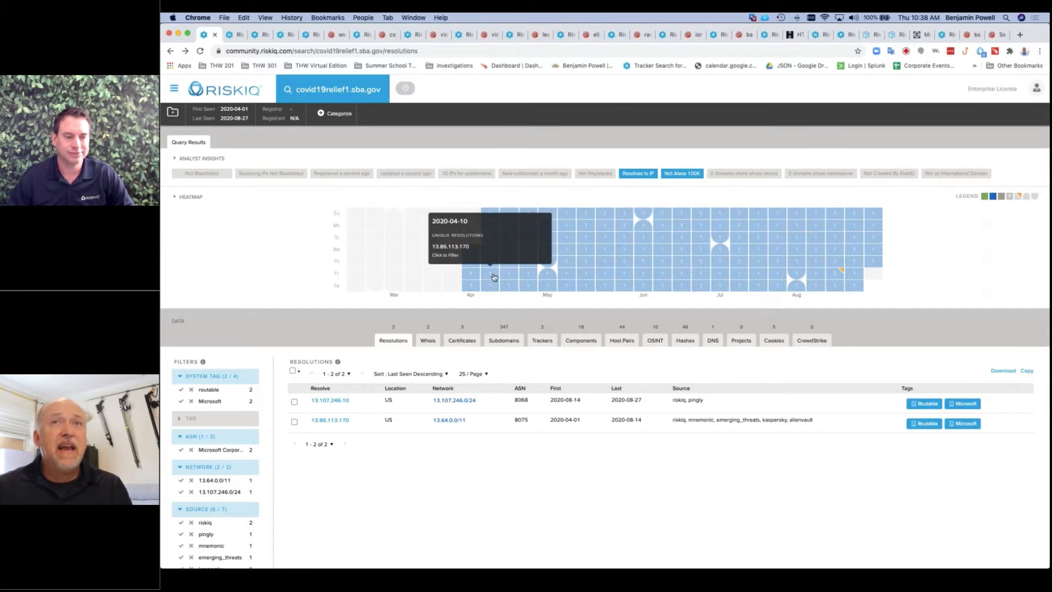
mouse_move(472, 256)
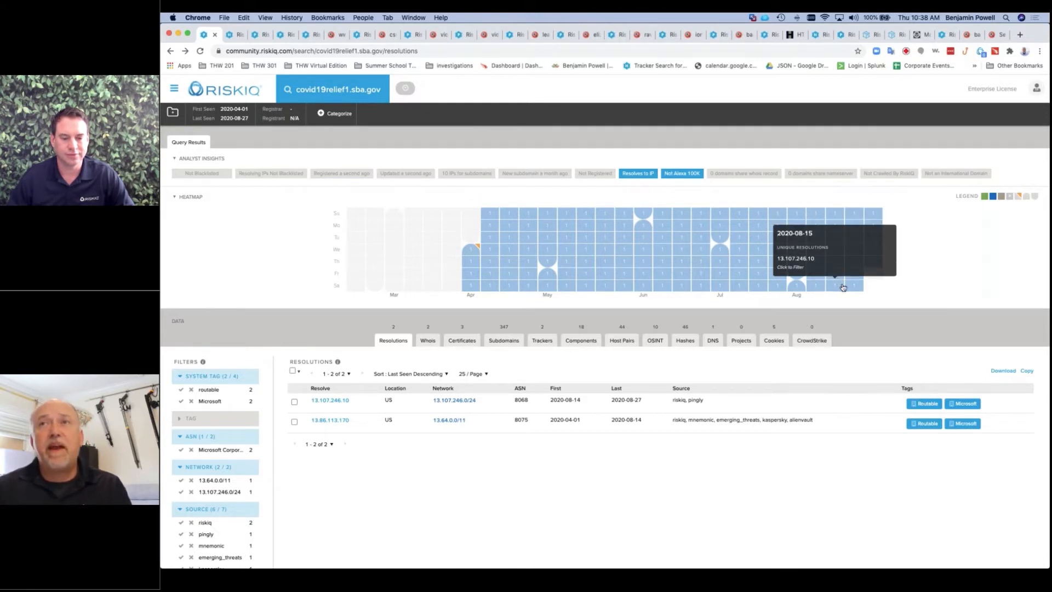
mouse_move(995, 201)
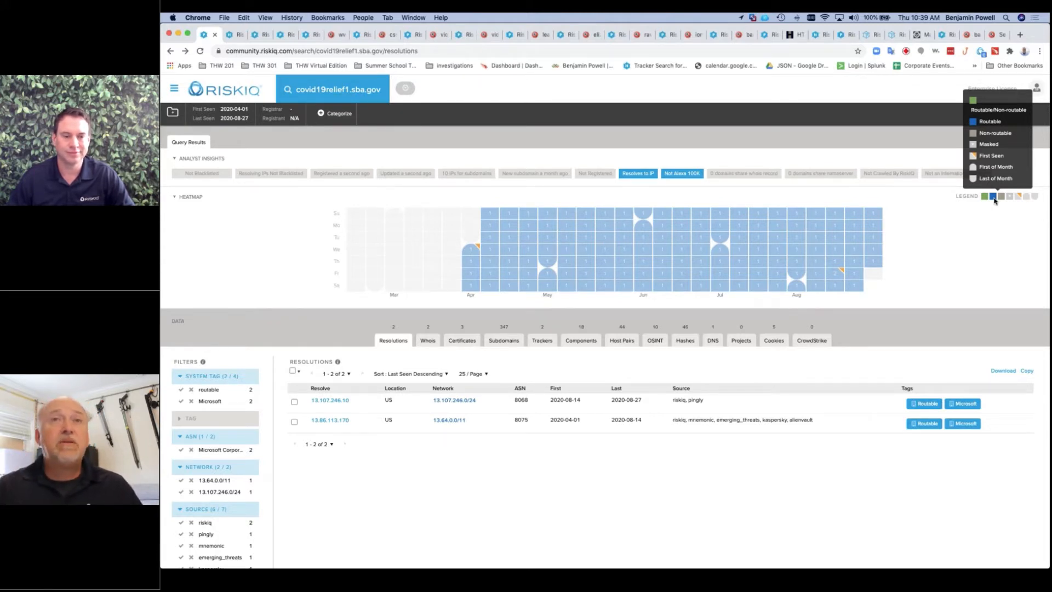
mouse_move(471, 253)
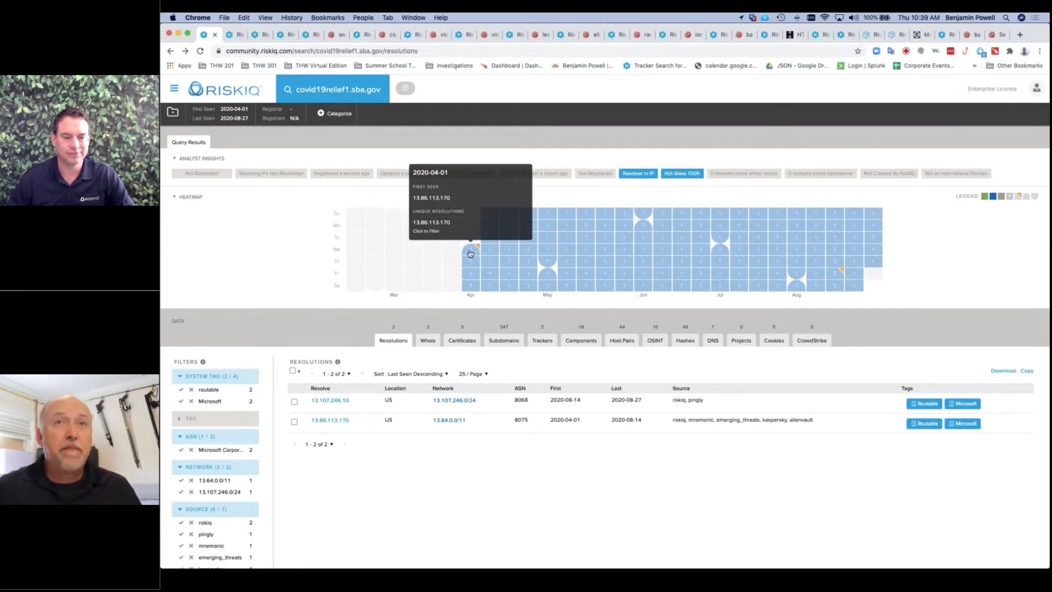
mouse_move(547, 260)
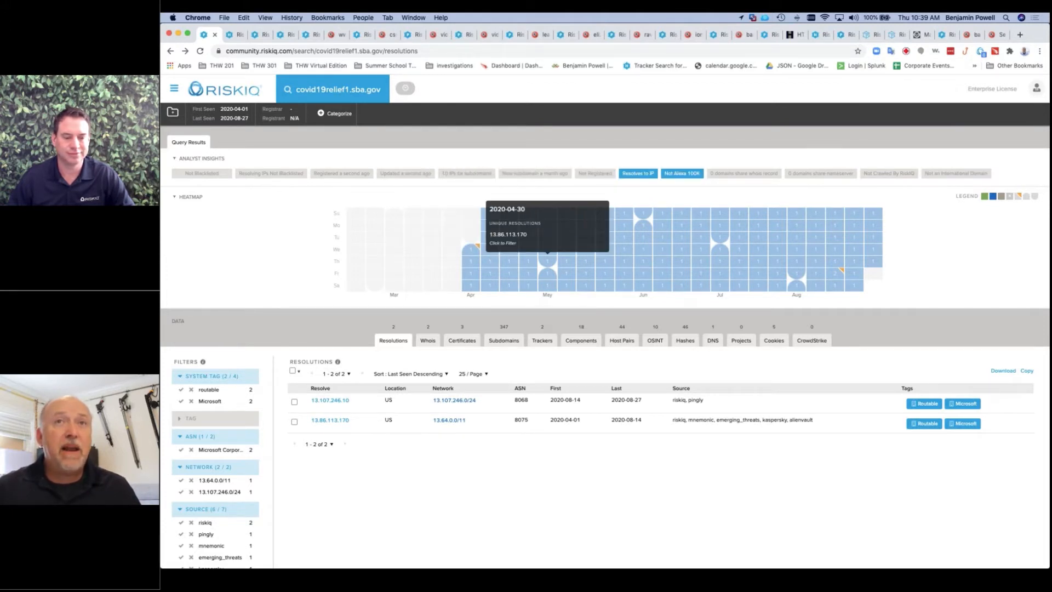
Step: Filter the heatmap to the dates 2020-04-01 through 2020-04-30, and reload the page to clear the filter
left_click(471, 252)
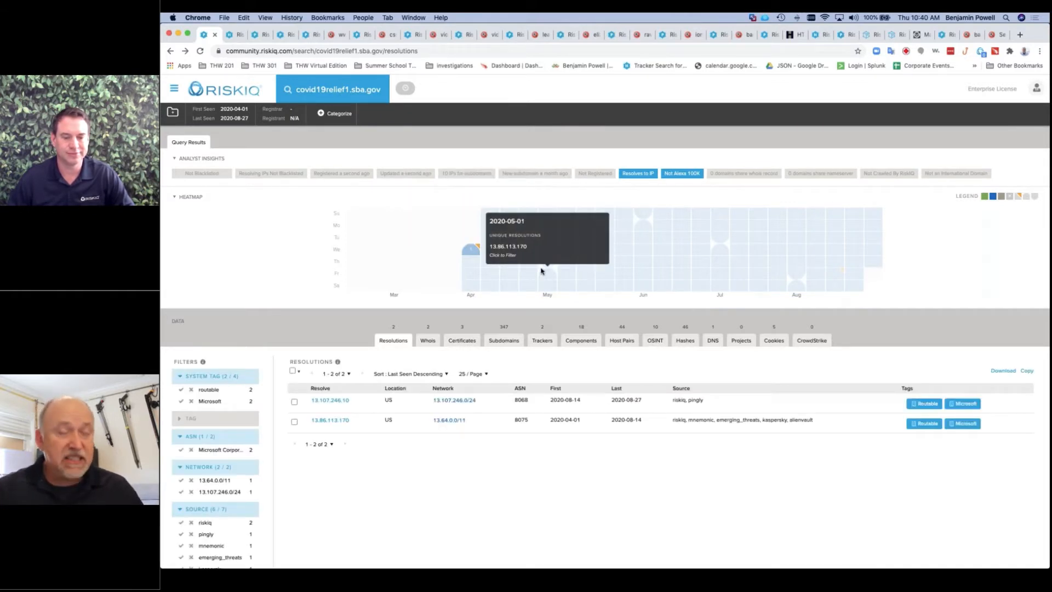
left_click(548, 263)
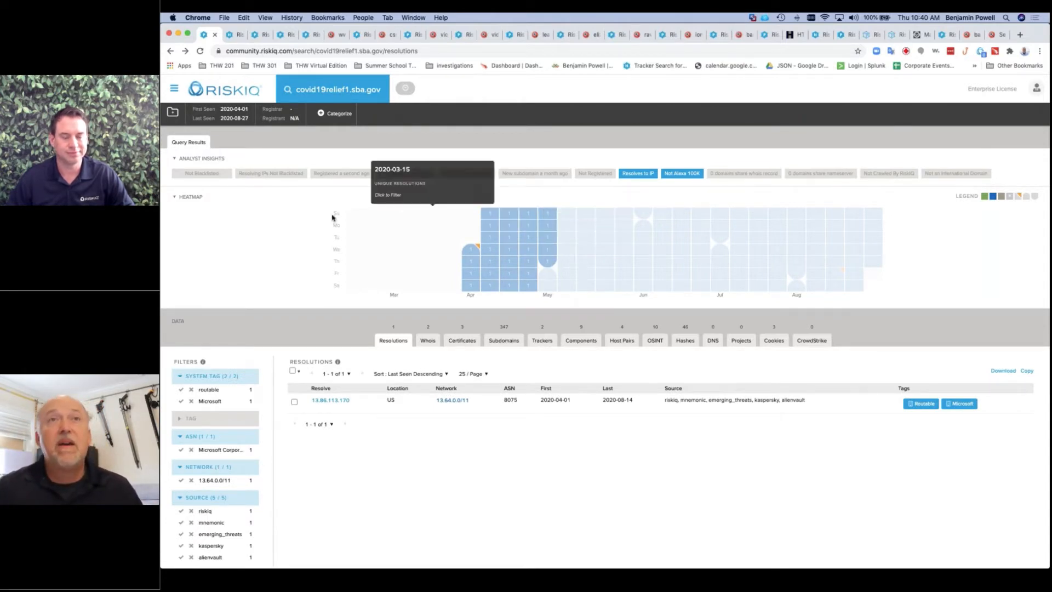
left_click(201, 51)
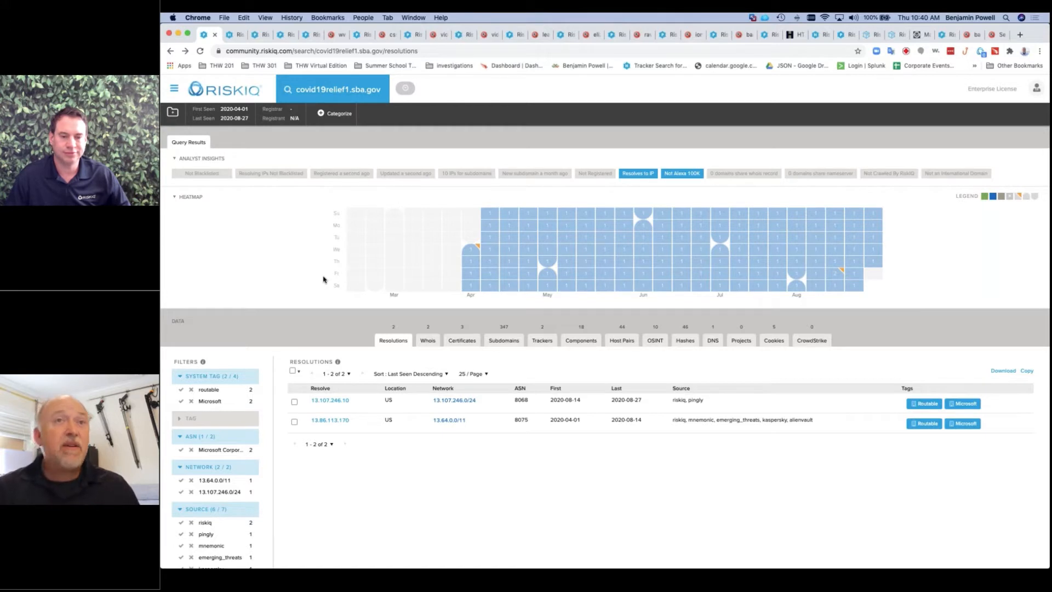
Step: Exclude the Microsoft system tag from the resolutions, and clear that filter again
mouse_move(519, 403)
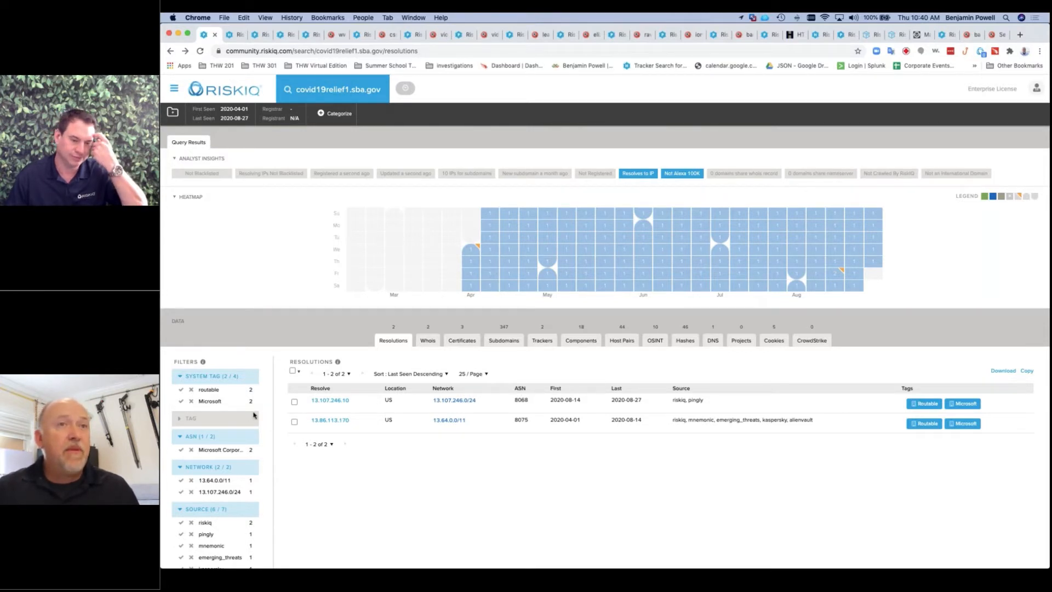
left_click(181, 403)
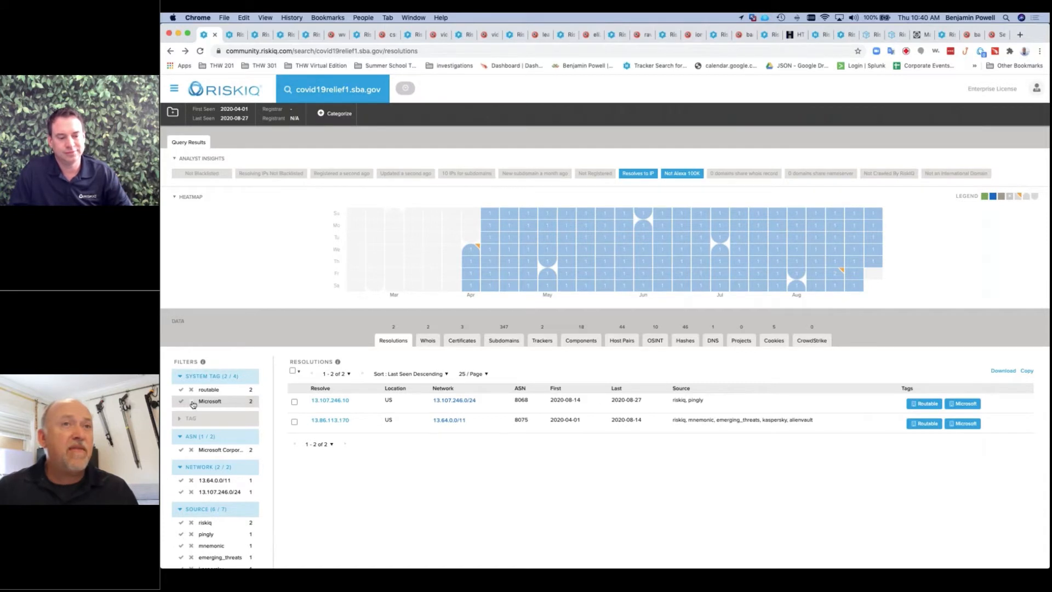
left_click(191, 401)
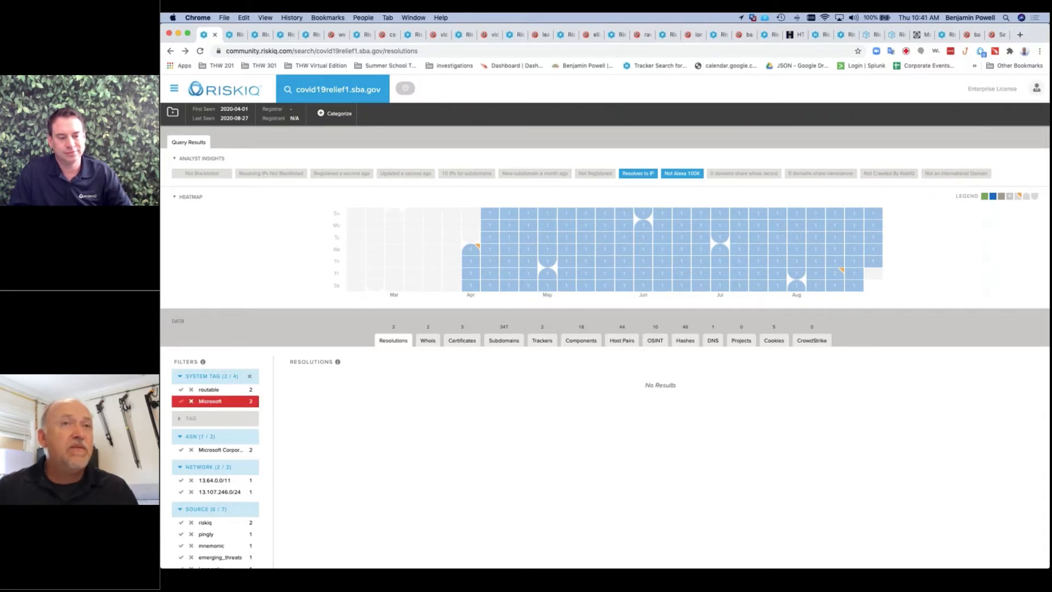
left_click(235, 402)
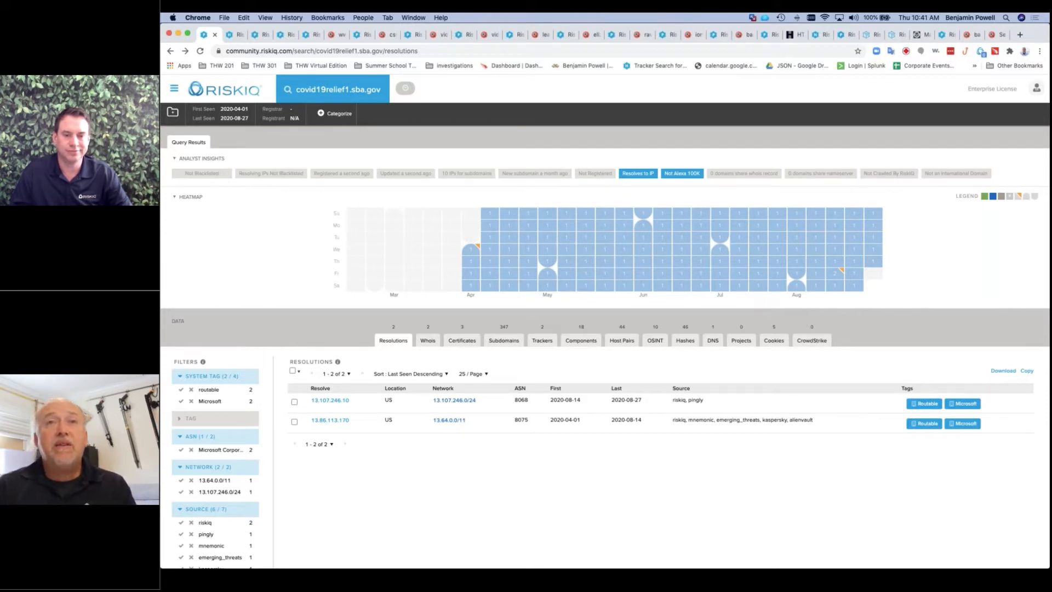
Step: Open the host pairs for covid19relief1.sba.gov and examine the parent and child hostnames with their causes
left_click(620, 341)
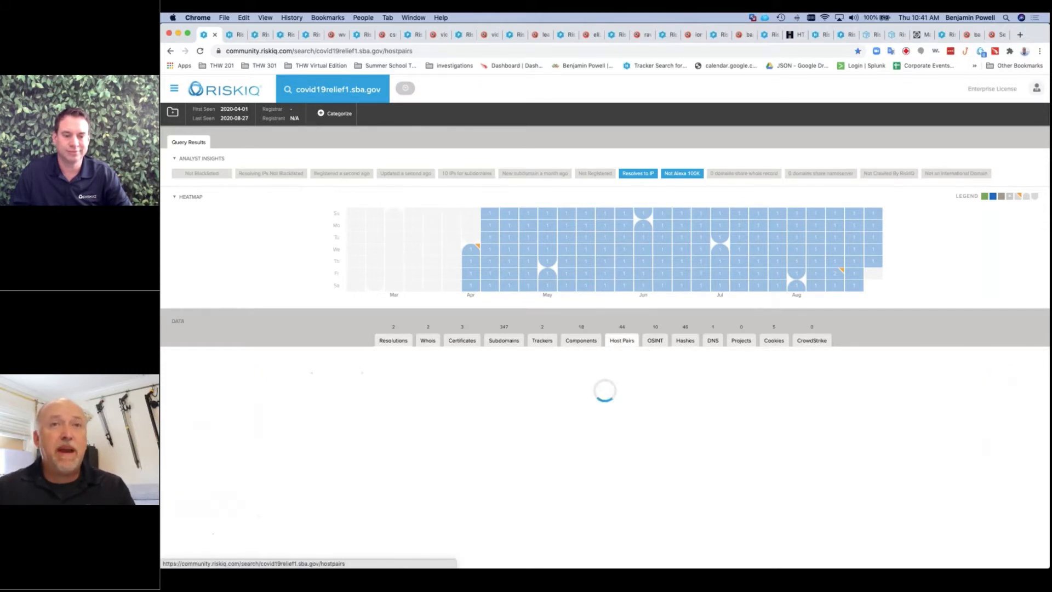
scroll(285, 269, "down", 5)
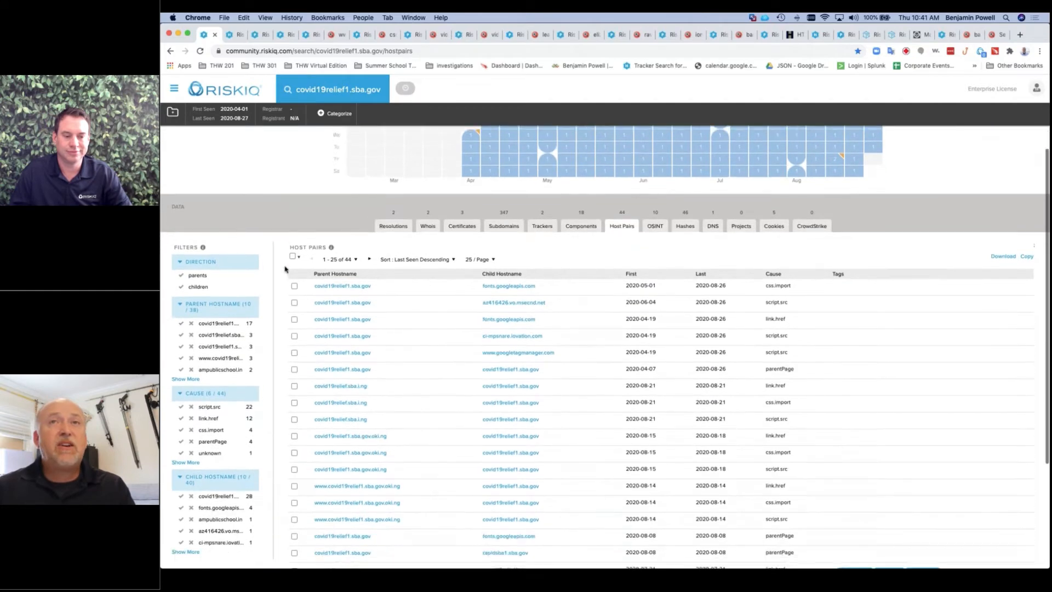
scroll(285, 269, "down", 3)
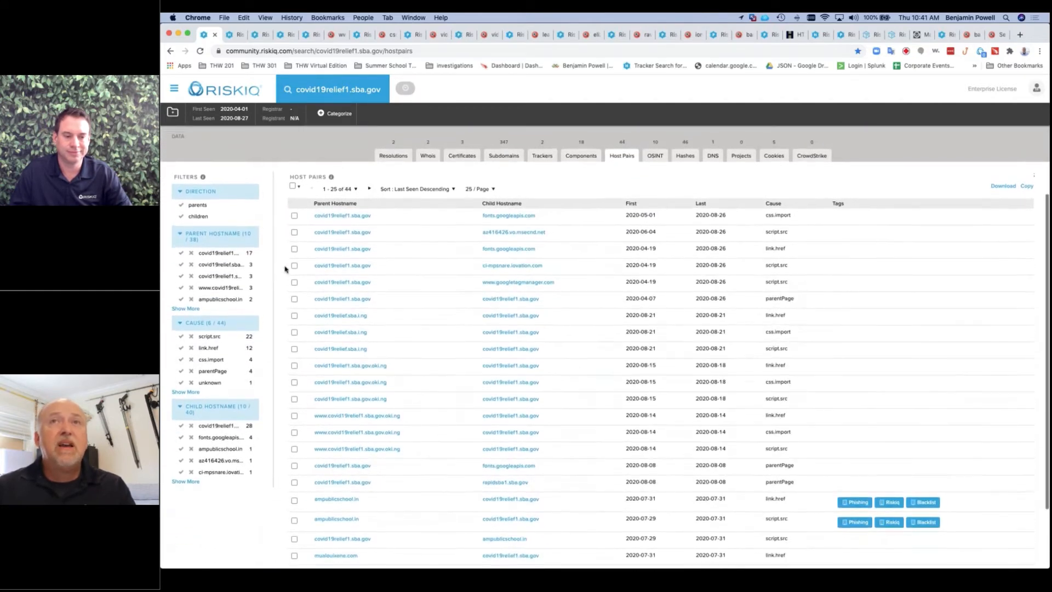
scroll(285, 269, "up", 1)
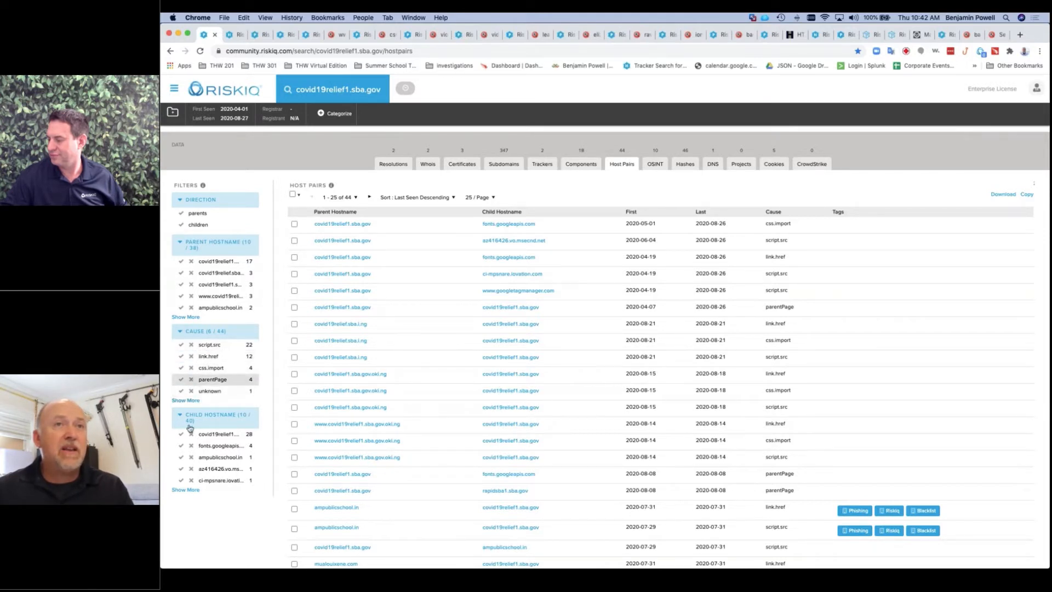
Step: Expand the host pair causes, filter the list to css.import, and clear the filter
left_click(185, 401)
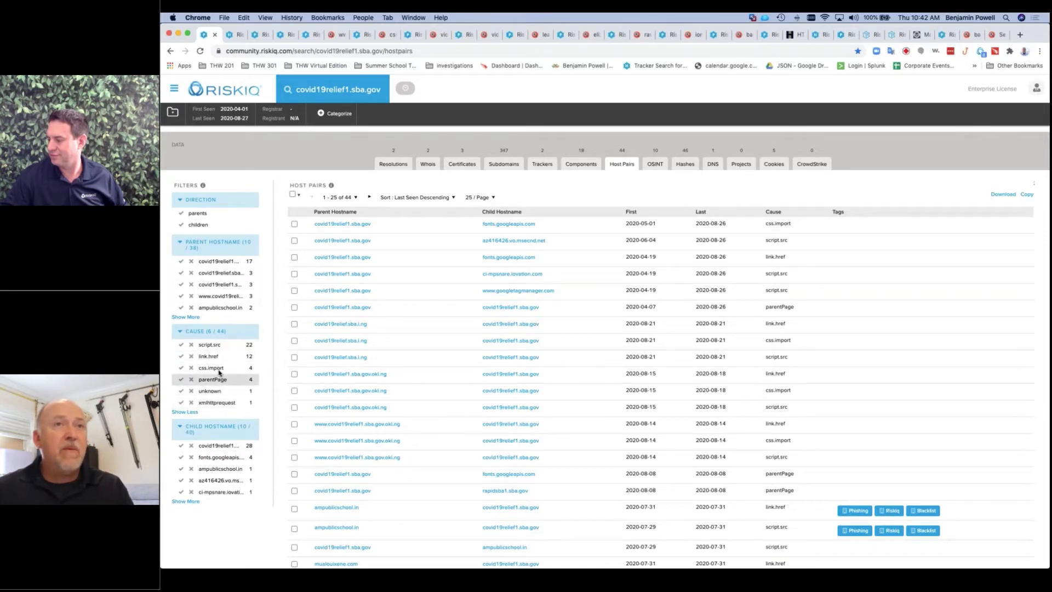
left_click(182, 370)
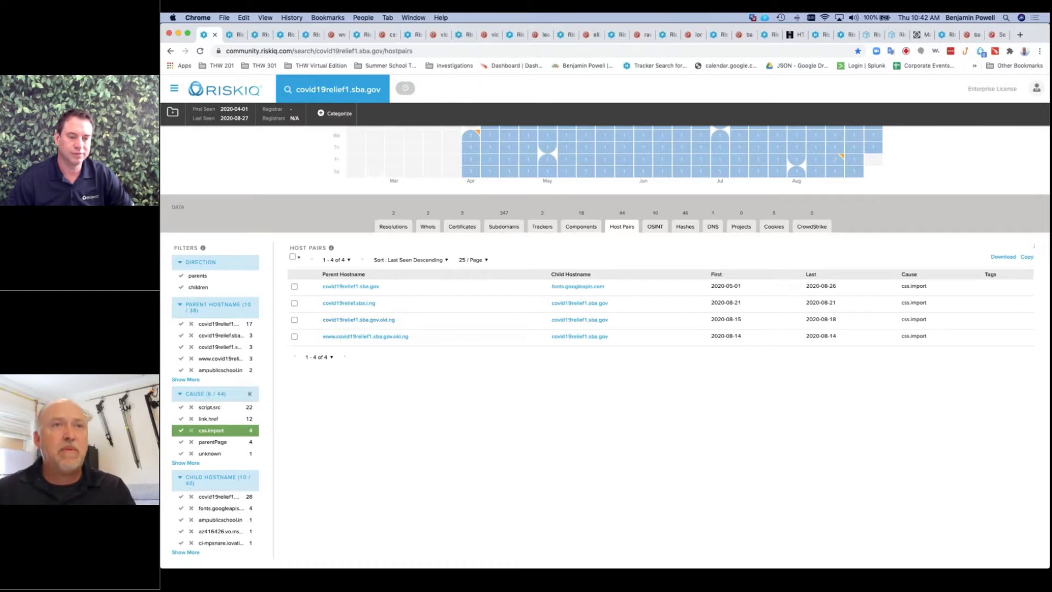
left_click(180, 433)
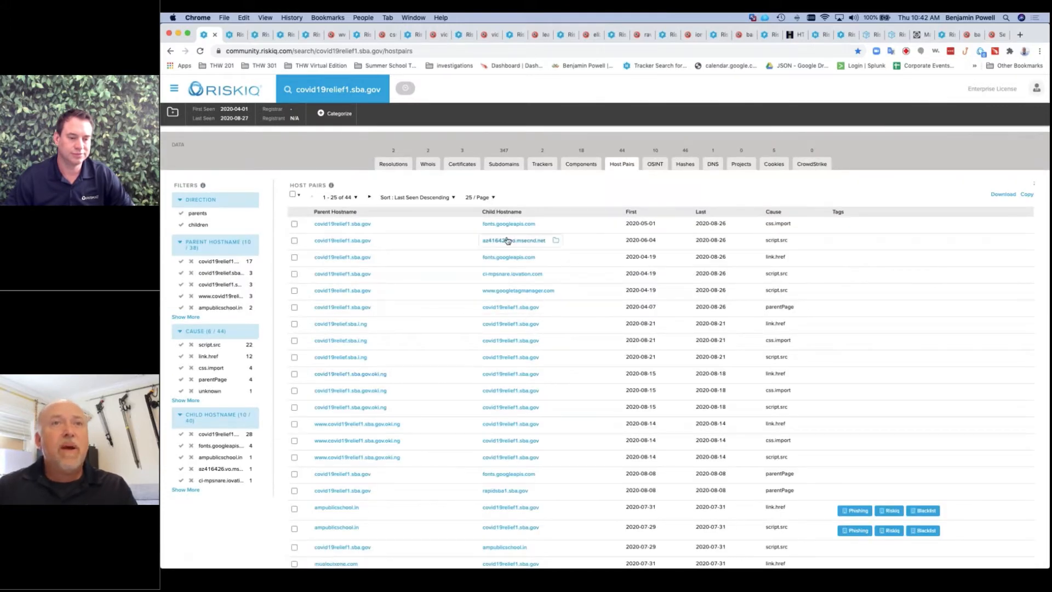
scroll(505, 239, "down", 2)
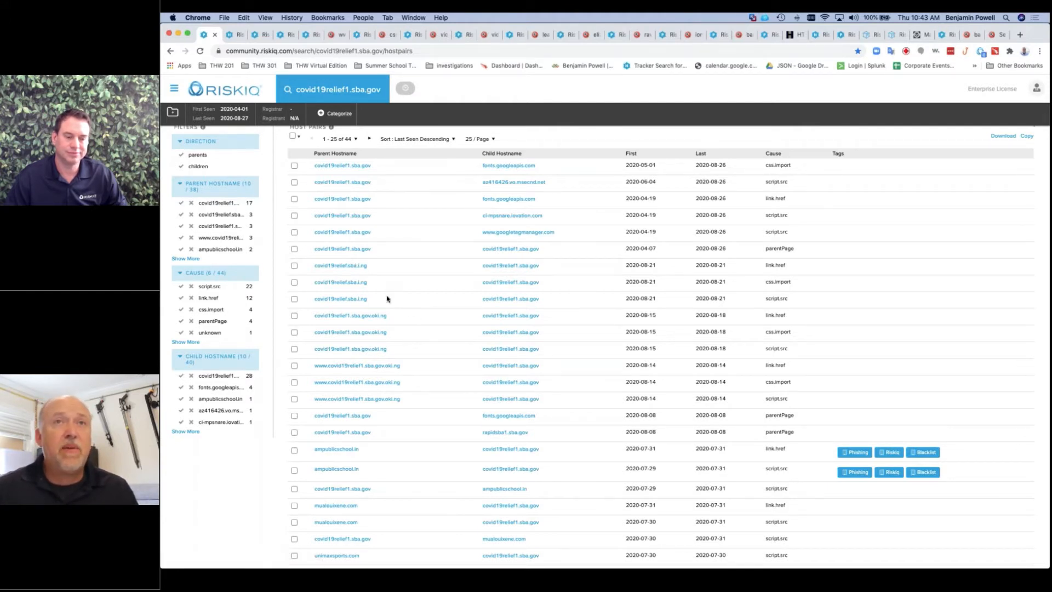
left_click(341, 316)
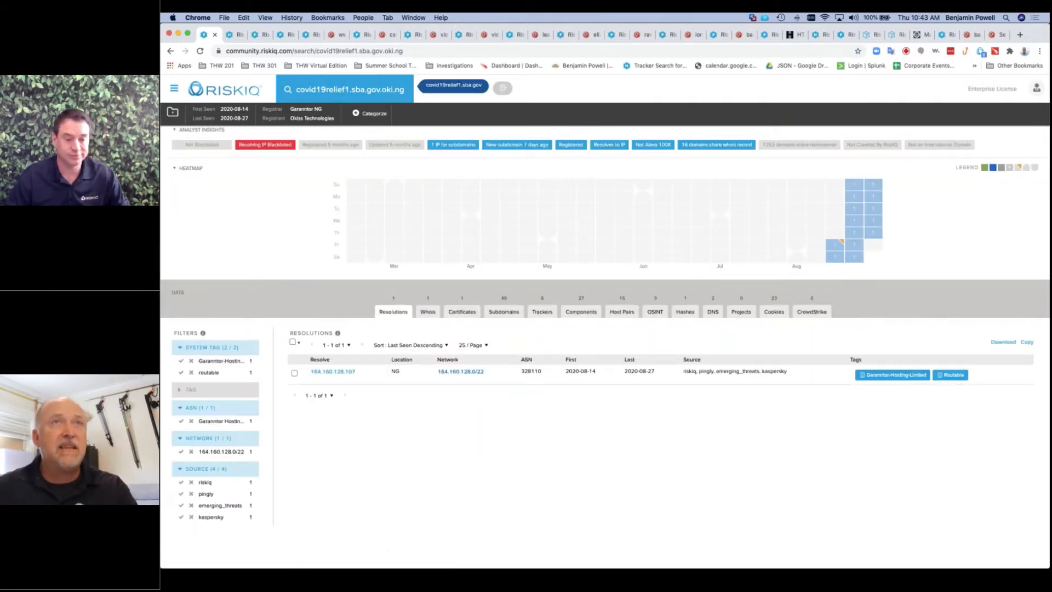
left_click(170, 51)
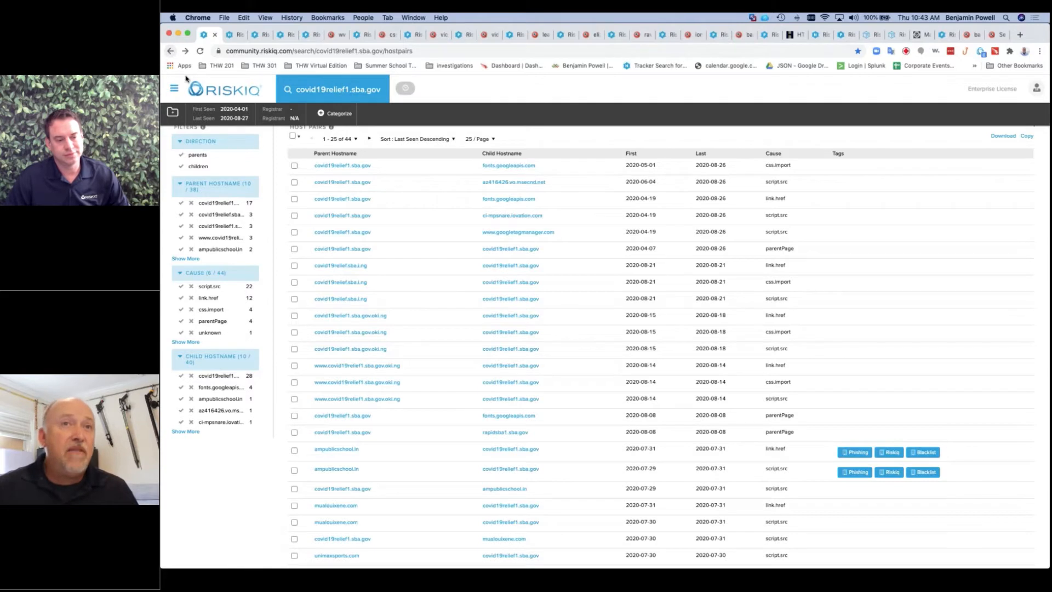
Step: Open the parent host covid19relief1.sba.gov.oki.ng in a new tab and examine its analyst insights and heatmap
right_click(350, 316)
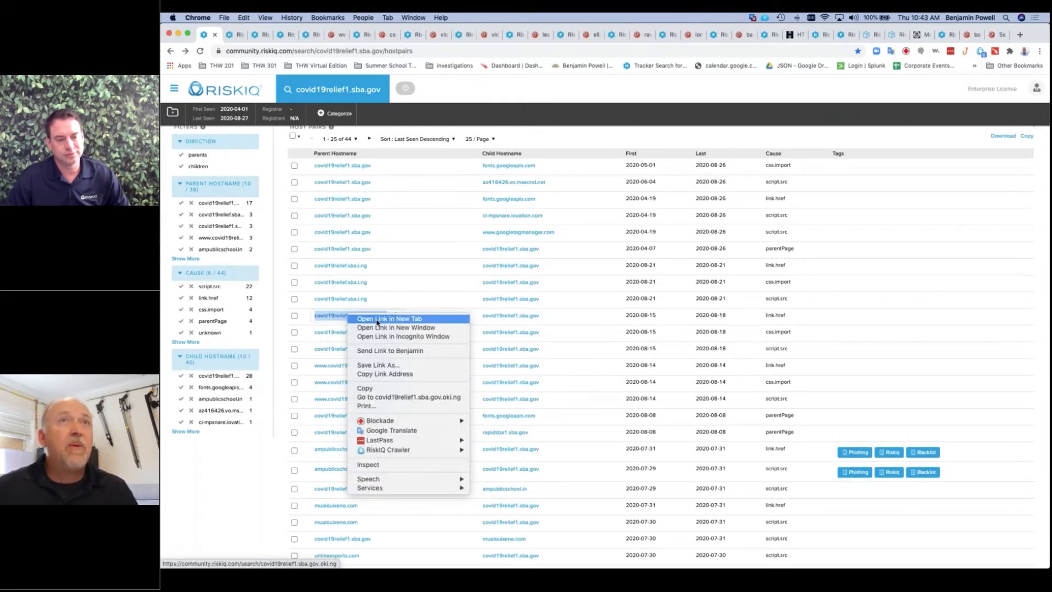
left_click(377, 319)
left_click(235, 35)
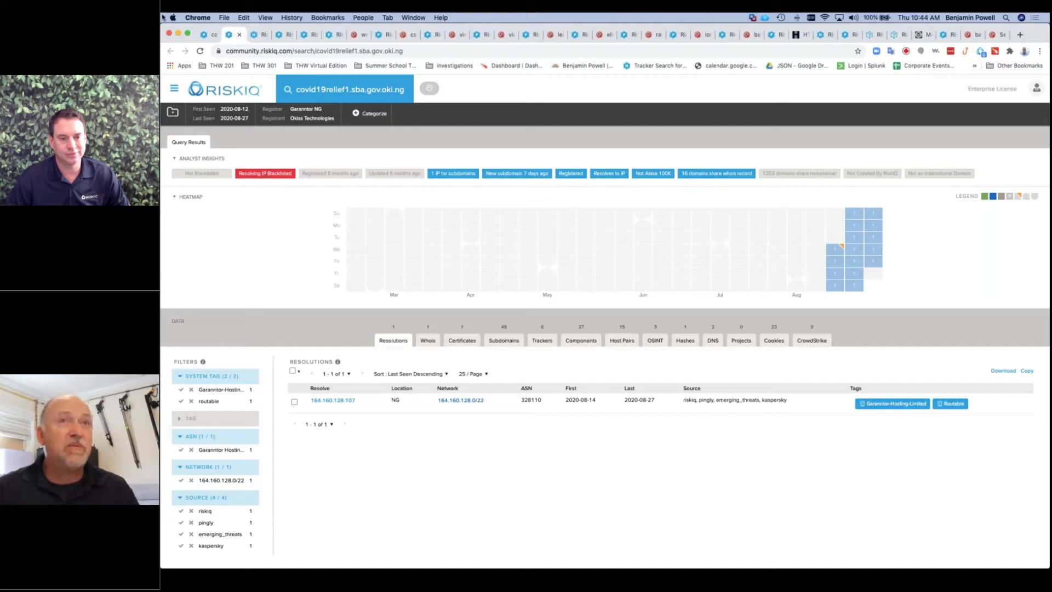
mouse_move(255, 179)
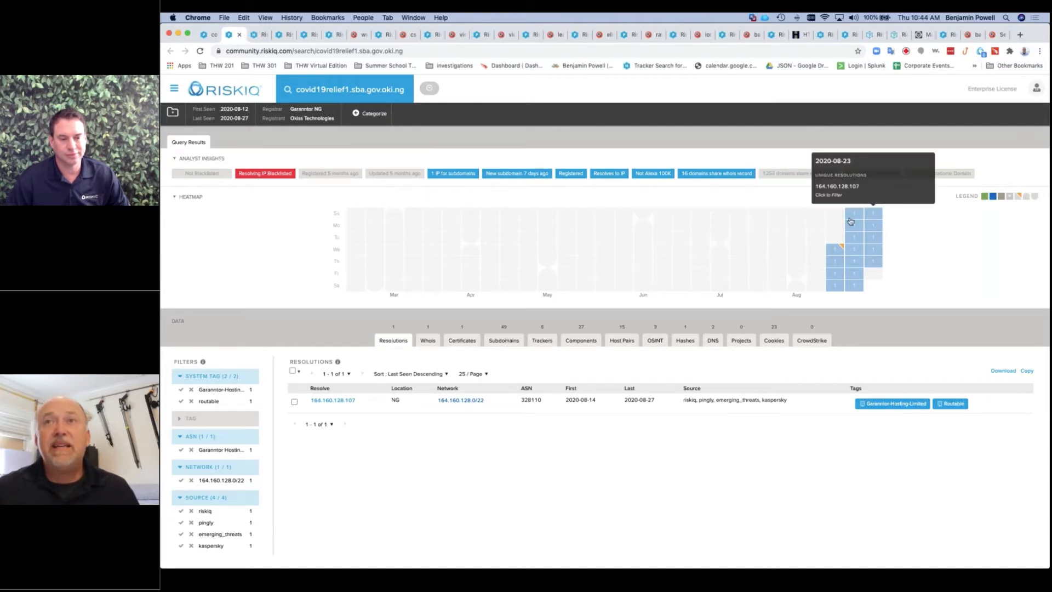
mouse_move(843, 249)
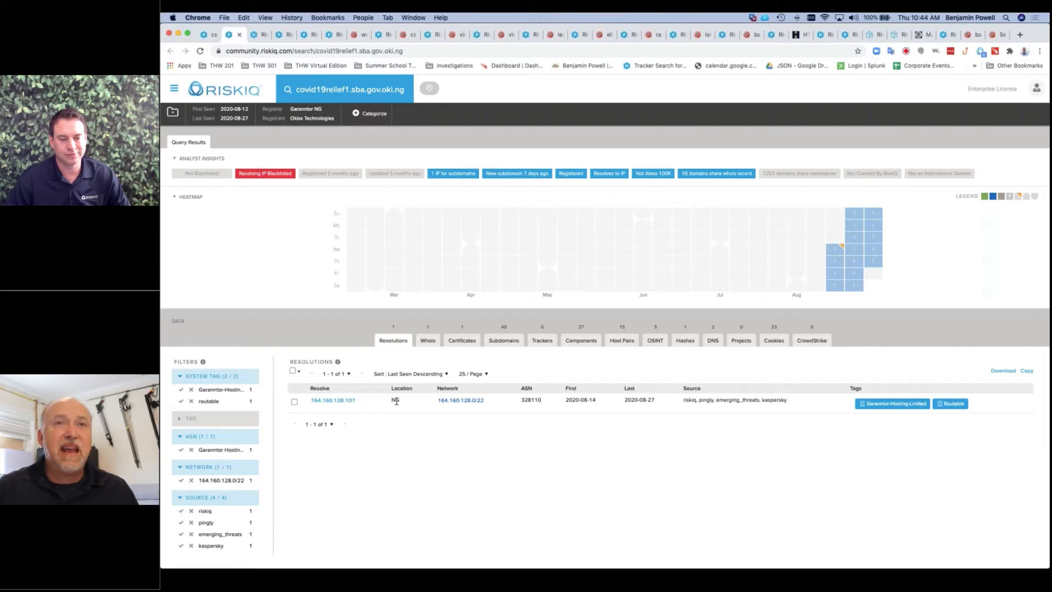
Step: Search Google in a new tab for "what country is NG" and close that tab after reading the answer
key("super+t")
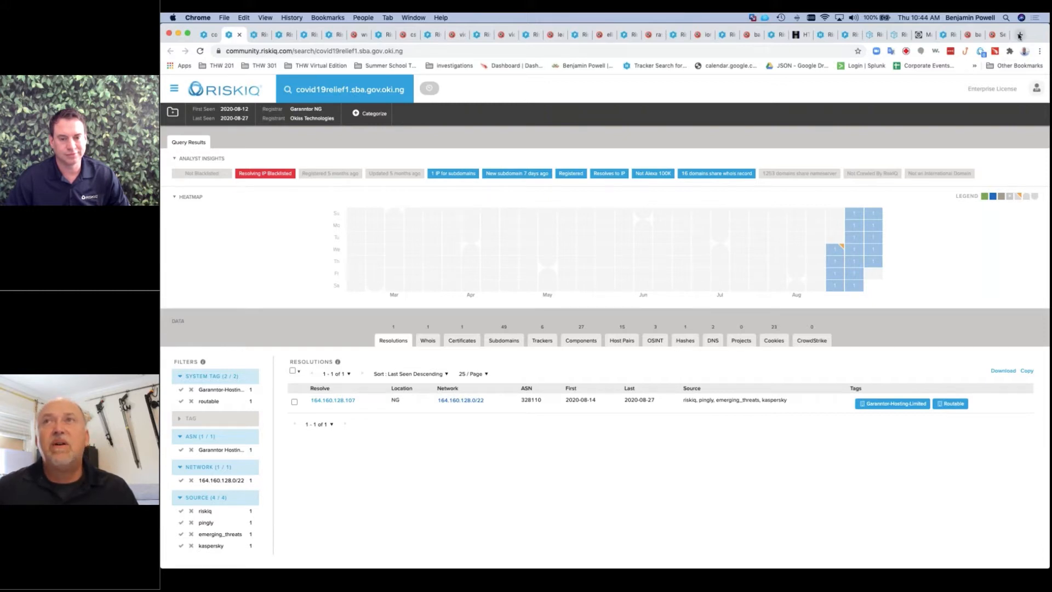
left_click(515, 218)
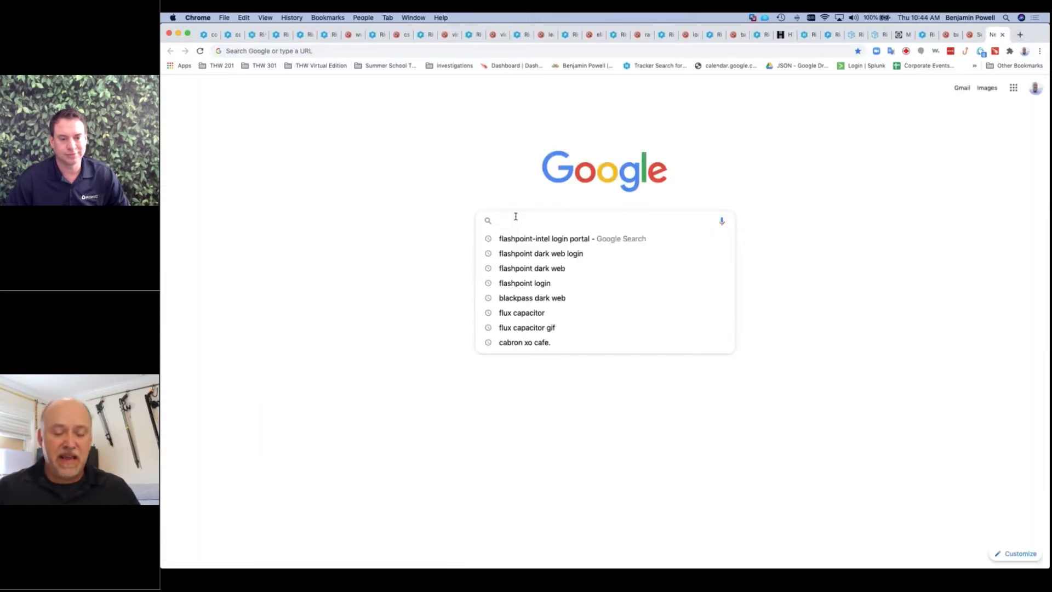
type("what count")
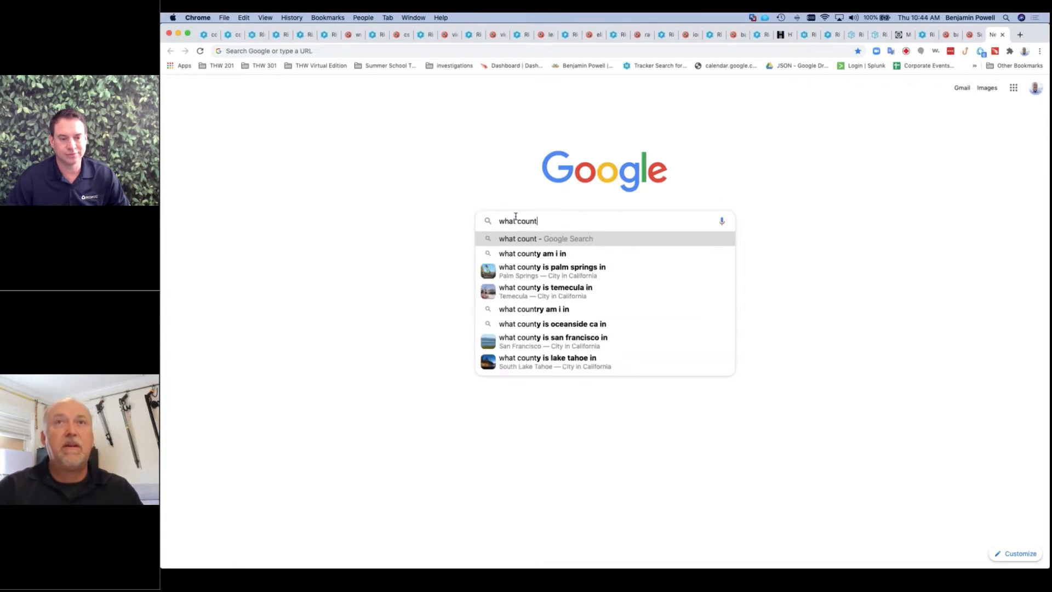
type("ry")
key("BackSpace")
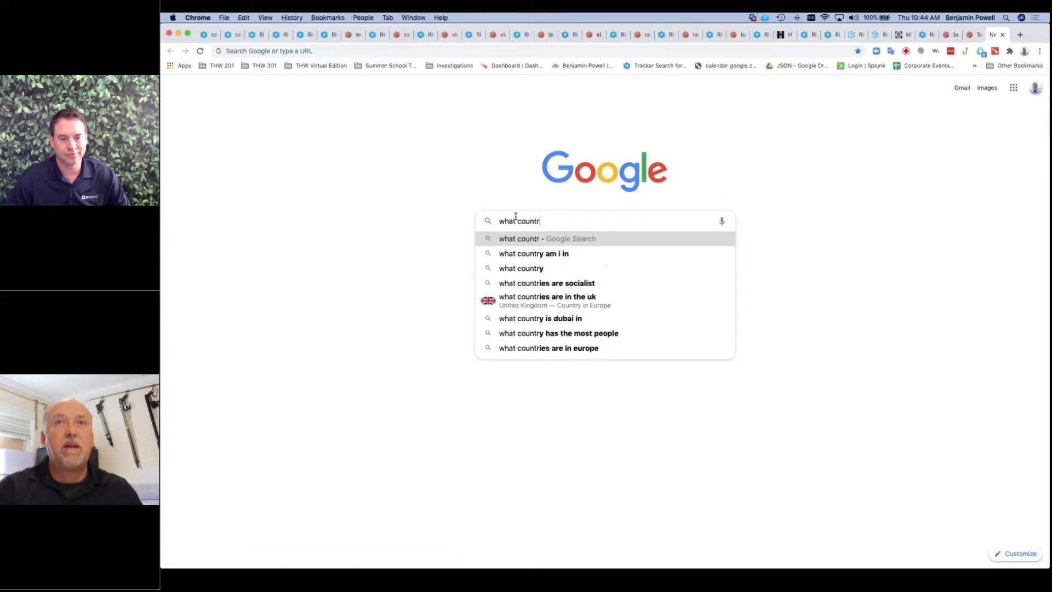
type("y is NG")
key("Return")
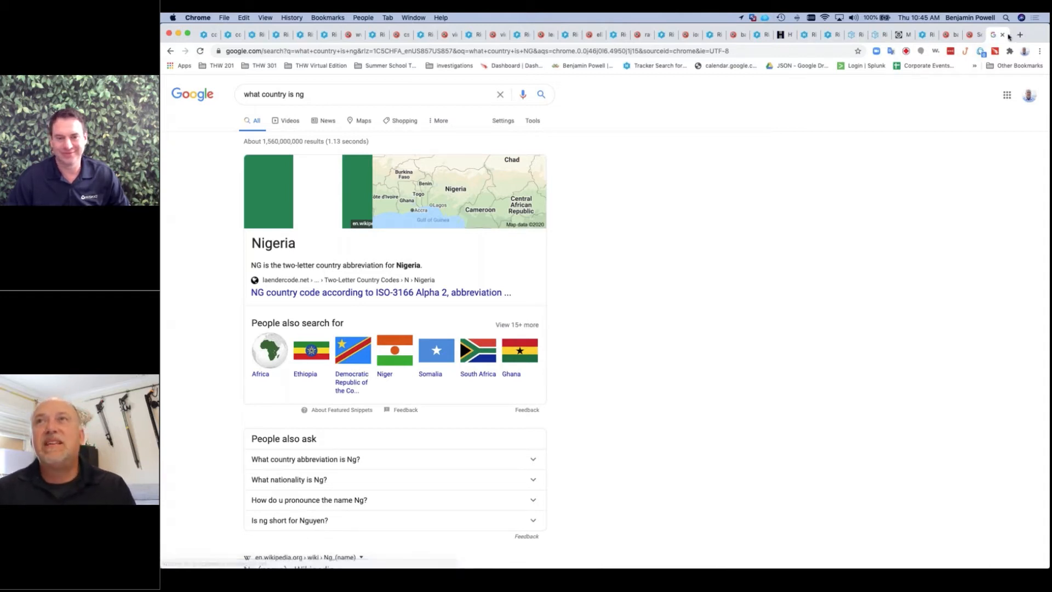
key("super+w")
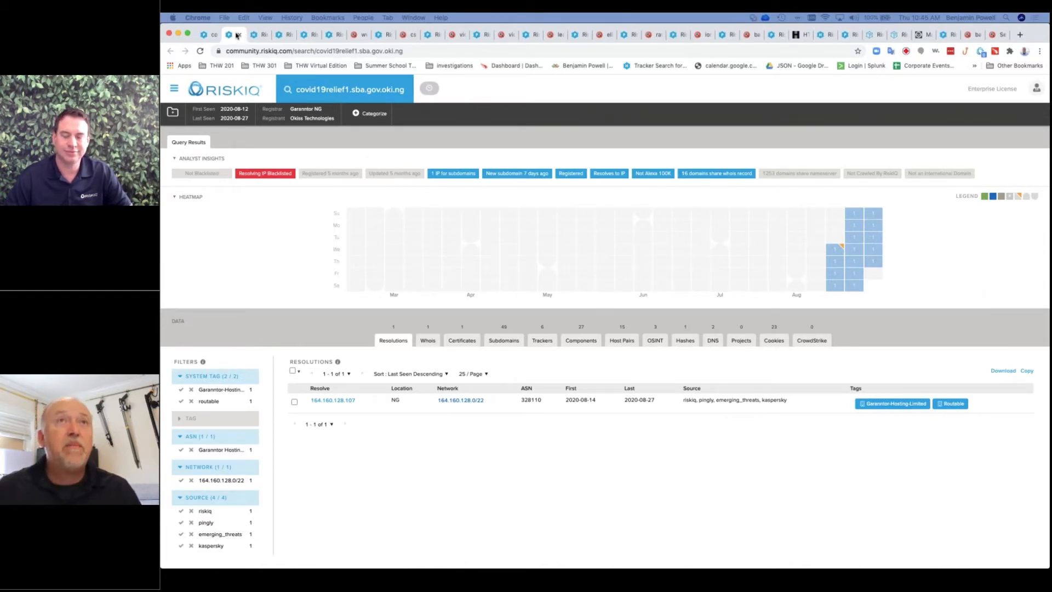
Step: Open the Google Safe Browsing site status page, transparencyreport.google.com/safe-browsing/search?hl=en, in a new tab beside the covid19relief1.sba.gov.oki.ng results
left_click(229, 36)
right_click(230, 35)
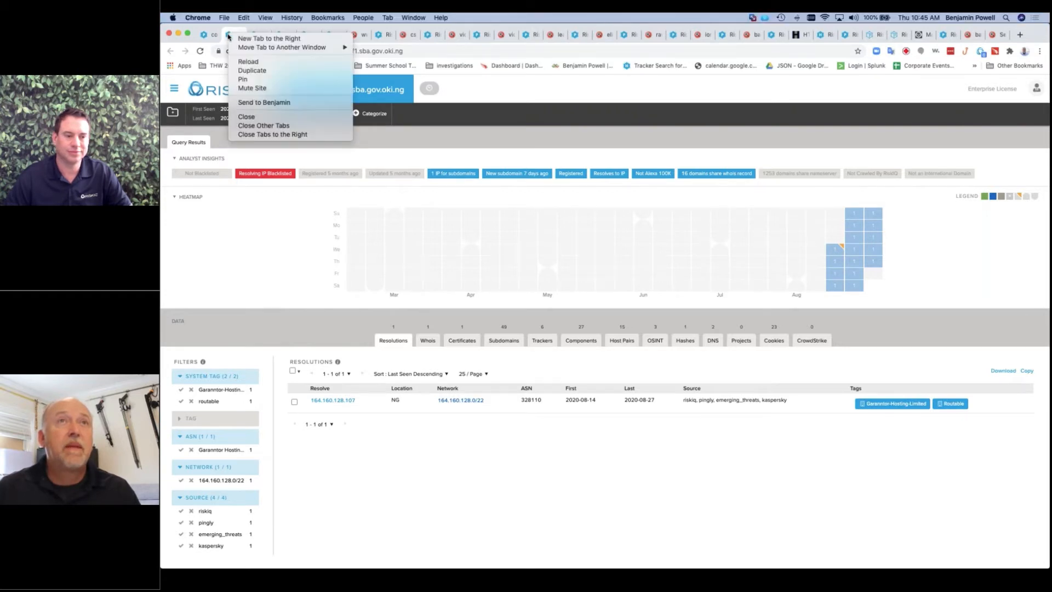
left_click(239, 38)
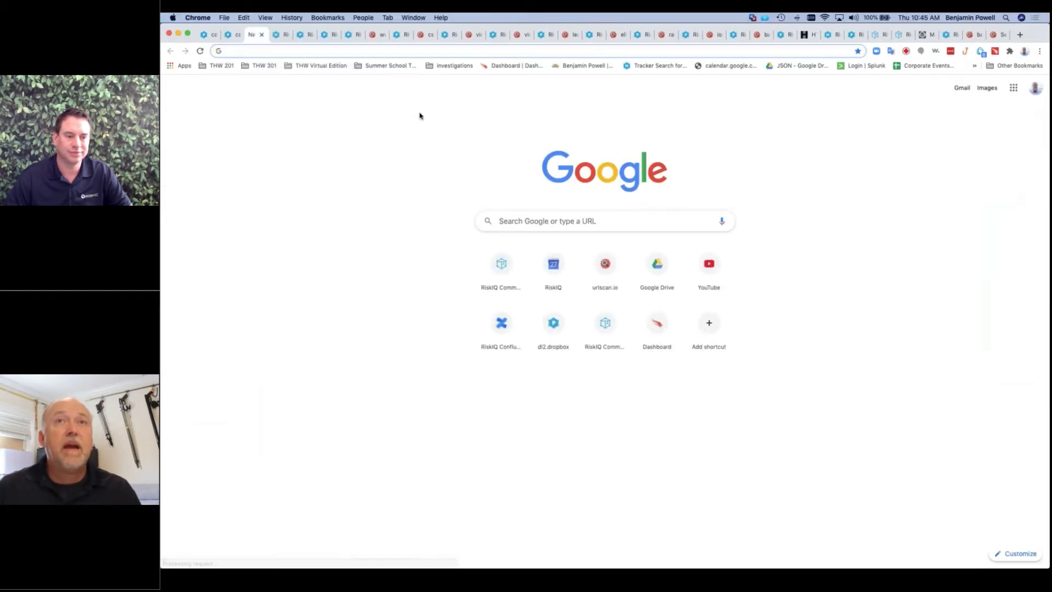
left_click(390, 51)
type("https://transparencyreport.google.com/safe-browsing/search?hl=en")
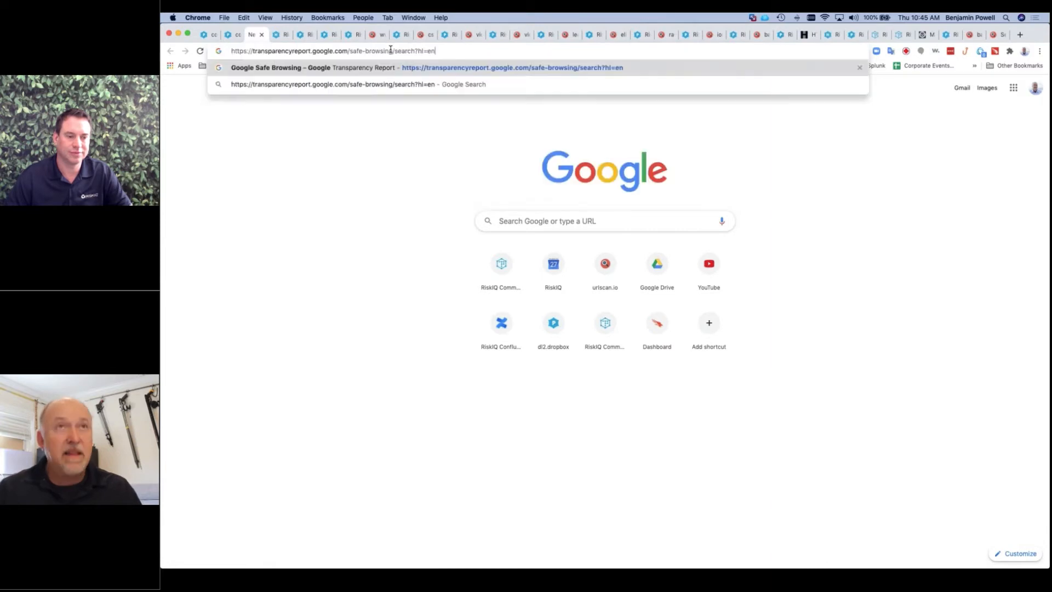
key("Return")
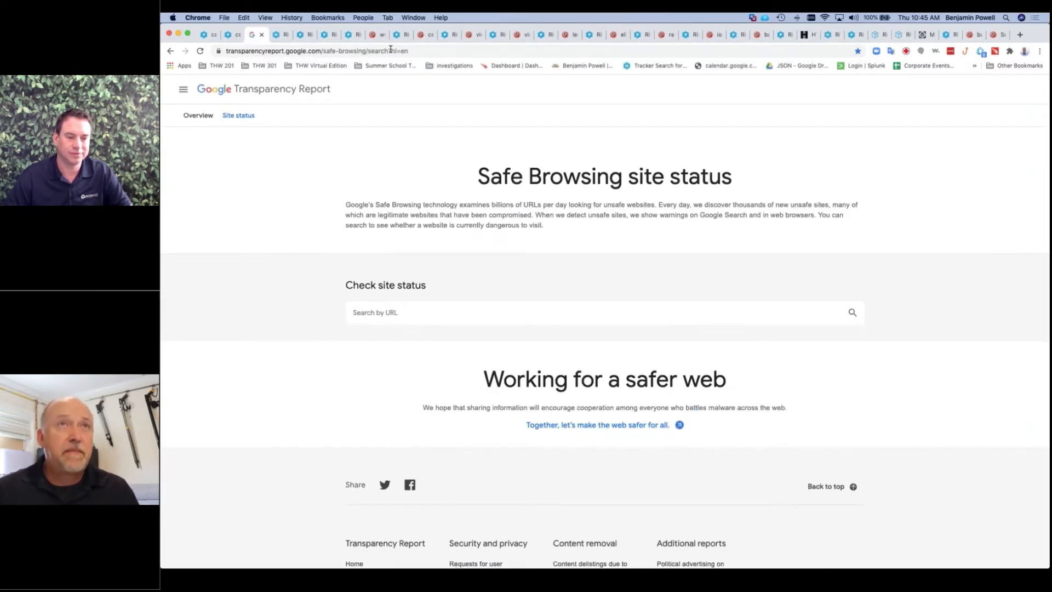
Step: Copy covid19relief1.sba.gov.oki.ng from the RiskIQ search and check its site status in Google Safe Browsing
left_click(235, 36)
right_click(336, 88)
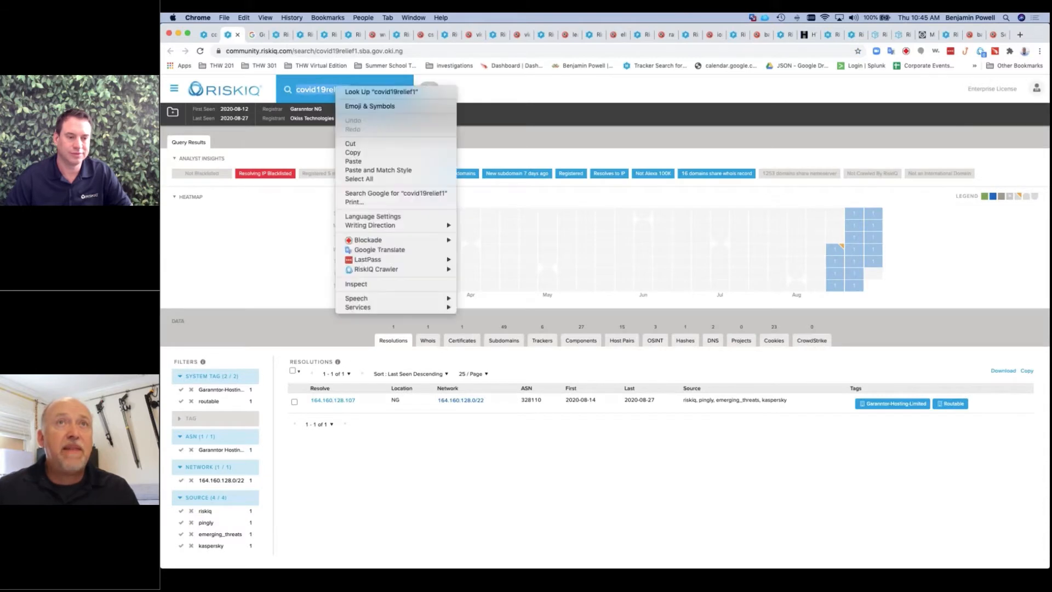
left_click(335, 90)
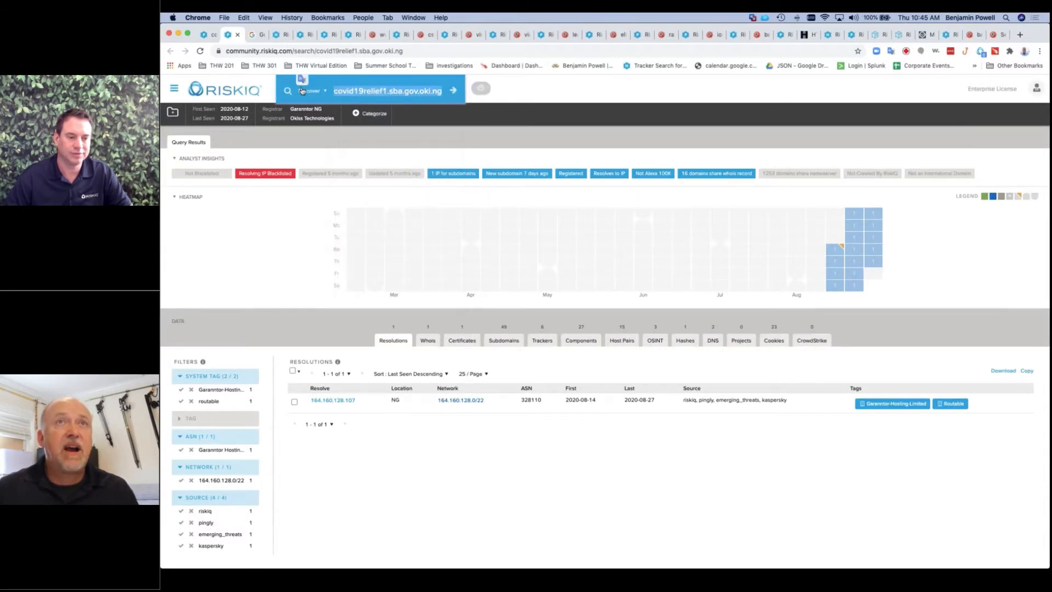
right_click(349, 90)
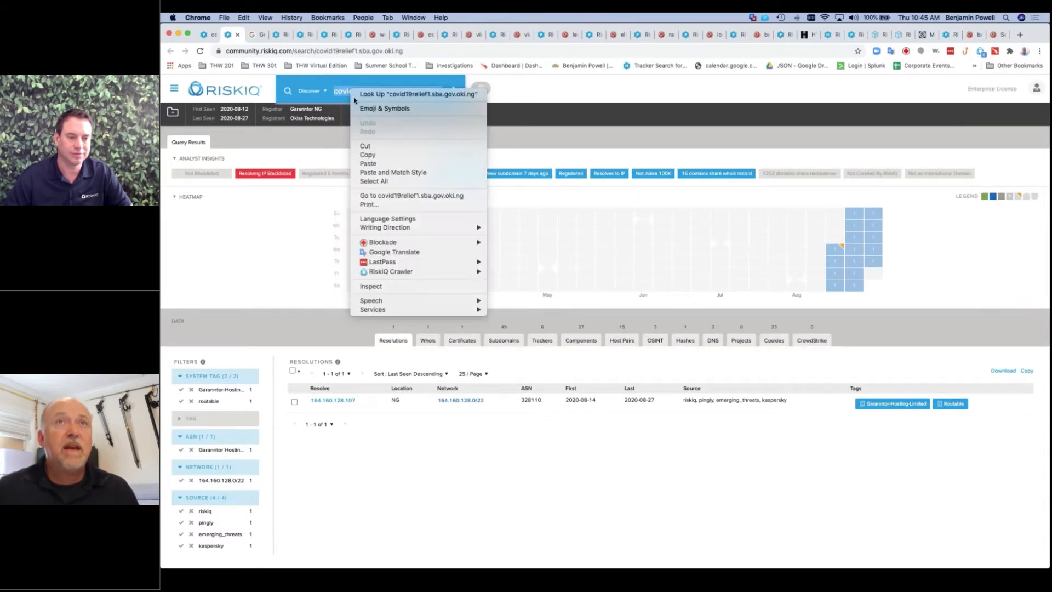
left_click(367, 155)
left_click(253, 35)
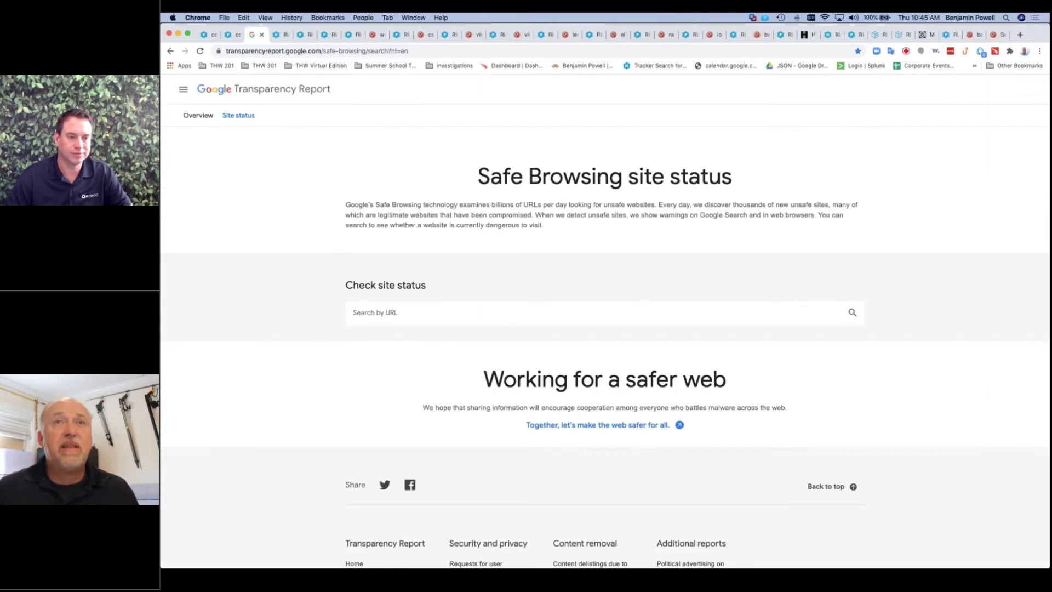
left_click(441, 313)
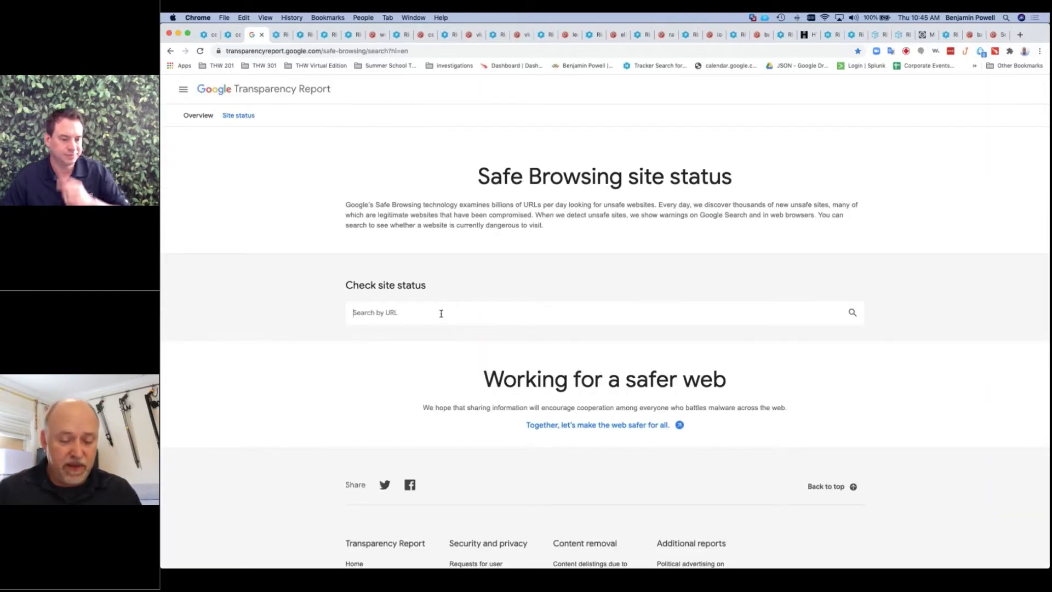
key("super+v")
key("Return")
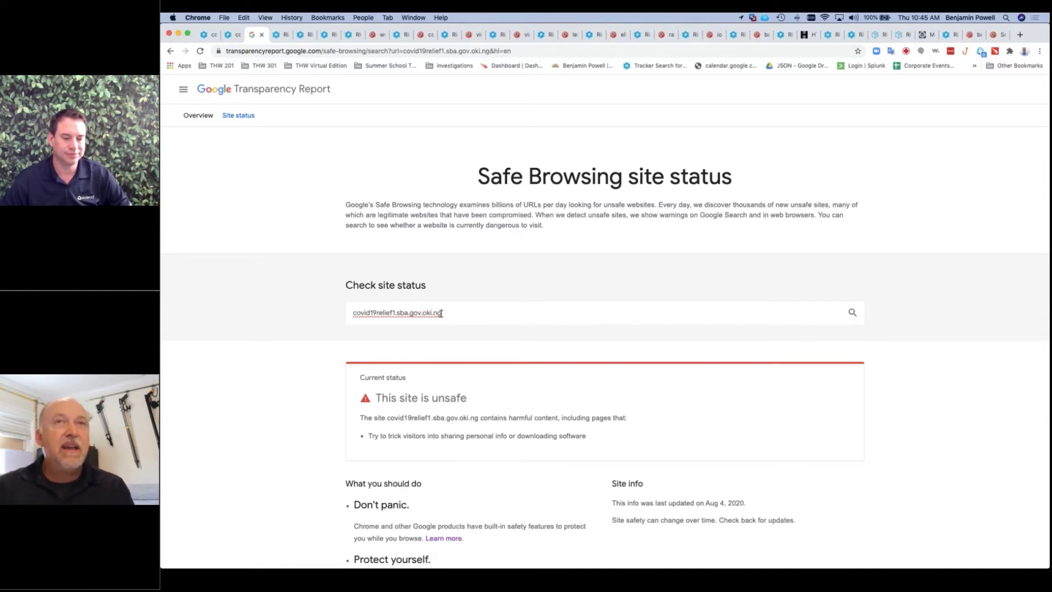
Step: Copy covid19relief1.sba.gov from its RiskIQ host pairs search and open that website in a new adjacent tab
left_click(210, 36)
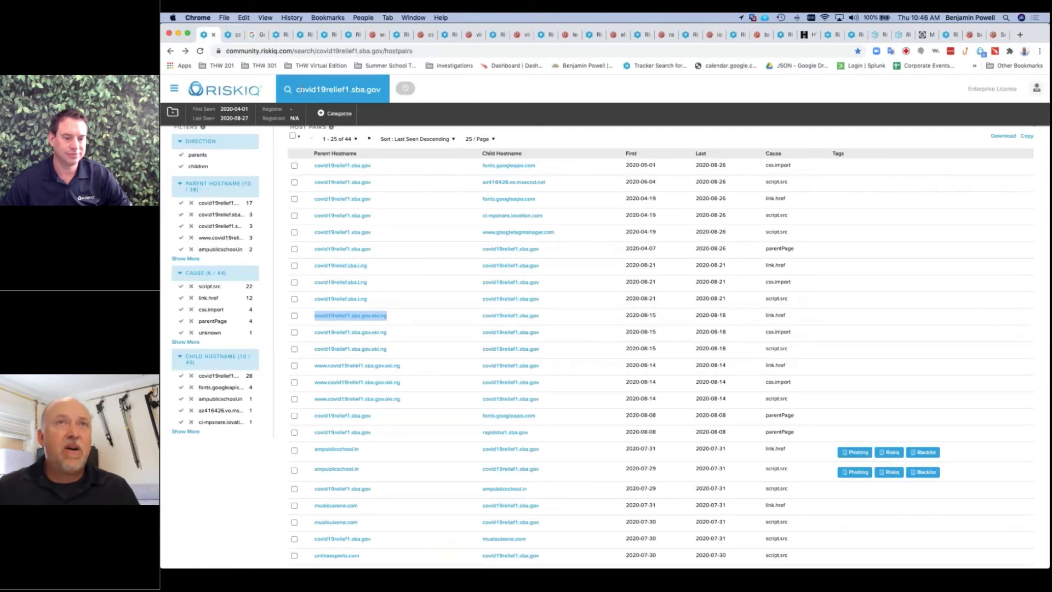
left_click_drag(296, 89, 373, 90)
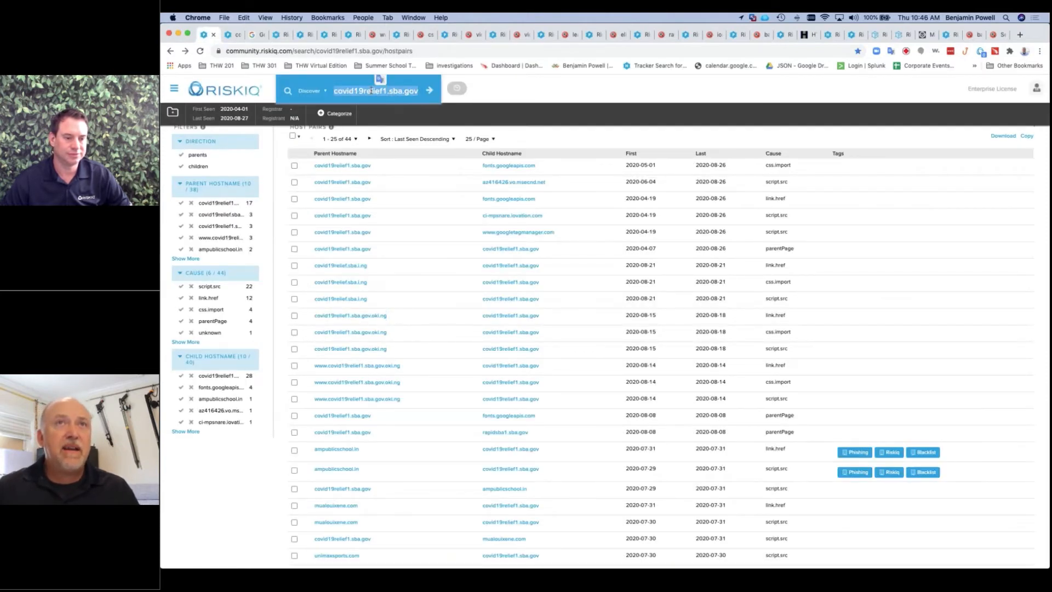
right_click(373, 90)
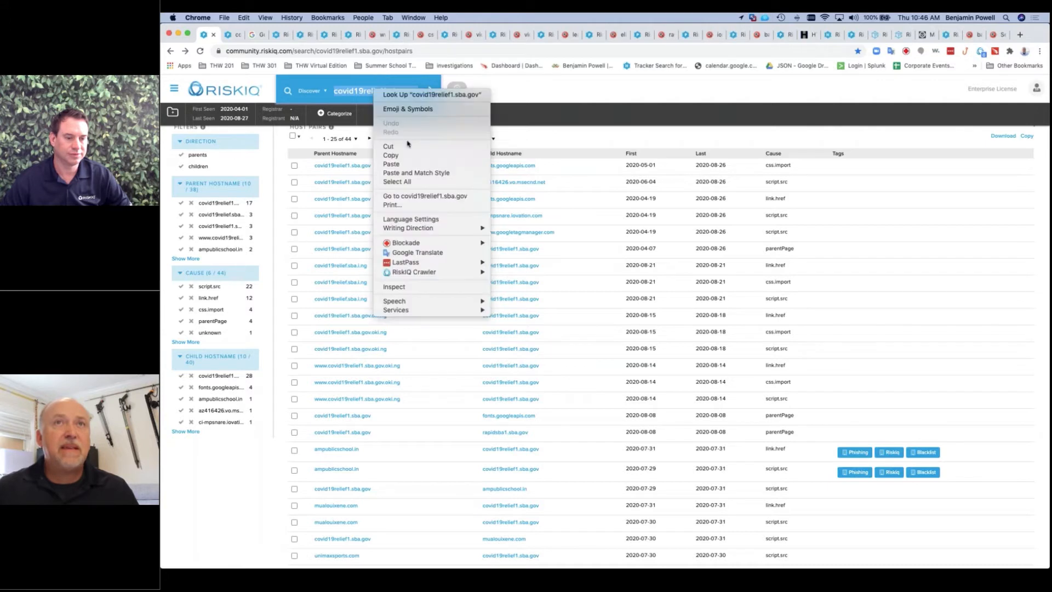
left_click(405, 145)
right_click(210, 36)
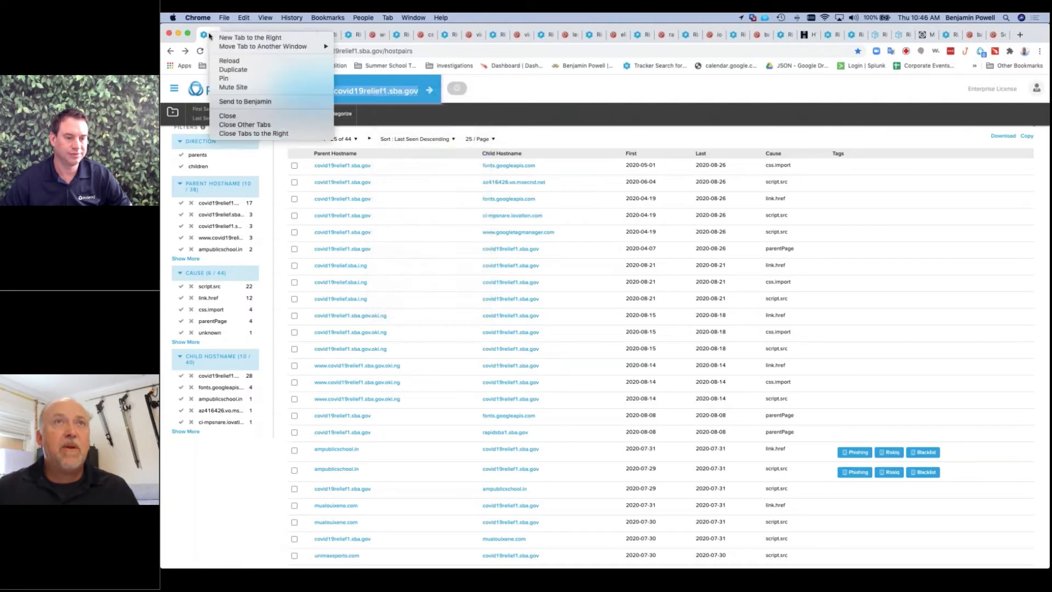
left_click(219, 38)
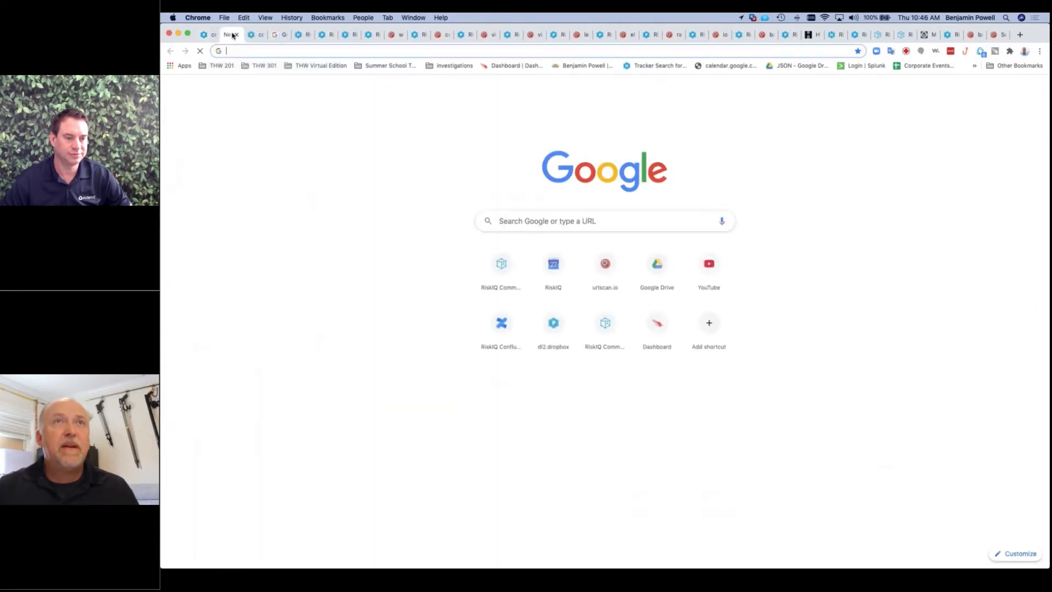
left_click(238, 49)
key("super+v")
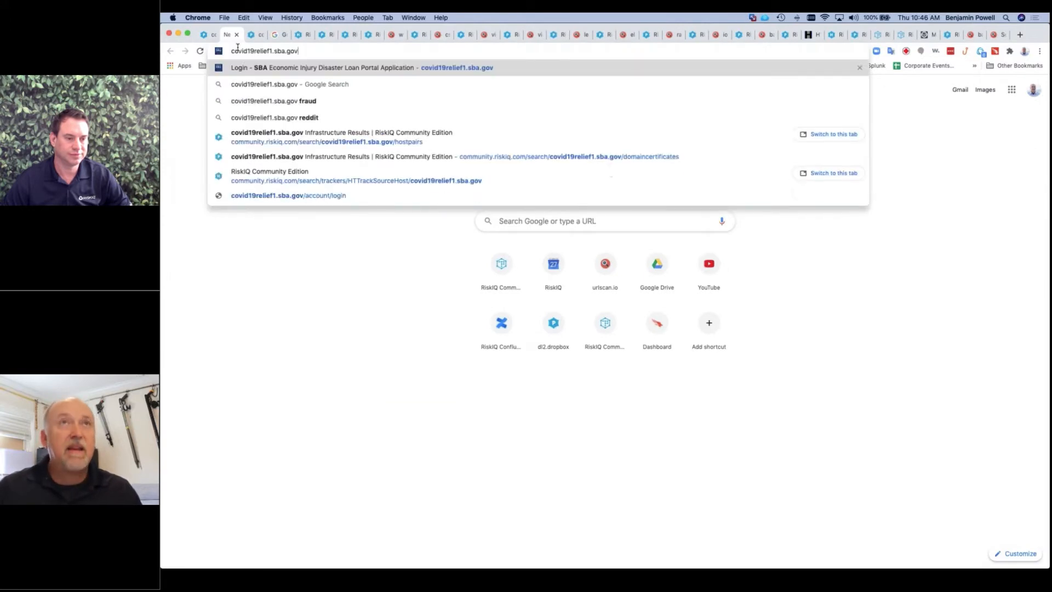
key("Return")
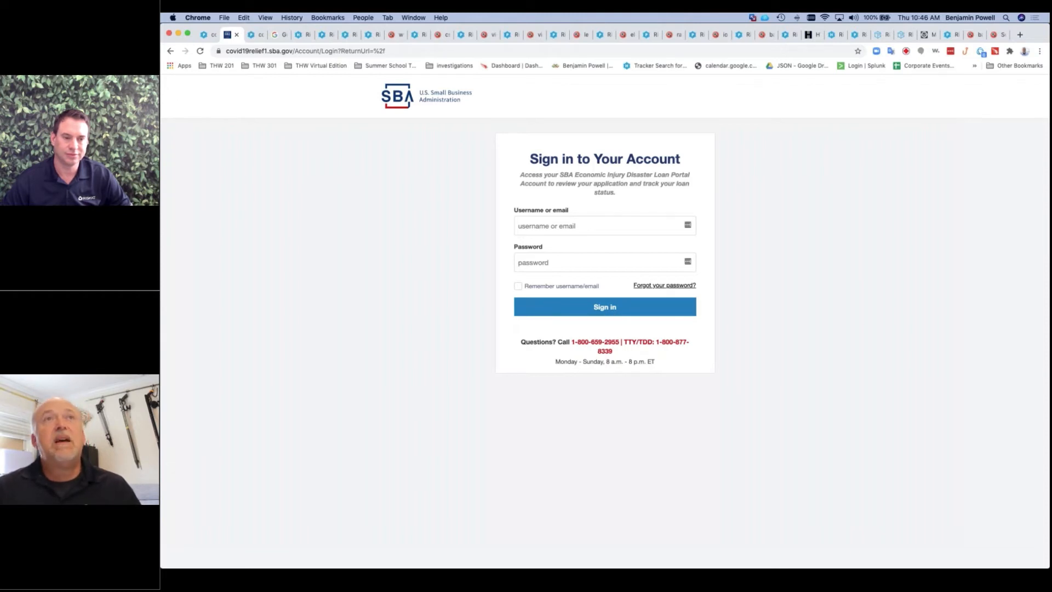
Step: Open urlscan.io in a new tab beside the Safe Browsing report and go to its search page for domains, IPs and hashes
left_click(275, 35)
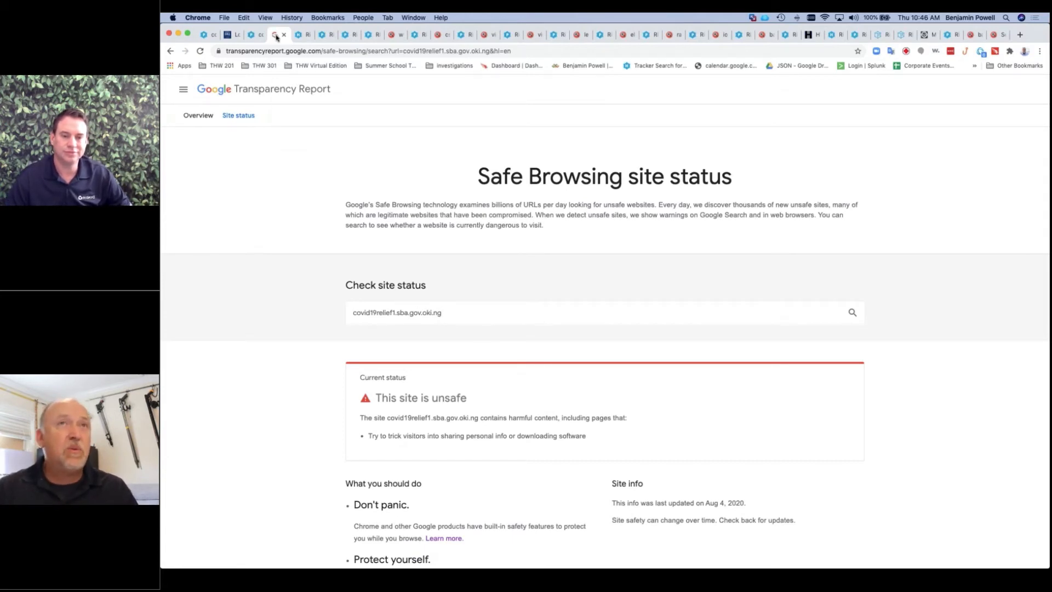
right_click(275, 36)
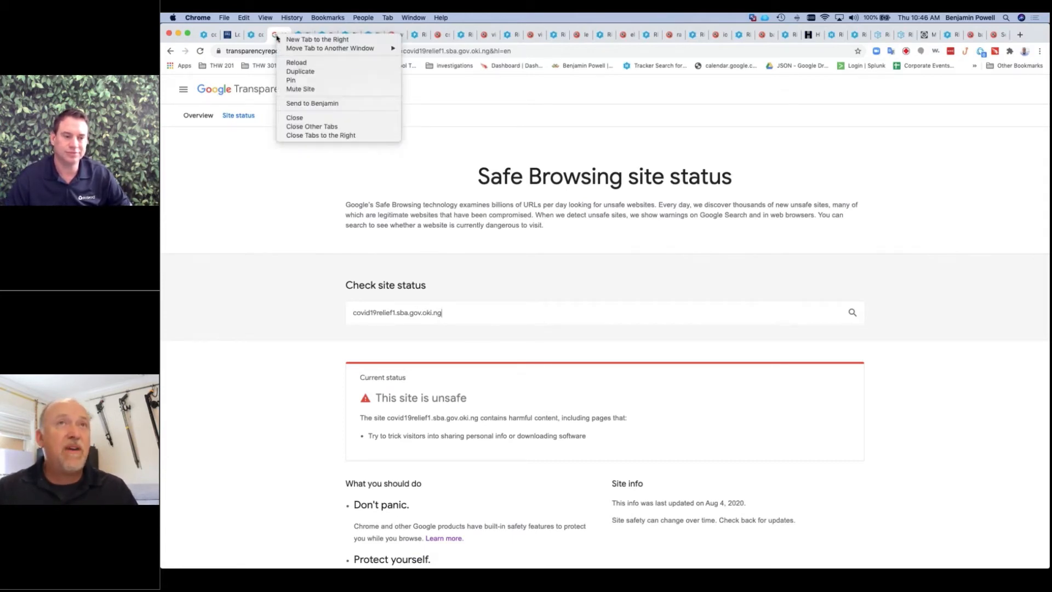
left_click(397, 24)
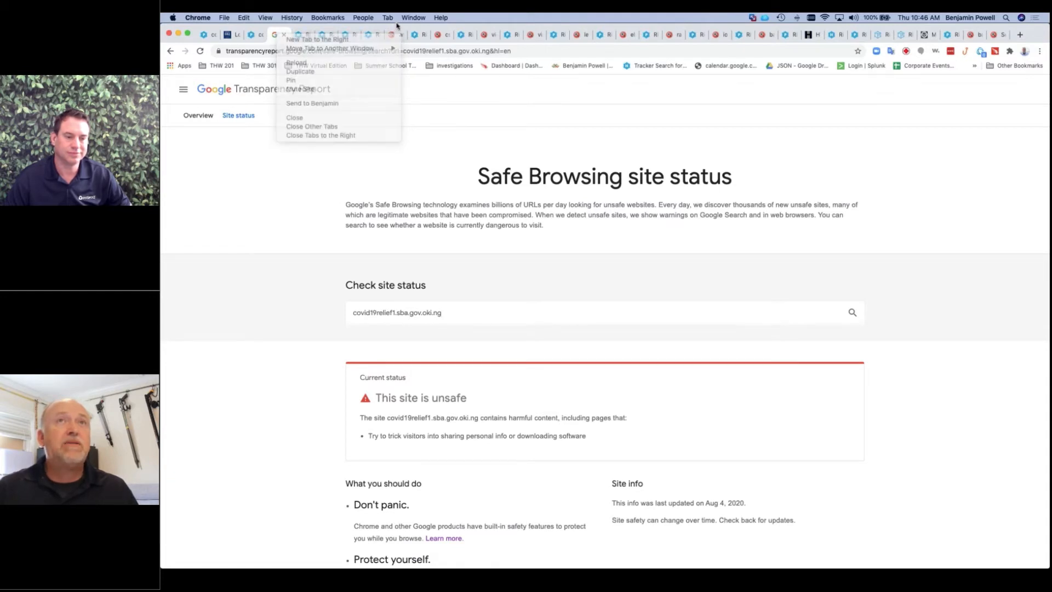
right_click(275, 35)
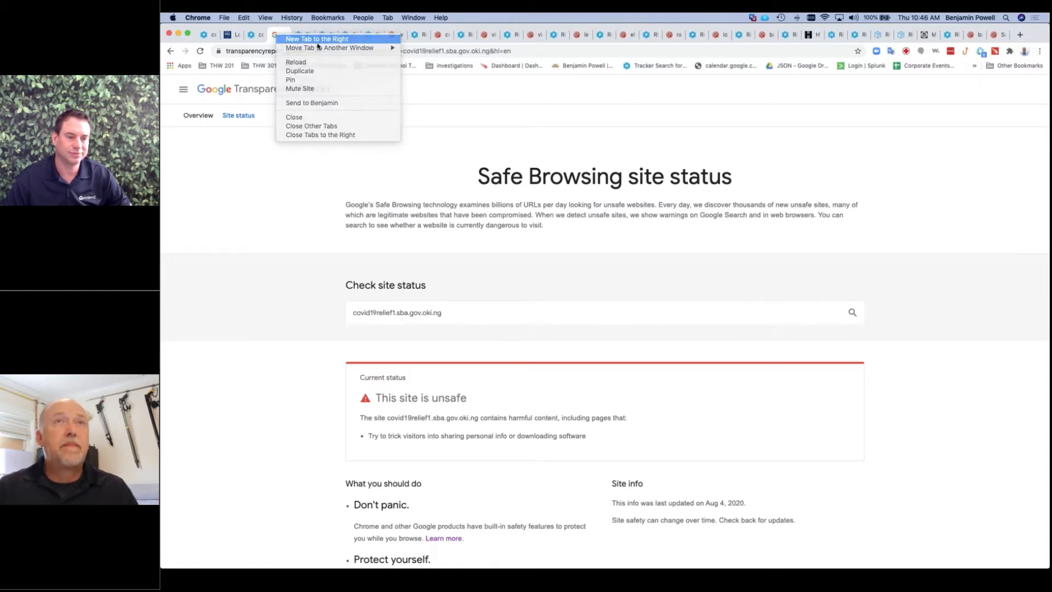
left_click(299, 39)
type("urlscan.io")
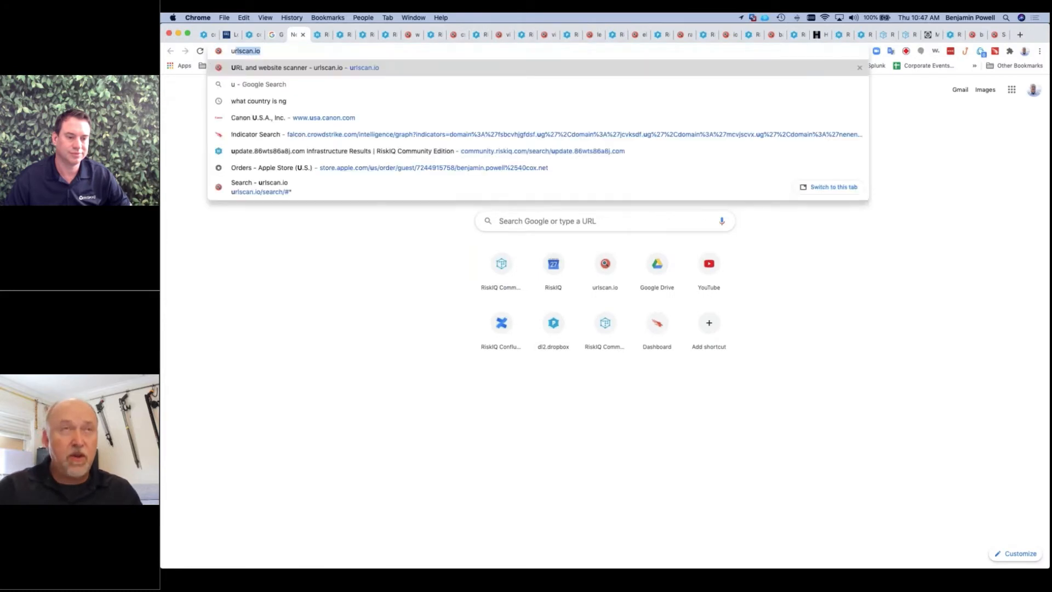
key("Return")
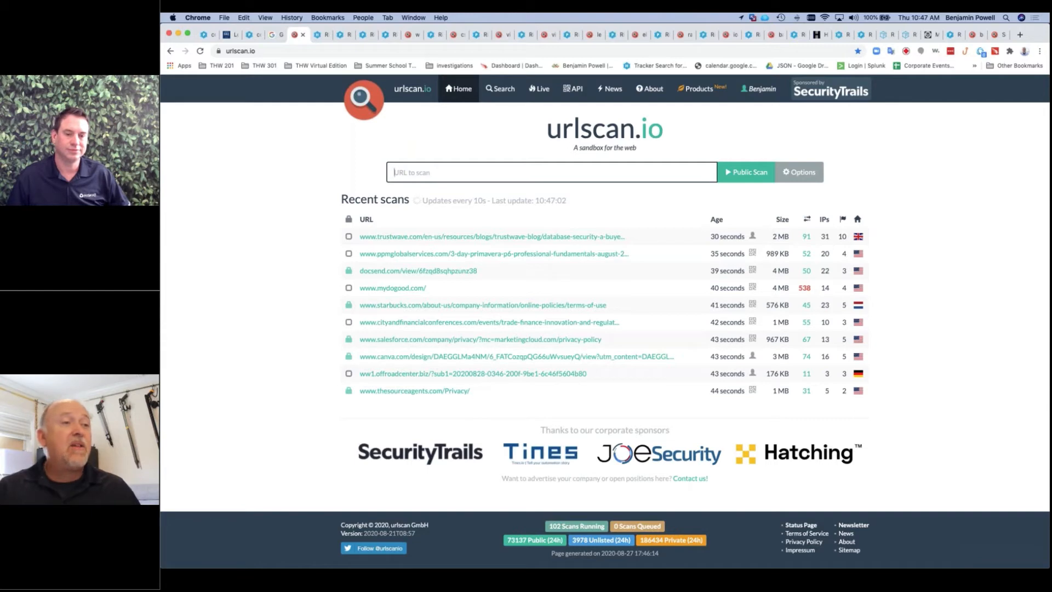
left_click(519, 89)
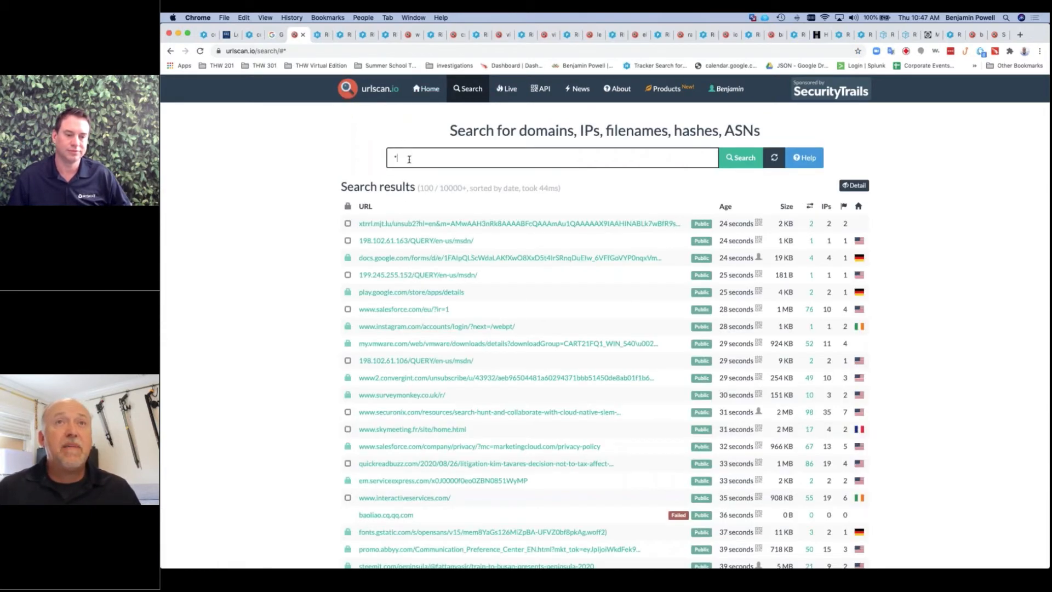
left_click(403, 158)
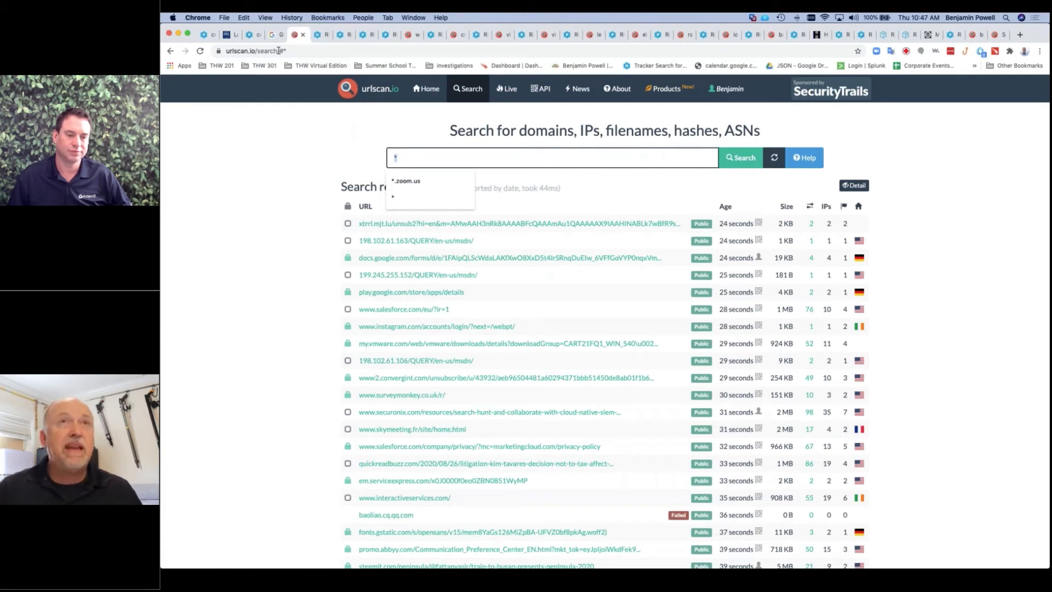
Step: Copy covid19relief1.sba.gov.oki.ng from the Safe Browsing report and search for it on urlscan.io
left_click(272, 36)
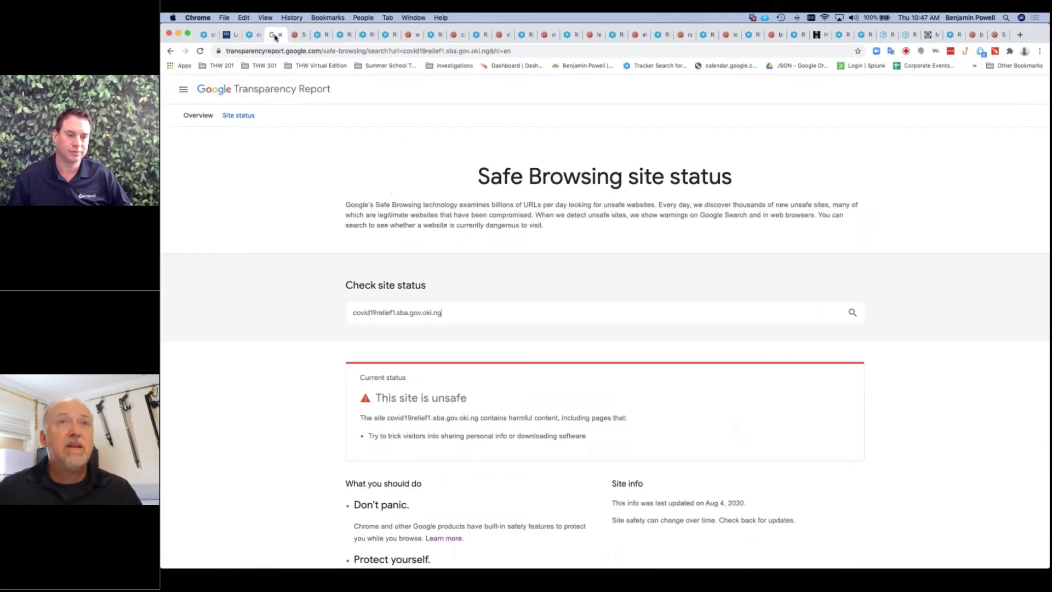
left_click_drag(445, 313, 352, 309)
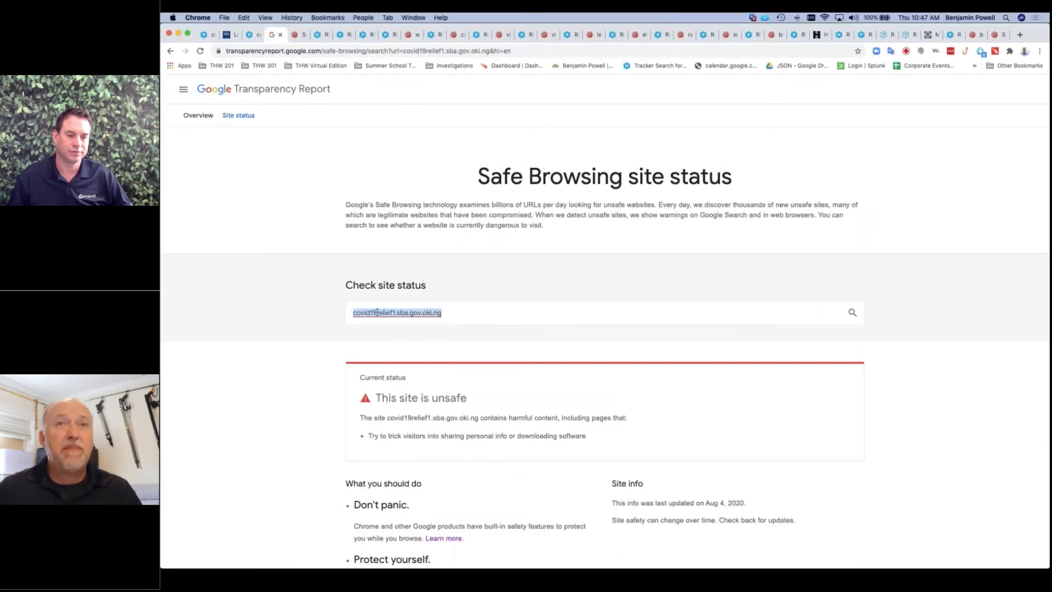
right_click(377, 312)
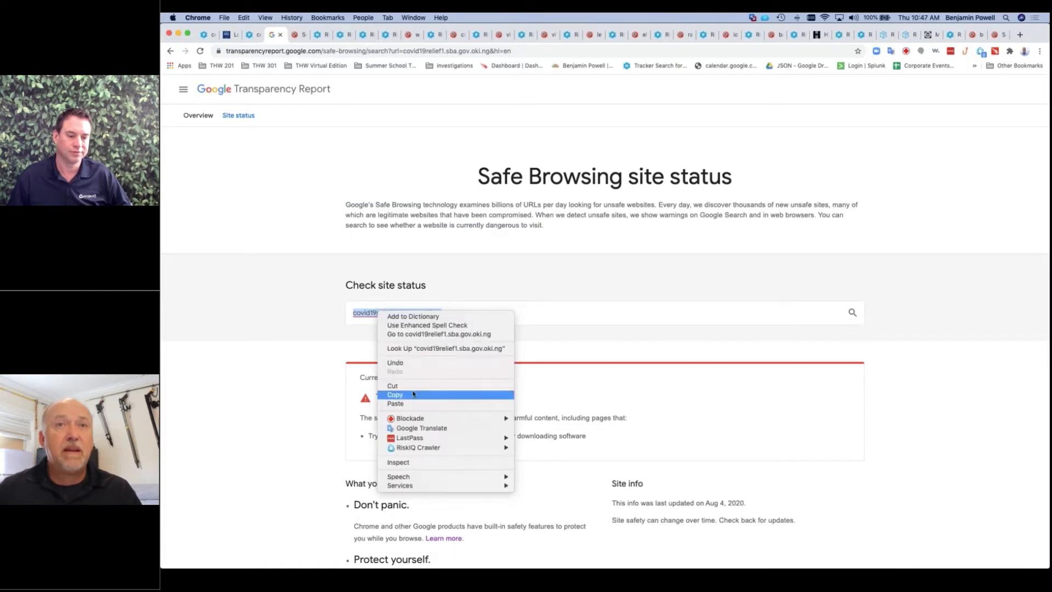
left_click(298, 35)
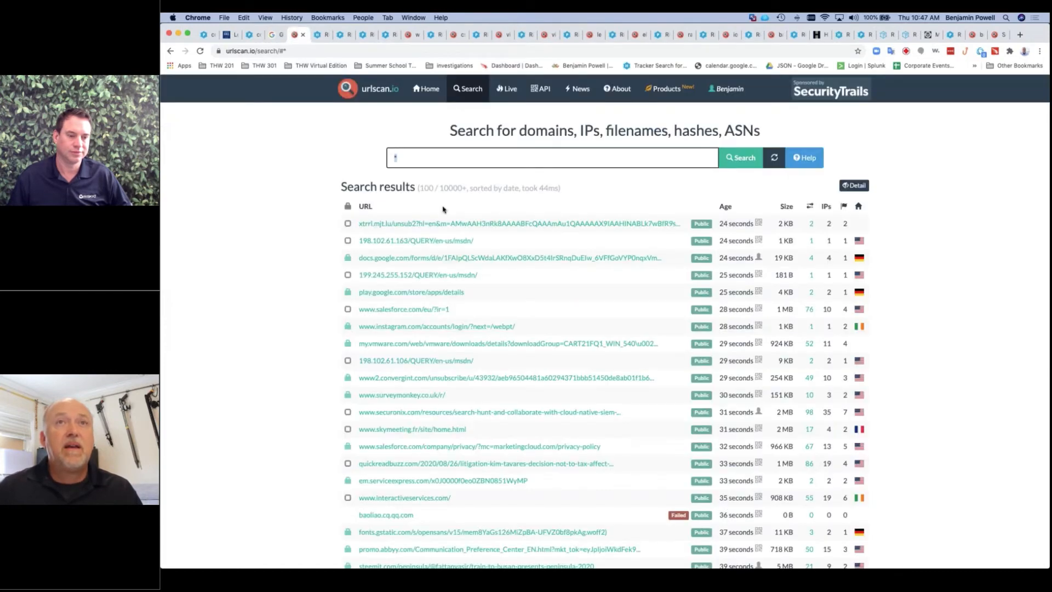
key("super+v")
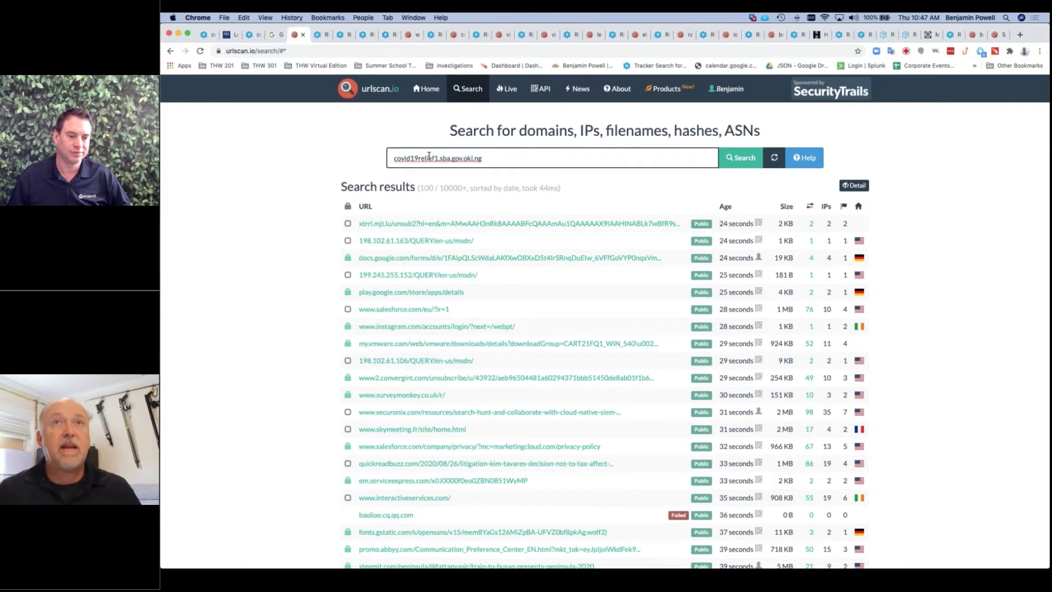
key("Return")
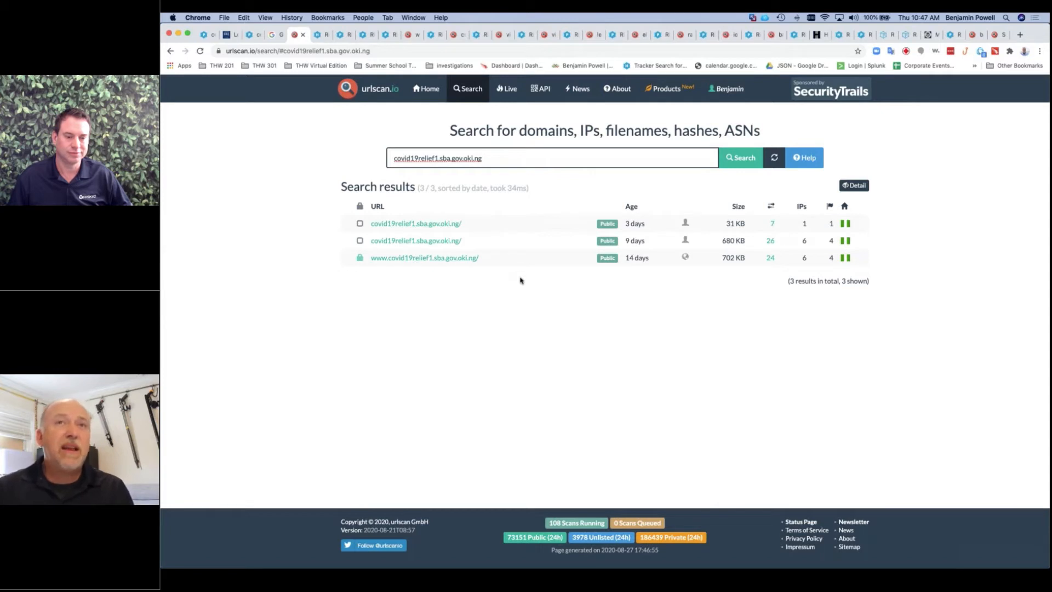
left_click(429, 259)
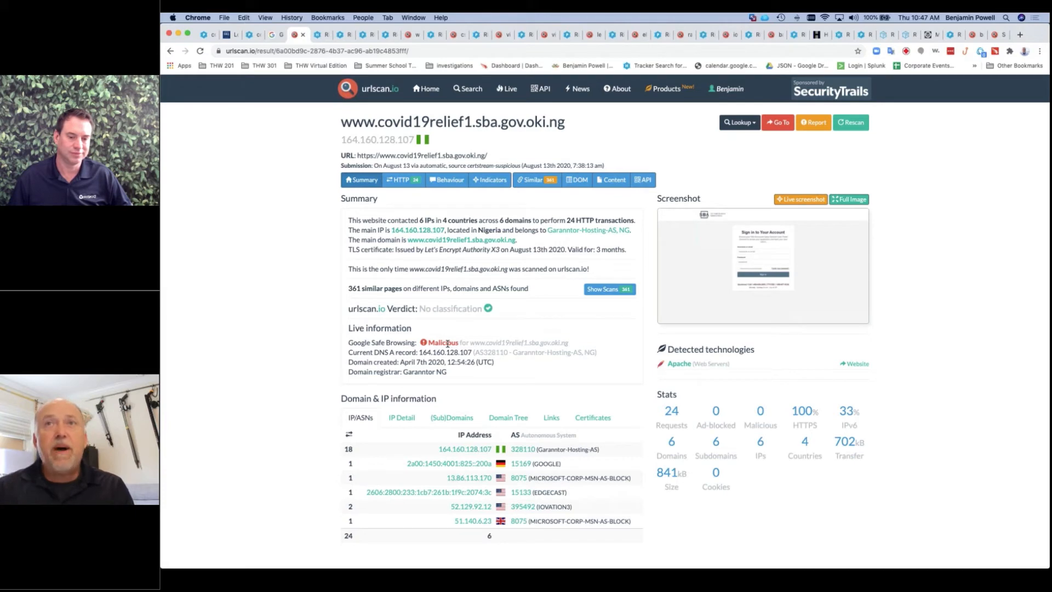
left_click(707, 238)
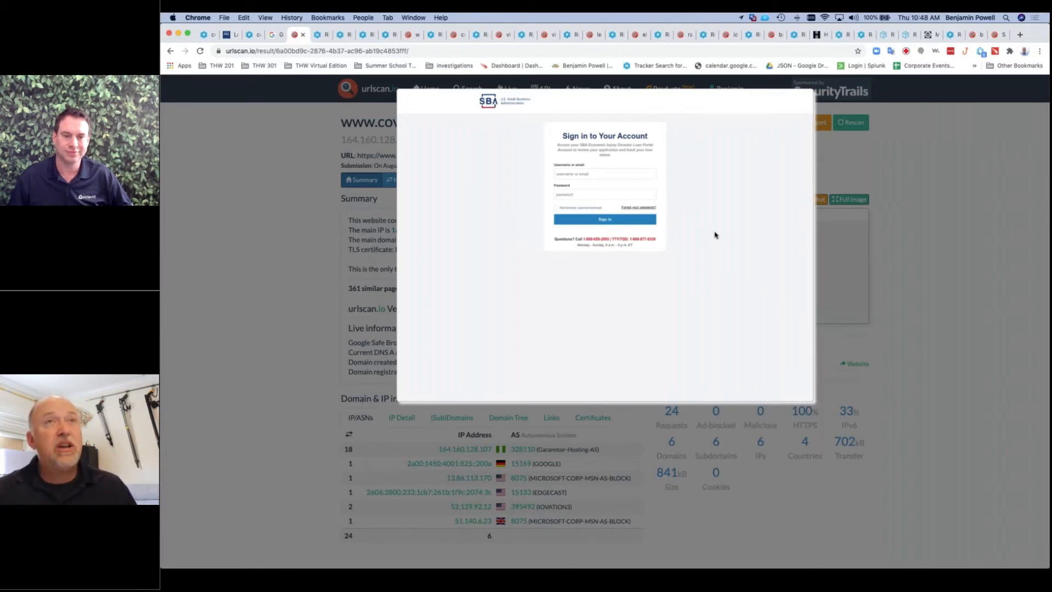
Step: Copy covid19relief1.sba.gov from its RiskIQ host pairs search and load that address in the open SBA login tab
left_click(205, 36)
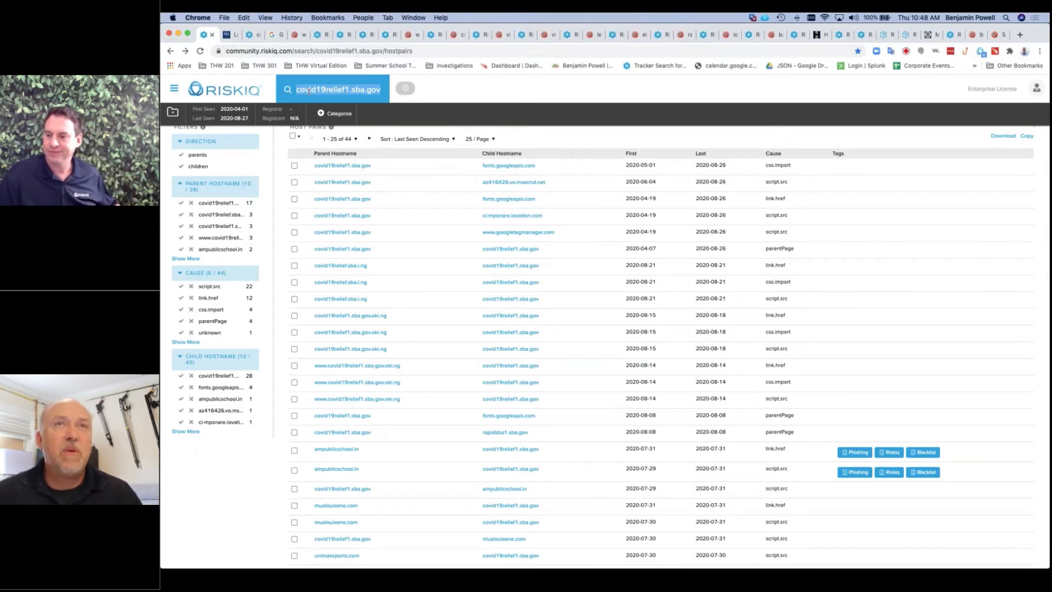
left_click(347, 89)
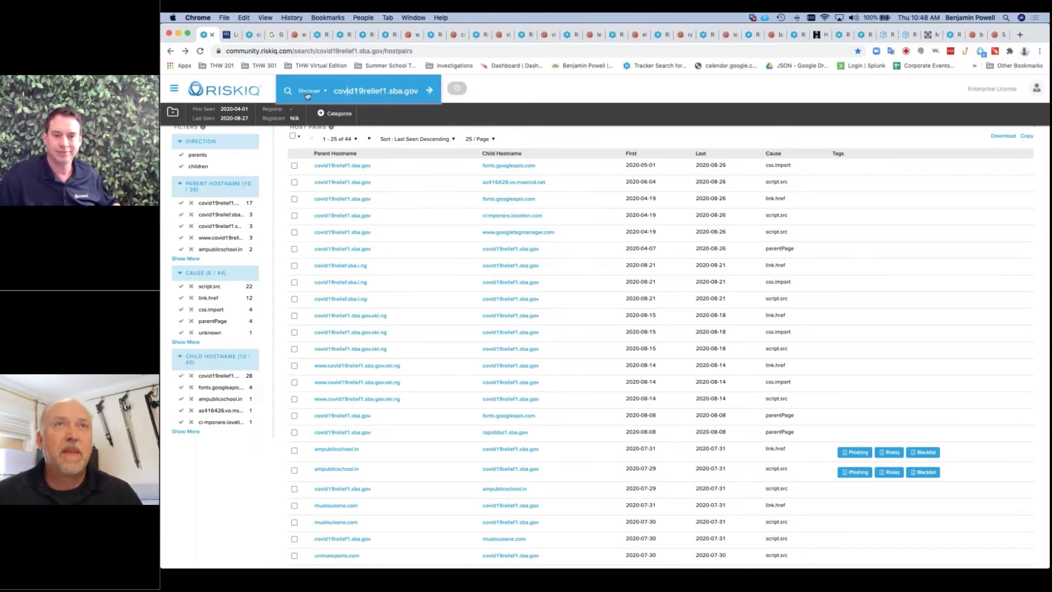
left_click_drag(335, 91, 228, 35)
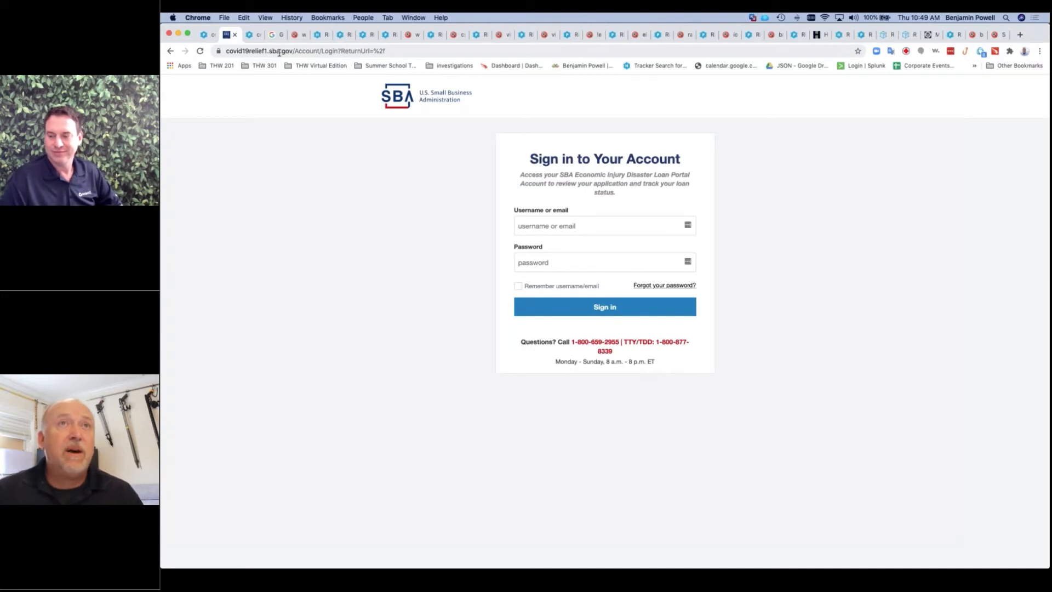
left_click(280, 52)
key("super+v")
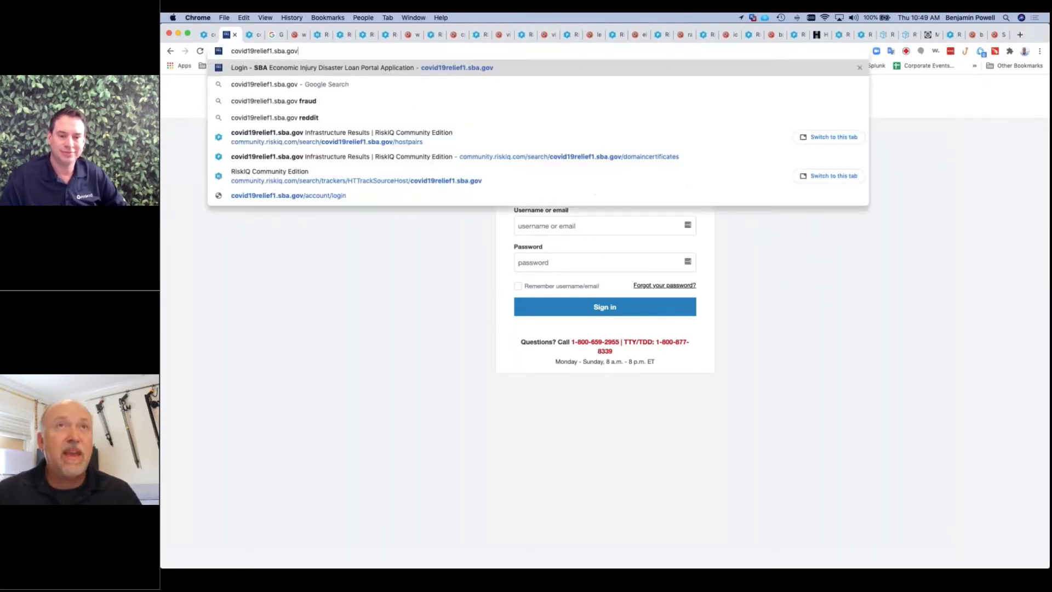
key("Return")
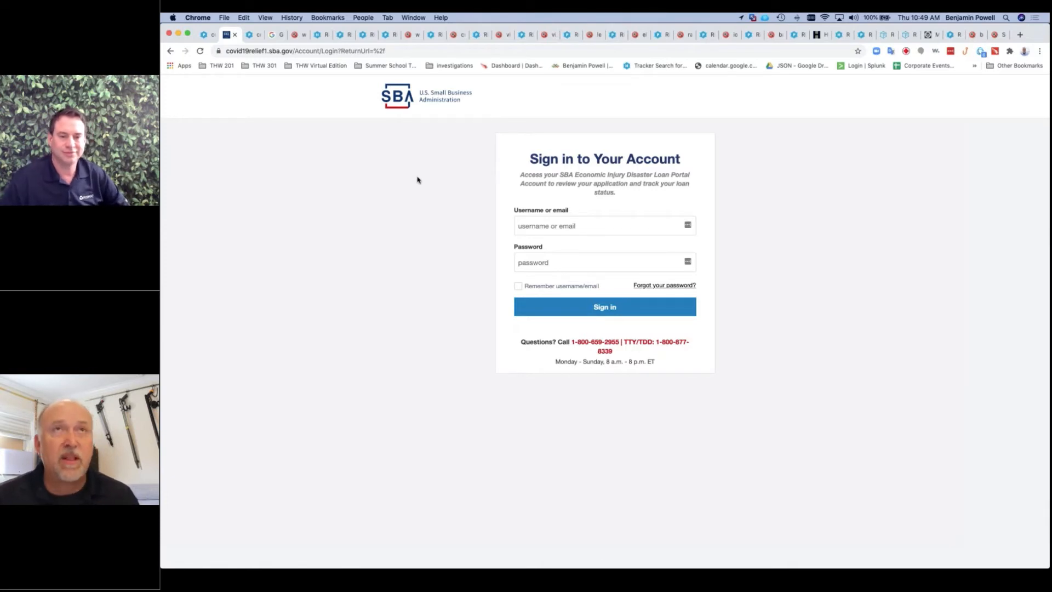
Step: Search Google for "sba.gov login" in the tab that holds the SBA login page
left_click(294, 51)
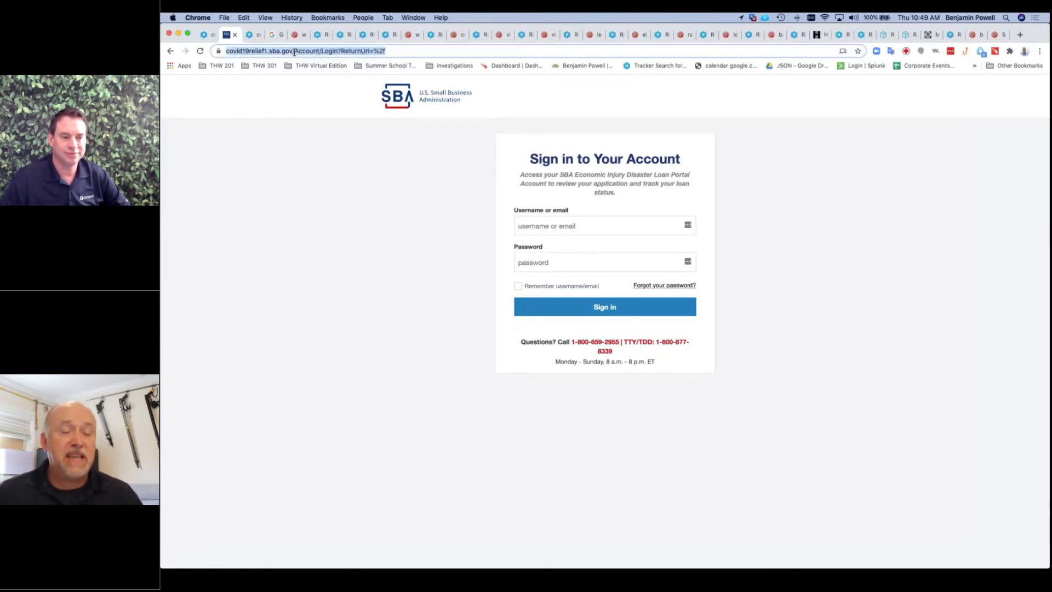
type("sba")
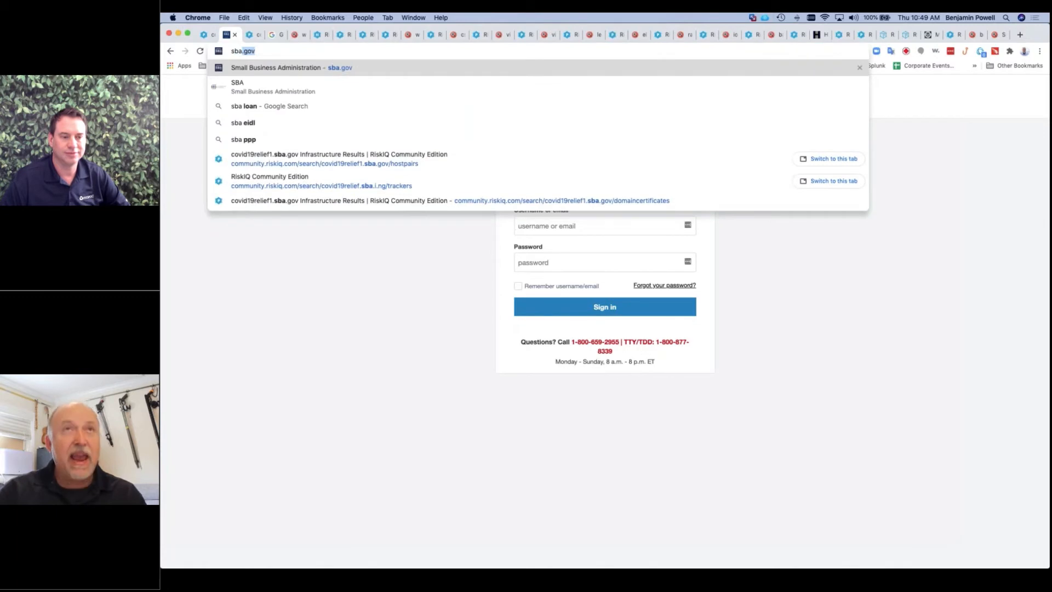
type(".gov login")
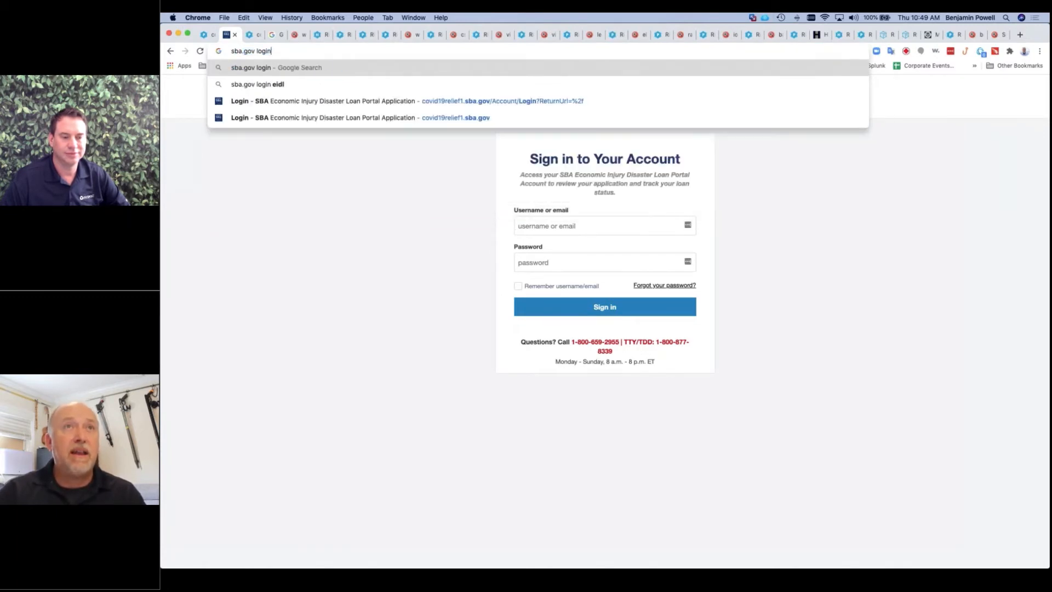
key("Return")
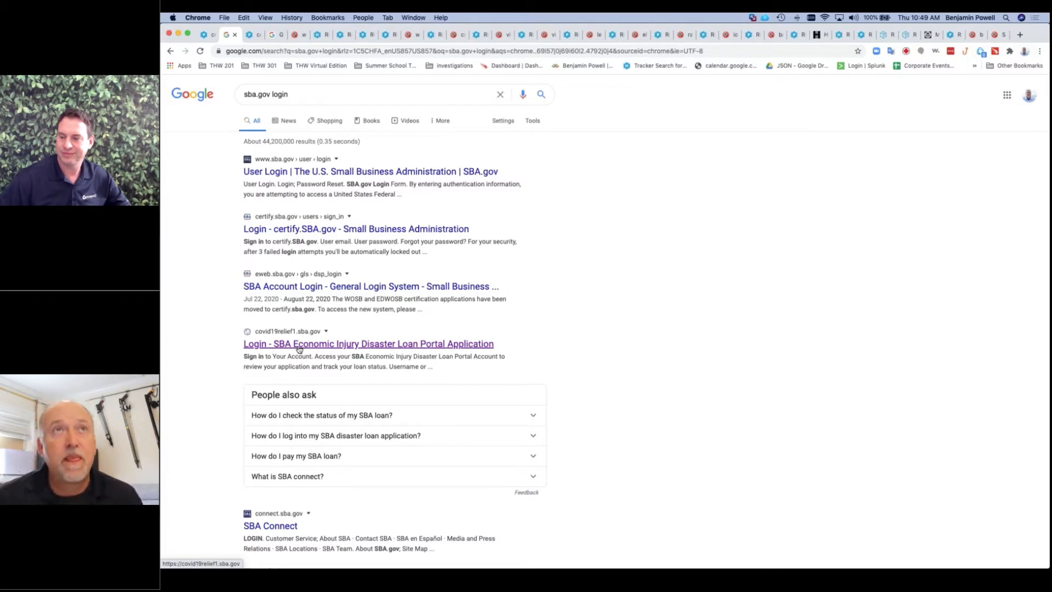
Step: Return to the RiskIQ results for covid19relief1.sba.gov.oki.ng and open its Whois records
left_click(252, 35)
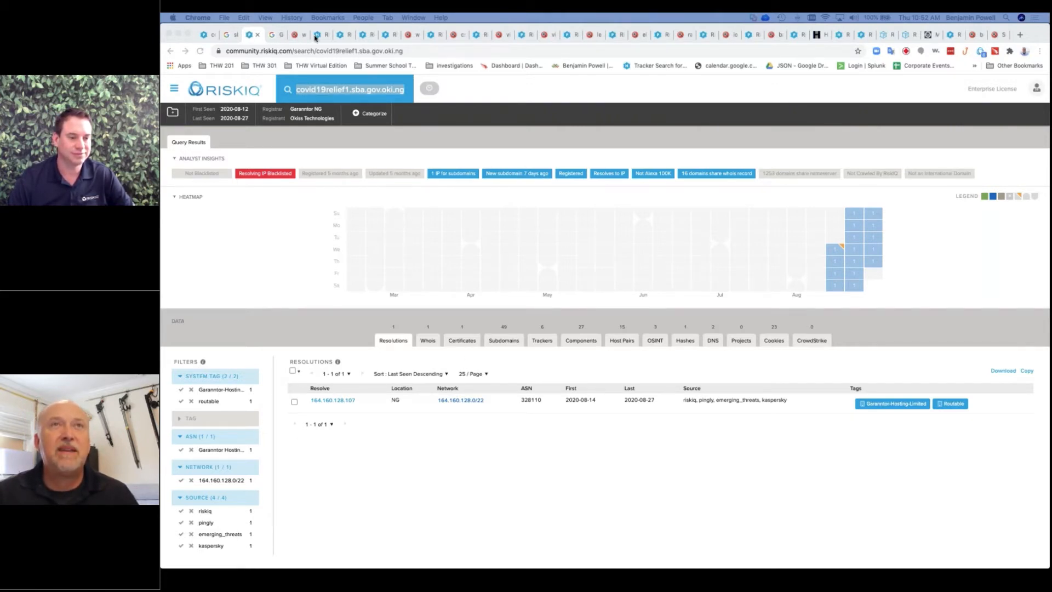
left_click(319, 35)
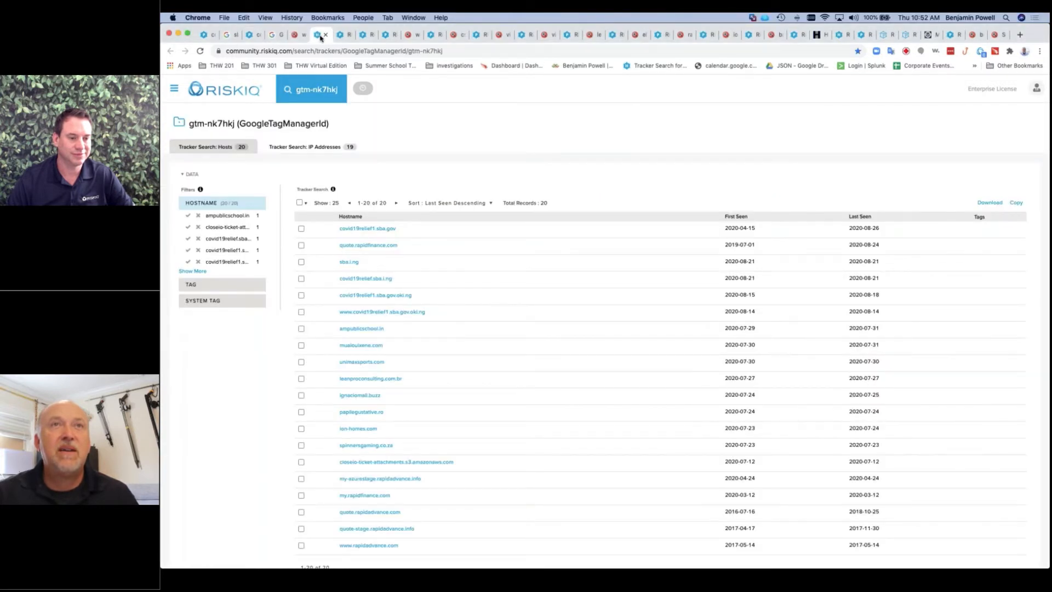
left_click(255, 38)
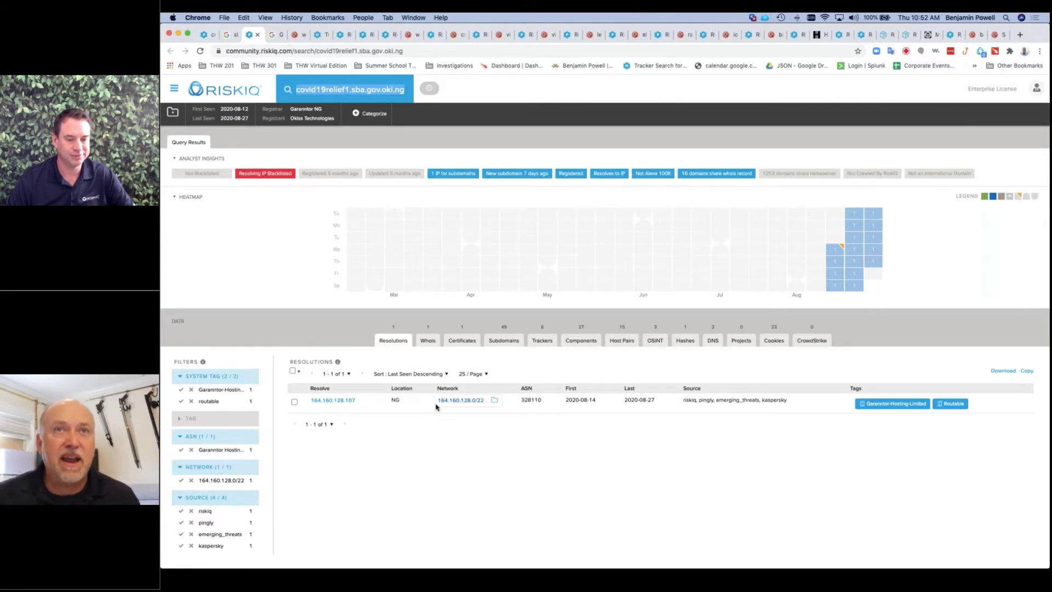
left_click(426, 341)
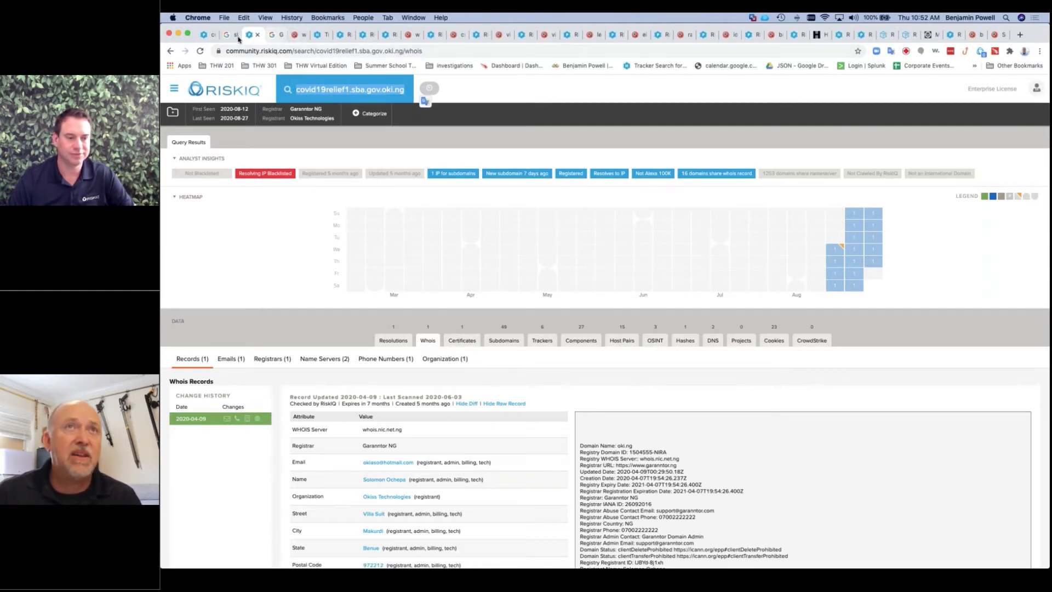
Step: Filter the RiskIQ host pairs of covid19relief1.sba.gov to that child hostname and review the parent hostnames that reference it
left_click(207, 36)
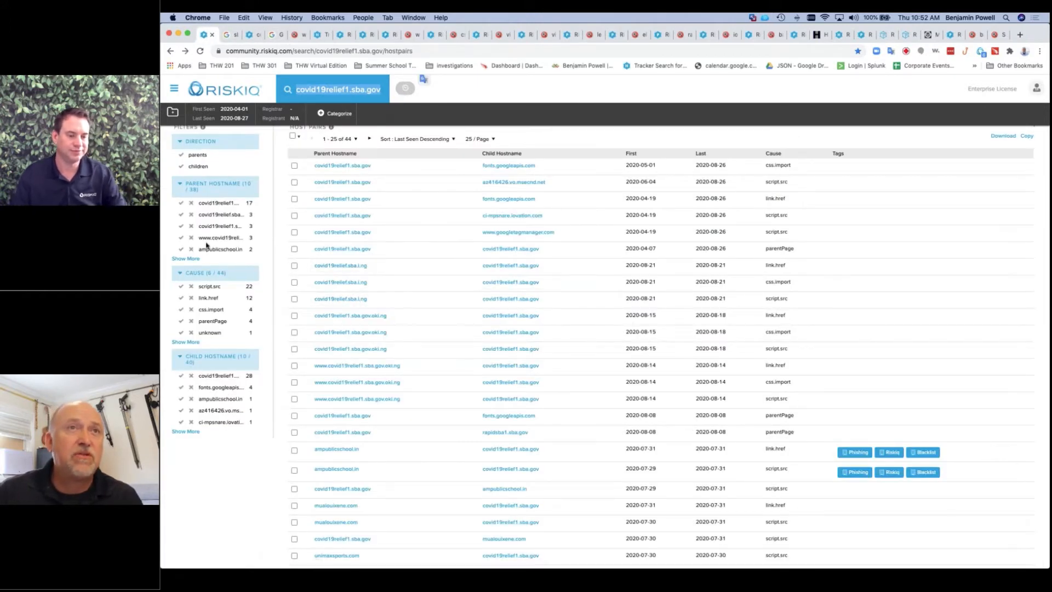
scroll(202, 255, "up", 2)
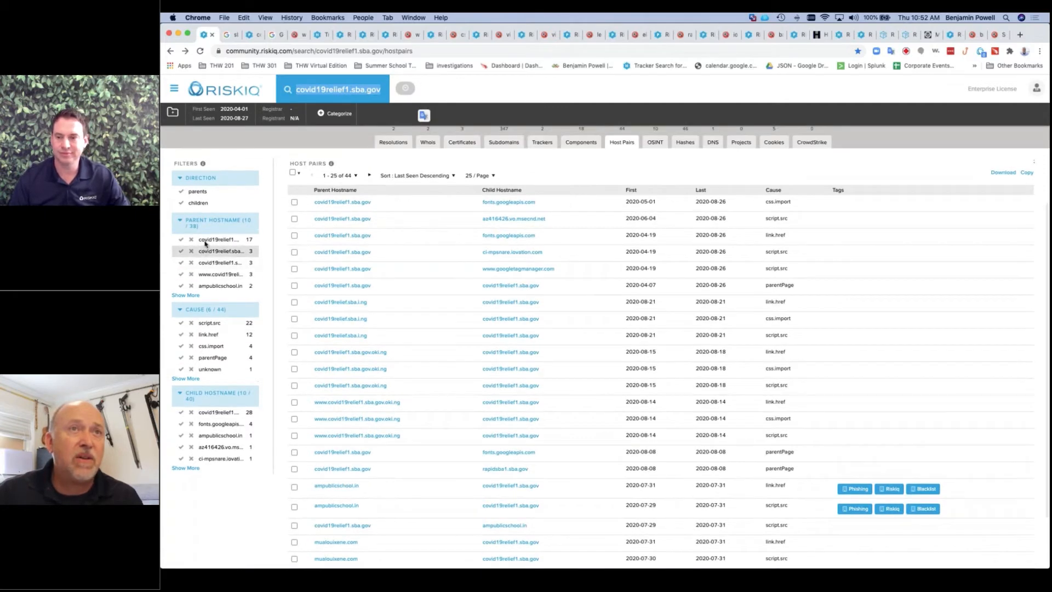
left_click(182, 413)
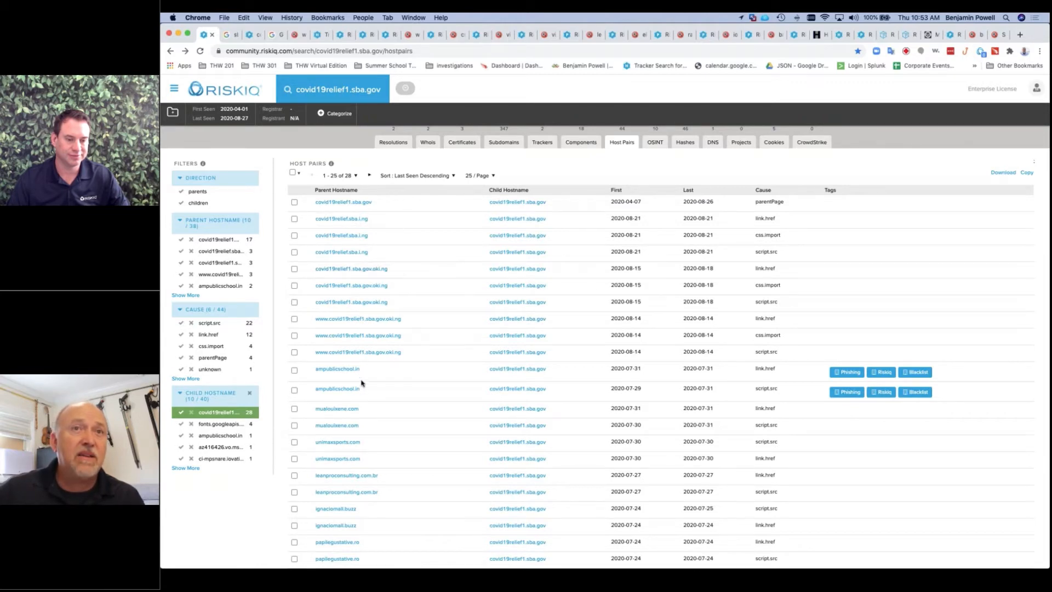
scroll(363, 381, "down", 3)
scroll(363, 382, "up", 8)
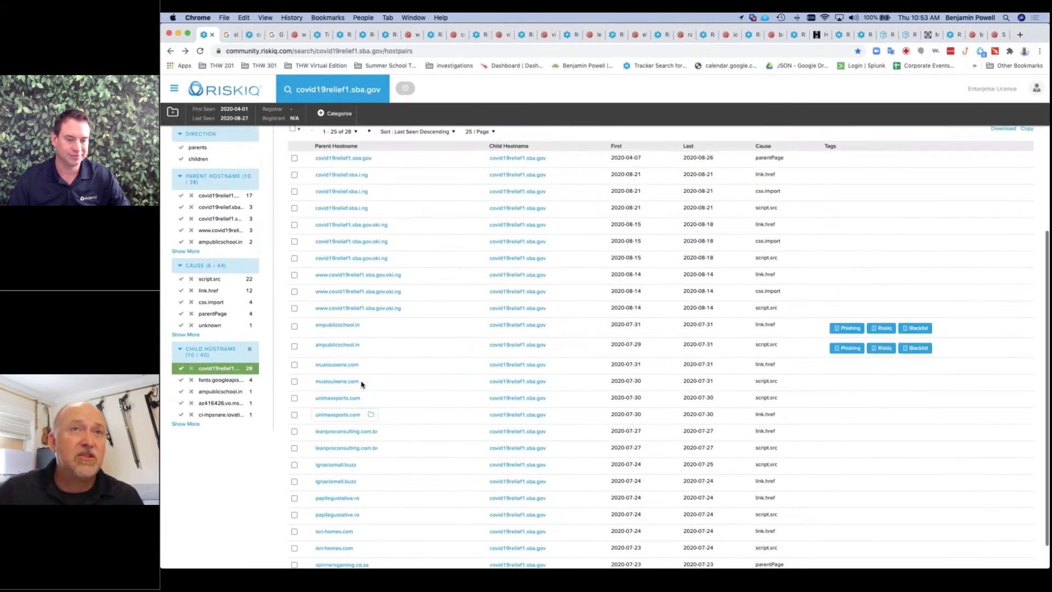
scroll(387, 385, "down", 5)
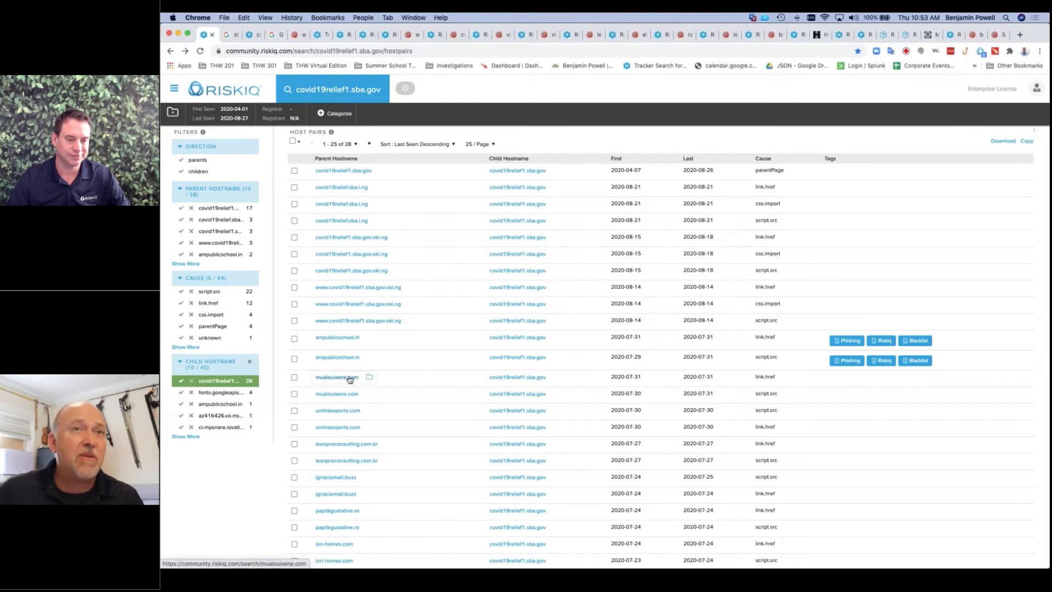
scroll(346, 379, "down", 2)
scroll(352, 384, "down", 1)
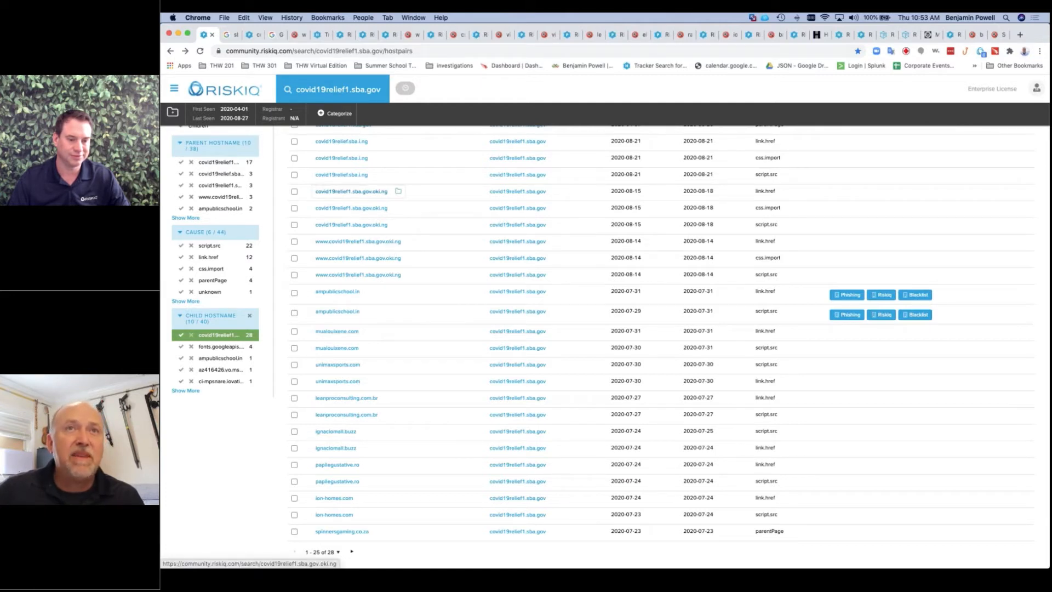
scroll(376, 200, "up", 1)
scroll(376, 200, "up", 2)
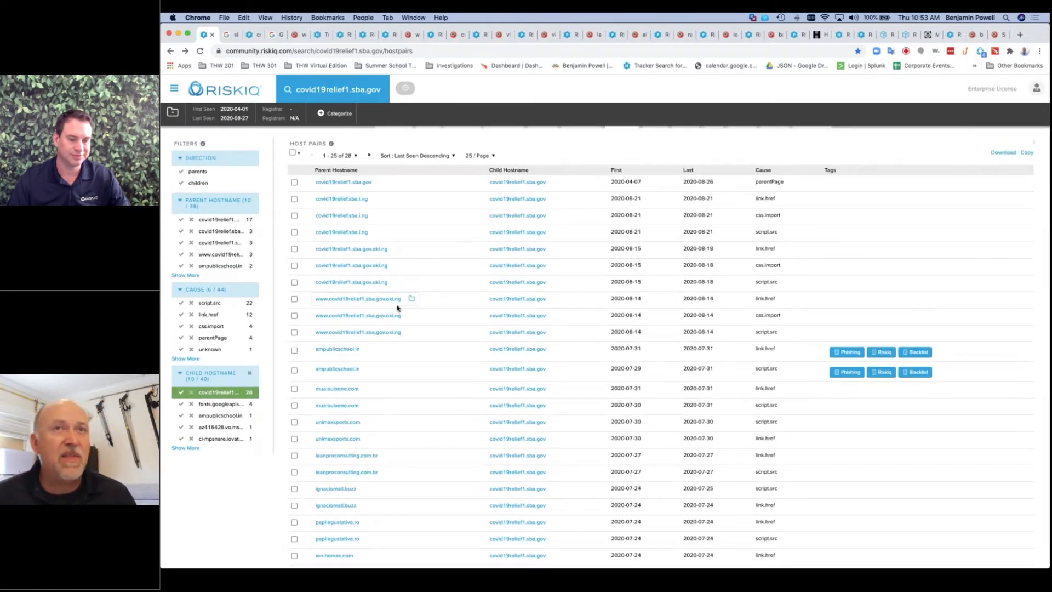
Step: Look through the prepared tabs on tracker gtm-nk7hkj, covid19relief.sba.i.ng, 192.3.190.242 and its urlscan.io scan, ending on RiskIQ's Ampublicschool.in results
left_click(253, 37)
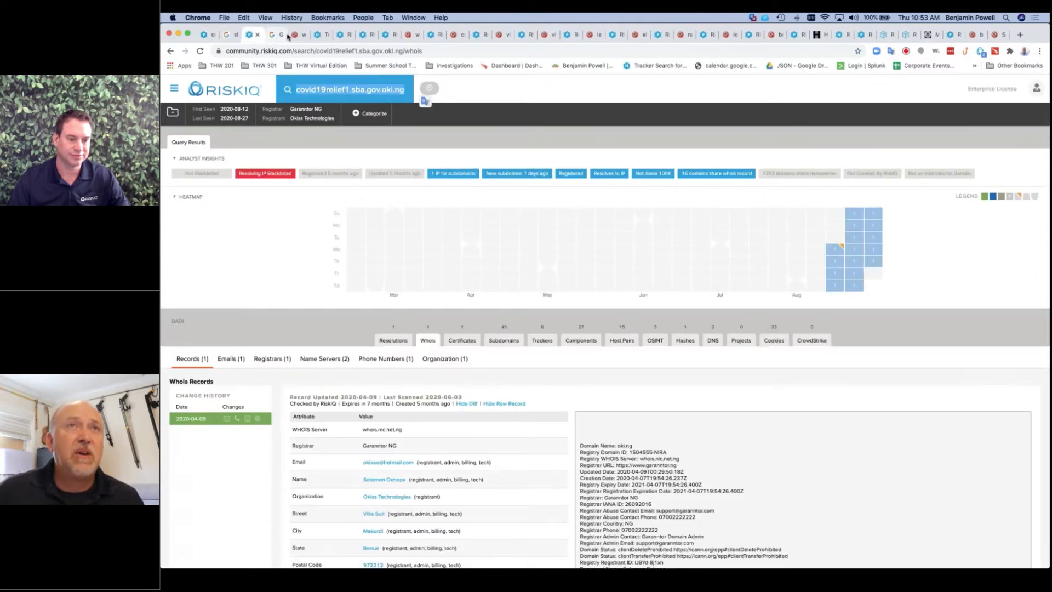
left_click(318, 36)
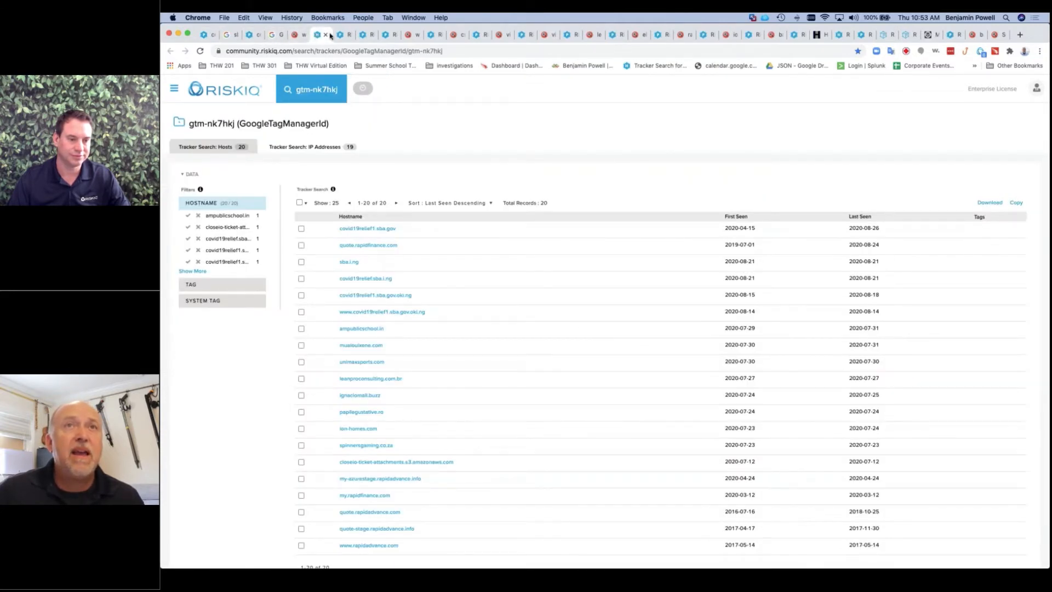
left_click(341, 35)
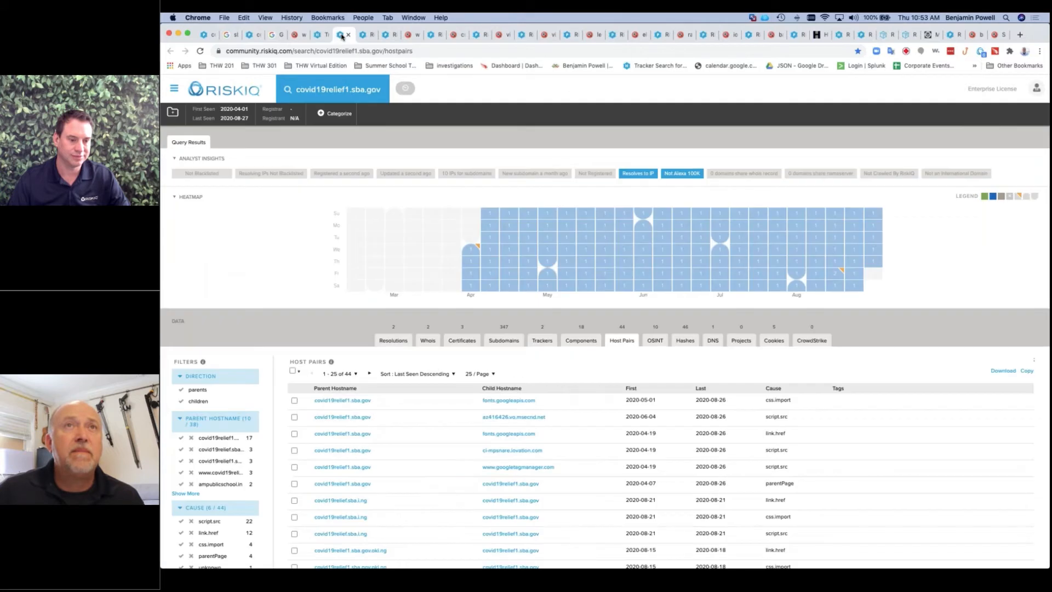
left_click(363, 35)
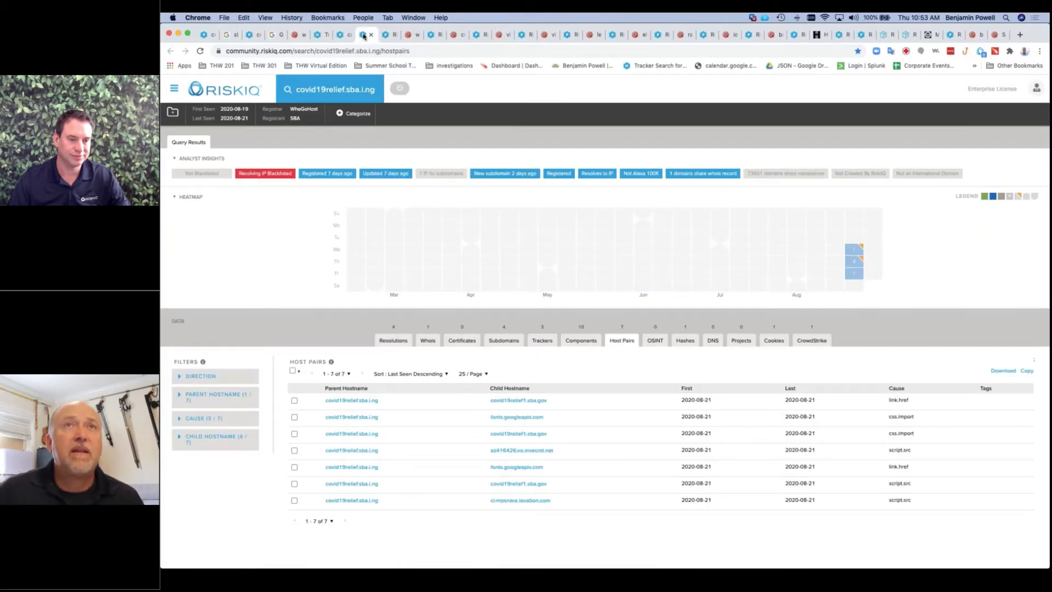
left_click(387, 35)
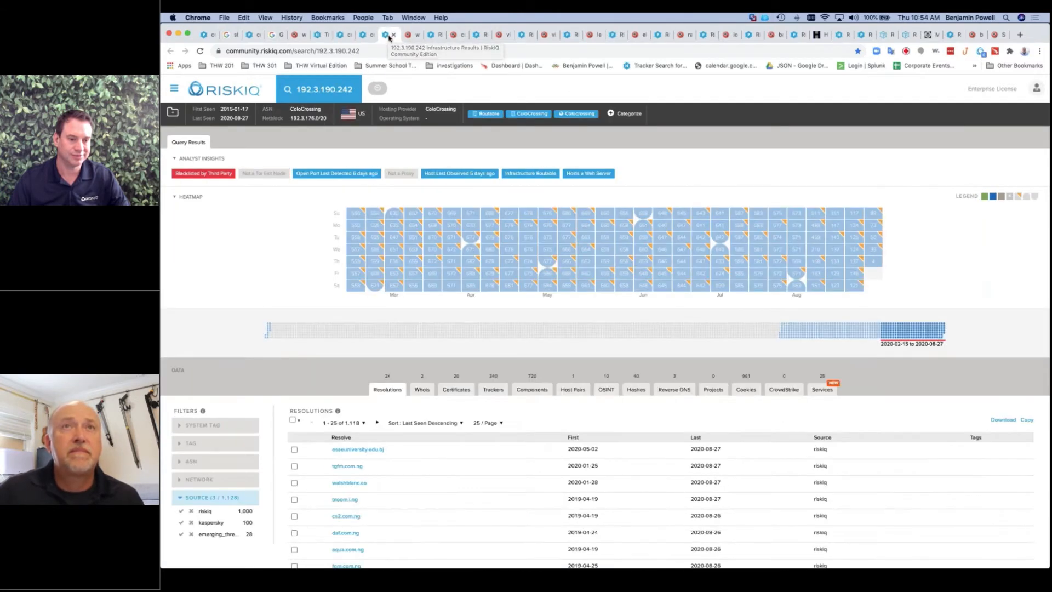
left_click(414, 35)
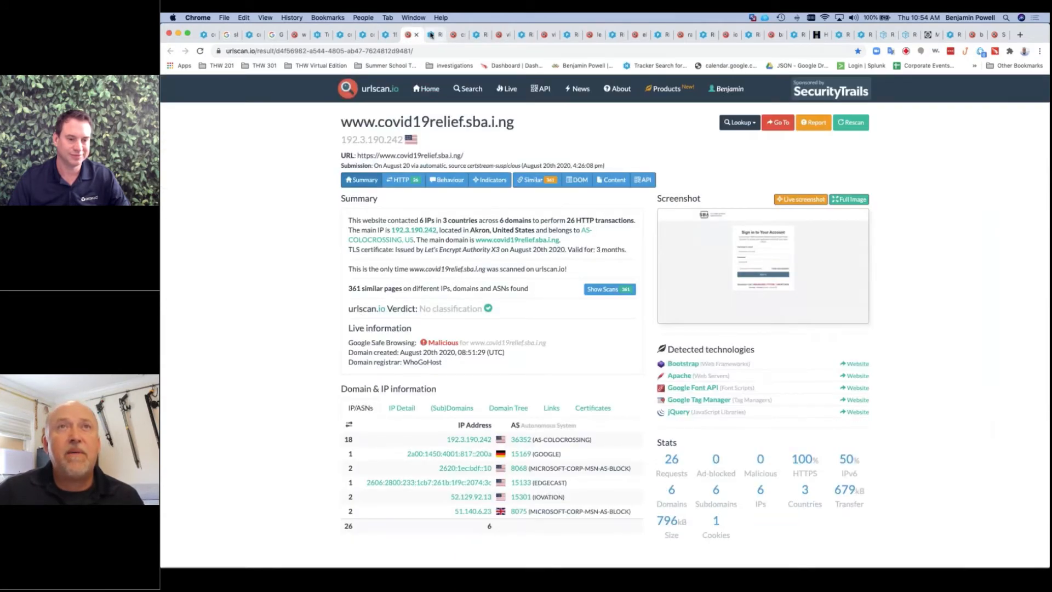
left_click(433, 35)
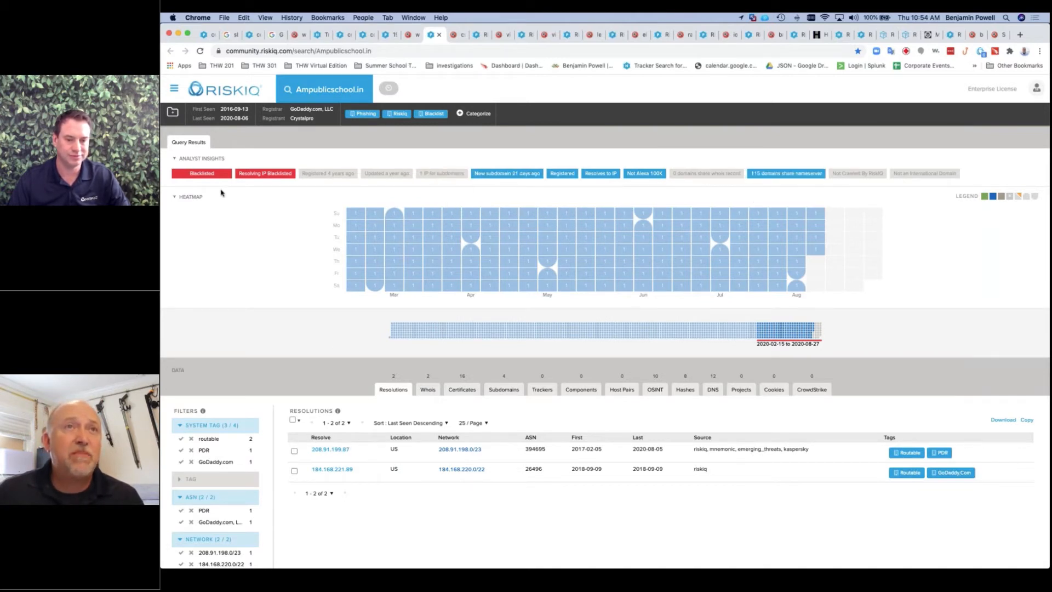
Step: Review the Whois data of Ampublicschool.in in RiskIQ: records, contact emails, registrars, name servers and phone numbers, ending back on the records
mouse_move(207, 180)
mouse_move(252, 176)
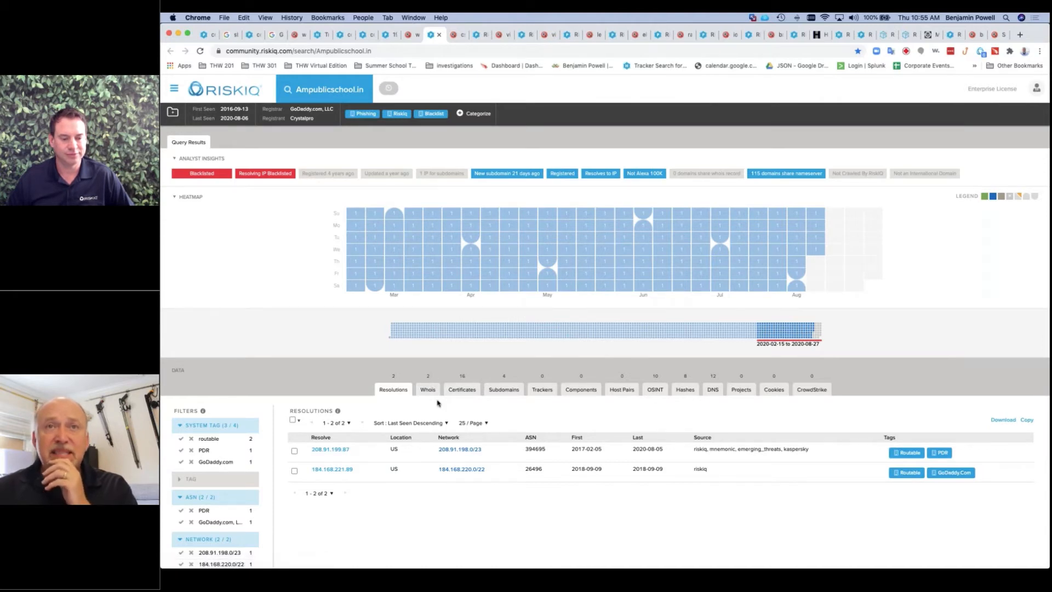
left_click(432, 393)
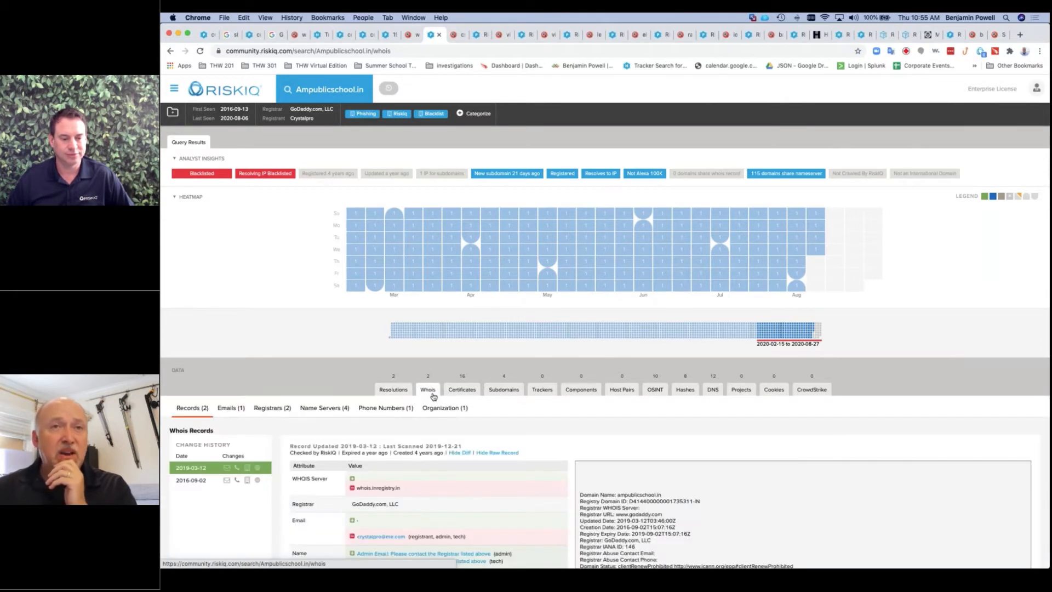
scroll(433, 396, "down", 4)
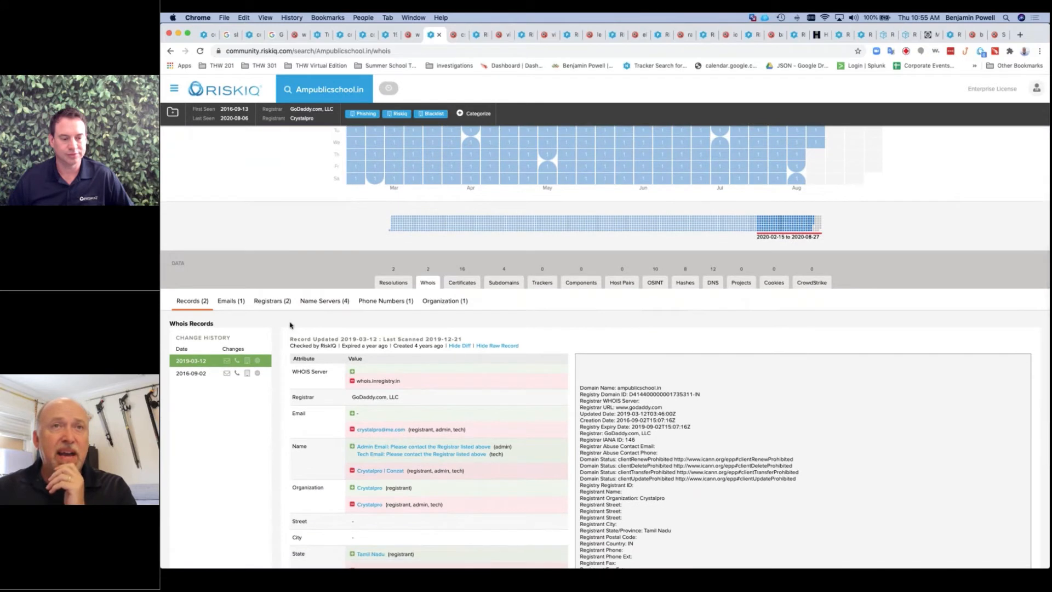
left_click(239, 304)
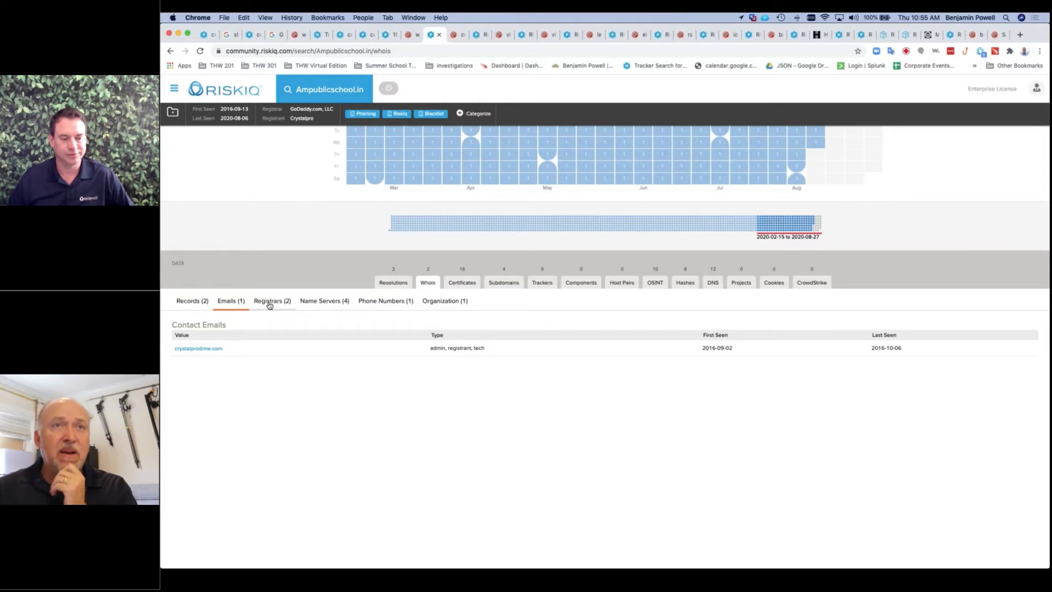
left_click(268, 303)
left_click(312, 304)
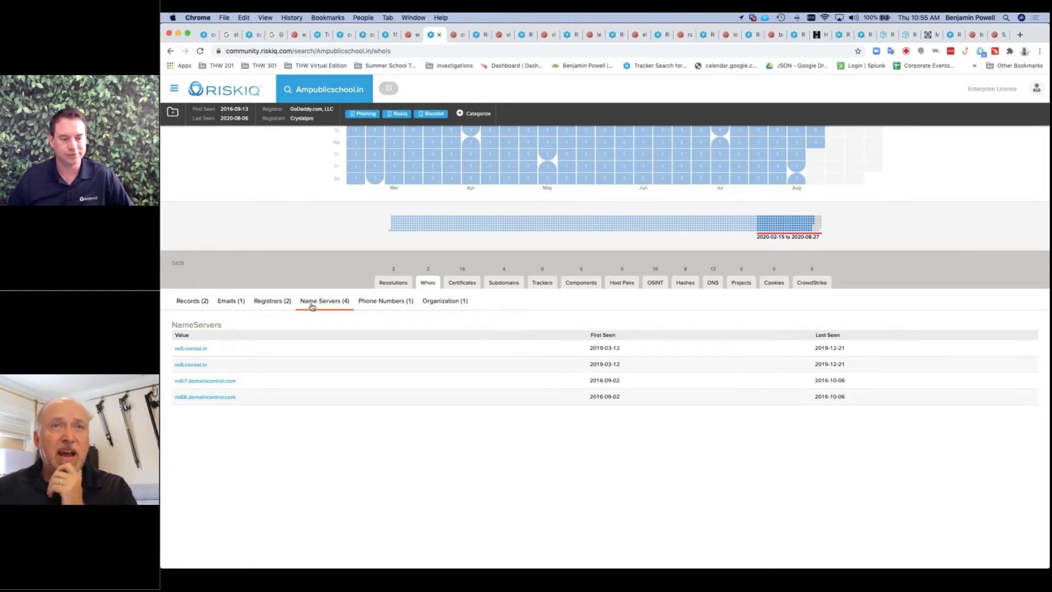
left_click(363, 306)
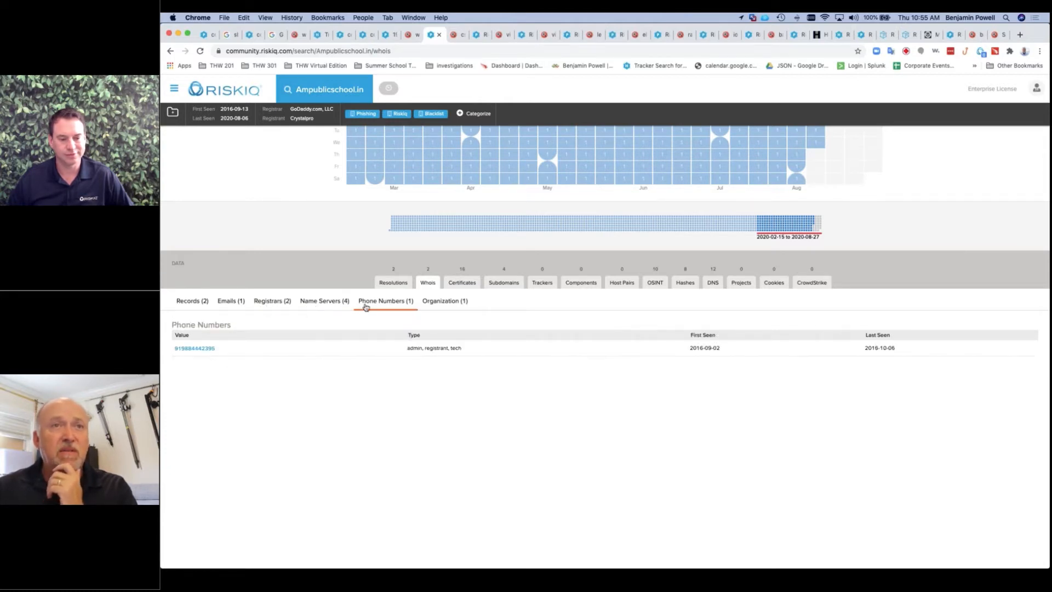
left_click(192, 301)
scroll(260, 333, "up", 5)
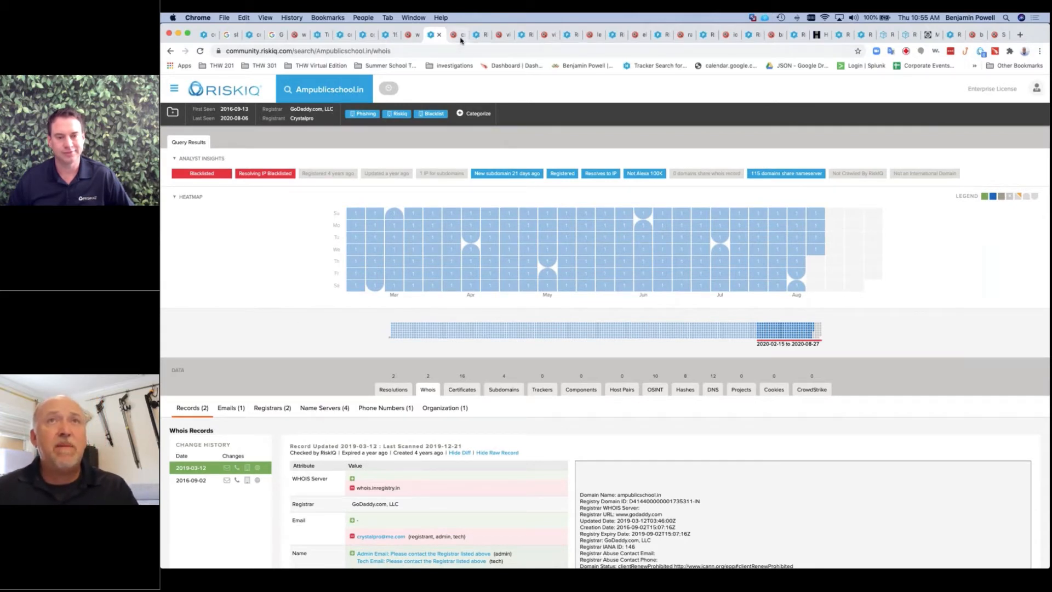
Step: Examine the urlscan.io scans of ampublicschool.in and mualouixene.com with their page screenshots enlarged, checking mualouixene.com's RiskIQ results in between
left_click(457, 37)
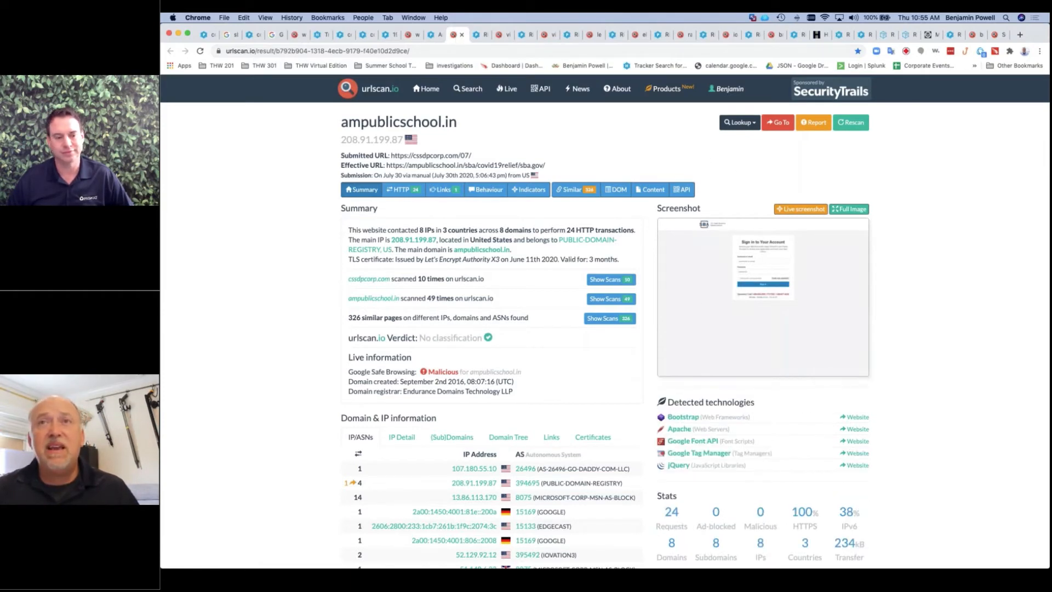
left_click(763, 297)
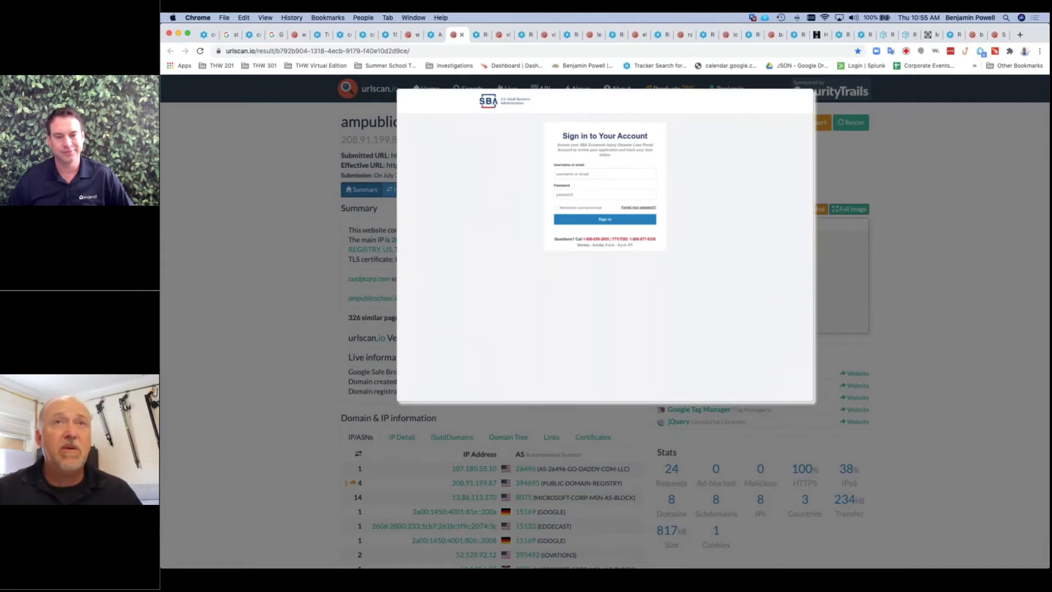
left_click(480, 37)
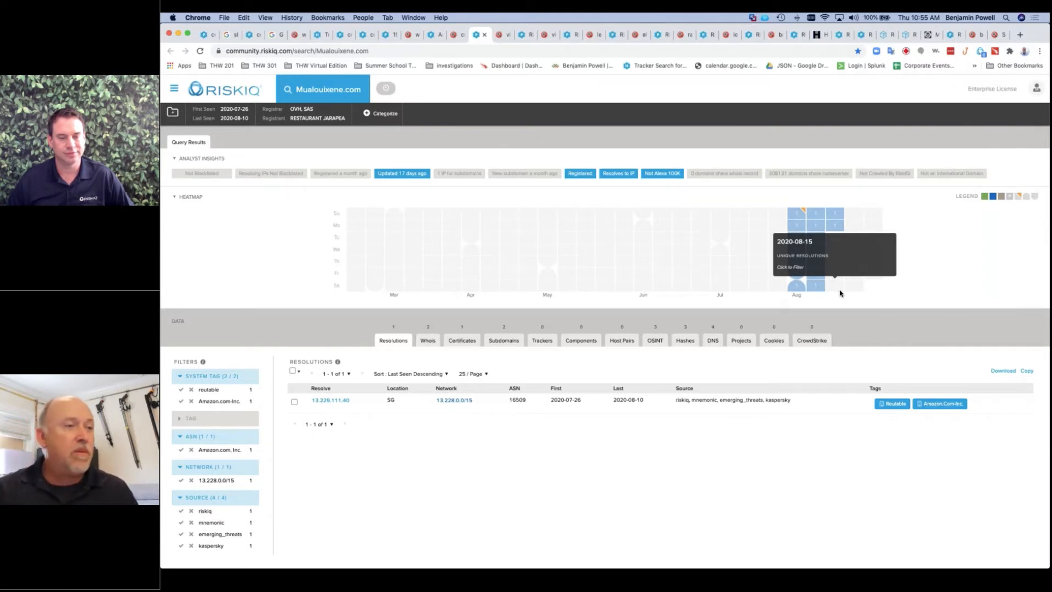
left_click(502, 35)
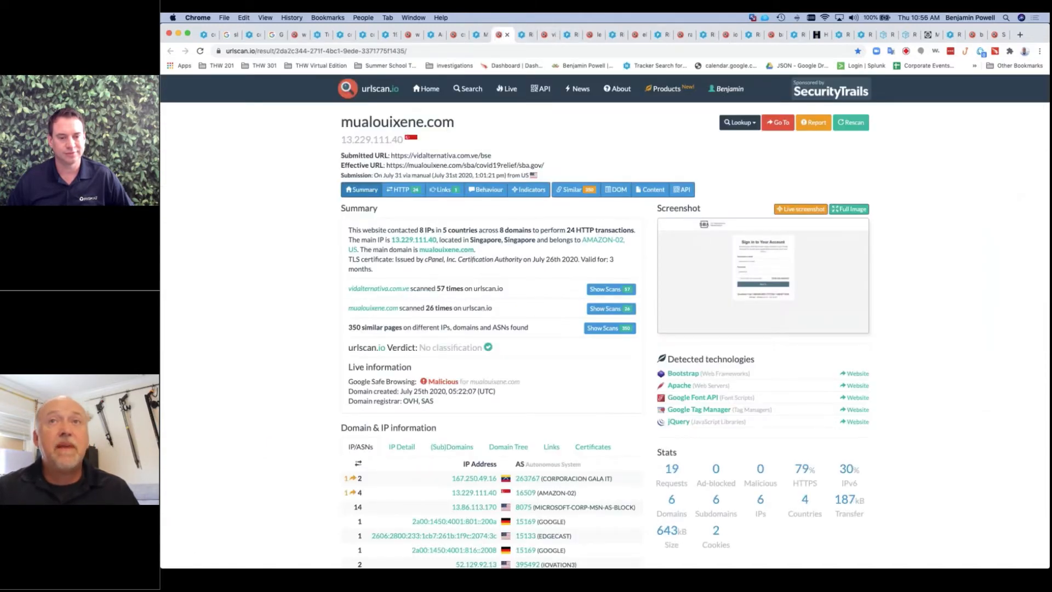
left_click(718, 290)
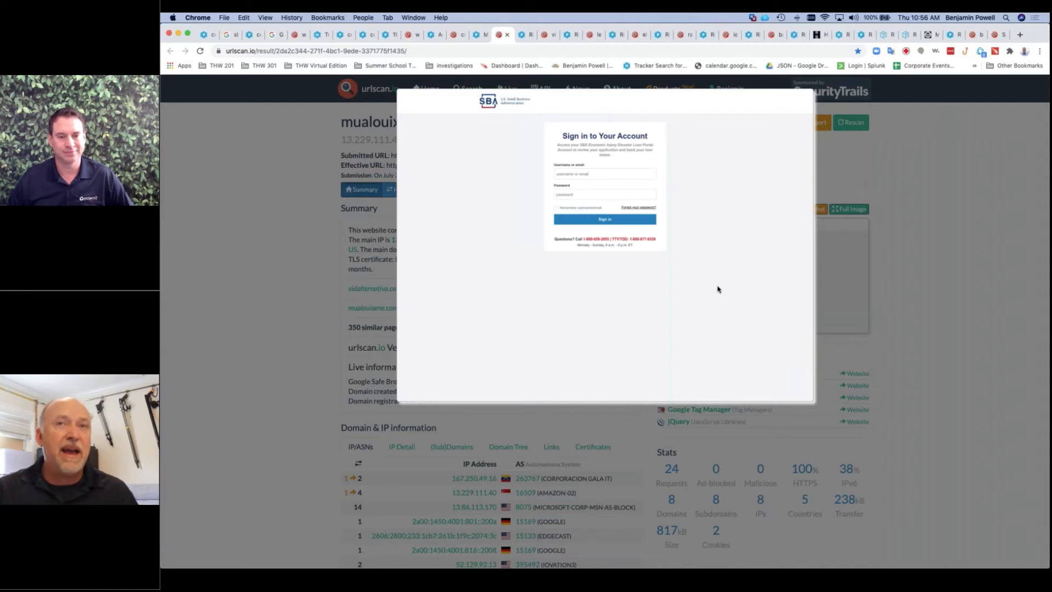
Step: Compare the RiskIQ results and urlscan.io scans of unimaxsports.com and leanproconsulting.com.br, enlarging the unimaxsports.com page screenshot
left_click(526, 35)
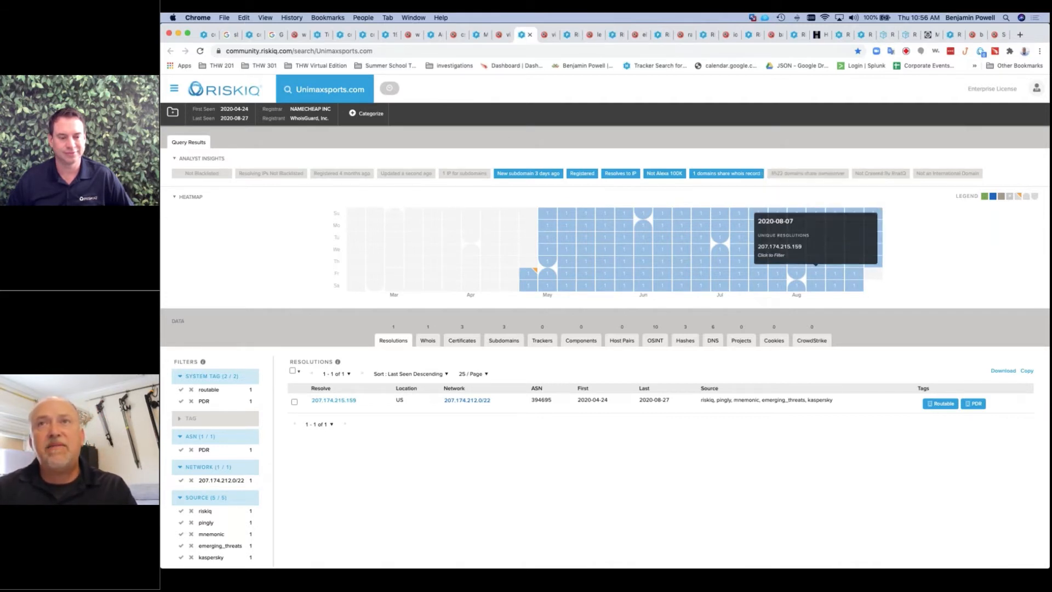
left_click(548, 35)
left_click(695, 282)
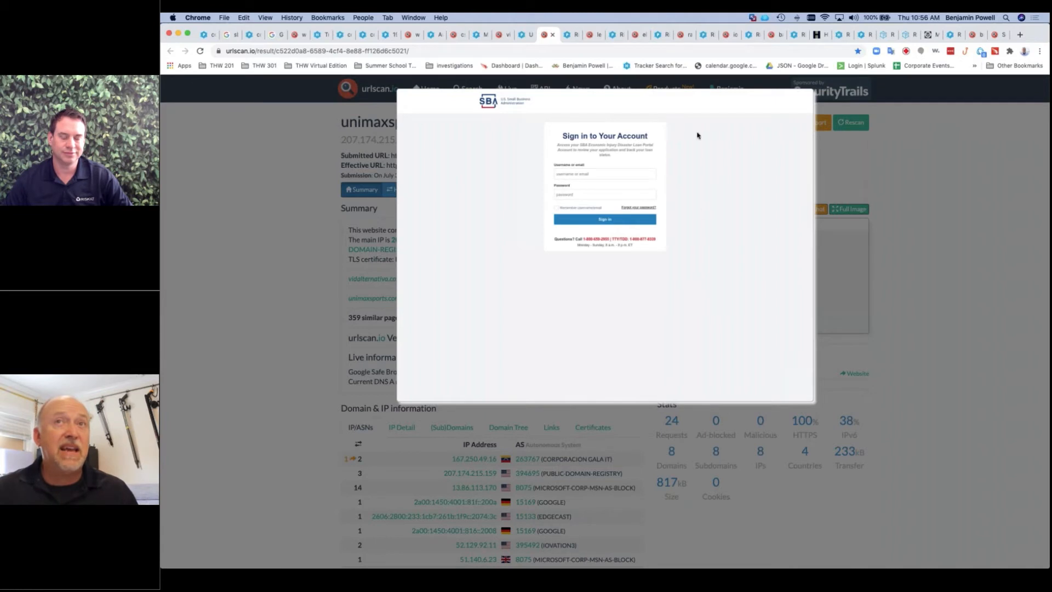
left_click(573, 36)
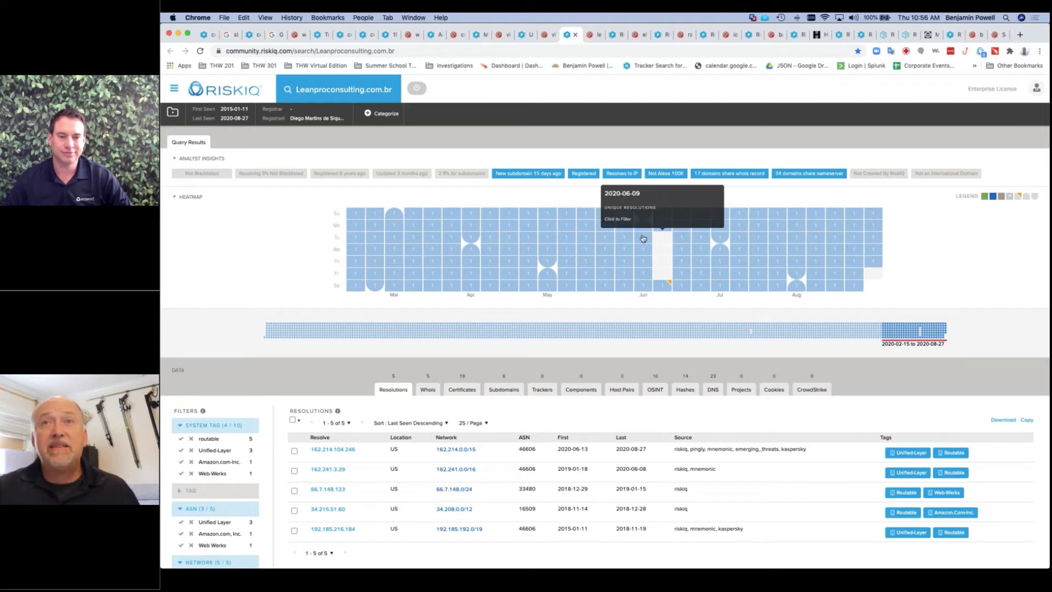
mouse_move(662, 278)
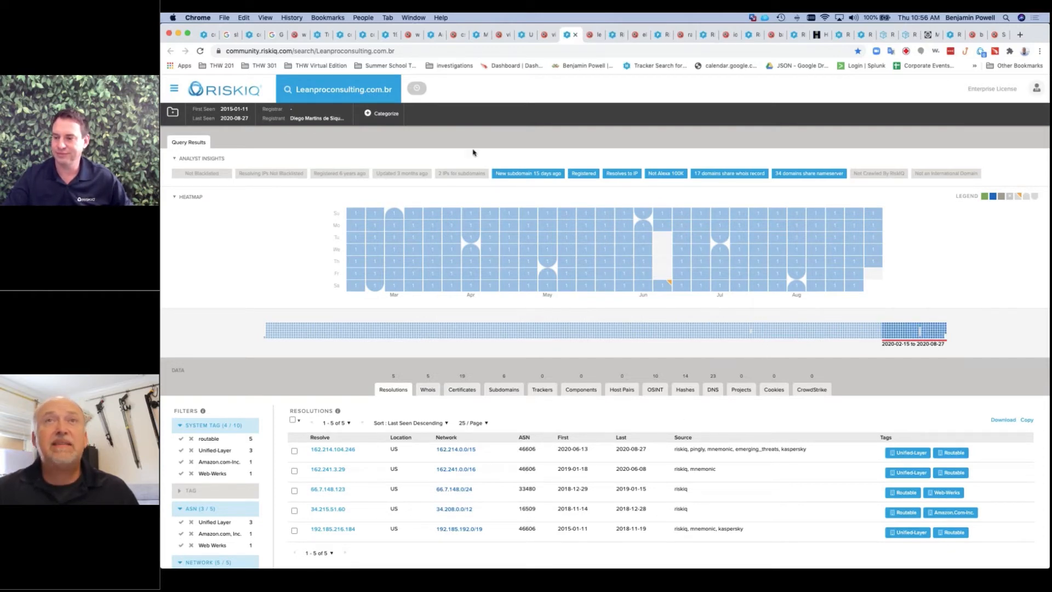
left_click(591, 35)
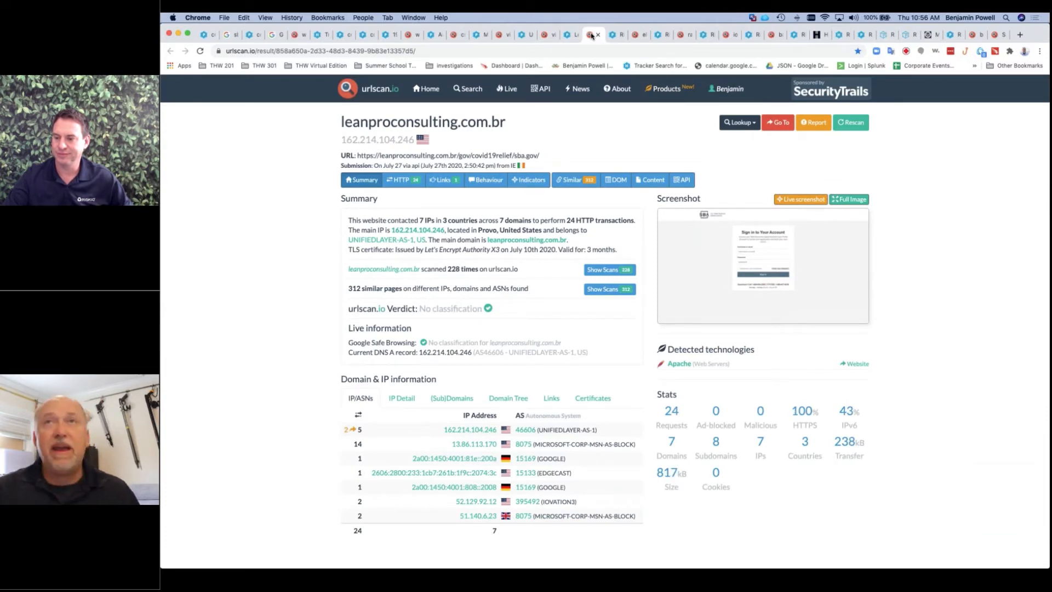
Step: Inspect the Whois records and expanded SSL certificate of ignaciomall.buzz in RiskIQ, and view its urlscan.io scan
left_click(614, 35)
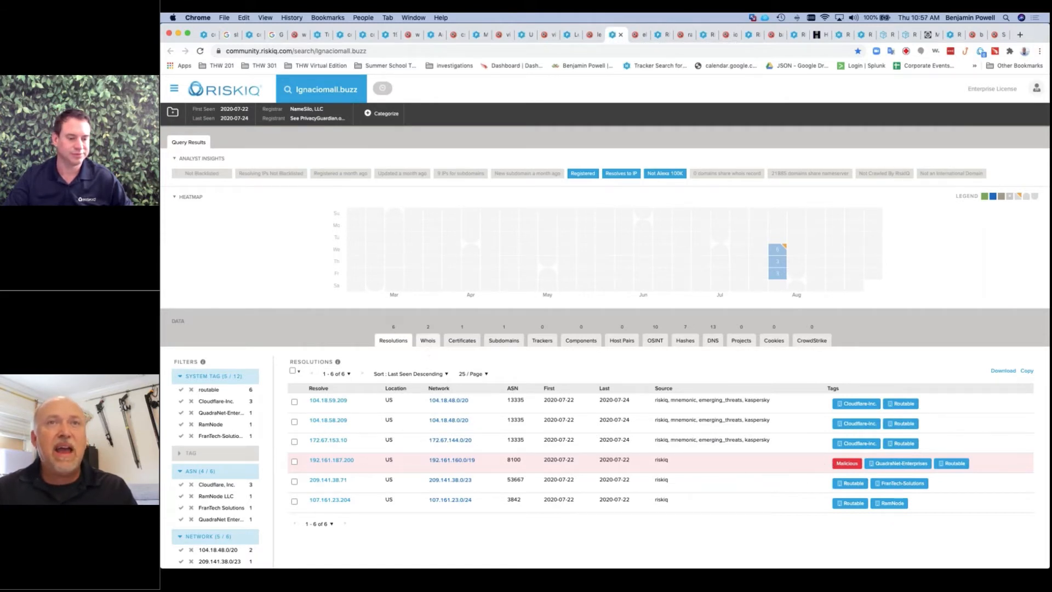
left_click(429, 345)
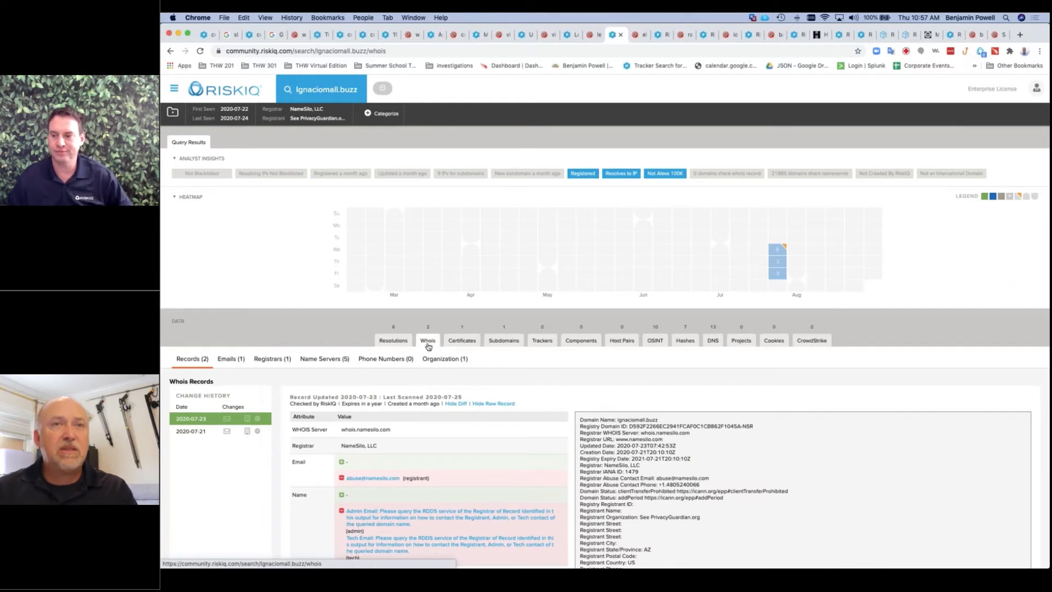
left_click(461, 340)
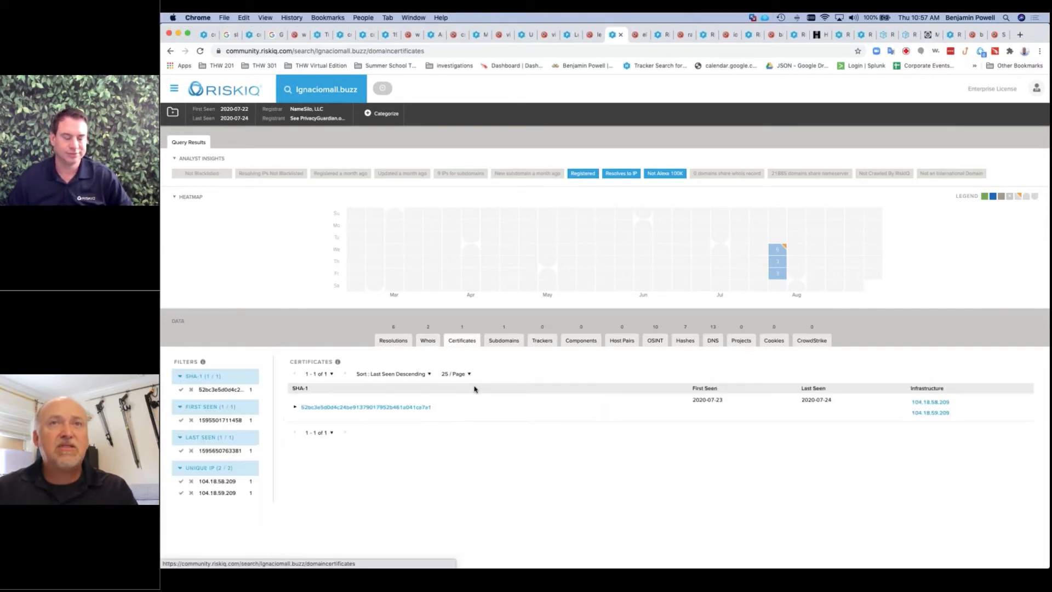
left_click(294, 408)
scroll(377, 417, "down", 2)
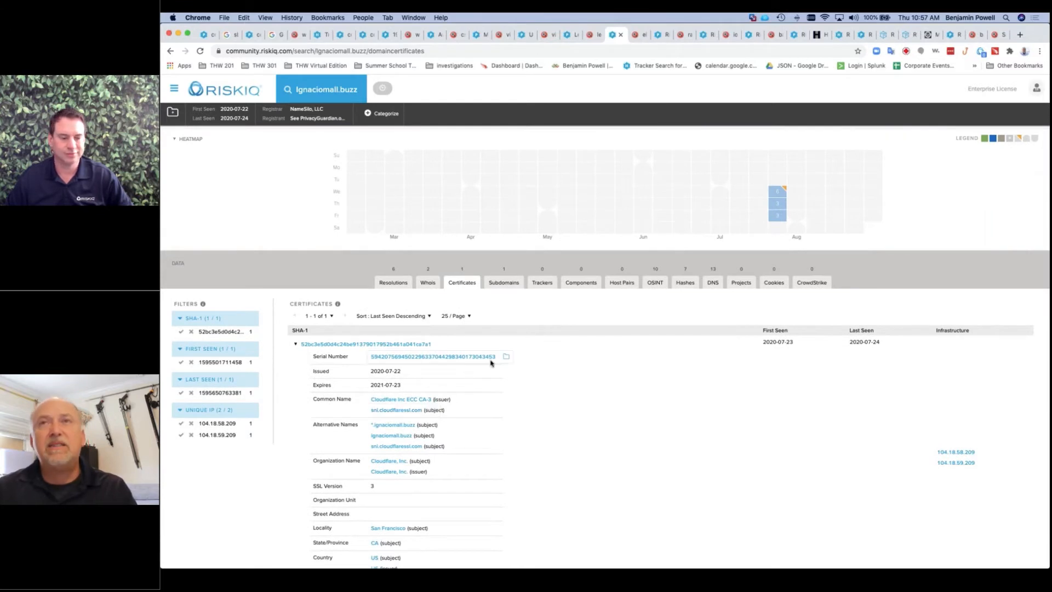
scroll(493, 359, "up", 2)
scroll(491, 363, "up", 1)
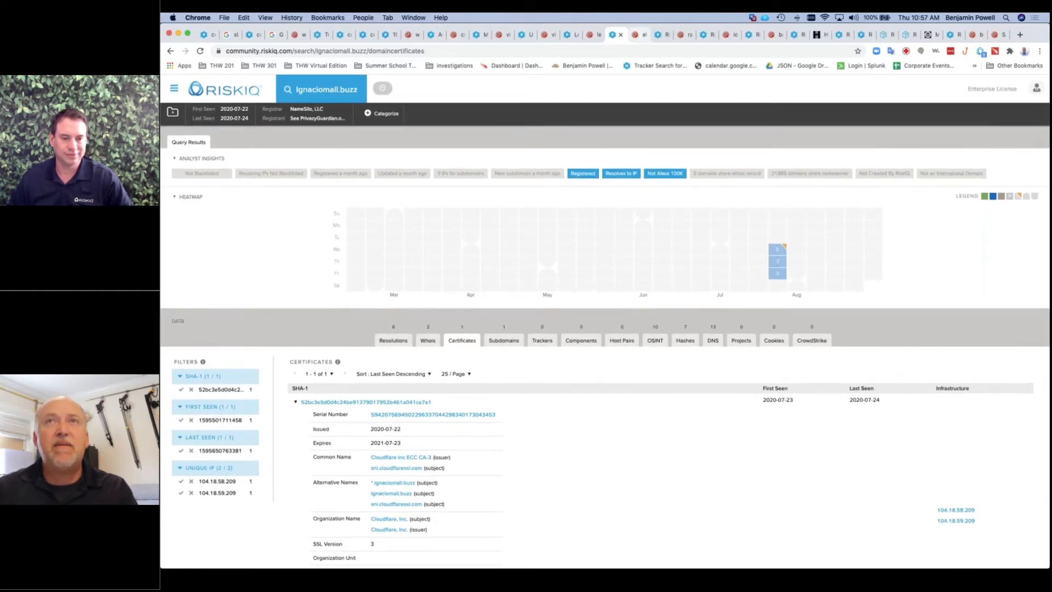
left_click(639, 34)
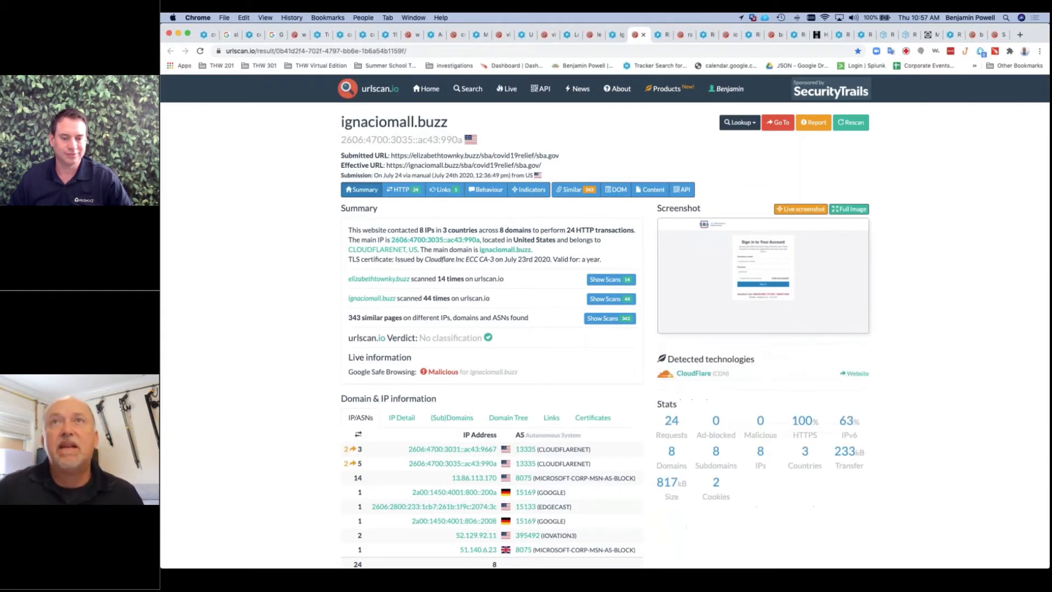
Step: Inspect the two most recently seen certificates of papilegustative.ro in RiskIQ by expanding their details, and view the domain's urlscan.io scan
left_click(660, 35)
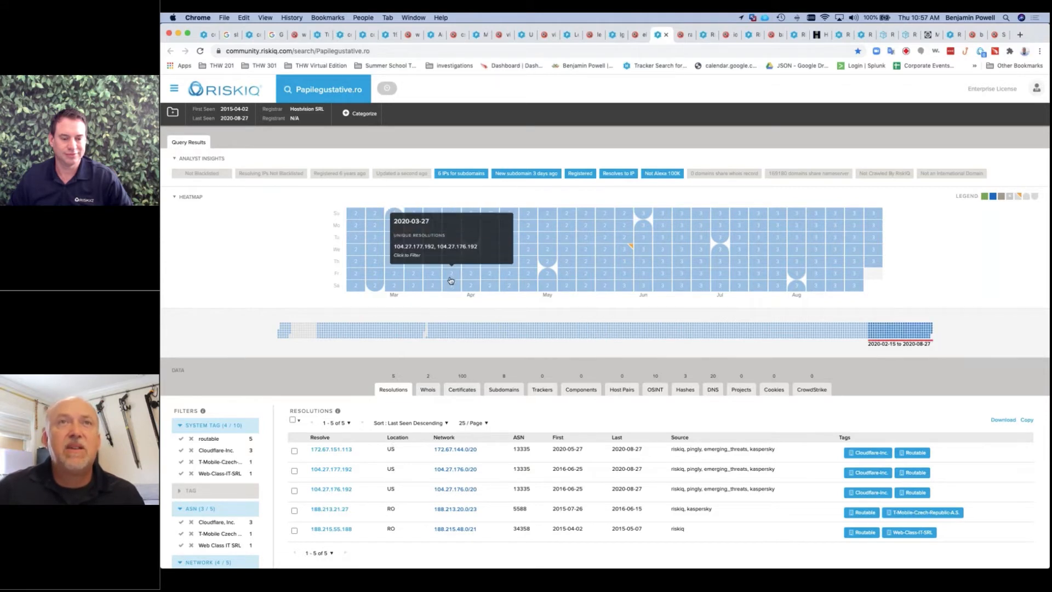
left_click(462, 389)
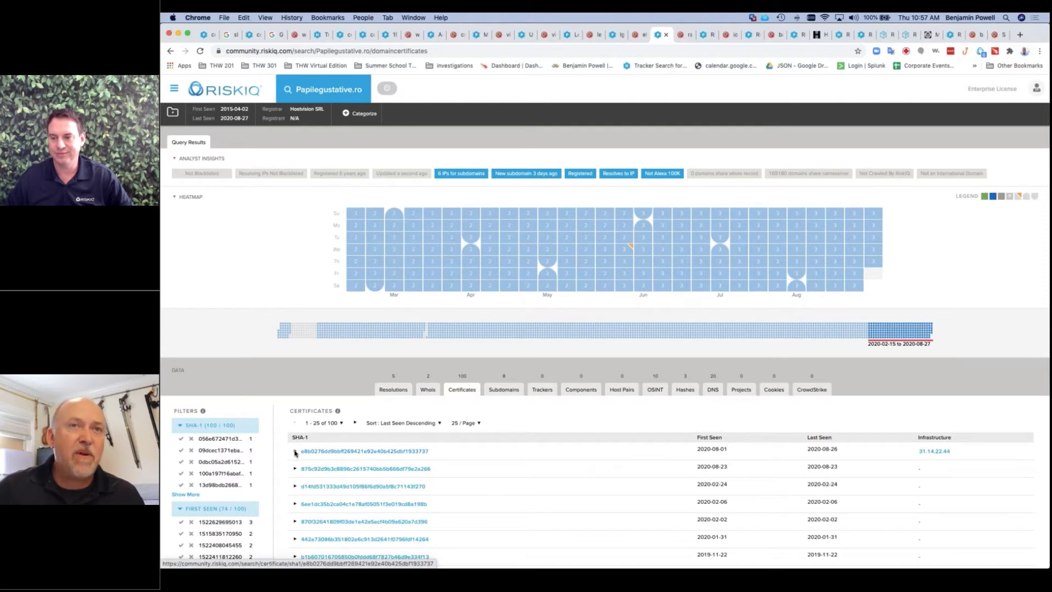
left_click(294, 452)
scroll(294, 453, "down", 4)
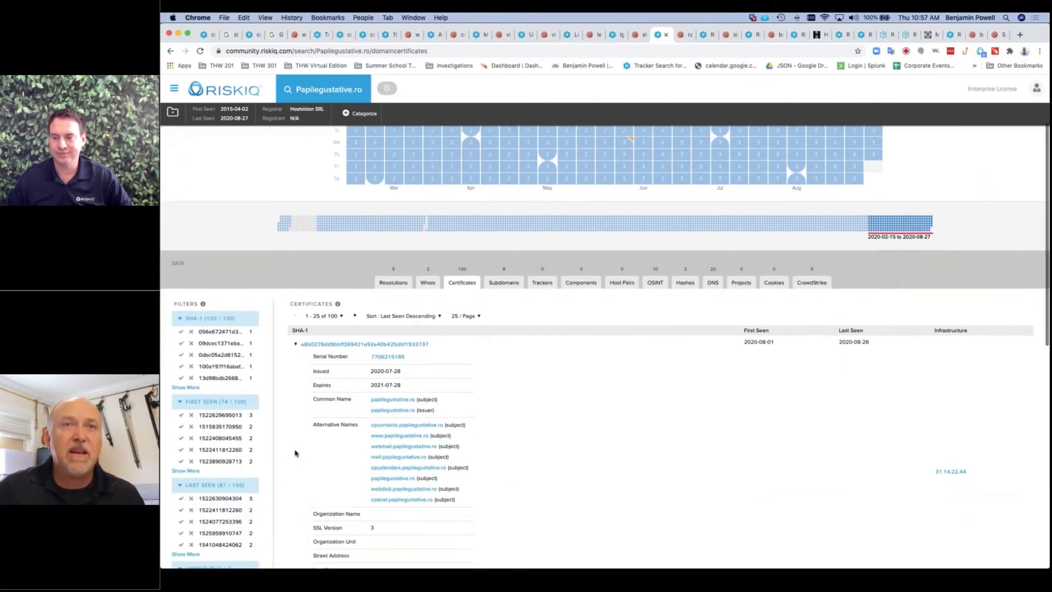
scroll(369, 439, "down", 2)
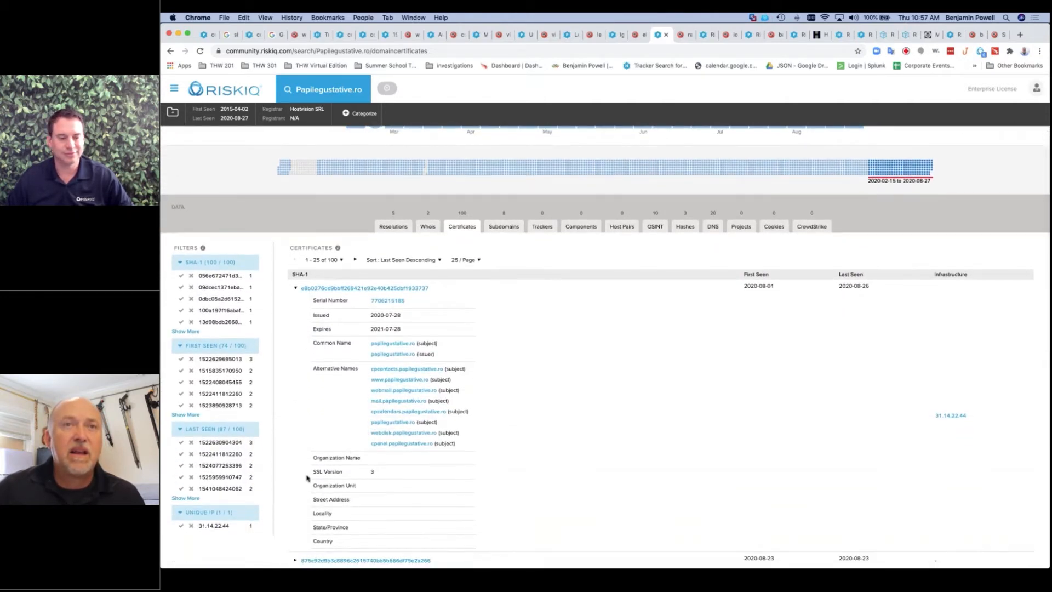
scroll(313, 505, "down", 4)
left_click(294, 475)
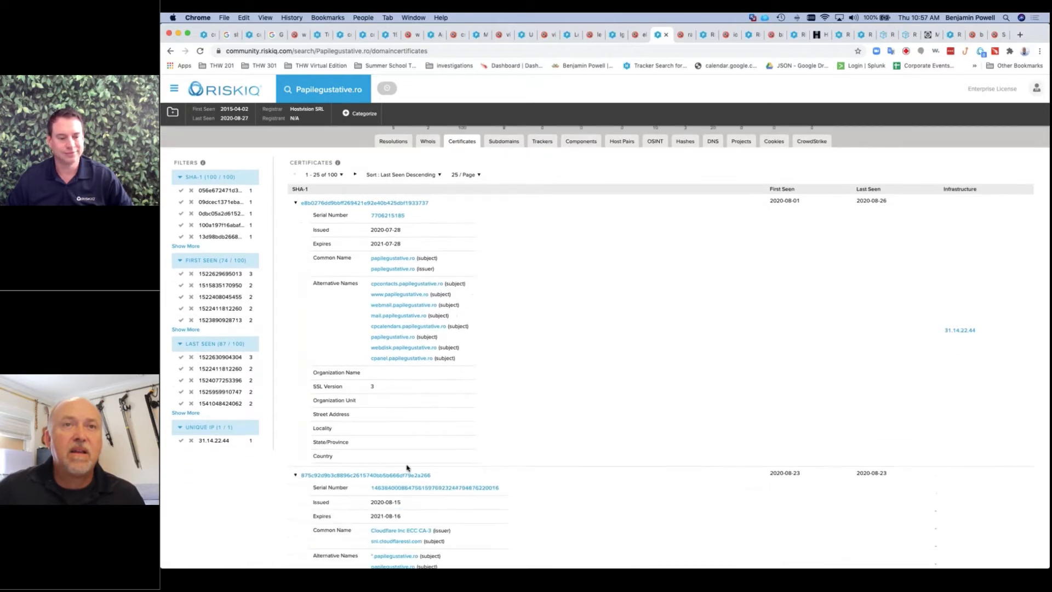
scroll(383, 471, "down", 1)
scroll(390, 406, "down", 3)
scroll(390, 406, "up", 10)
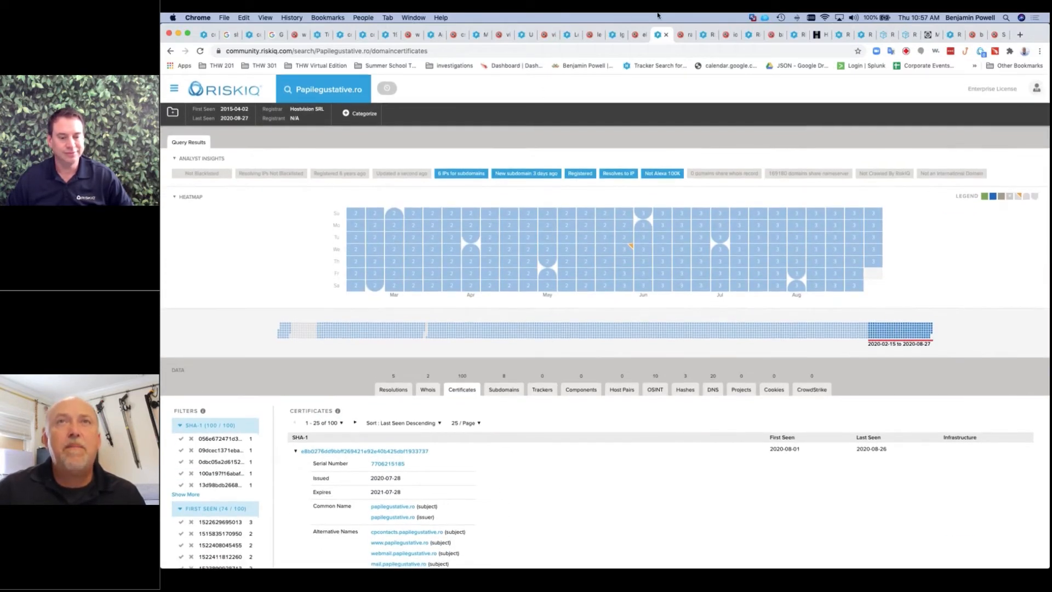
left_click(683, 36)
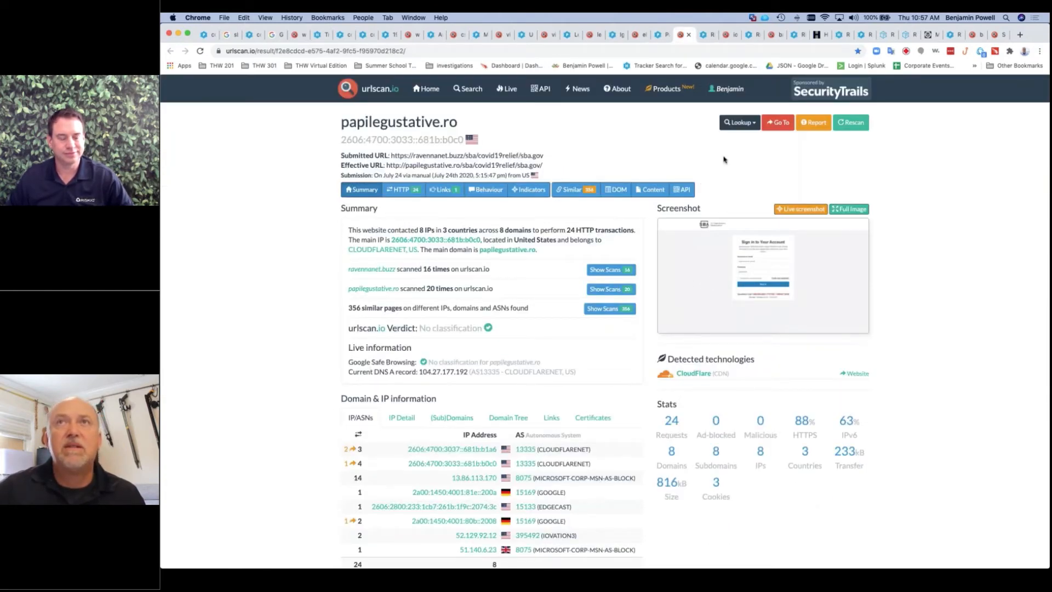
Step: Review the Whois records of ion-homes.com in RiskIQ and expand the details of its most recently seen certificate
left_click(704, 35)
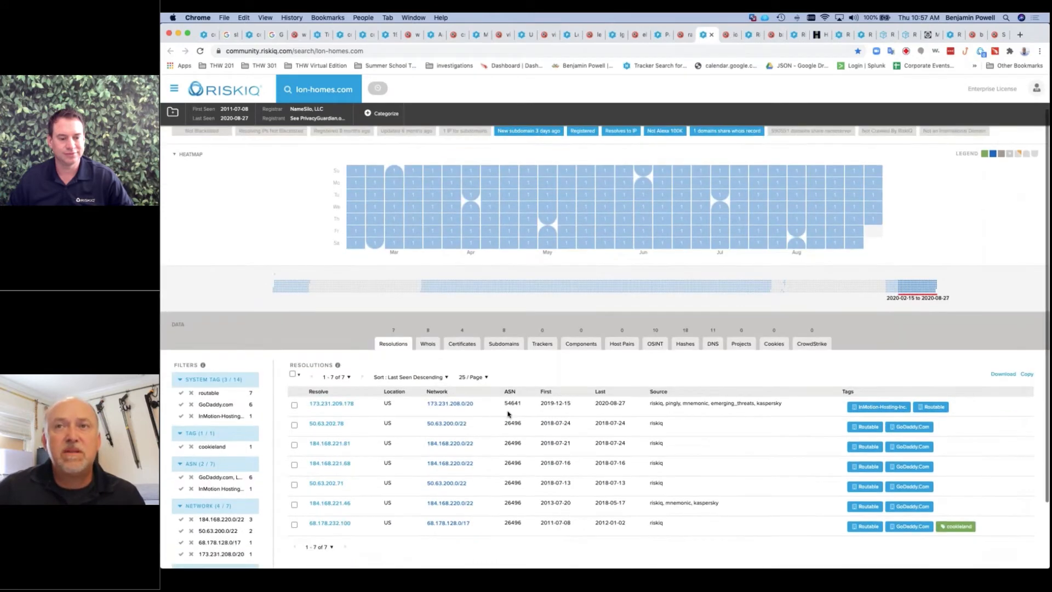
scroll(439, 383, "down", 1)
left_click(428, 344)
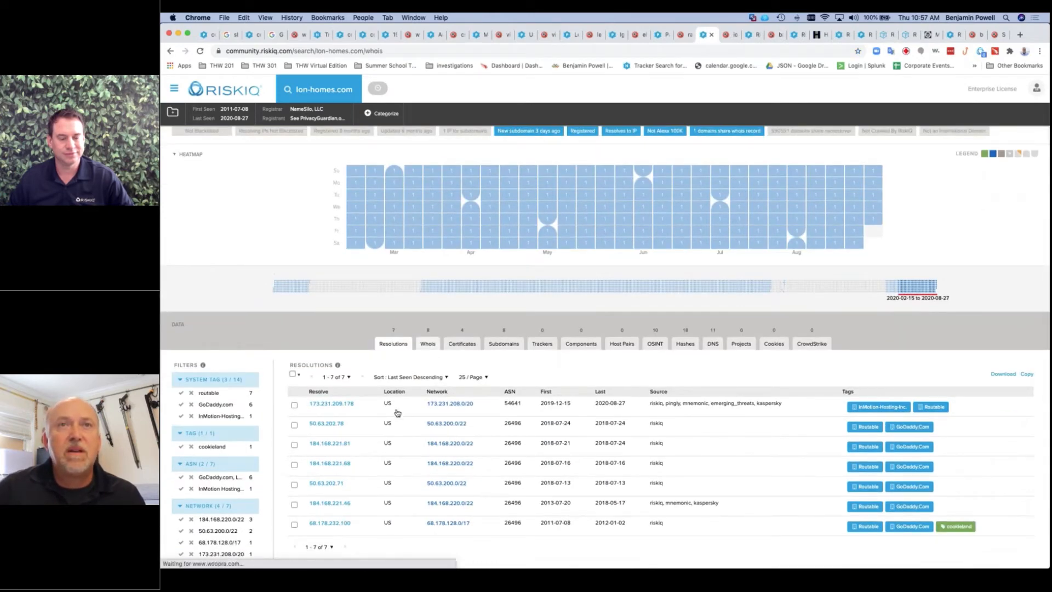
scroll(466, 427, "down", 2)
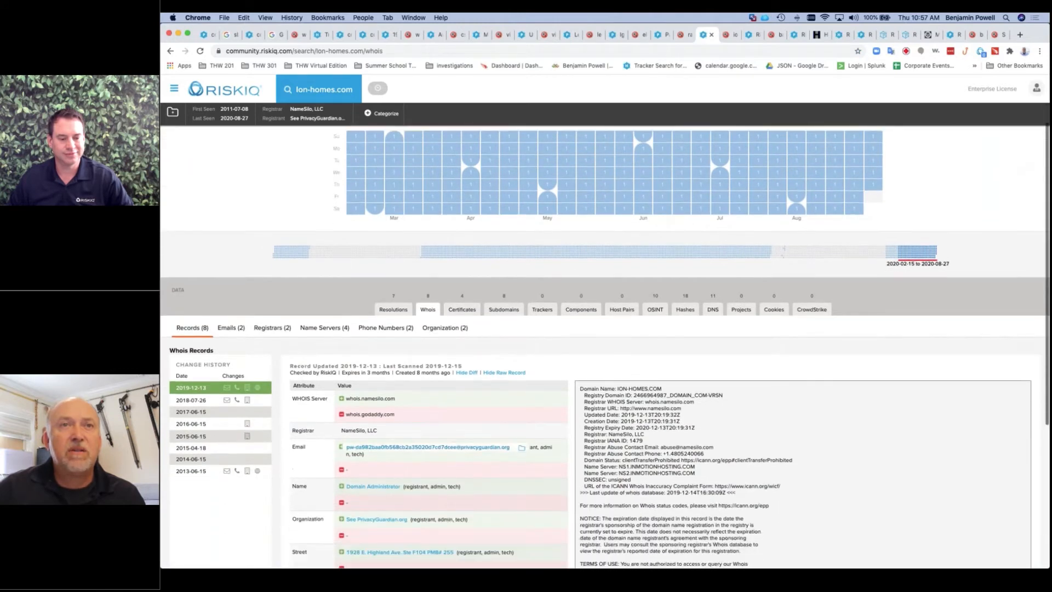
left_click(462, 309)
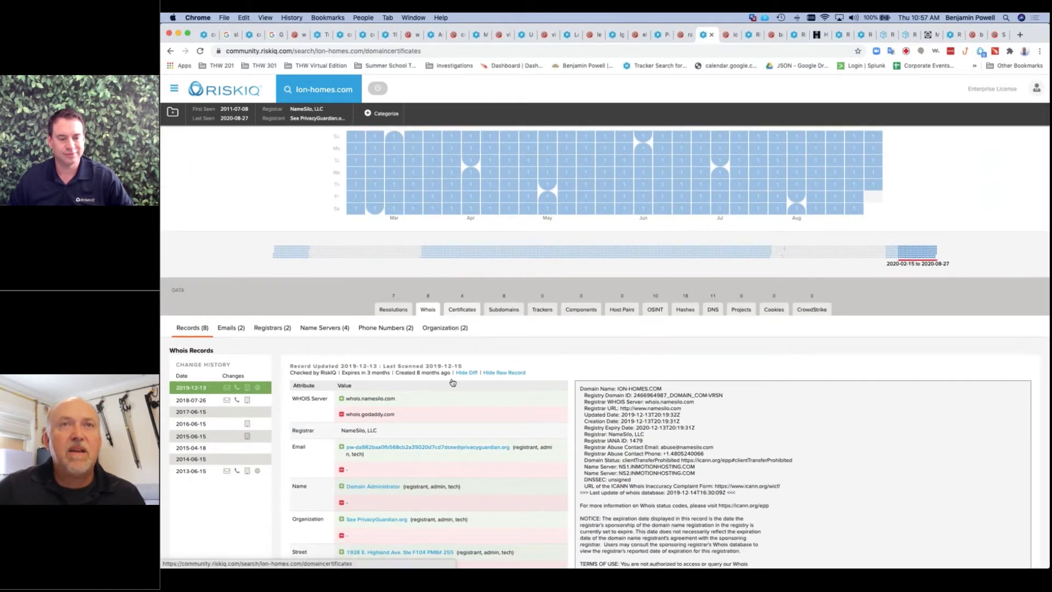
left_click(296, 374)
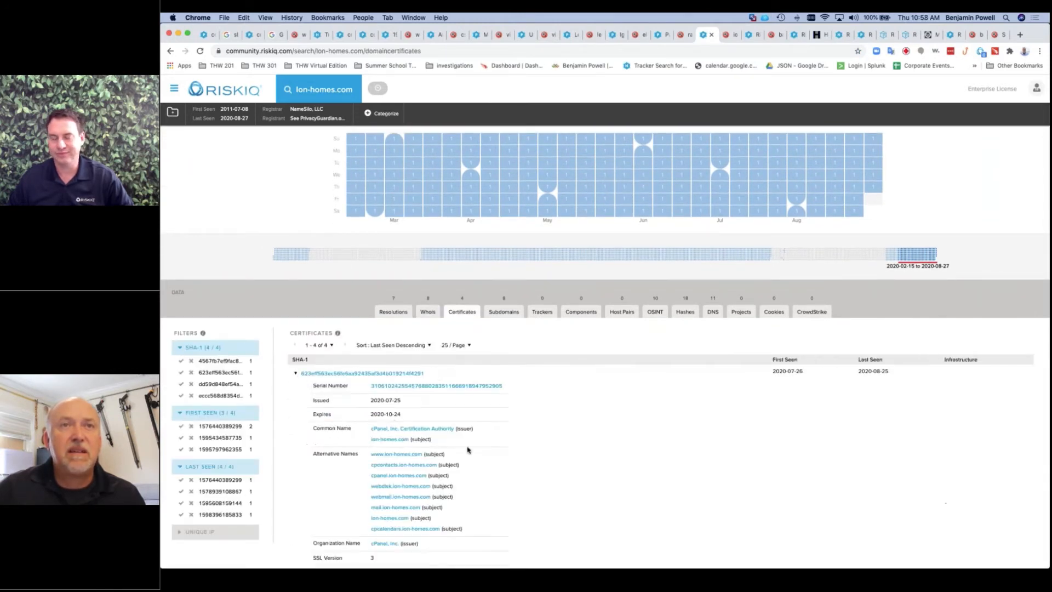
Step: Finish reviewing the expanded certificate of ion-homes.com in RiskIQ and view the domain's urlscan.io scan
scroll(471, 446, "down", 1)
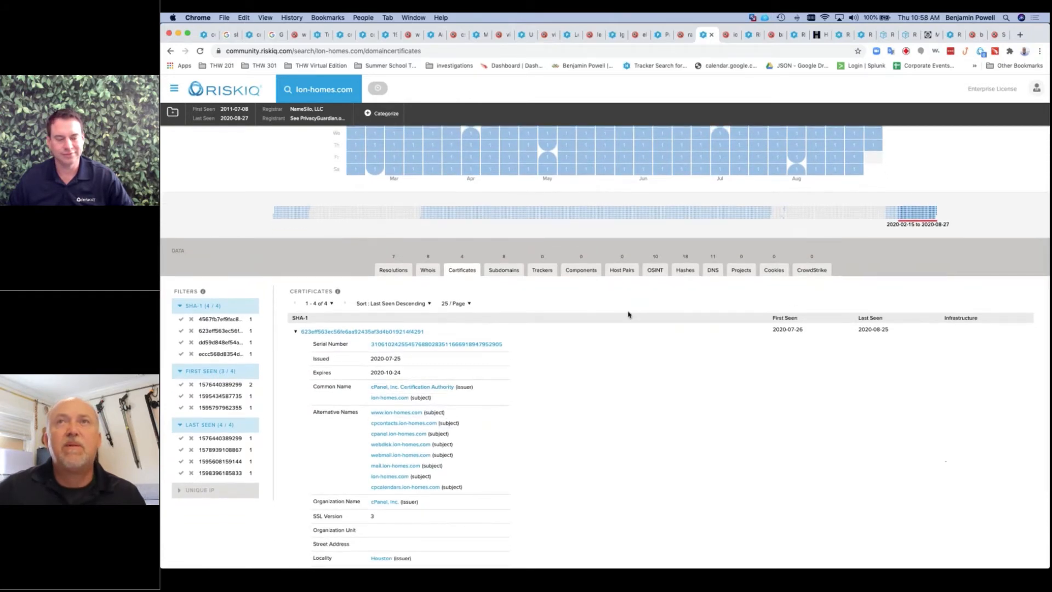
left_click(727, 35)
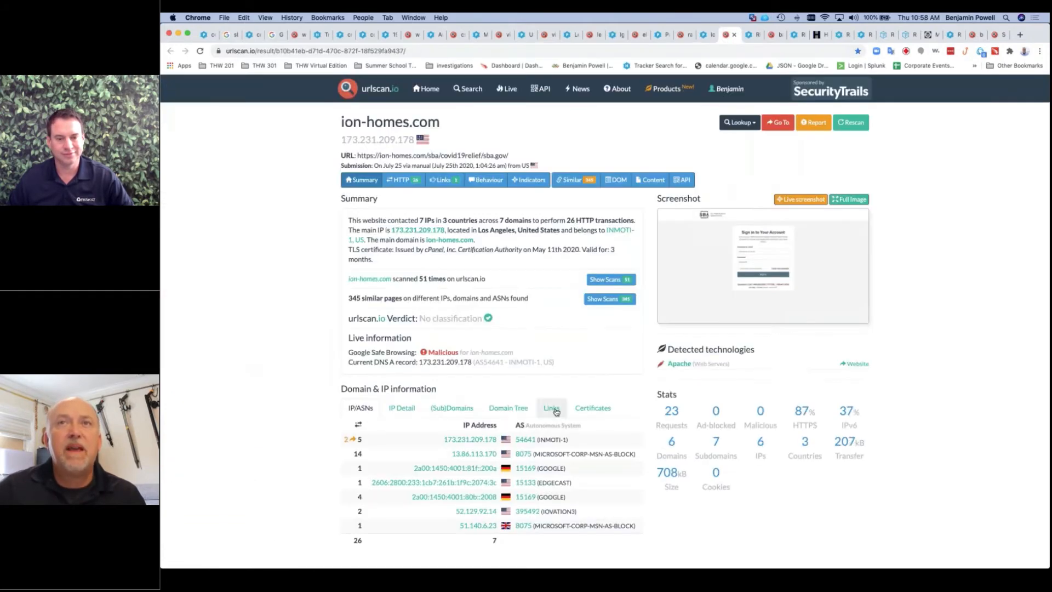
Step: Expand the most recently seen certificate of Spinnersgaming.co.za in RiskIQ and review its issue details and alternative names
left_click(751, 35)
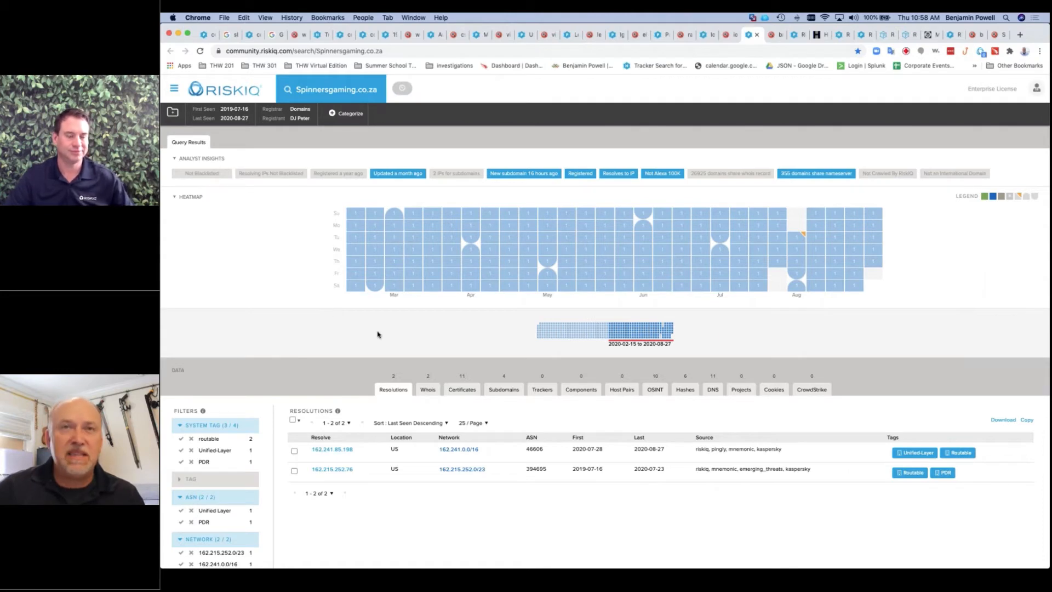
left_click(462, 389)
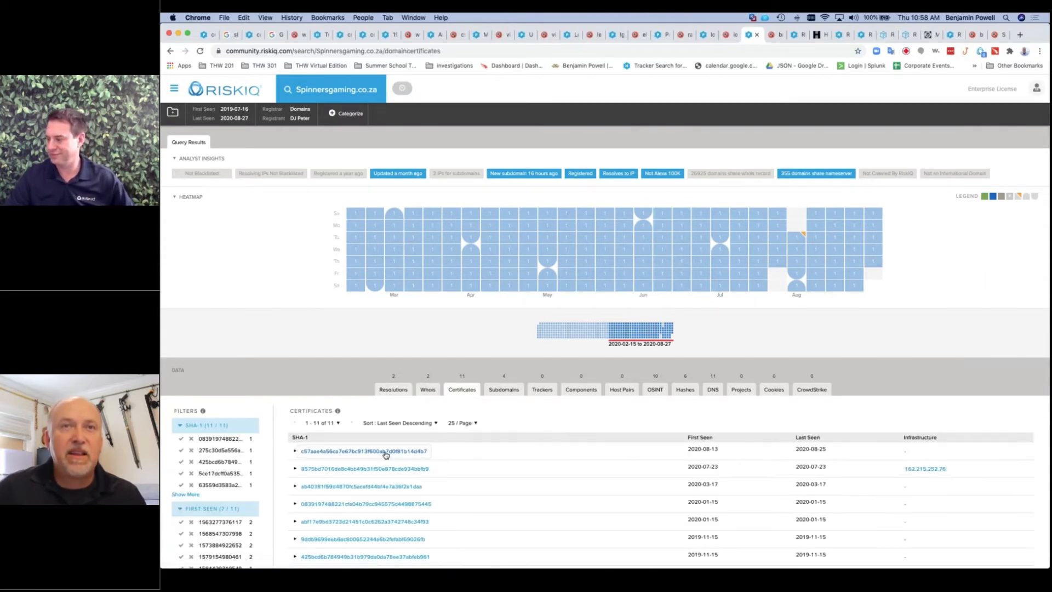
scroll(384, 428, "down", 4)
left_click(340, 310)
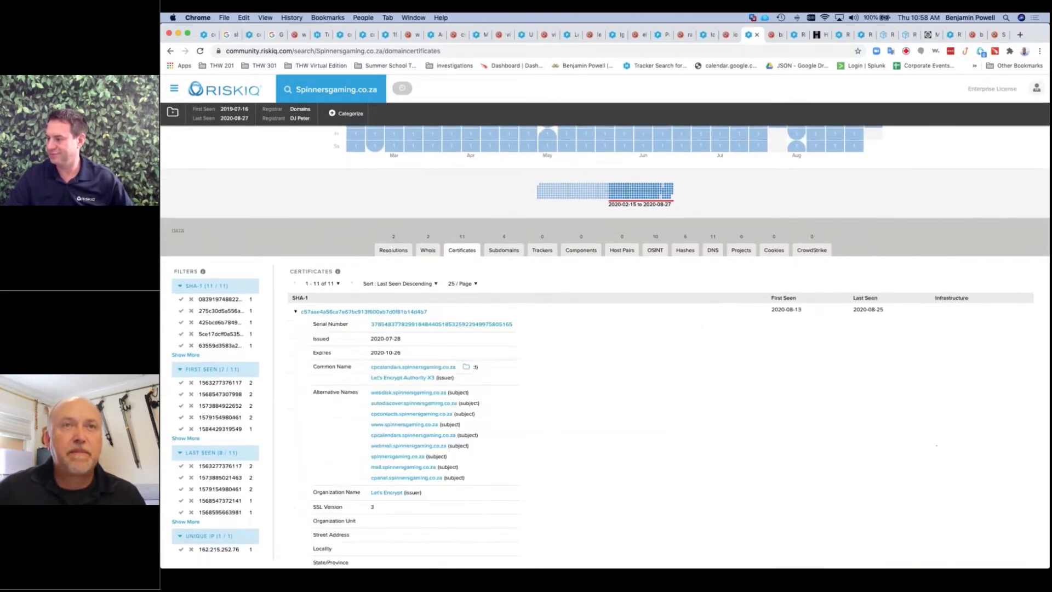
scroll(377, 374, "down", 1)
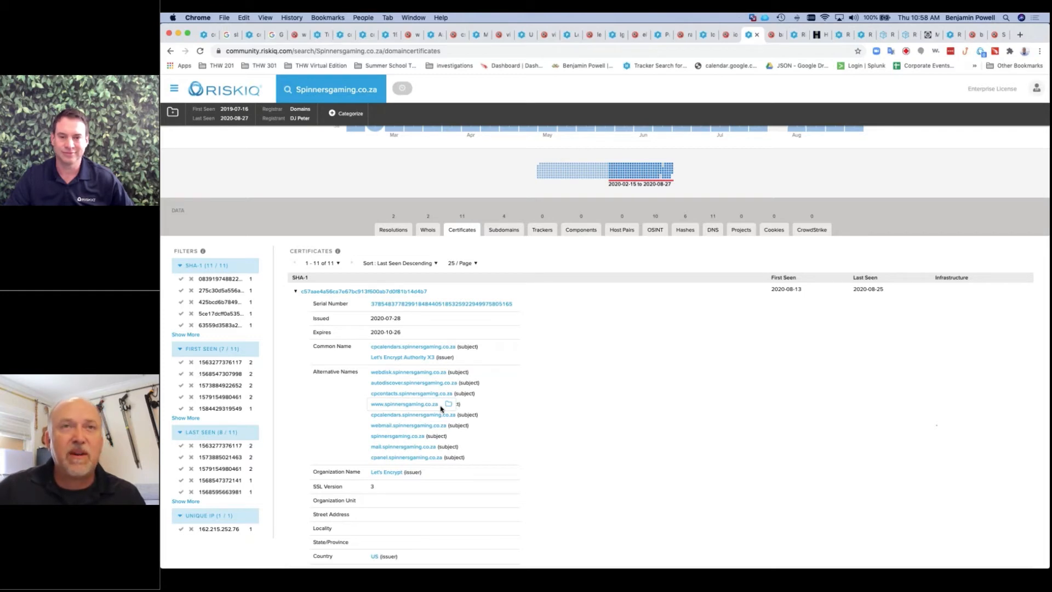
scroll(538, 369, "up", 5)
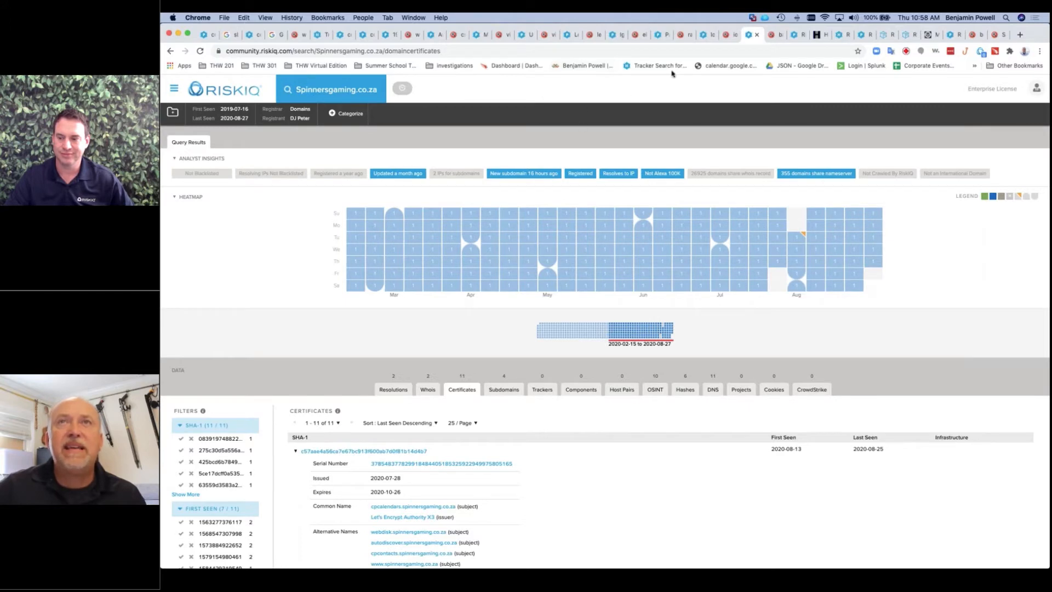
Step: View the urlscan.io scan of spinnersgaming.co.za and glance at the RiskIQ trackers of covid19relief.sba.i.ng
left_click(774, 38)
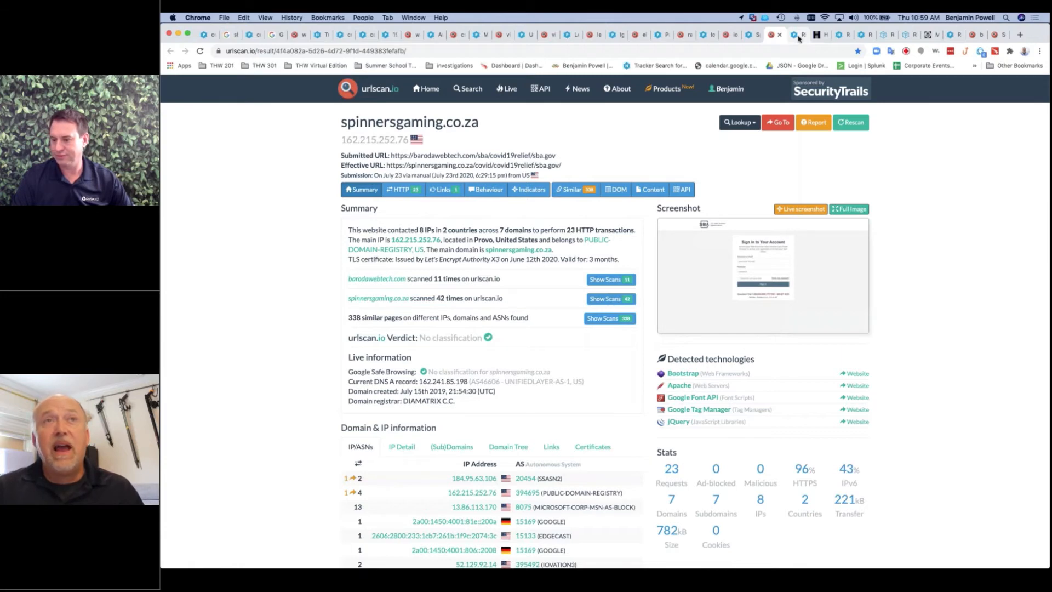
left_click(797, 35)
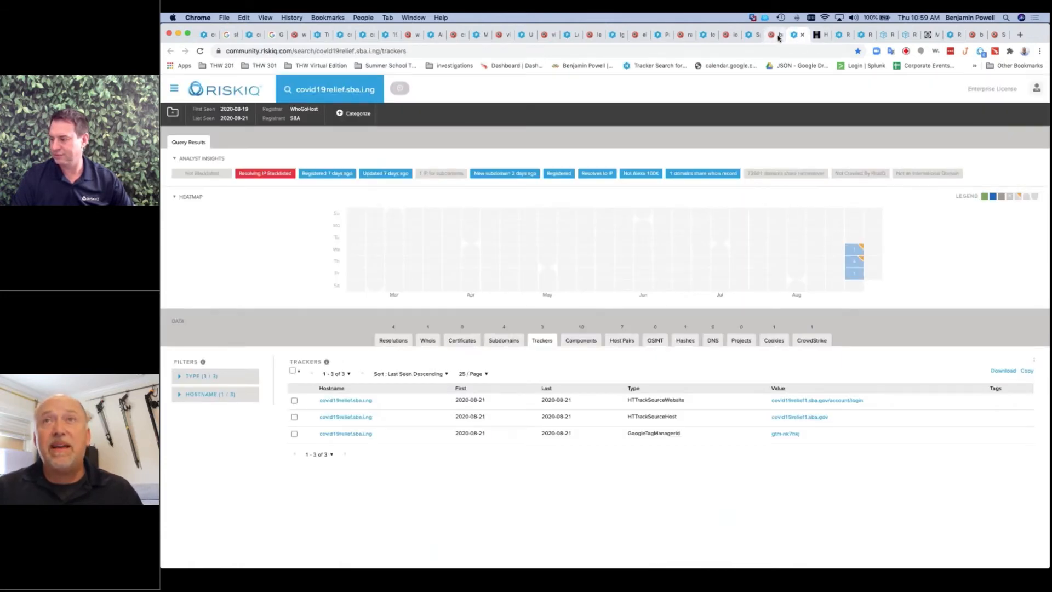
left_click(778, 35)
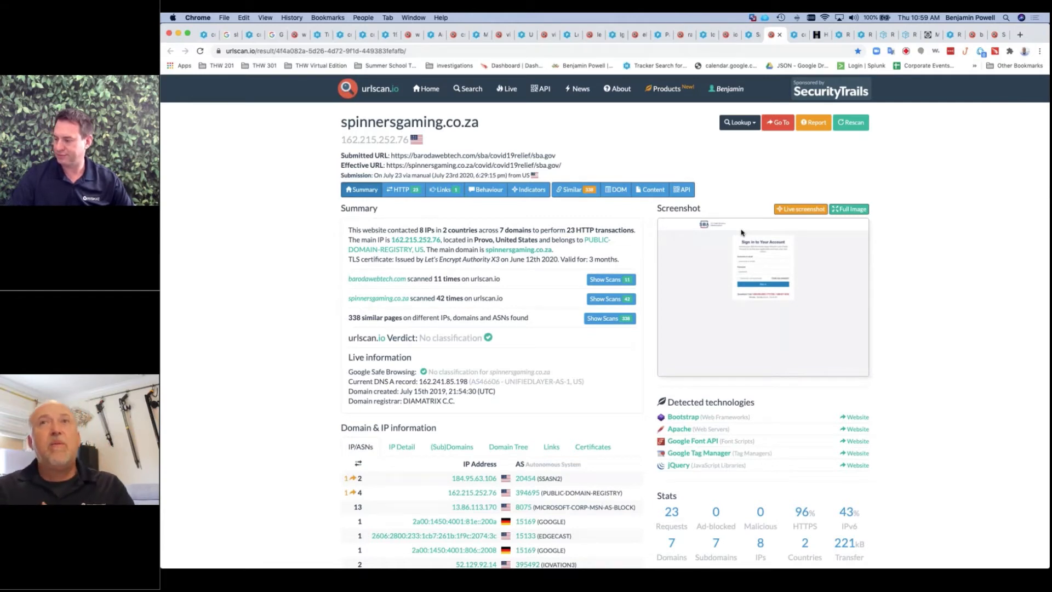
Step: Review the HTTP transactions in the spinnersgaming.co.za scan and search urlscan.io for the sba-logo.svg file, returning to the transactions
left_click(401, 189)
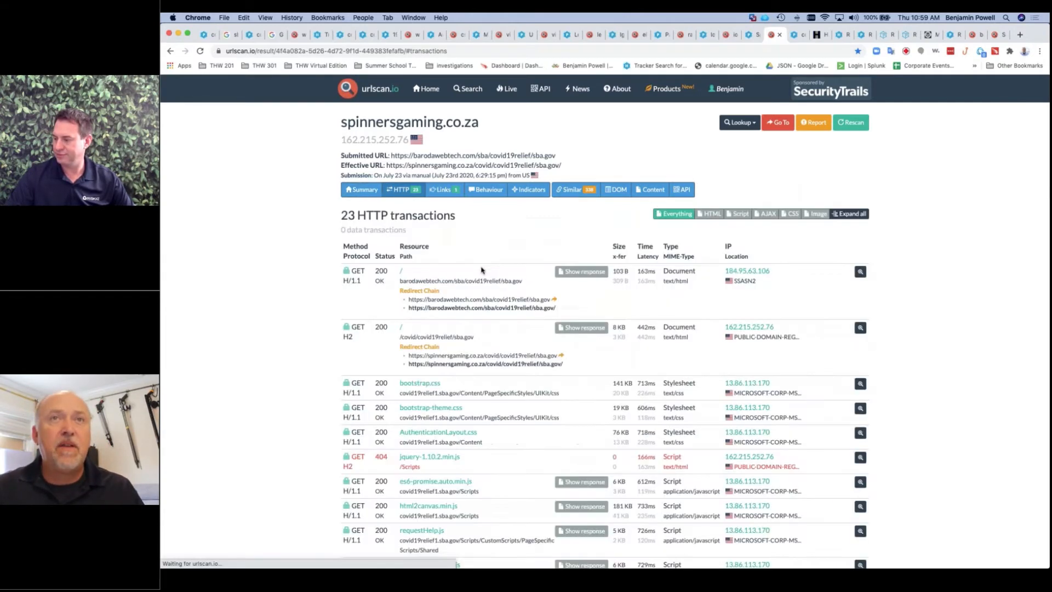
scroll(487, 268, "down", 3)
scroll(486, 268, "down", 1)
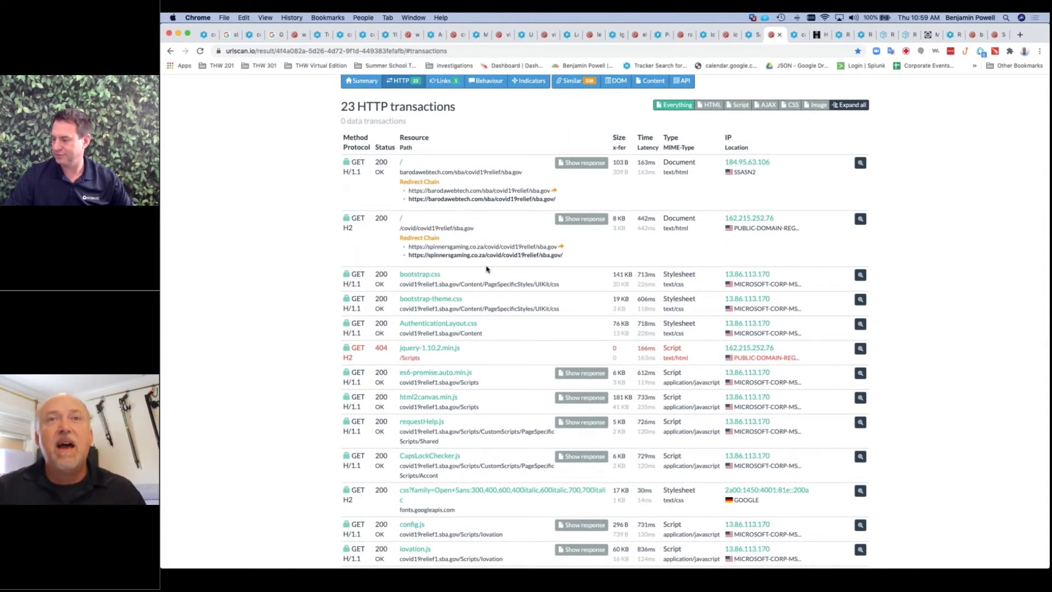
scroll(487, 269, "down", 12)
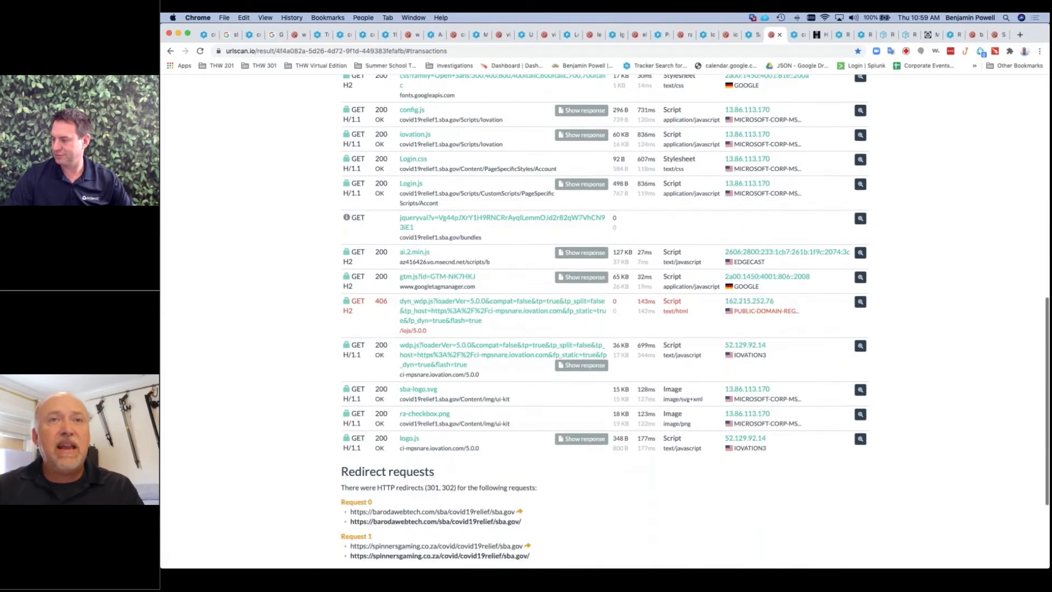
left_click(408, 384)
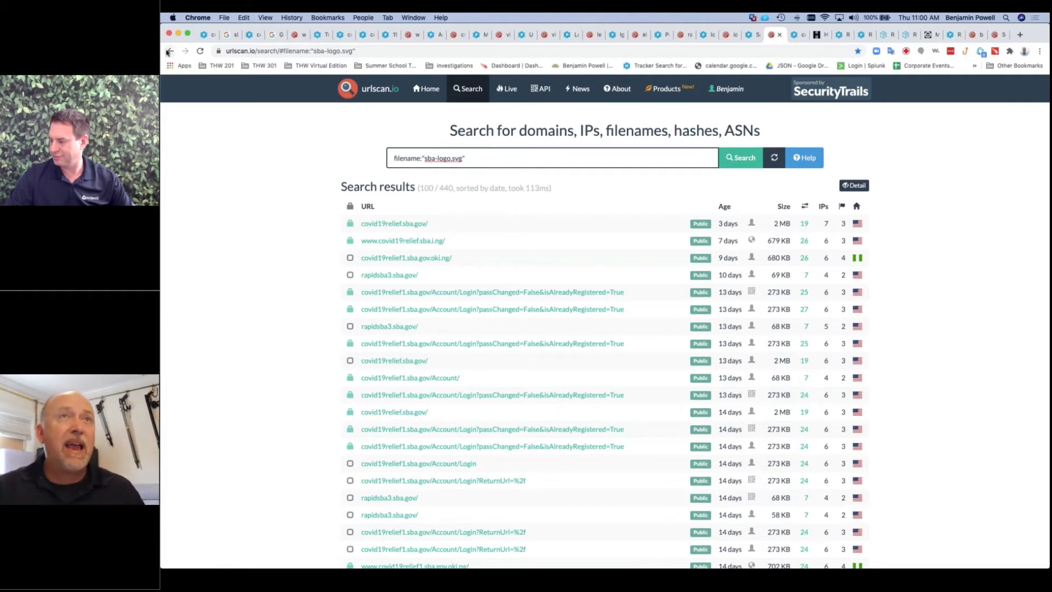
left_click(417, 361)
Step: Expand the details of the logo.js transaction and search urlscan.io for its resource hash, returning to the scan
scroll(876, 296, "down", 15)
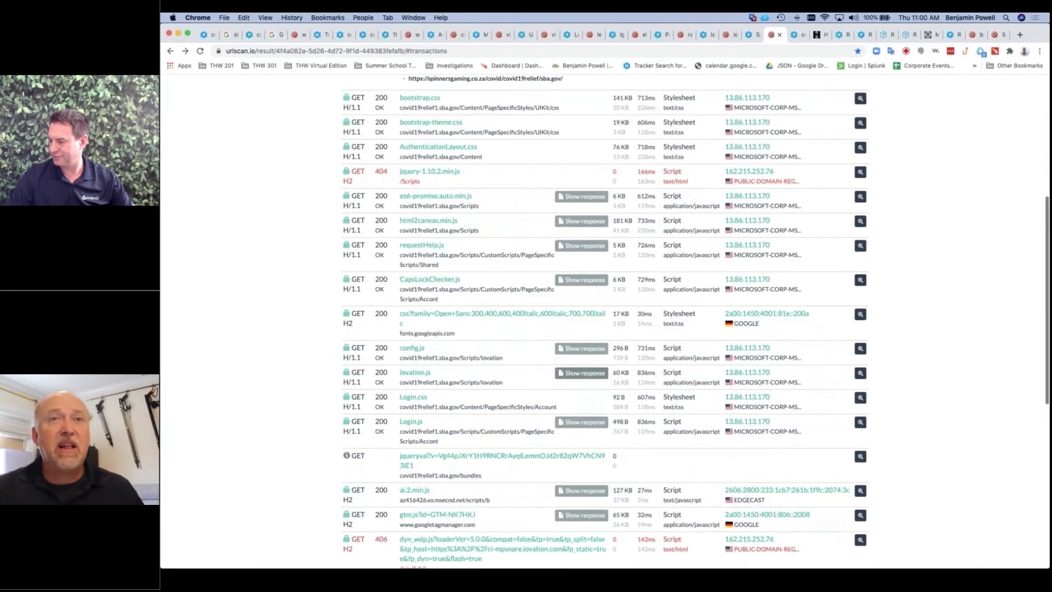
left_click(860, 292)
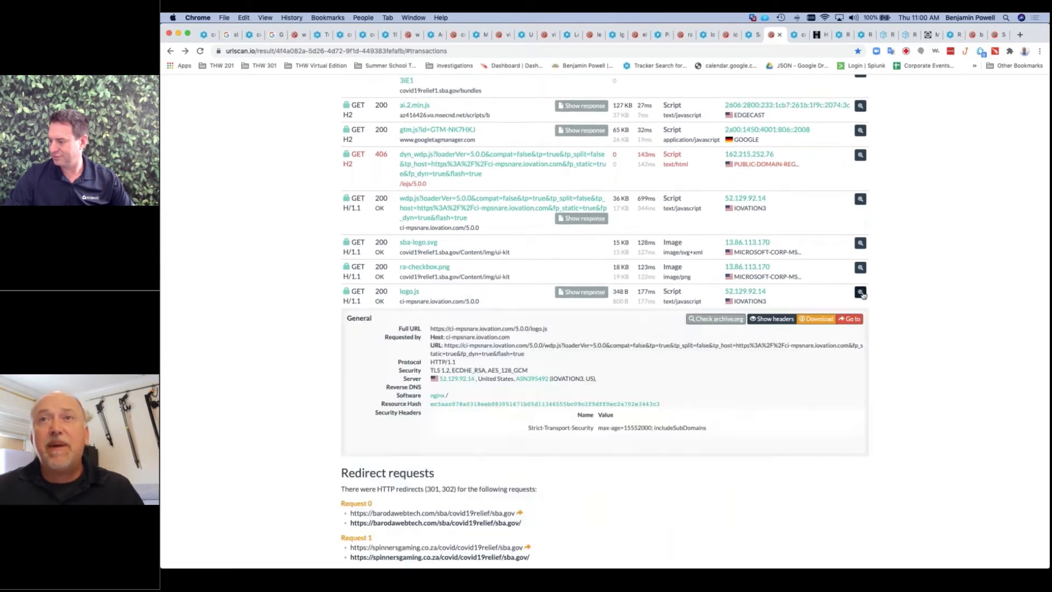
left_click(446, 404)
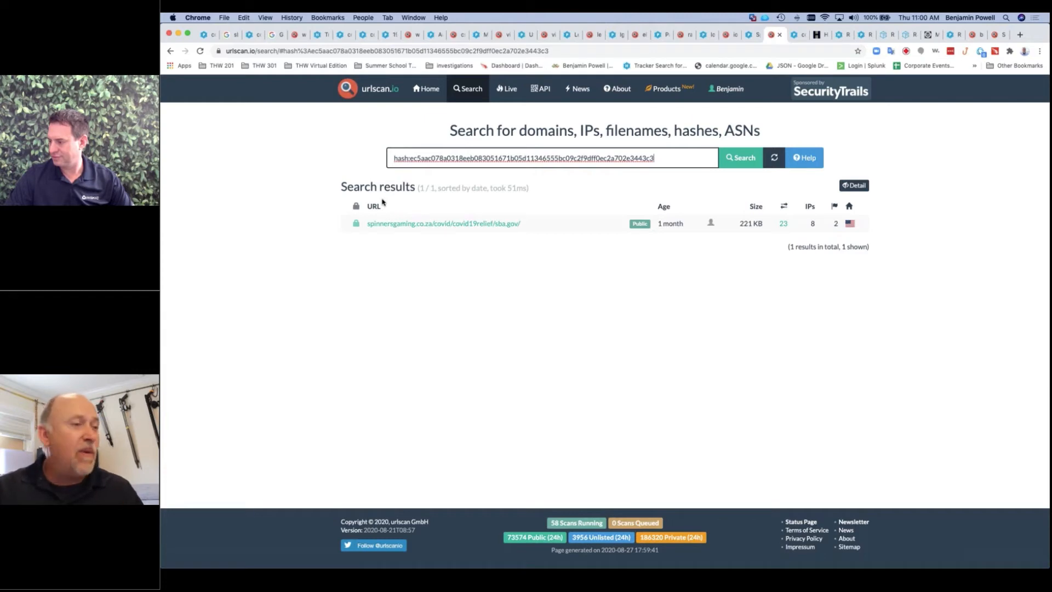
left_click(170, 50)
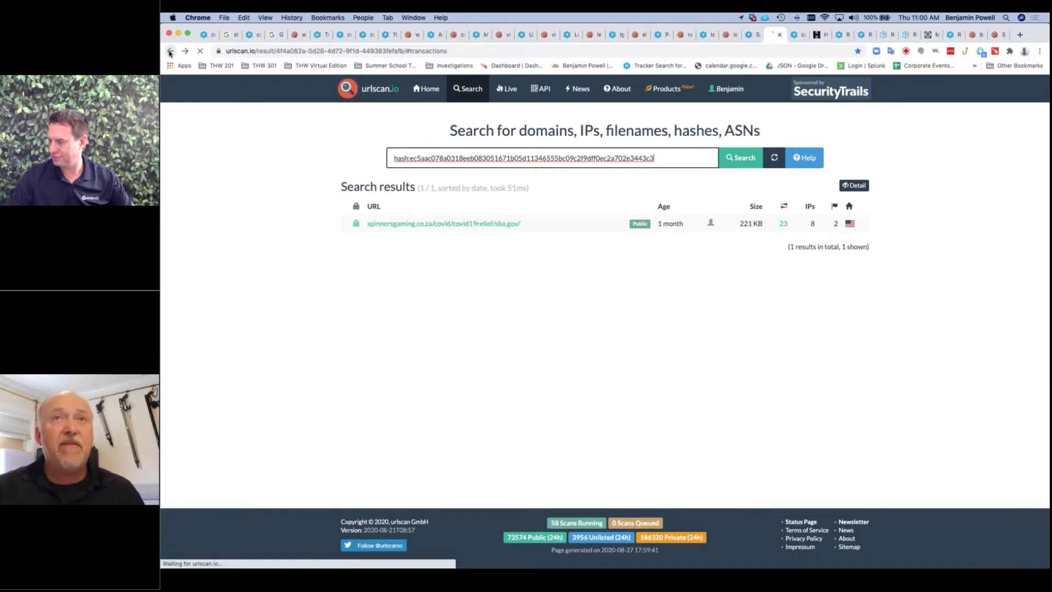
Step: Repeat the urlscan.io search for sba-logo.svg from the transactions and look through the matching scans for suspicious domains
scroll(488, 263, "down", 20)
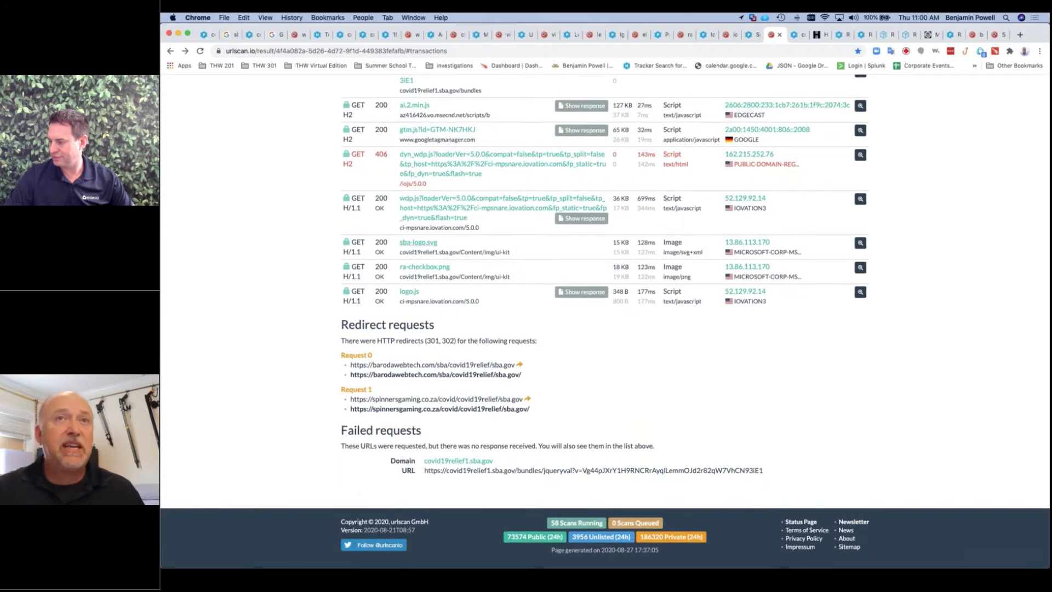
left_click(425, 245)
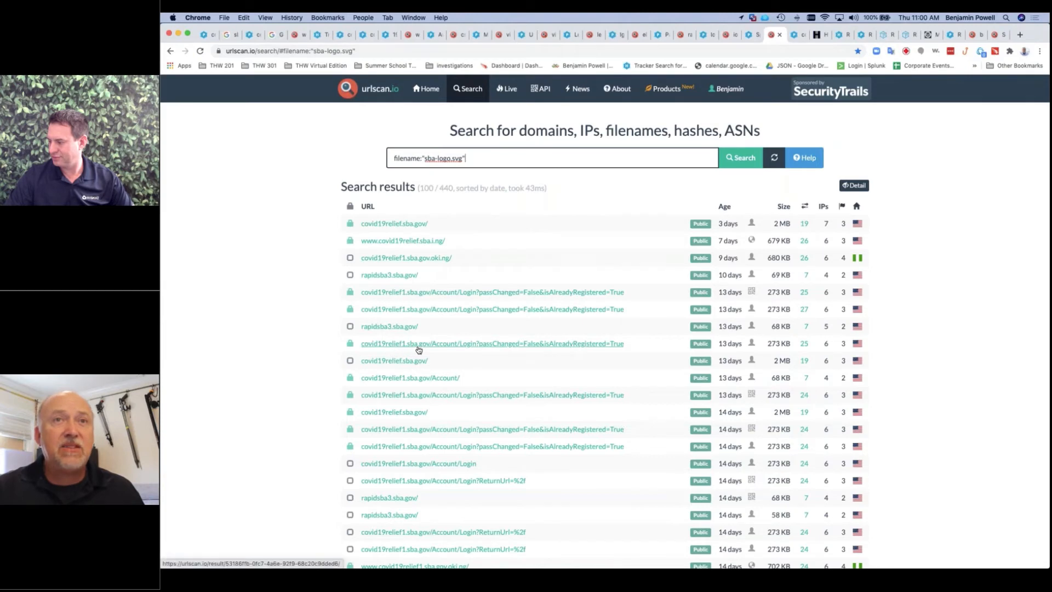
scroll(423, 350, "down", 5)
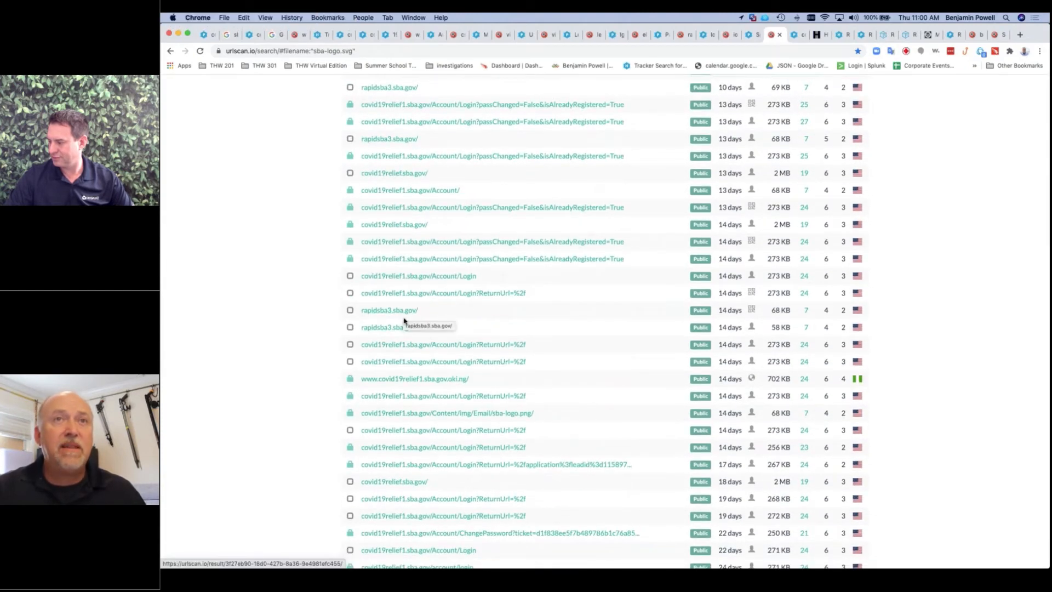
scroll(403, 328, "down", 8)
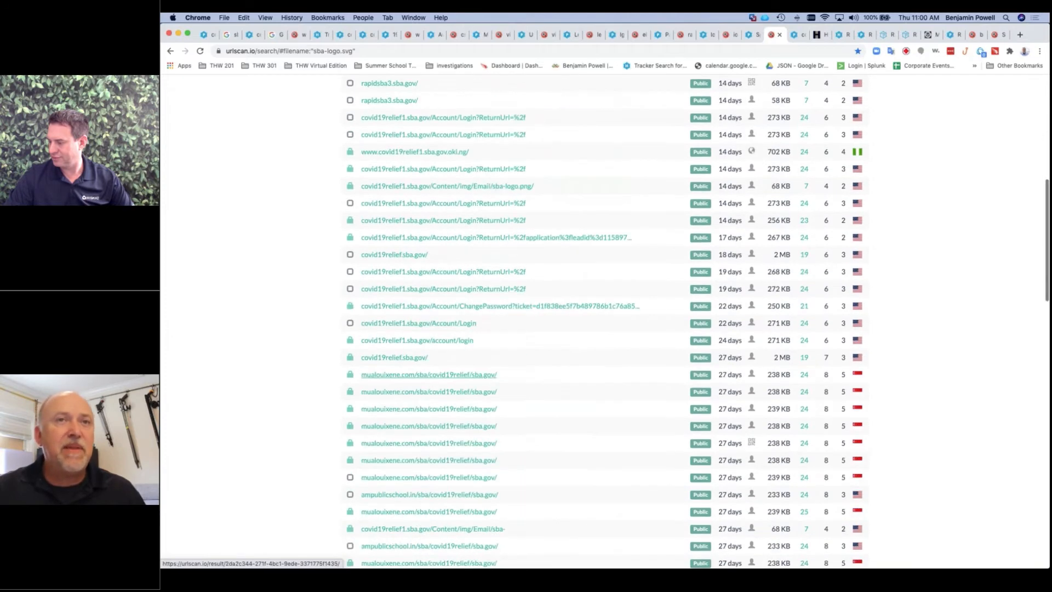
scroll(421, 385, "down", 2)
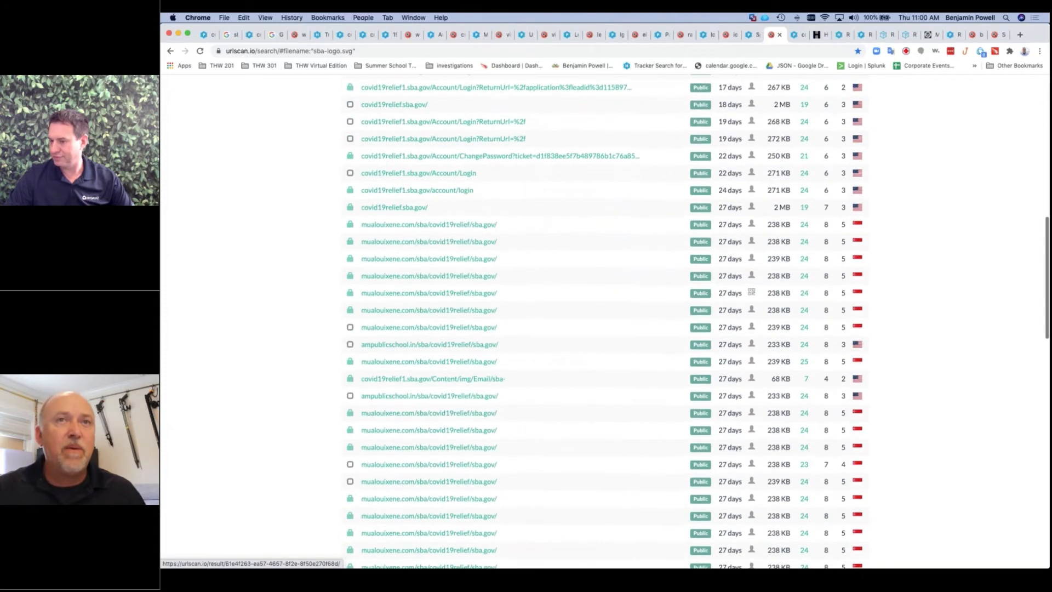
Step: Open a mualouixene.com scan from the search results and examine its summary, HTTP transactions and redirect requests
left_click(385, 311)
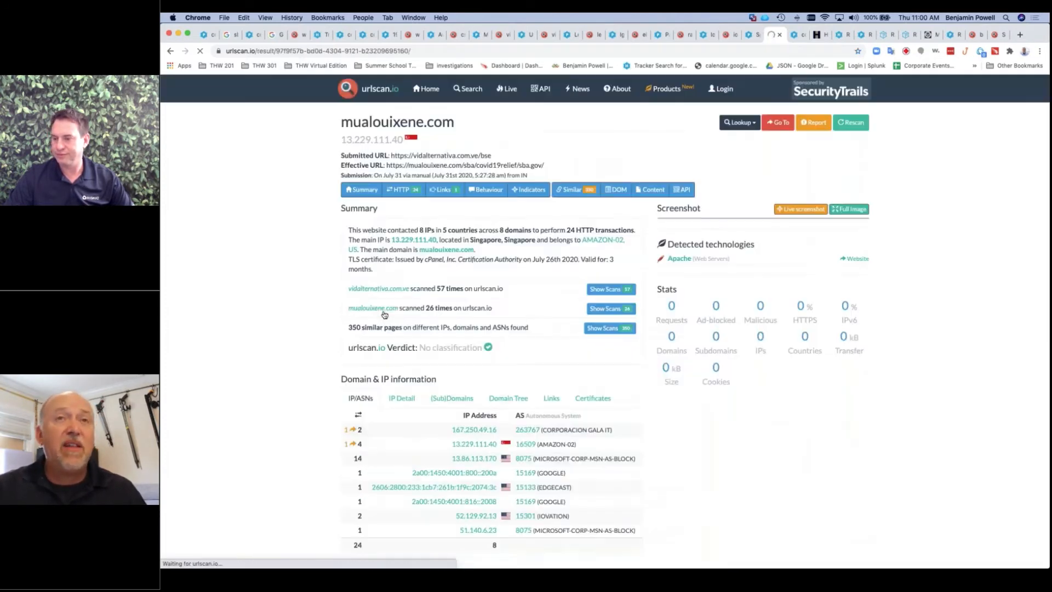
scroll(384, 315, "down", 3)
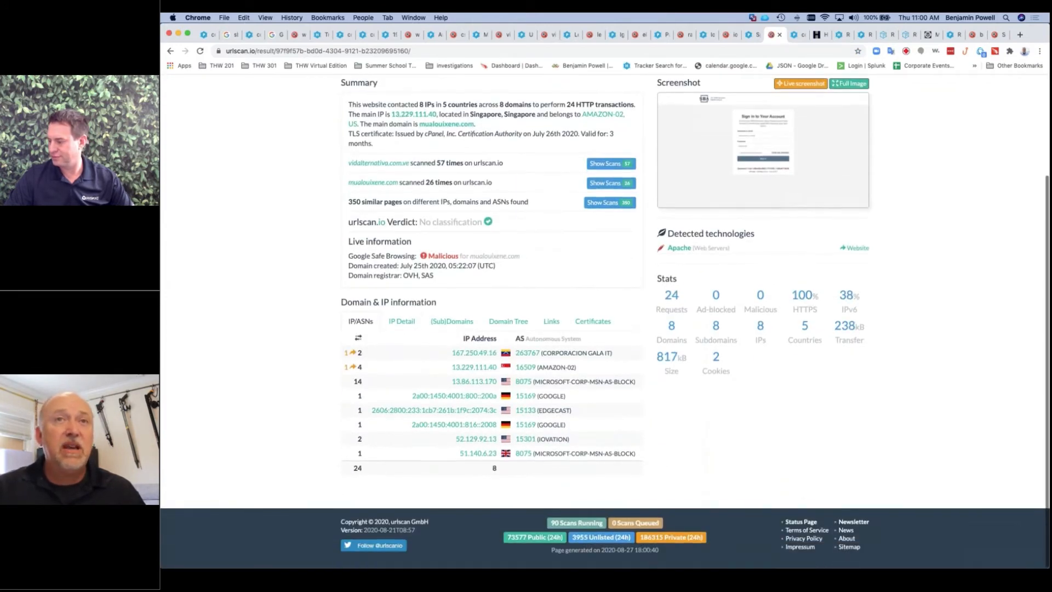
scroll(403, 219, "up", 2)
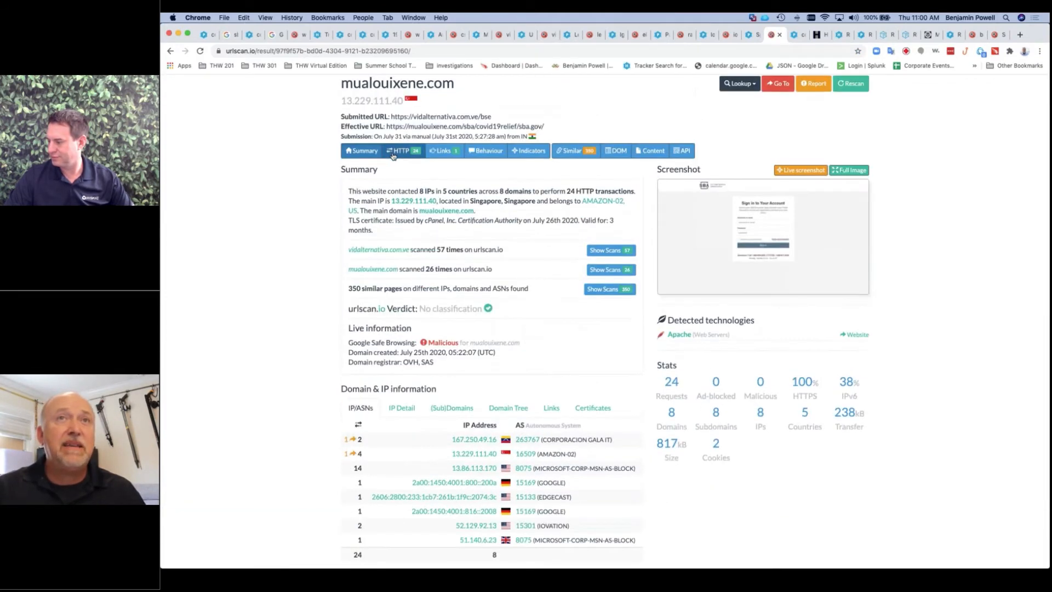
left_click(404, 151)
scroll(439, 391, "down", 10)
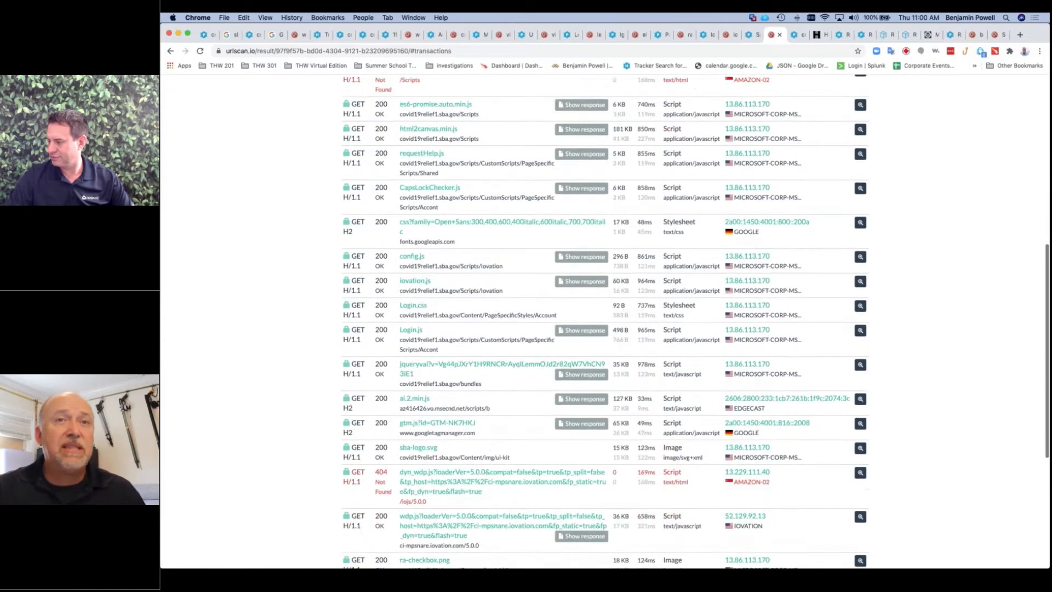
scroll(429, 356, "down", 5)
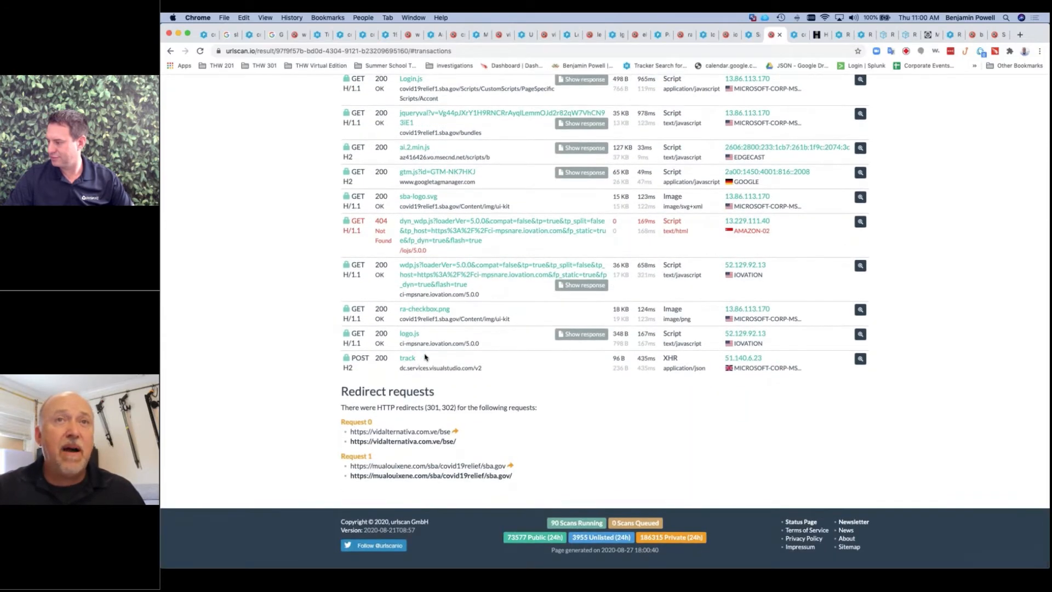
scroll(429, 357, "up", 1)
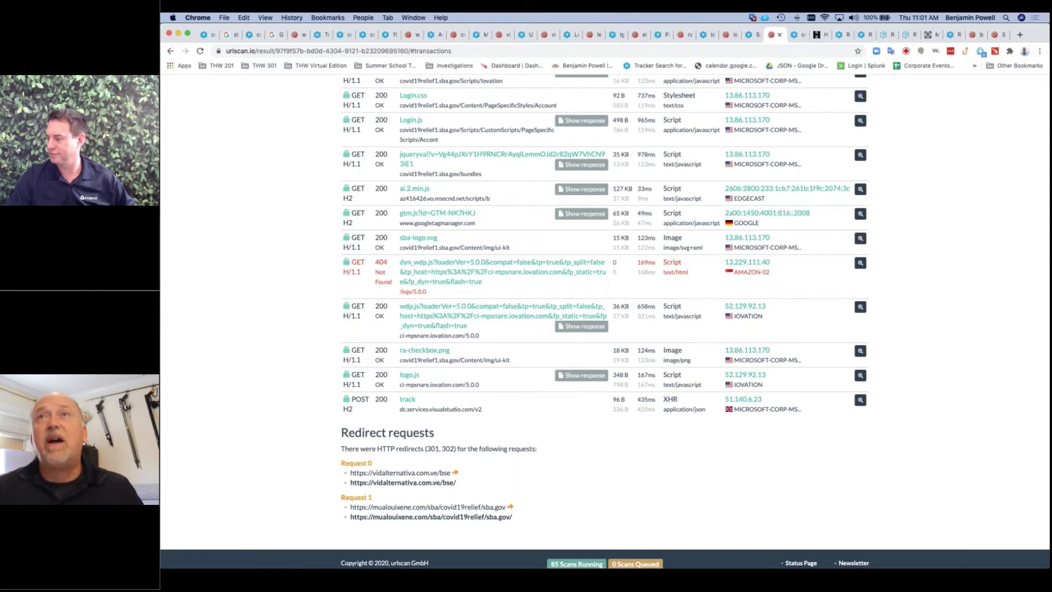
Step: Check the RiskIQ trackers of covid19relief.sba.i.ng against the HTTrack Website Copier FAQ page
left_click(798, 35)
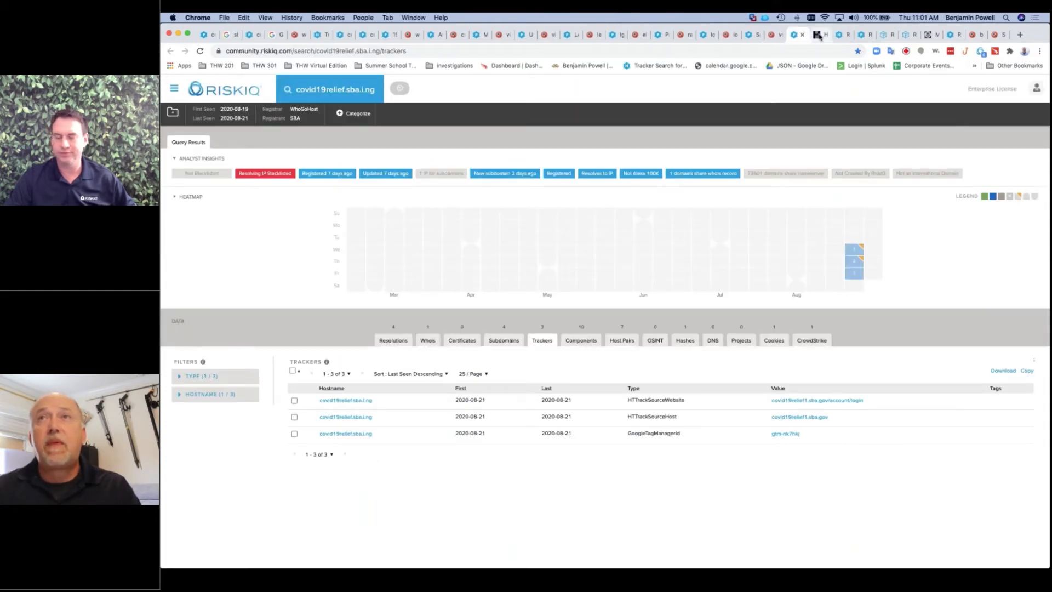
left_click(819, 35)
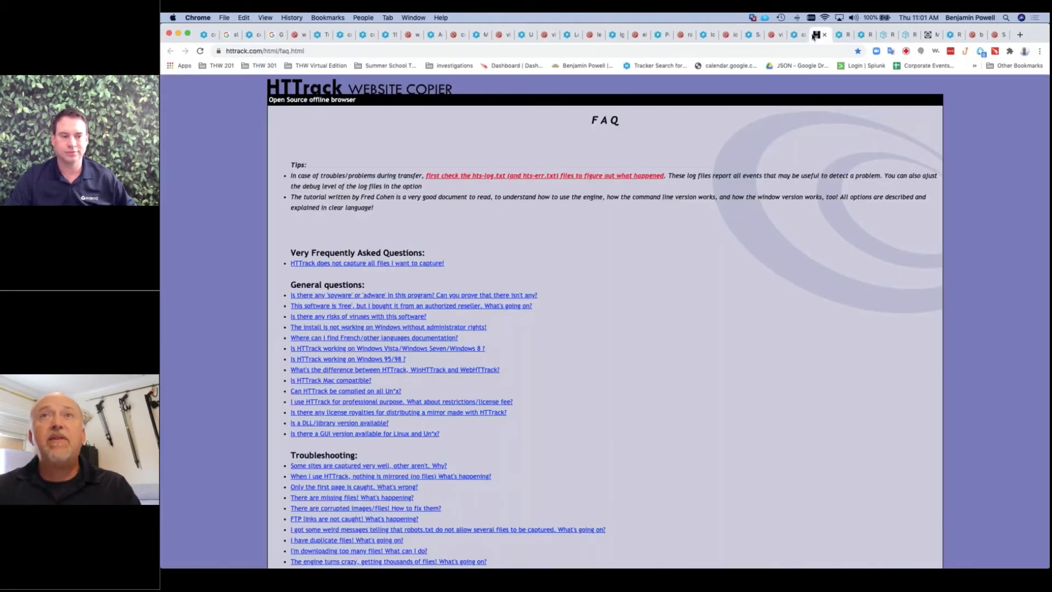
left_click(795, 35)
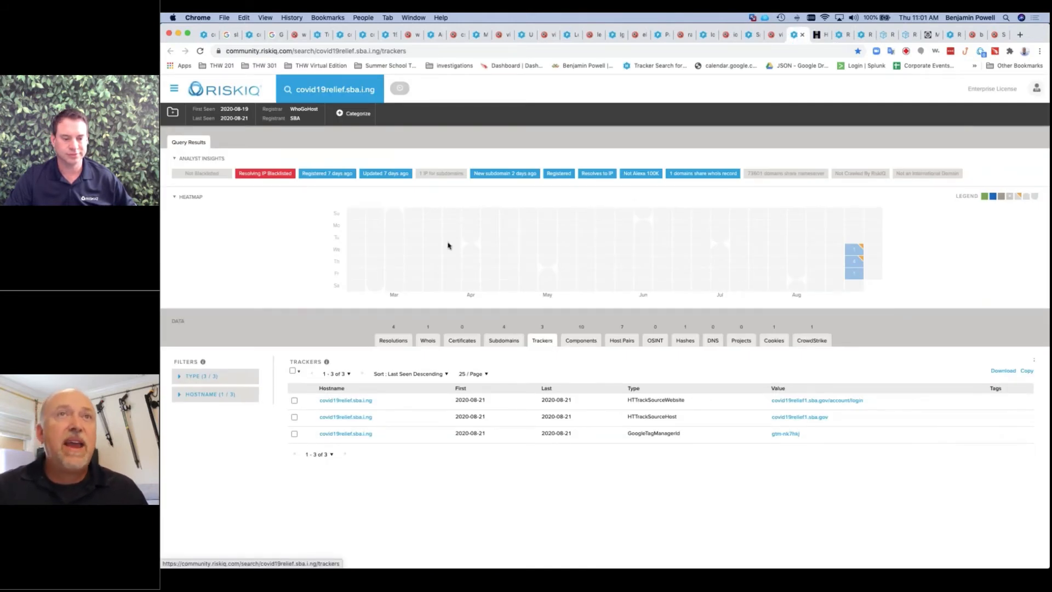
double_click(299, 89)
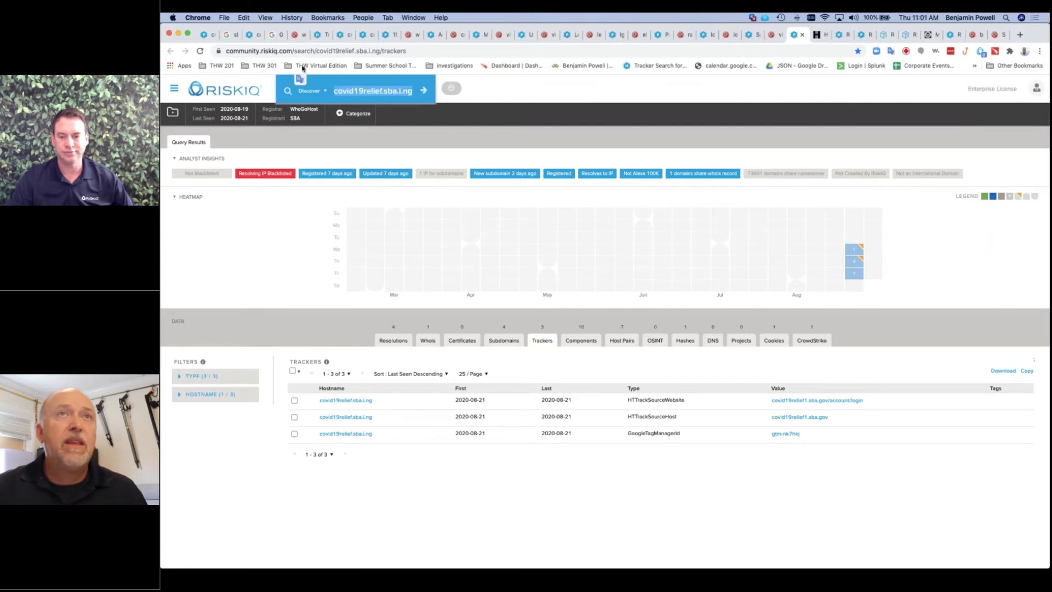
key("super+l")
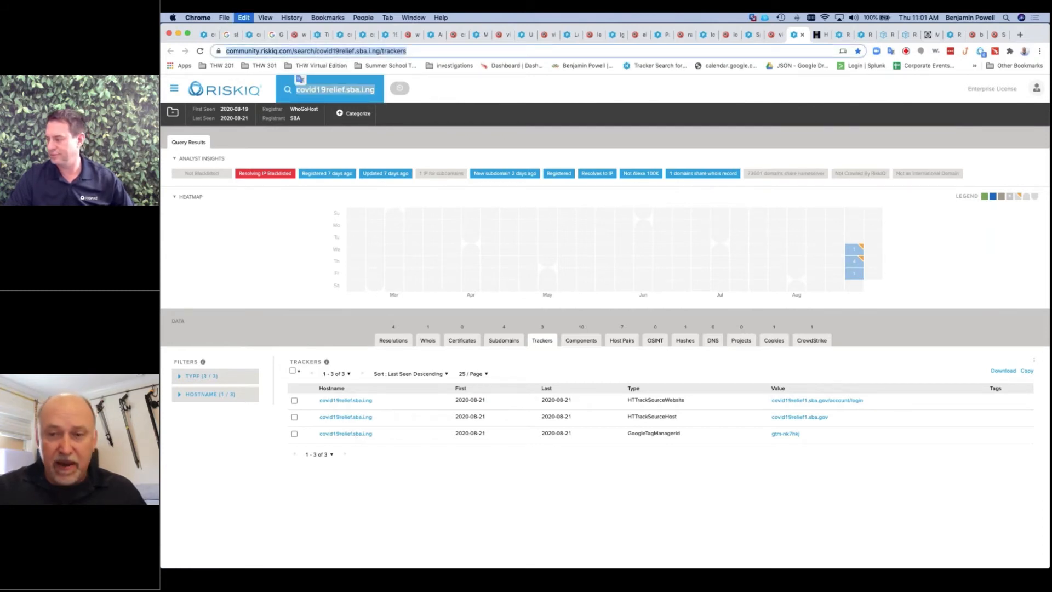
key("super+Tab")
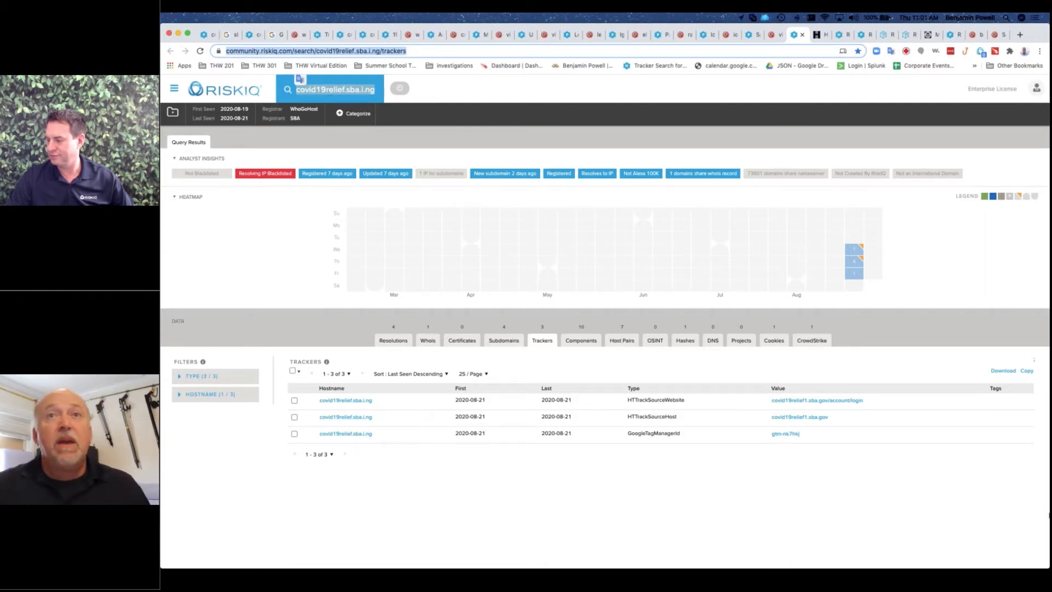
left_click(703, 514)
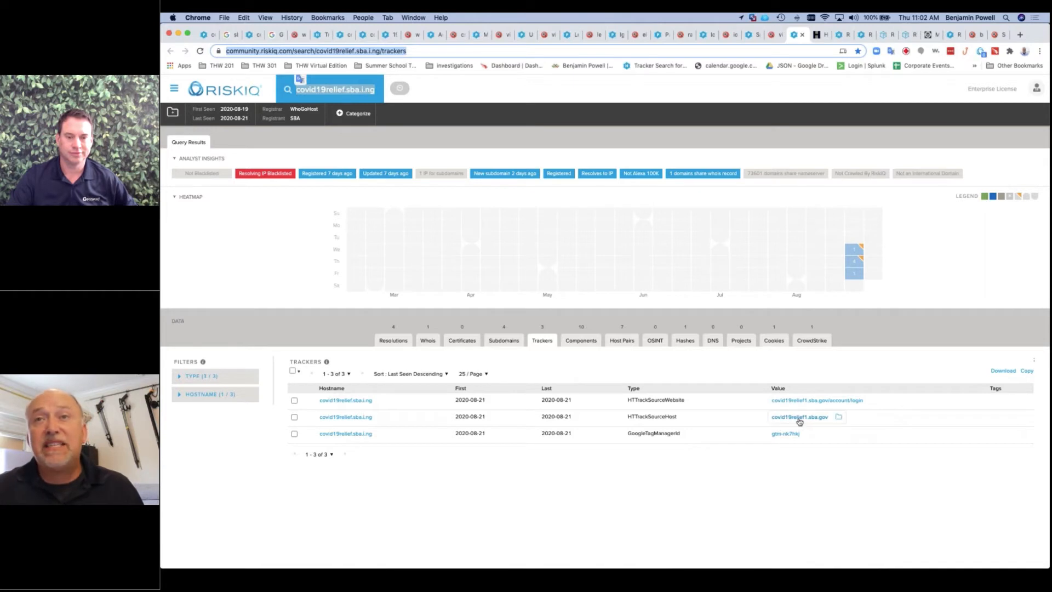
Step: Open the tracker search for the HTTrackSourceHost value covid19relief1.sba.gov in a new browser tab and check the host's place in its URL
right_click(799, 421)
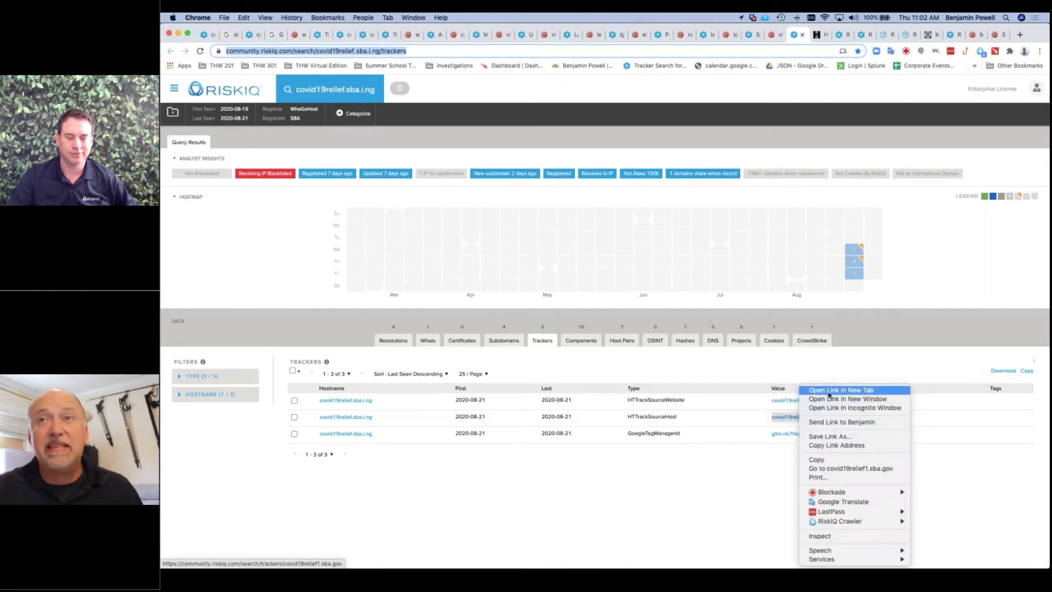
left_click(823, 402)
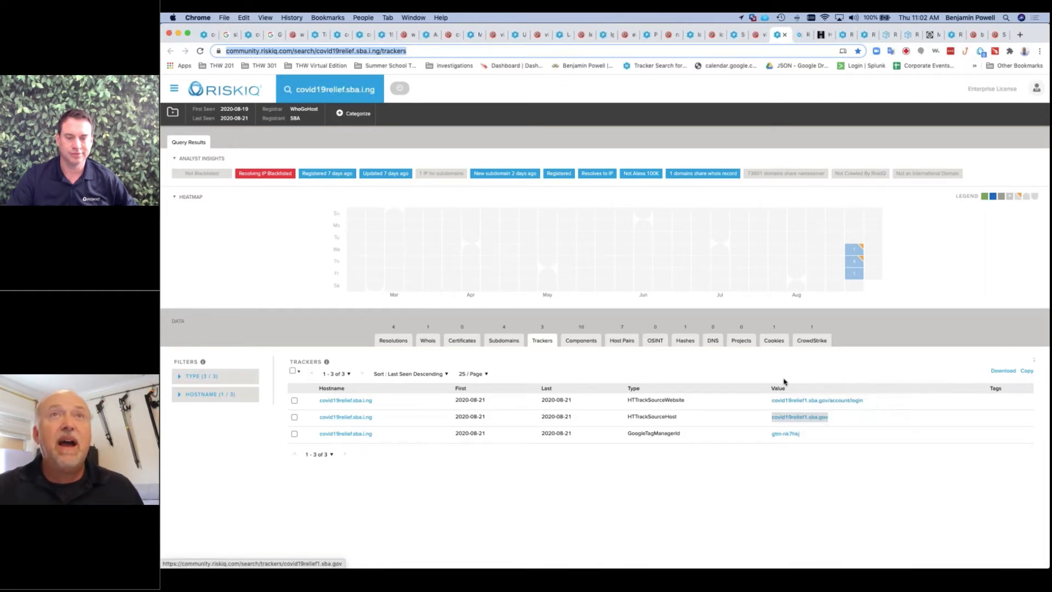
left_click(799, 36)
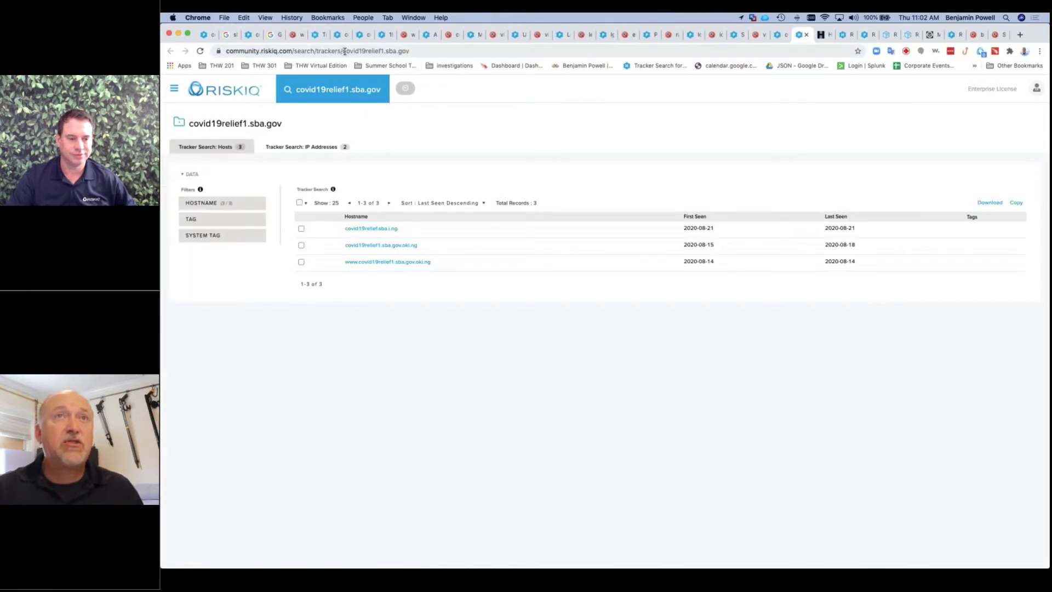
left_click_drag(345, 51, 420, 51)
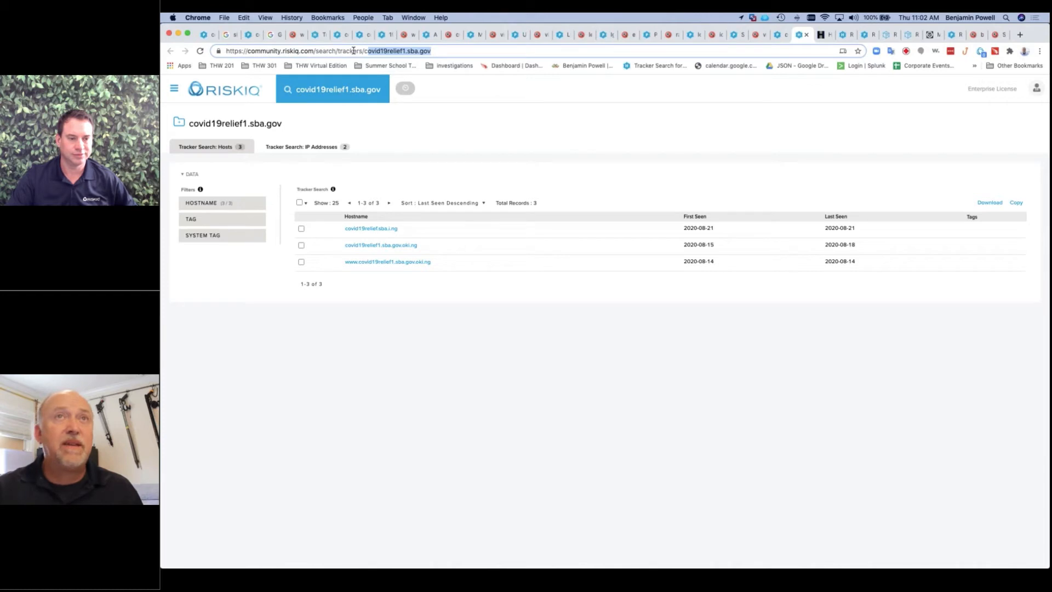
Step: Copy the tracker type name HTTrackSourceHost from the covid19relief.sba.i.ng trackers list
left_click(778, 34)
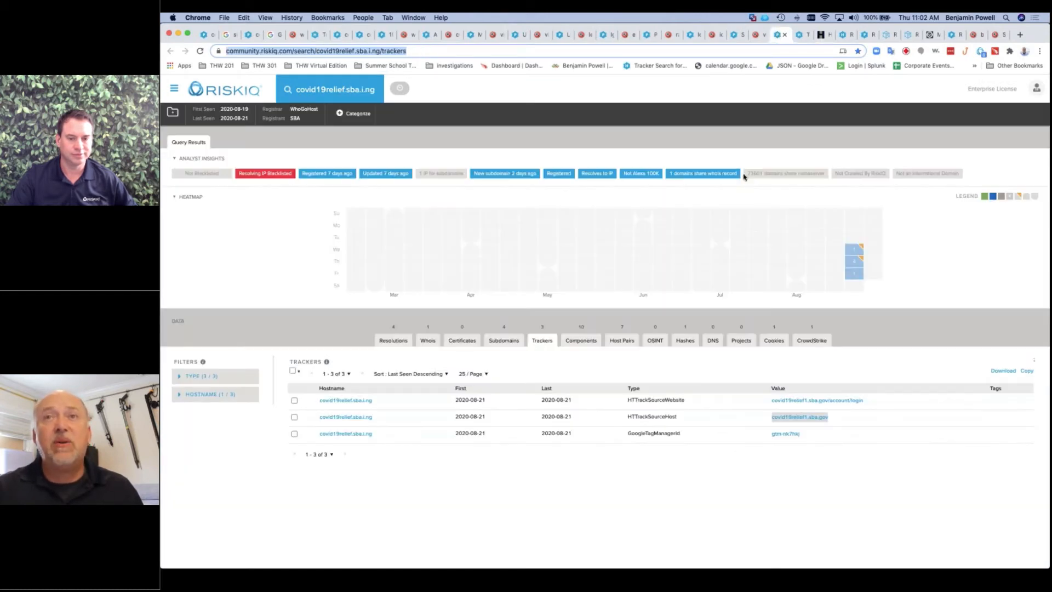
left_click(685, 420)
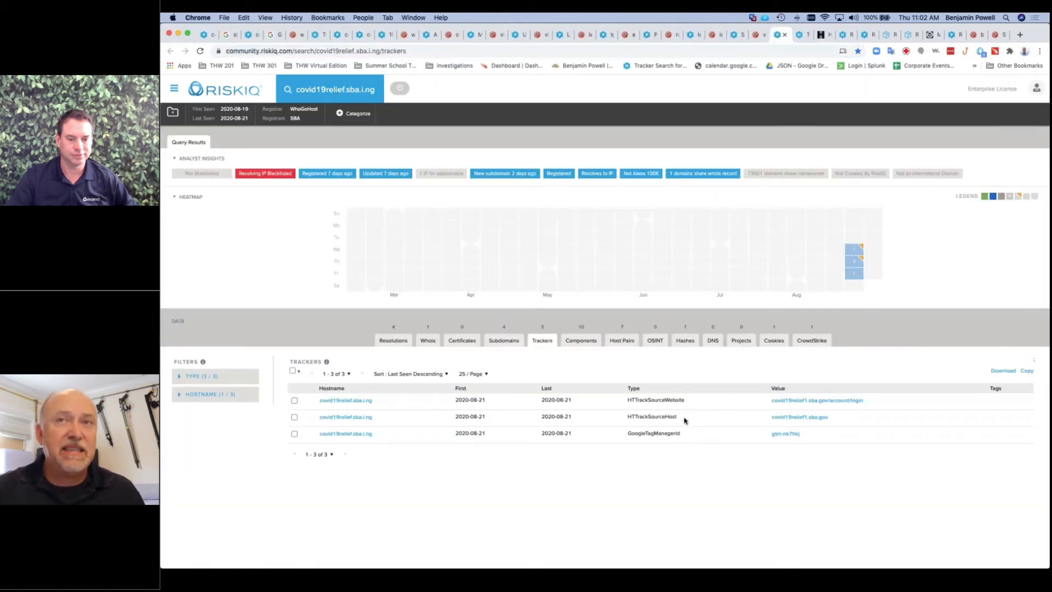
left_click_drag(683, 418, 628, 418)
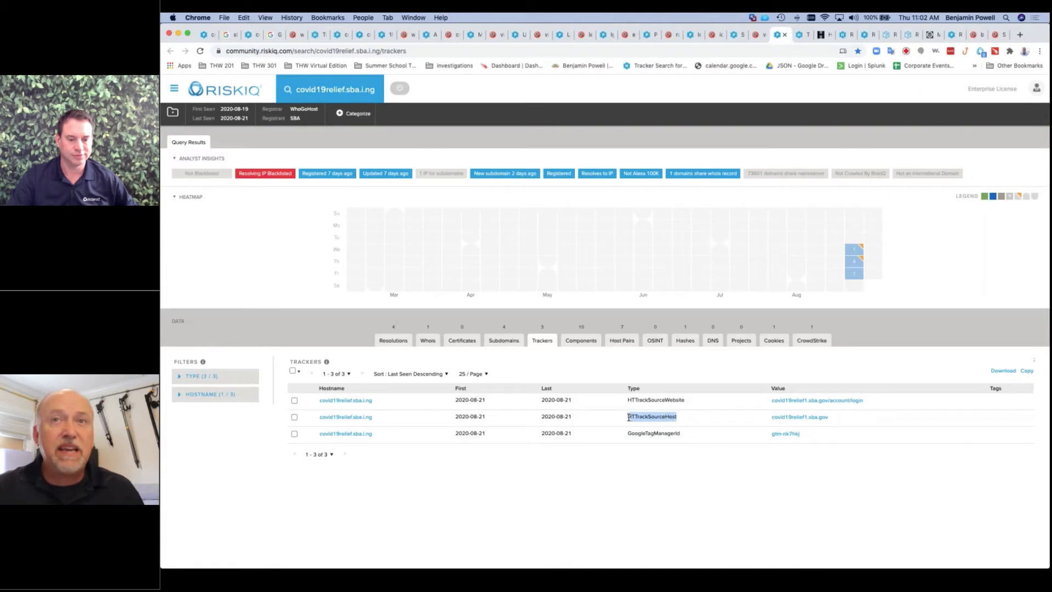
right_click(644, 417)
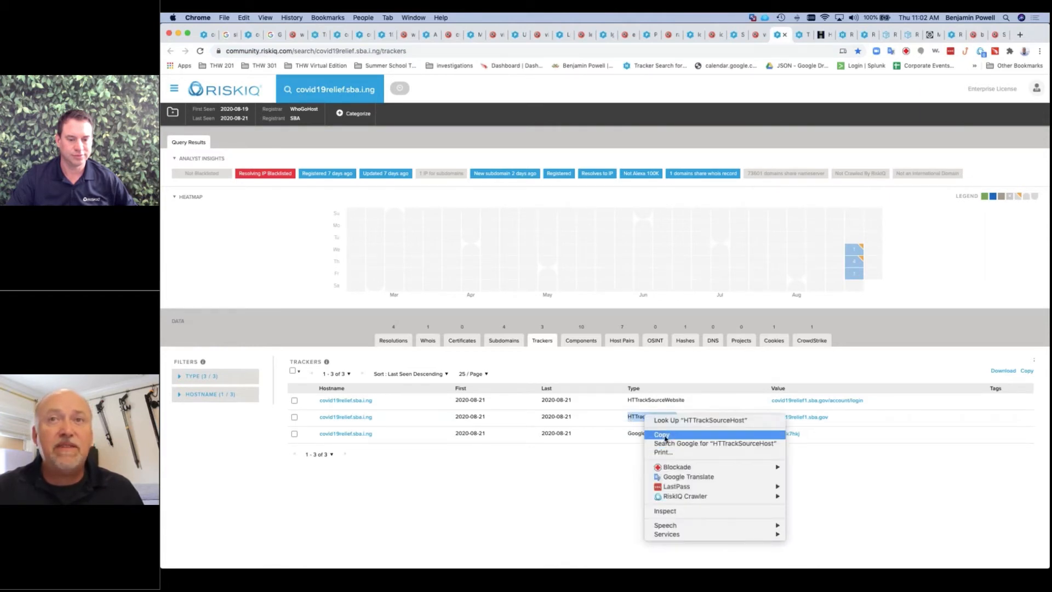
left_click(663, 435)
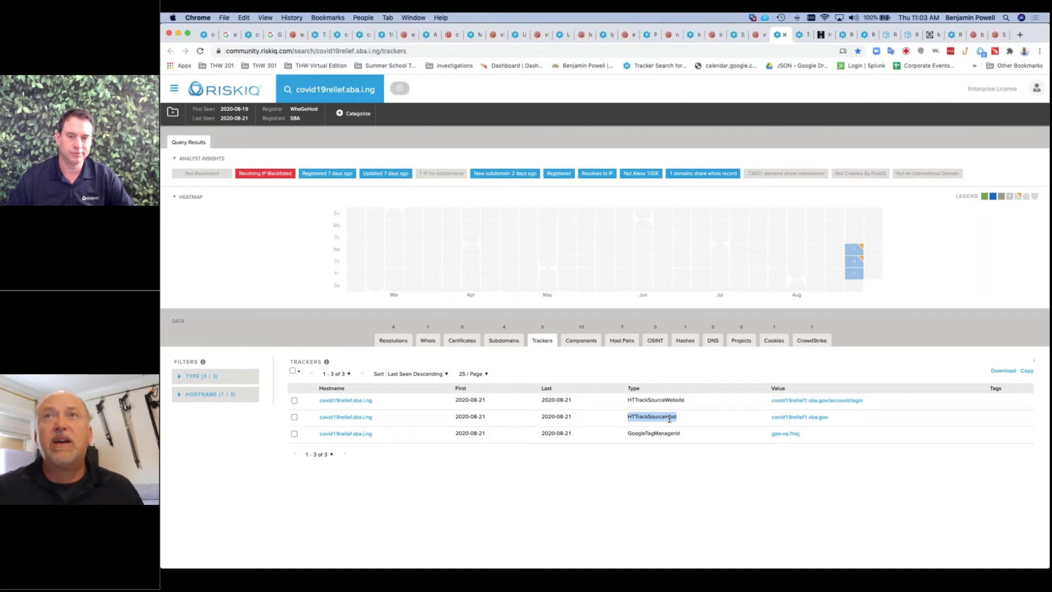
Step: Restrict the covid19relief1.sba.gov tracker search to the HTTrackSourceHost type by adding that type to the search URL before the host
left_click(800, 34)
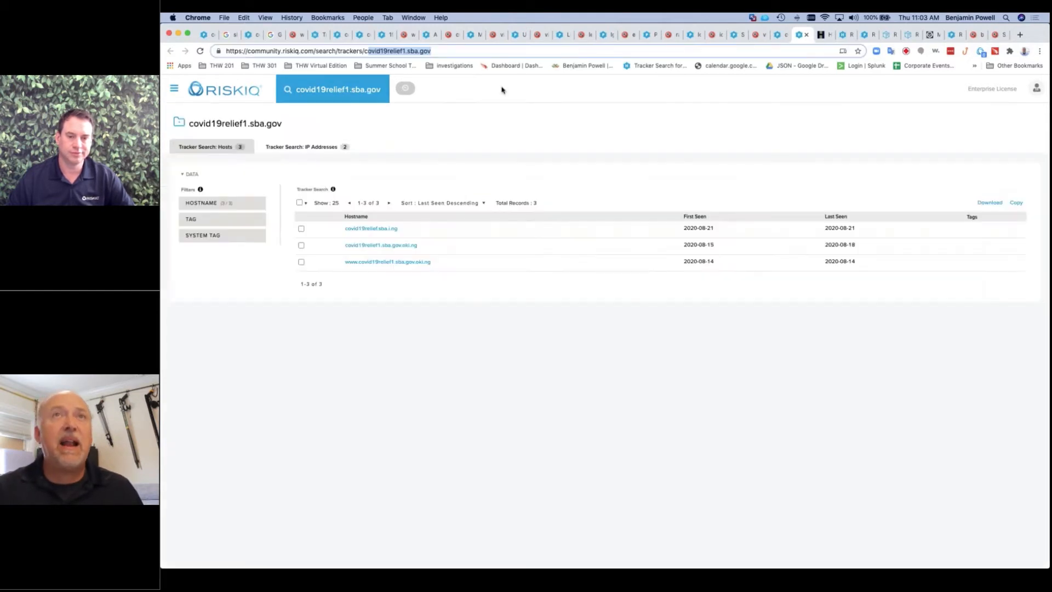
left_click(365, 50)
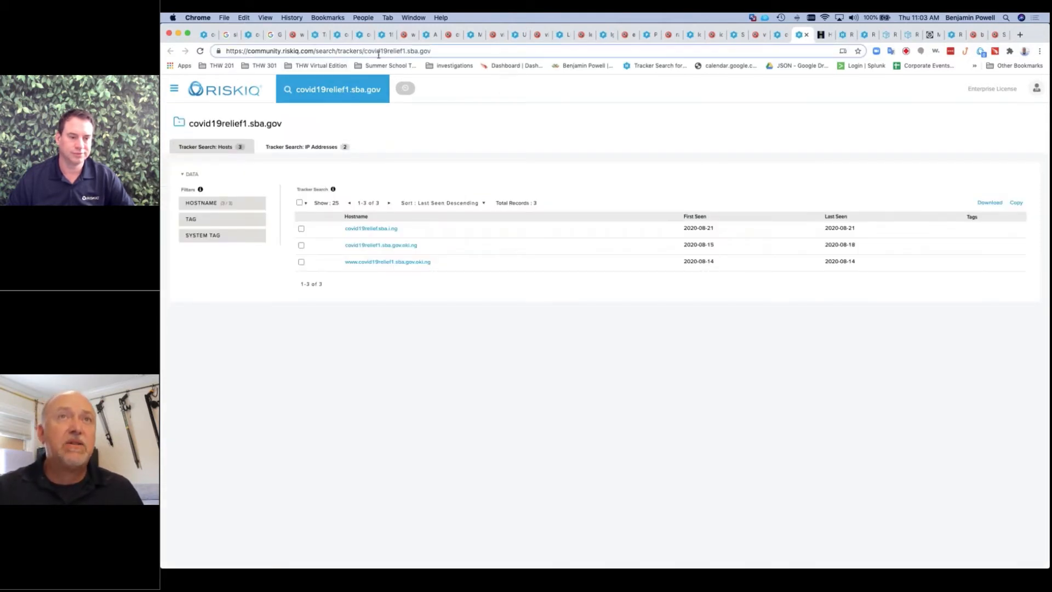
key("super+v")
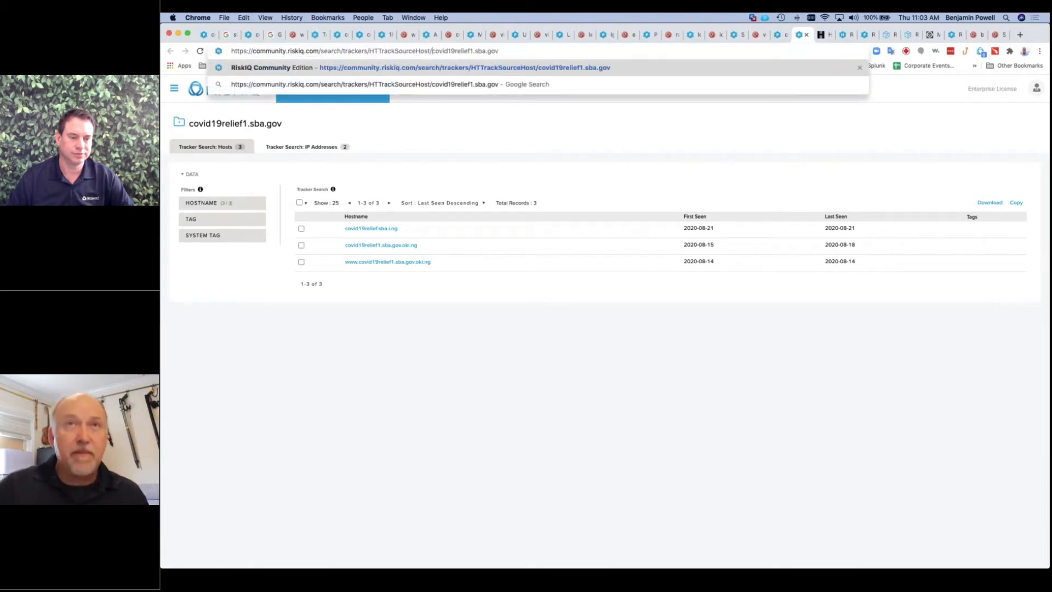
key("Return")
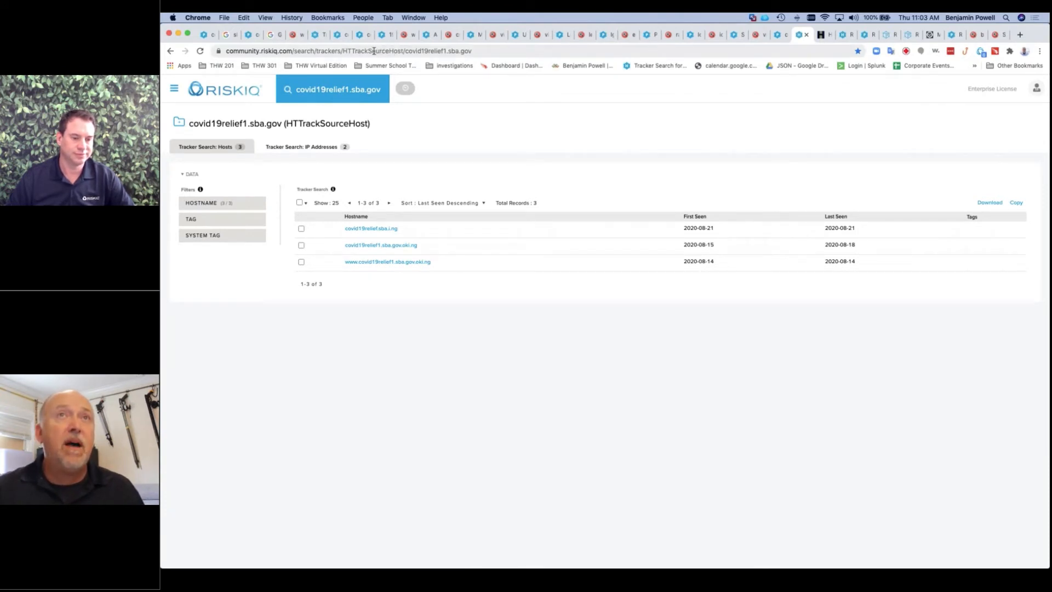
Step: Copy the tracker search URL's base part, from https through HTTrackSourceHost/, without the host name
left_click_drag(345, 51, 427, 55)
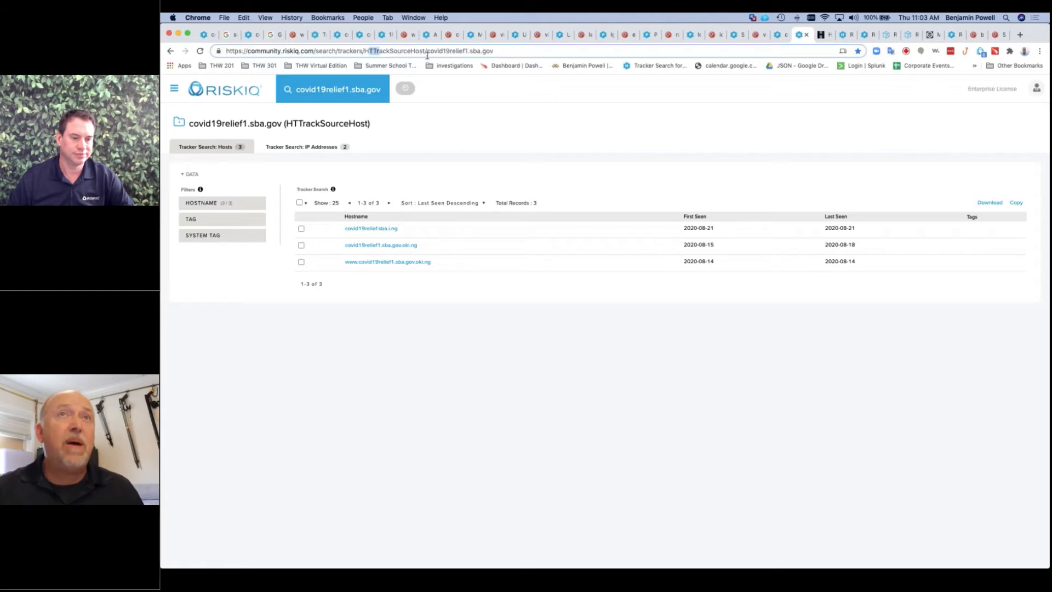
left_click(462, 50)
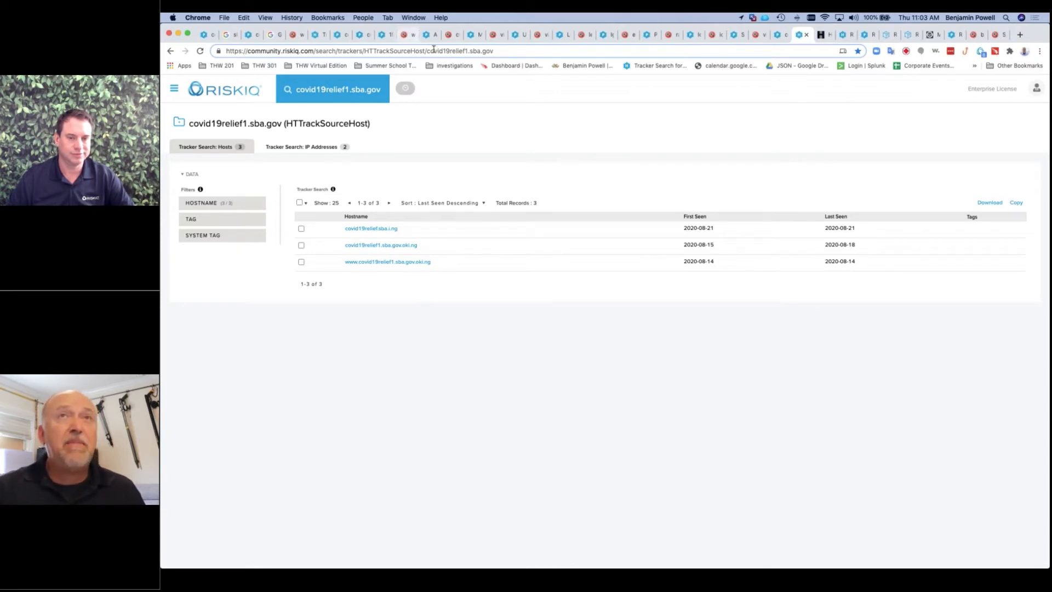
left_click_drag(427, 51, 226, 55)
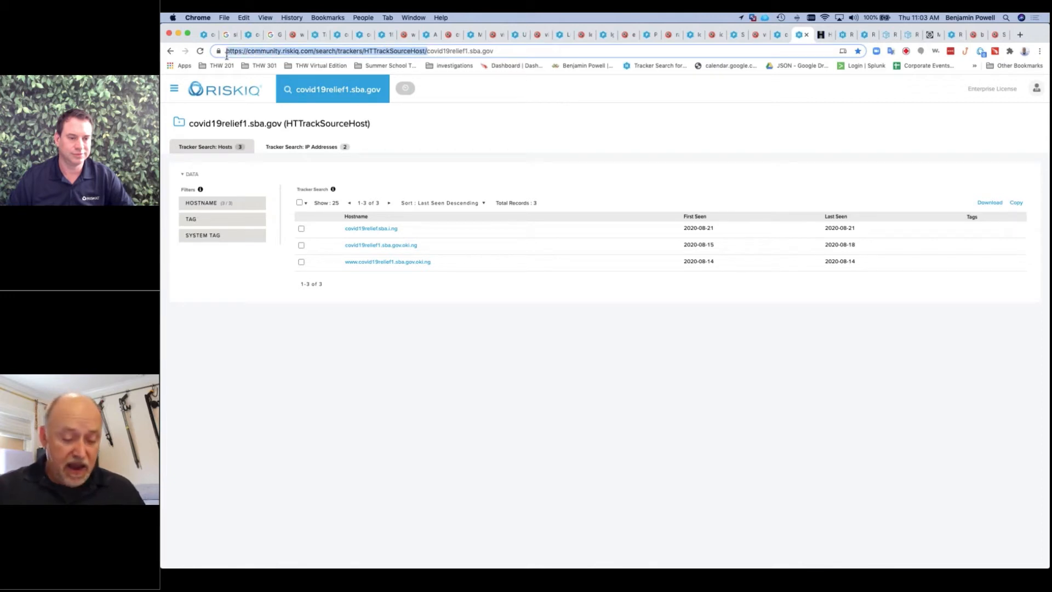
key("super+c")
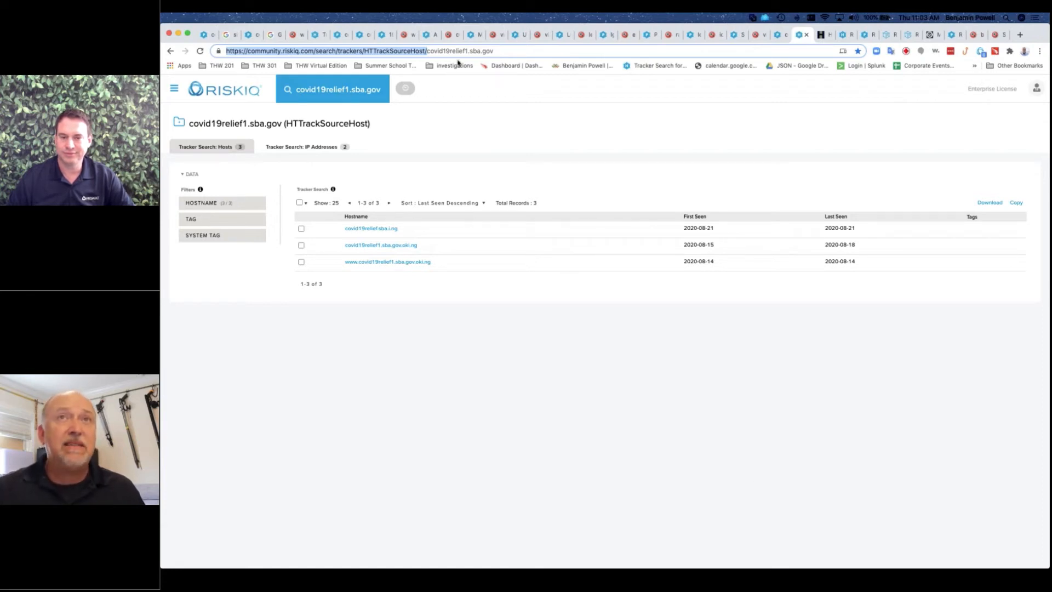
left_click_drag(427, 51, 541, 54)
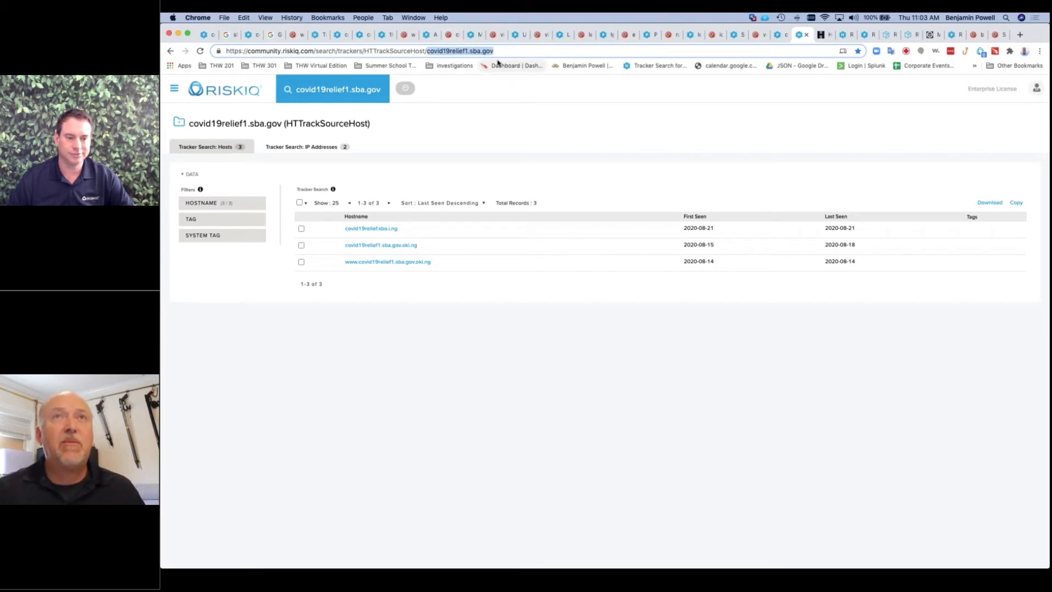
type("www.netflix.com")
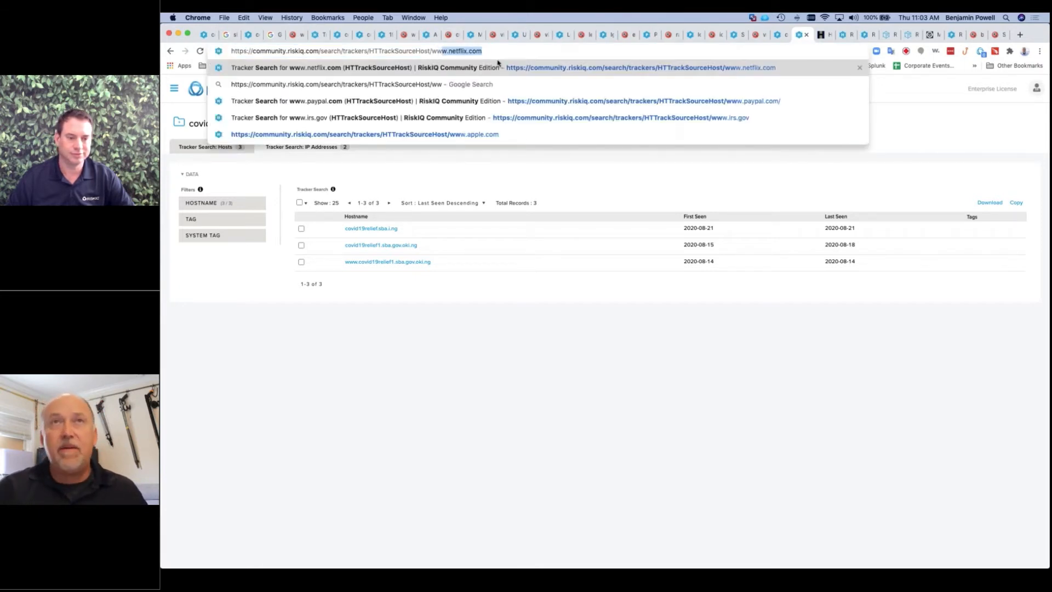
key("Return")
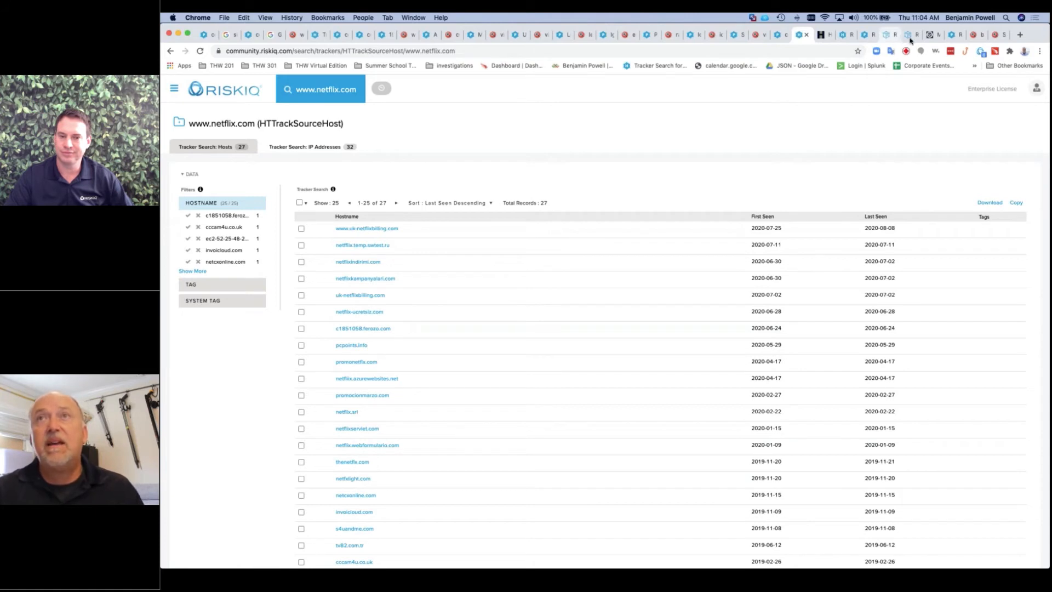
Step: Open the RiskIQ Community research portal in a new browser tab, switching to PT Classic and back to the new PT view
left_click(935, 36)
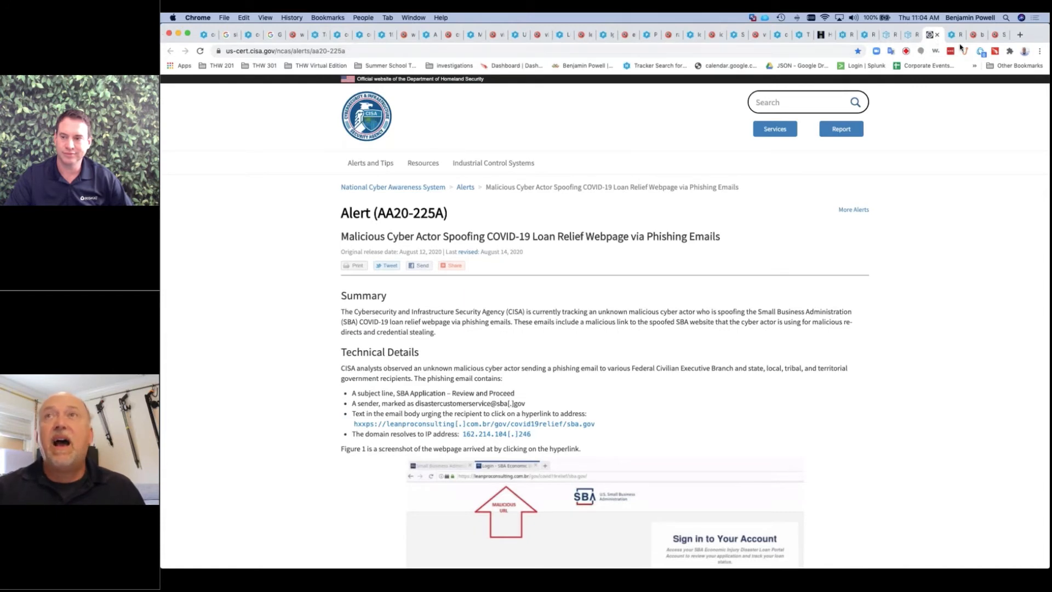
left_click(1020, 34)
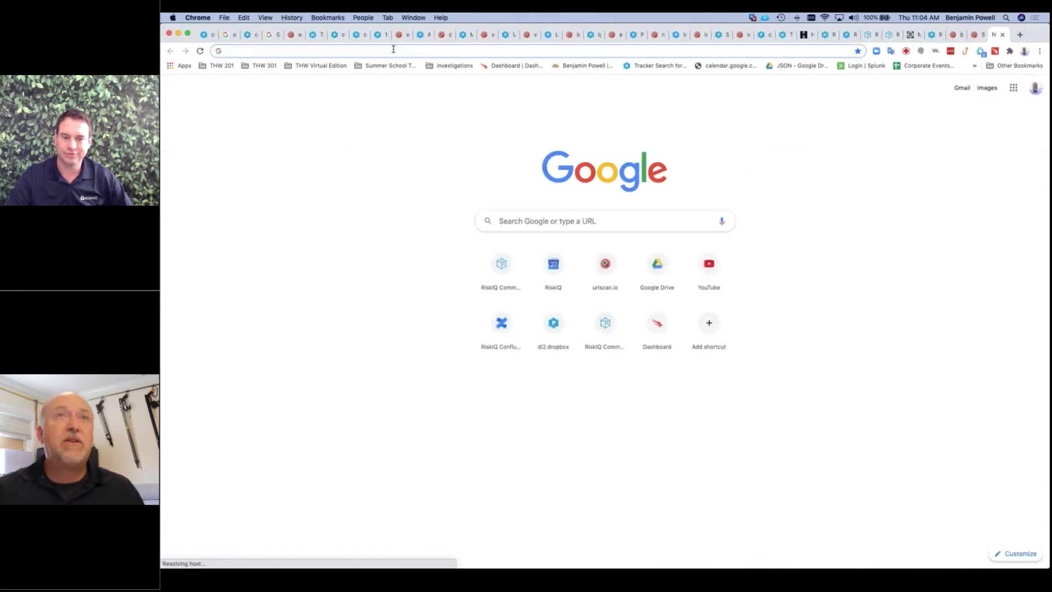
left_click(405, 49)
type("comm")
key("Return")
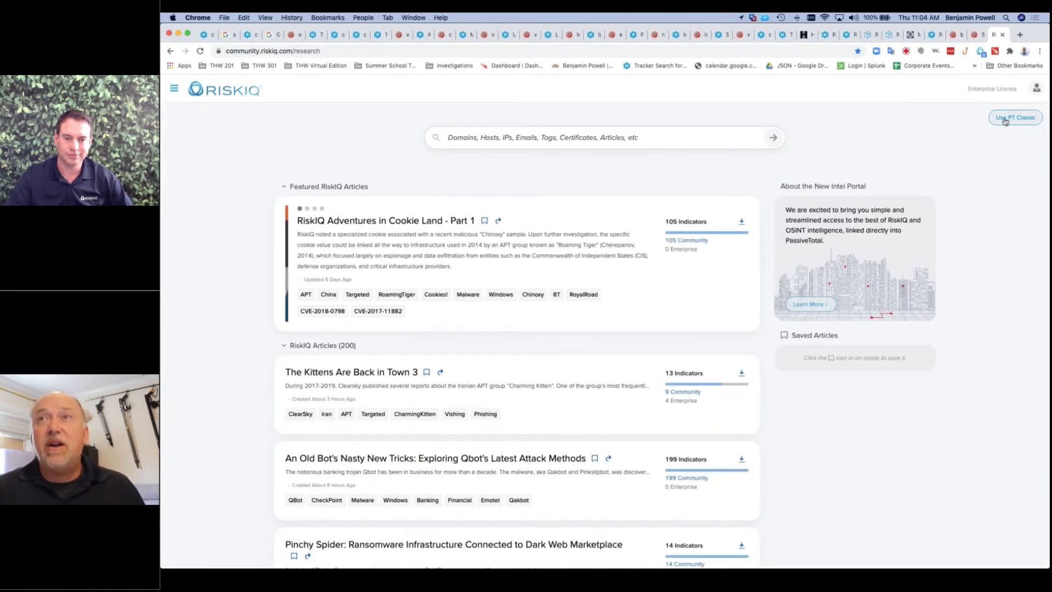
left_click(1013, 125)
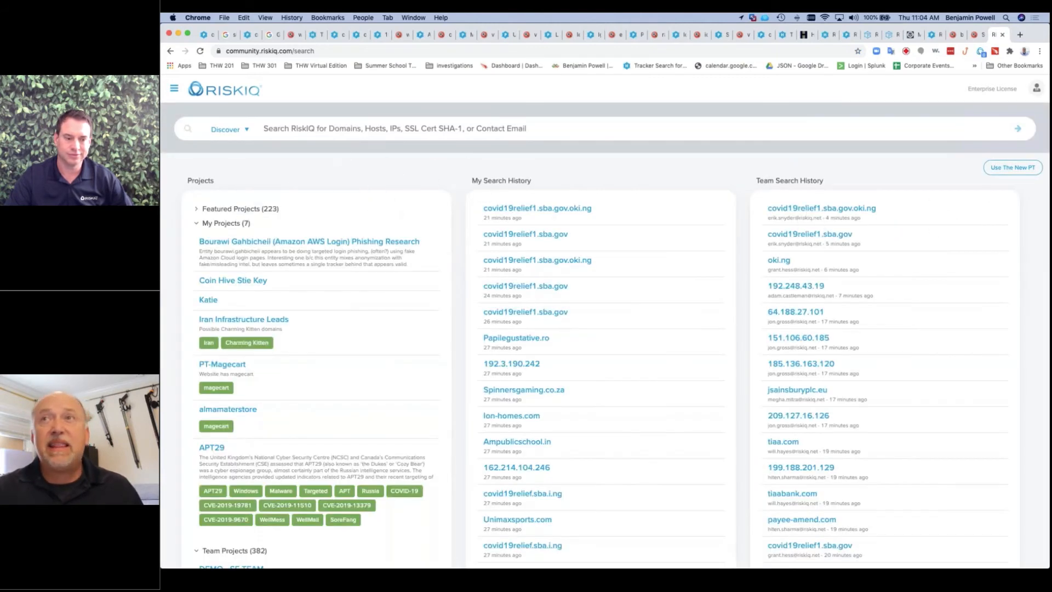
left_click(1011, 169)
Step: Search the RiskIQ threat intel portal for sba.gov
left_click(589, 142)
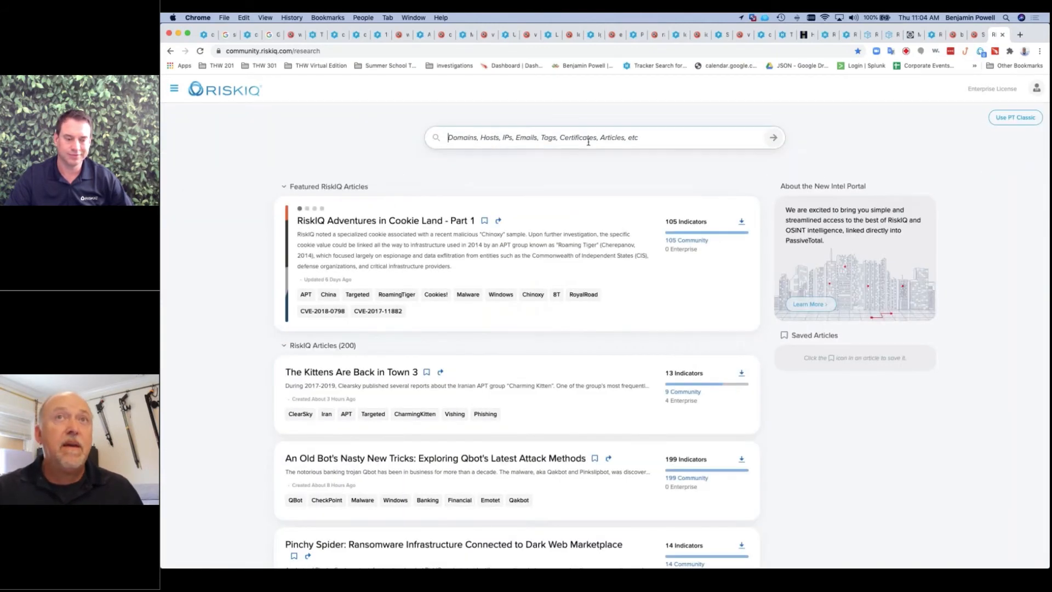
type("s")
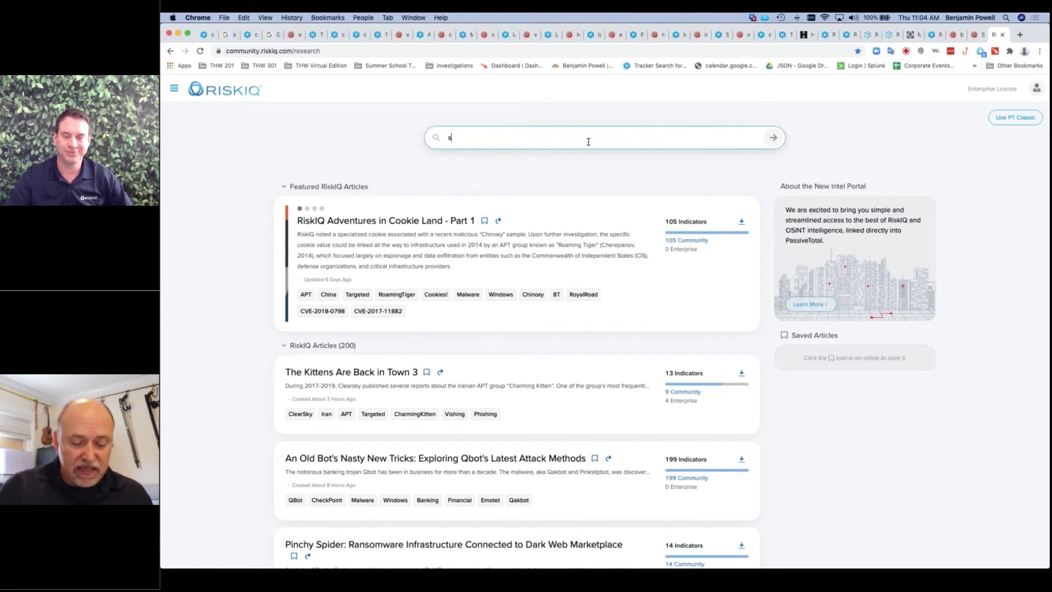
type("ba.go")
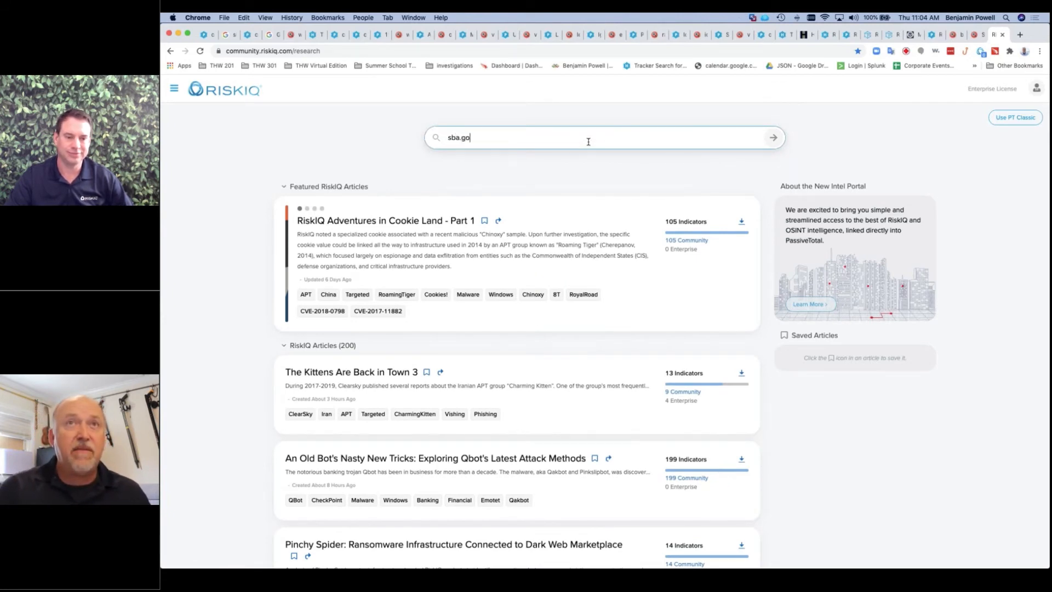
type("v")
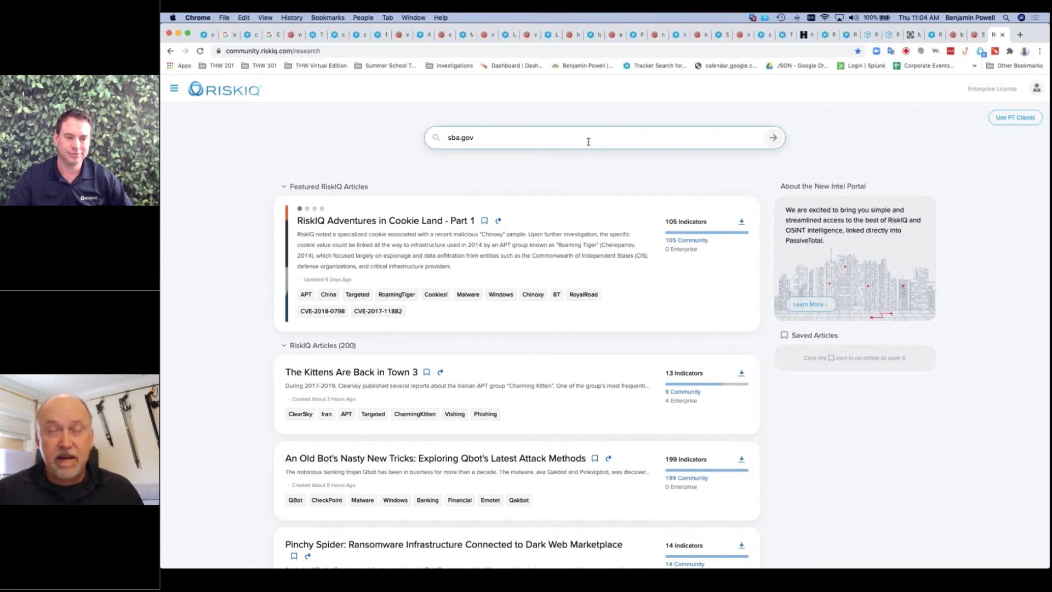
key("Return")
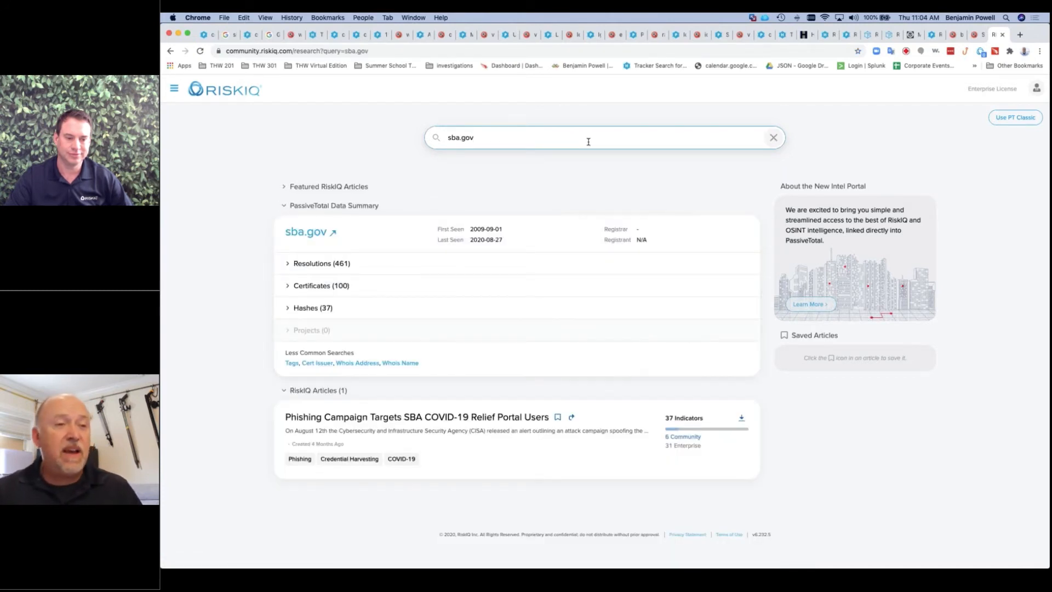
Step: Open the article "Phishing Campaign Targets SBA COVID-19 Relief Portal Users" and read through its description
left_click(446, 418)
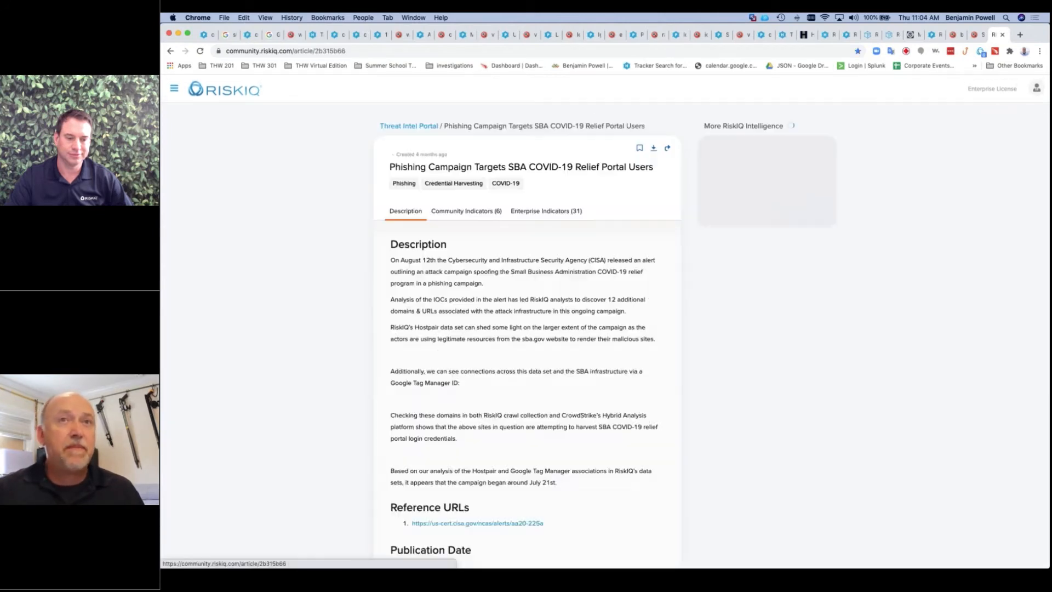
scroll(446, 421, "down", 2)
scroll(527, 328, "down", 1)
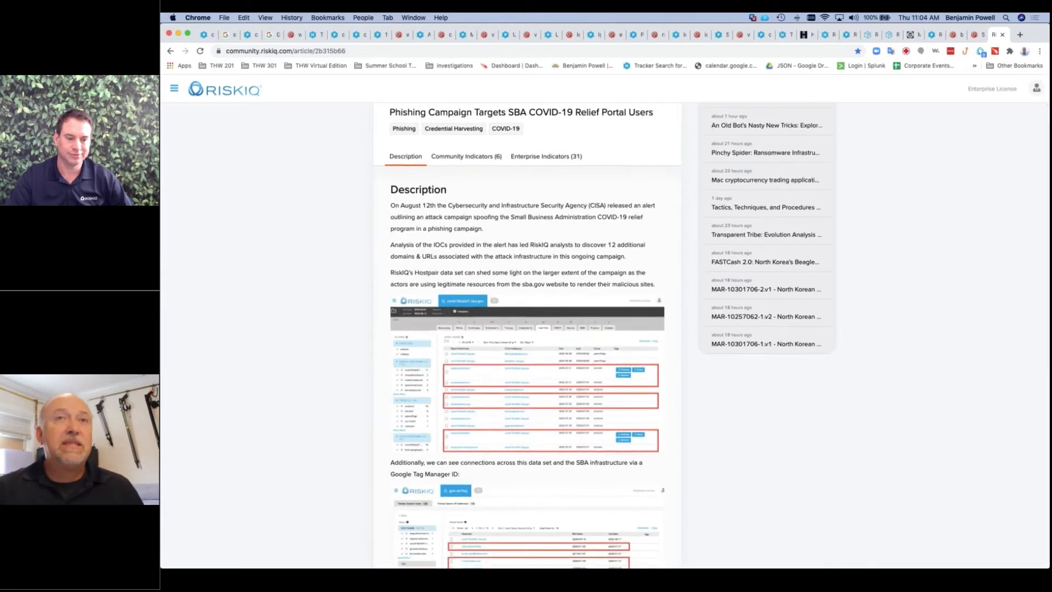
Step: Open the CISA alert listed under the article's Reference URLs in a new browser tab and read its technical details and mitigations
scroll(527, 329, "down", 1)
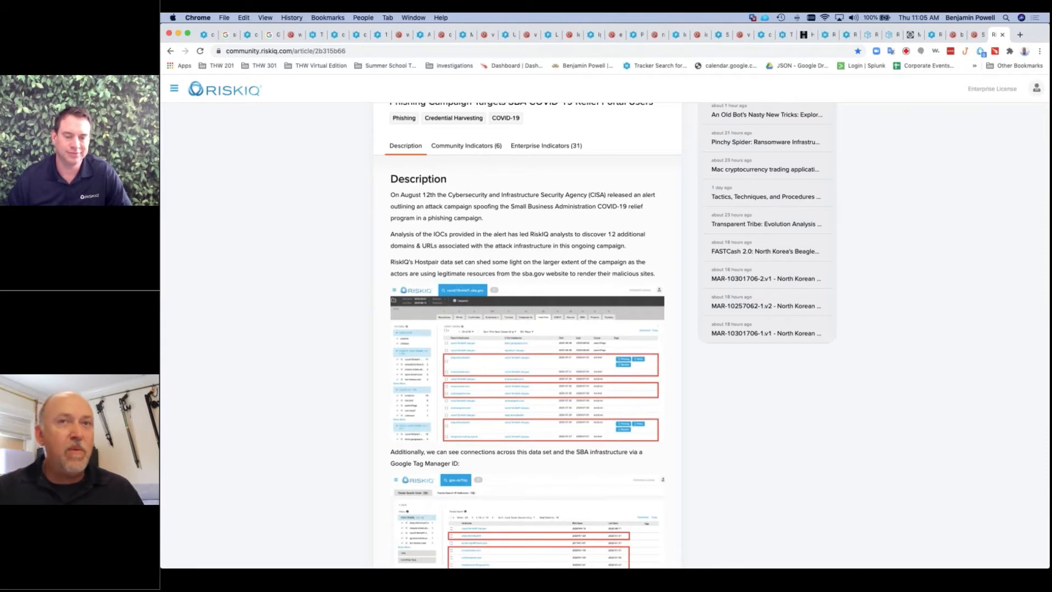
scroll(451, 446, "down", 10)
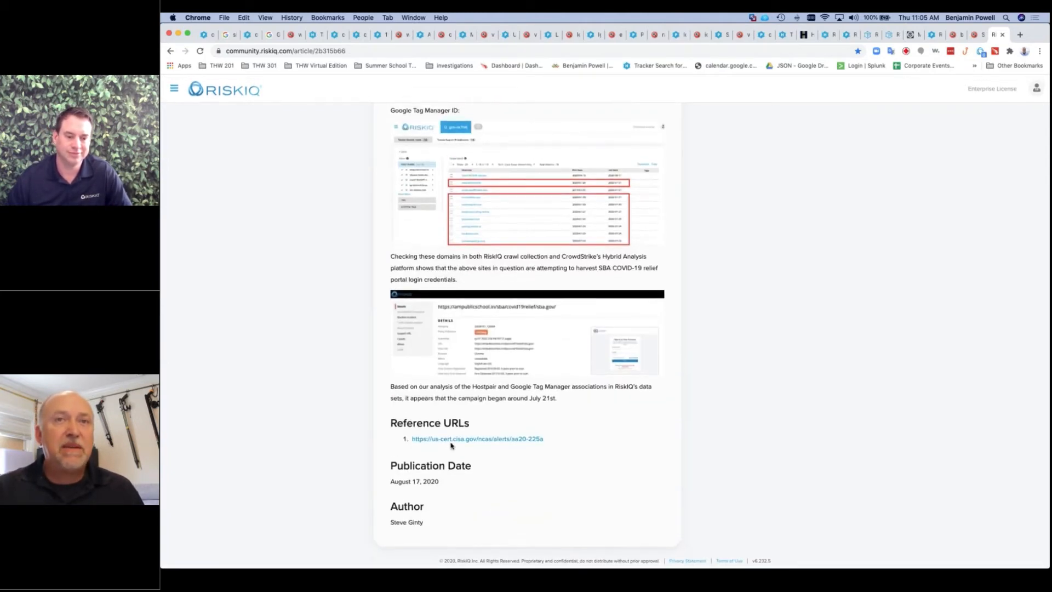
right_click(451, 440)
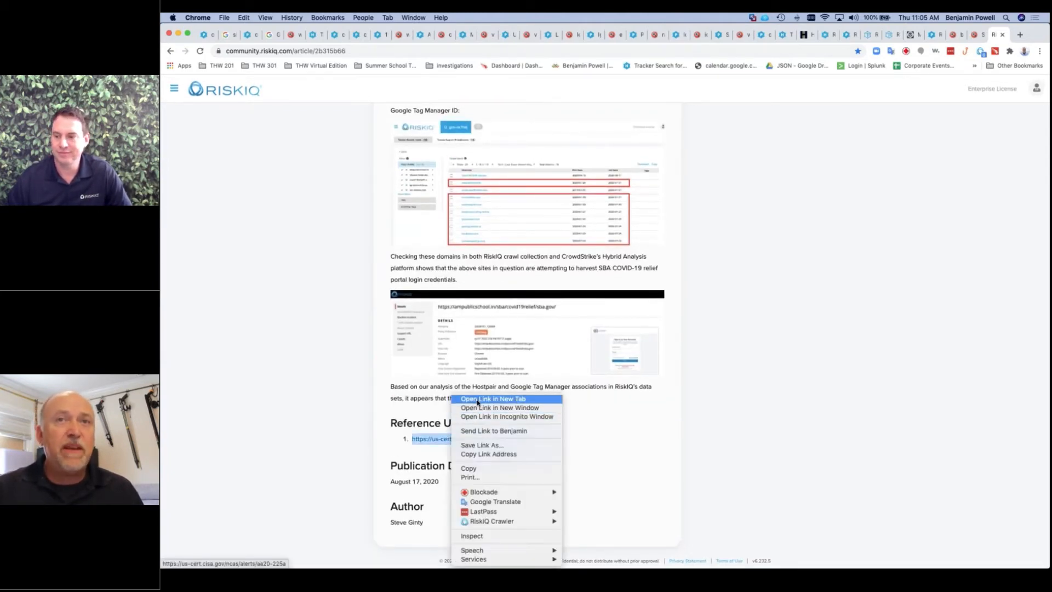
left_click(478, 399)
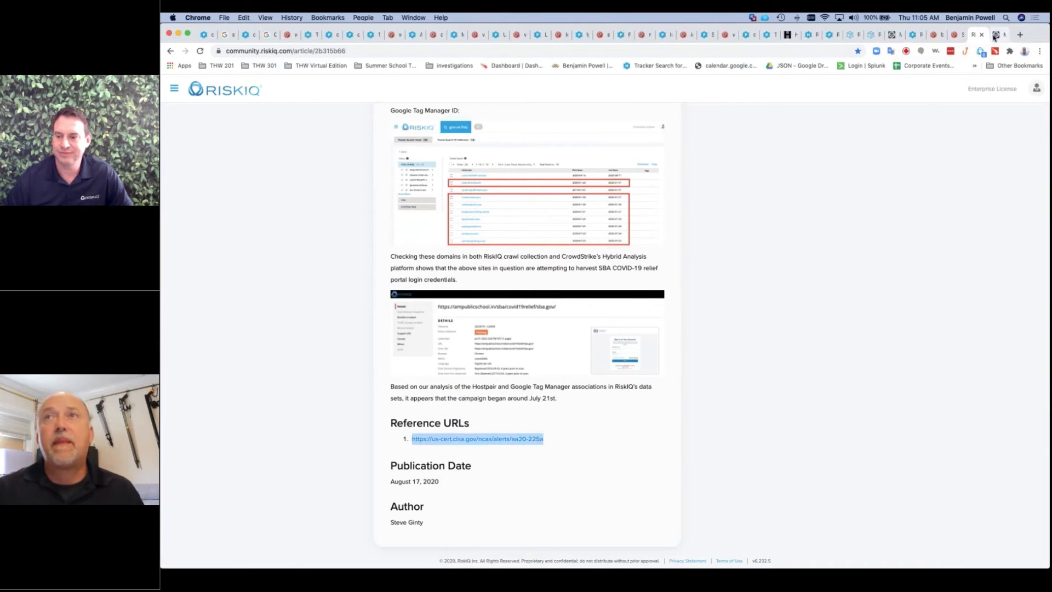
left_click(995, 36)
scroll(533, 254, "down", 5)
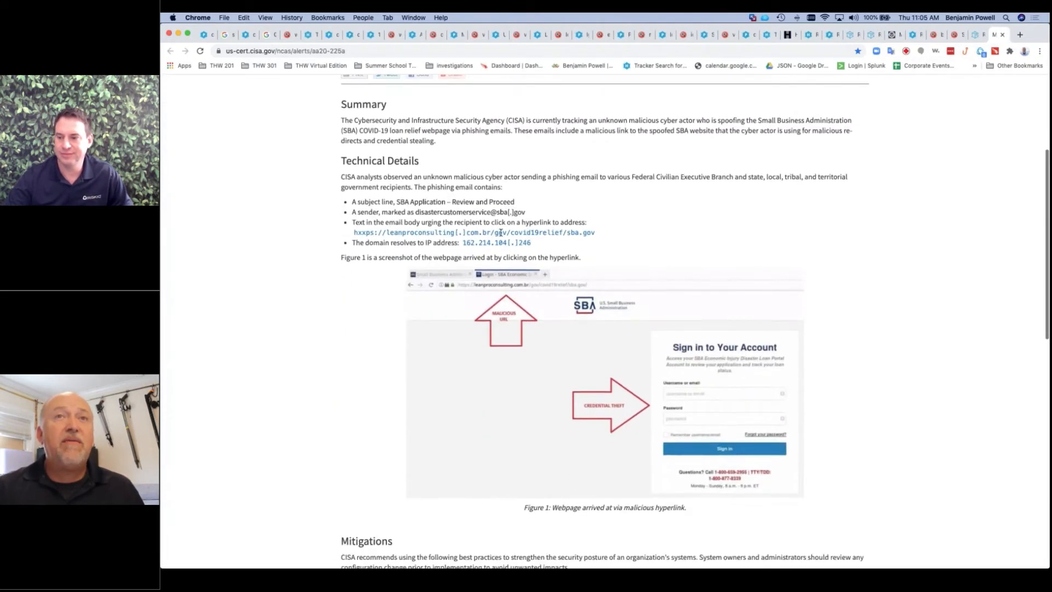
scroll(504, 237, "down", 1)
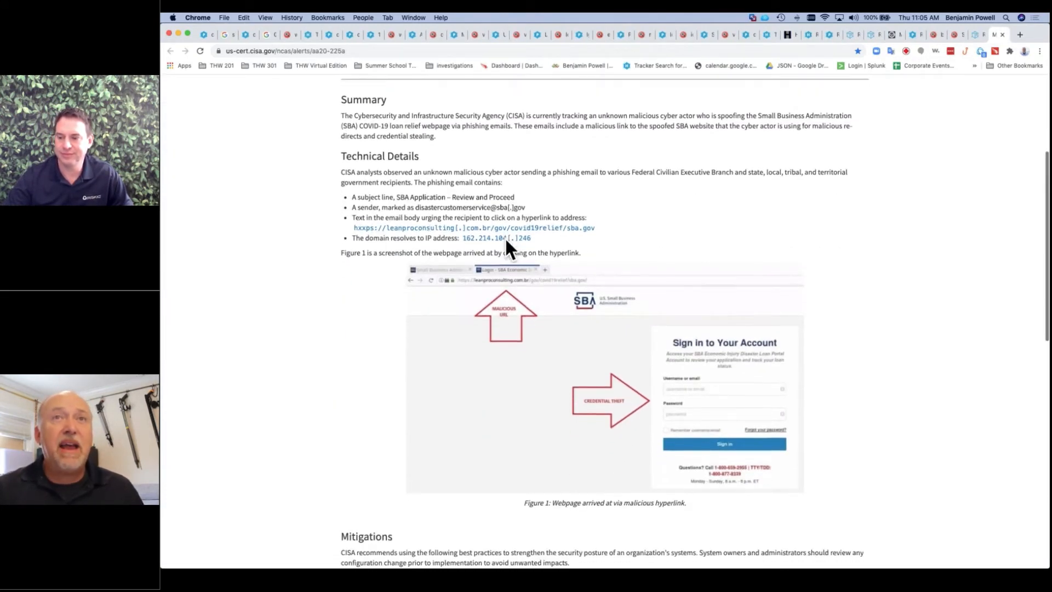
scroll(500, 235, "down", 3)
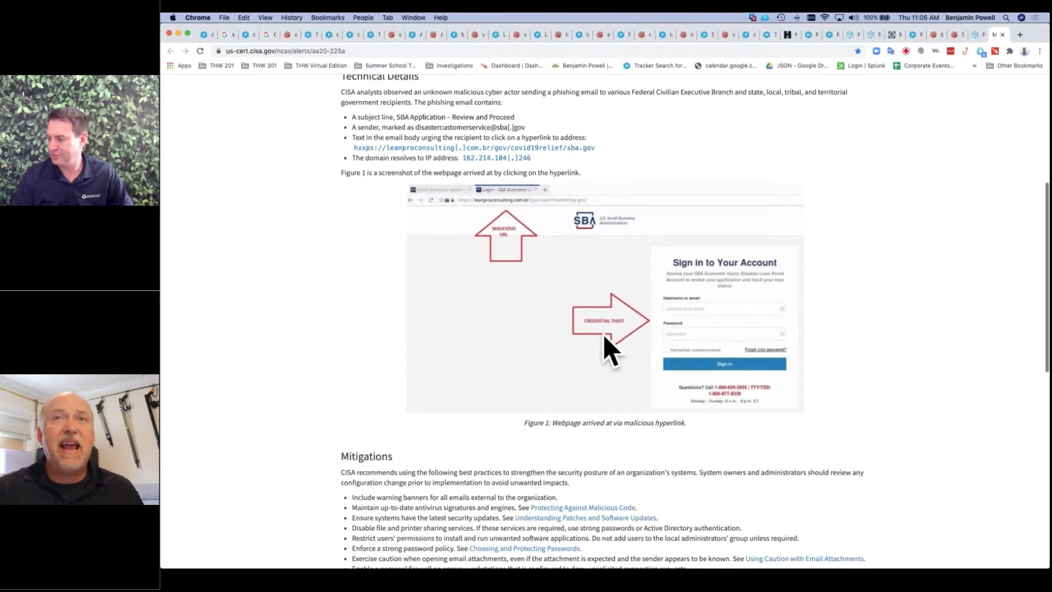
scroll(629, 361, "down", 6)
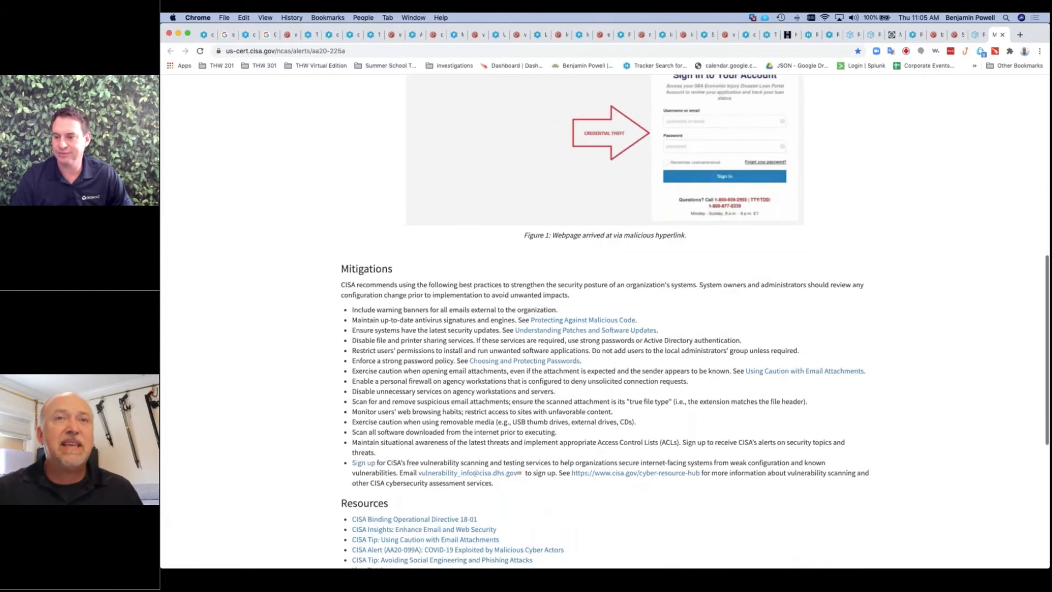
scroll(605, 321, "down", 4)
scroll(605, 321, "up", 14)
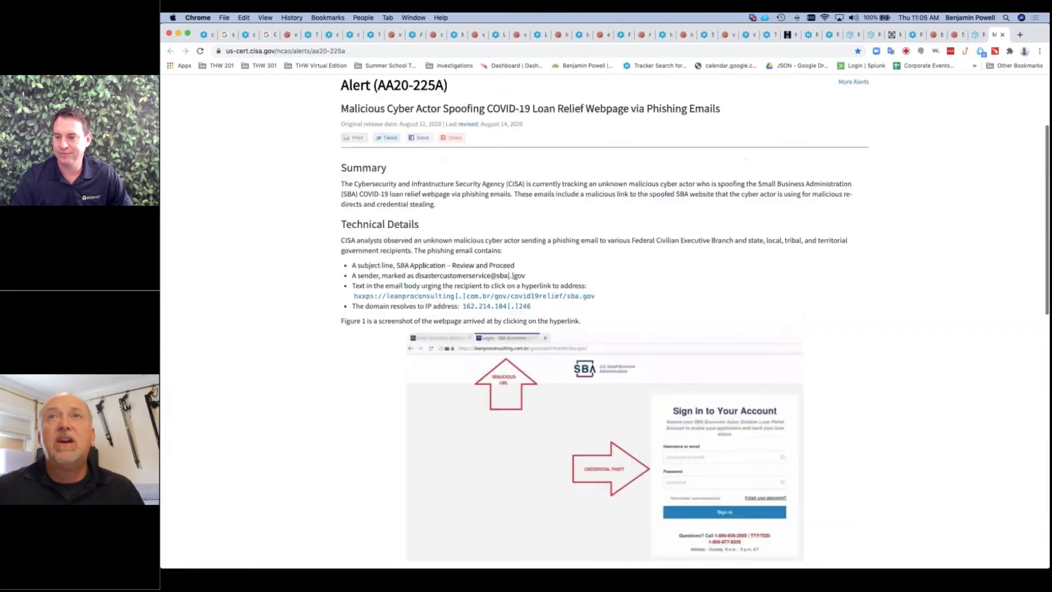
Step: Return to the RiskIQ article on the SBA phishing campaign and show its Community Indicators
left_click(977, 35)
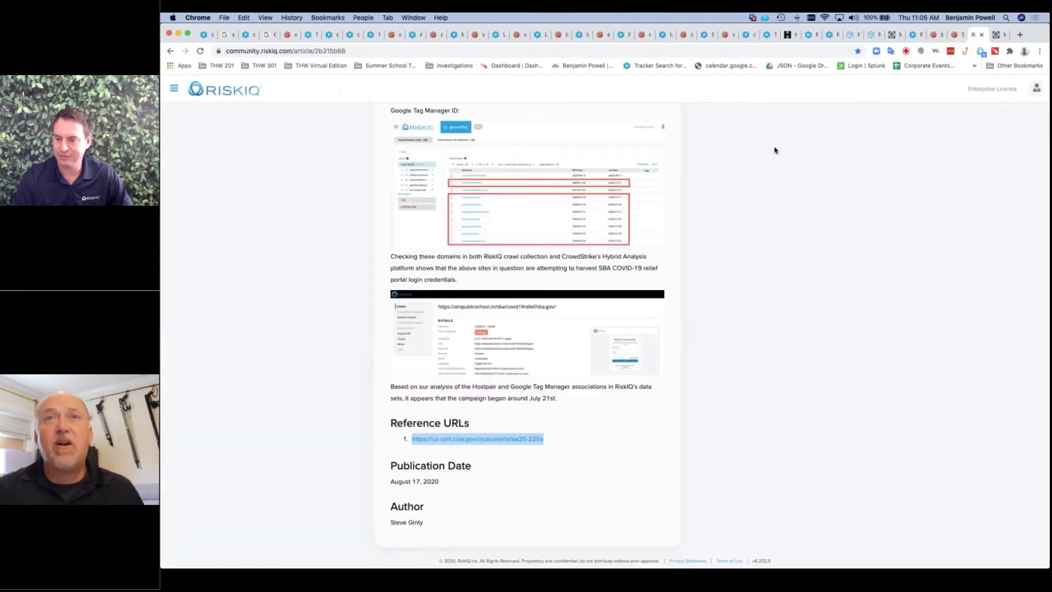
scroll(449, 236, "up", 15)
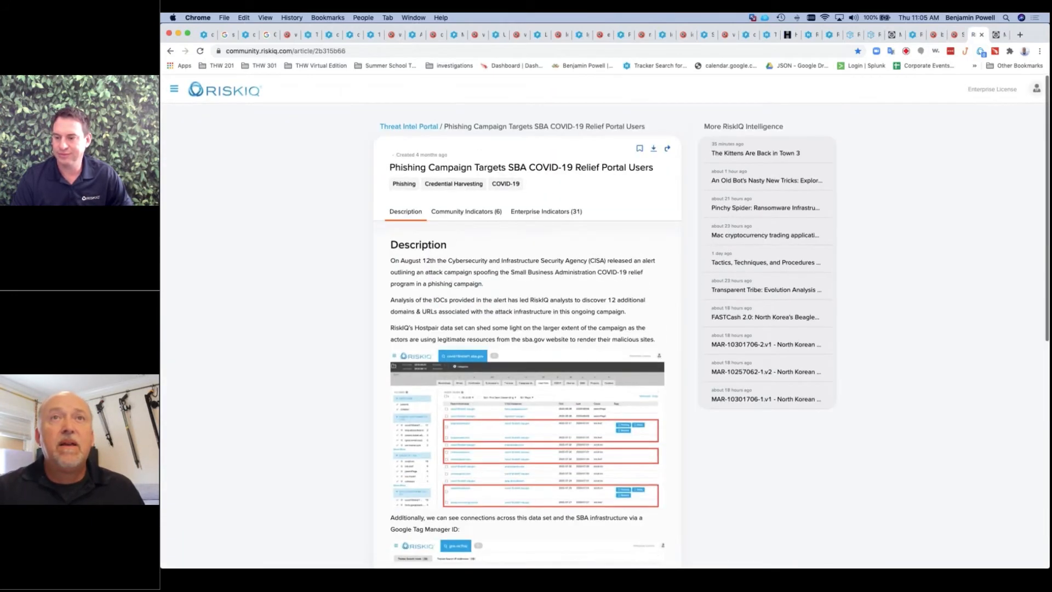
left_click(466, 211)
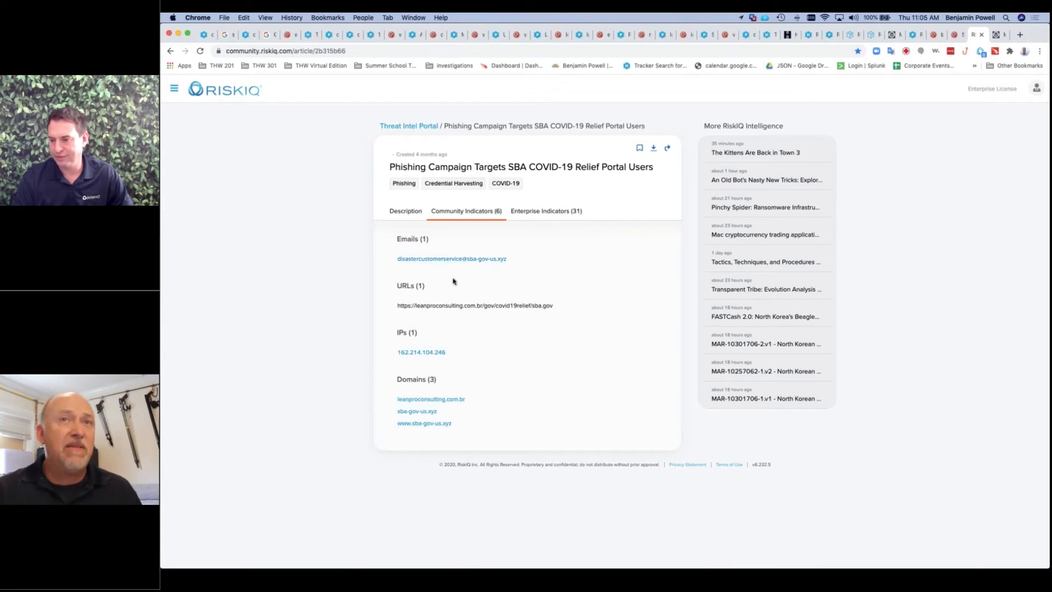
Step: Show the article's Enterprise Indicators and expand the complete lists of SHA-256 hashes and URLs
left_click(541, 210)
scroll(602, 286, "down", 3)
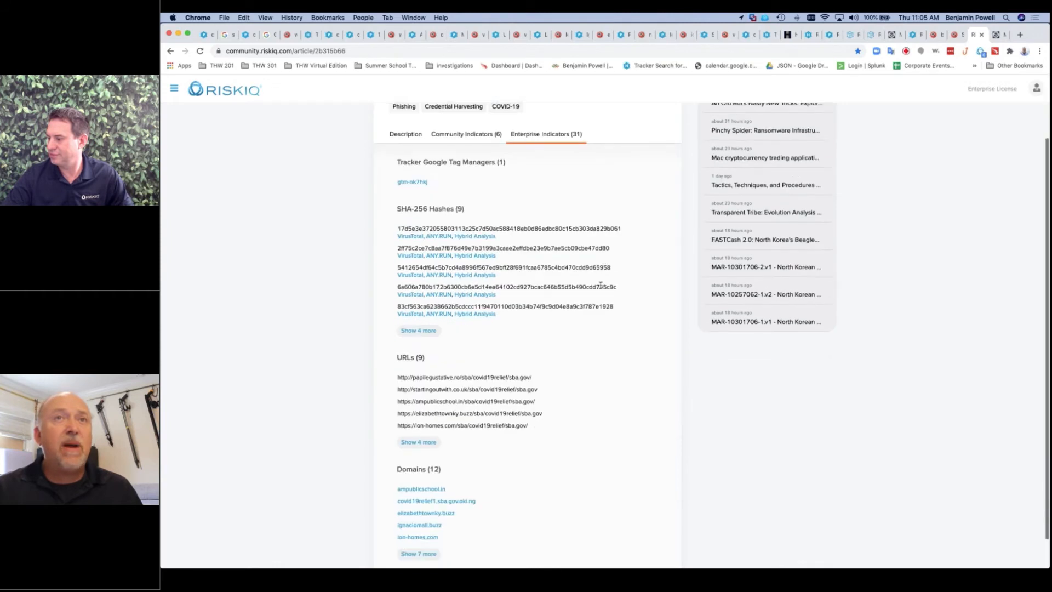
left_click(412, 331)
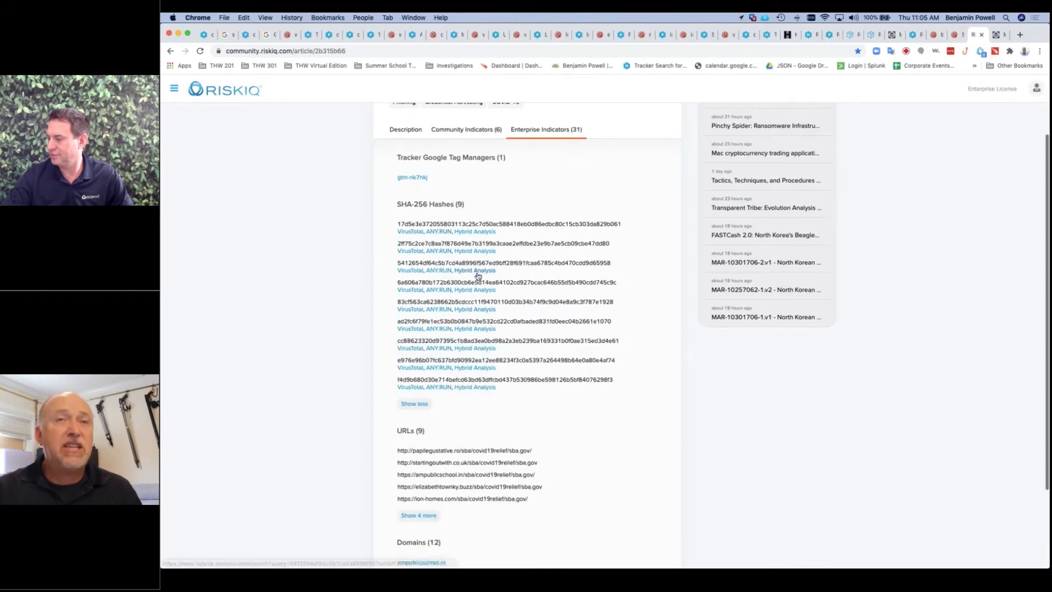
scroll(471, 274, "down", 4)
left_click(418, 408)
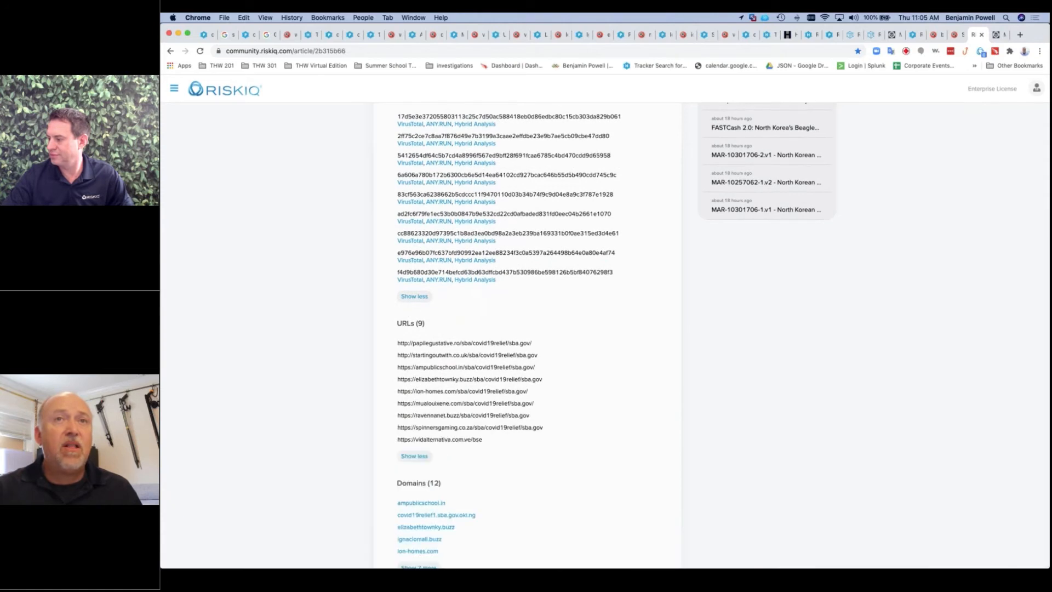
scroll(527, 329, "down", 2)
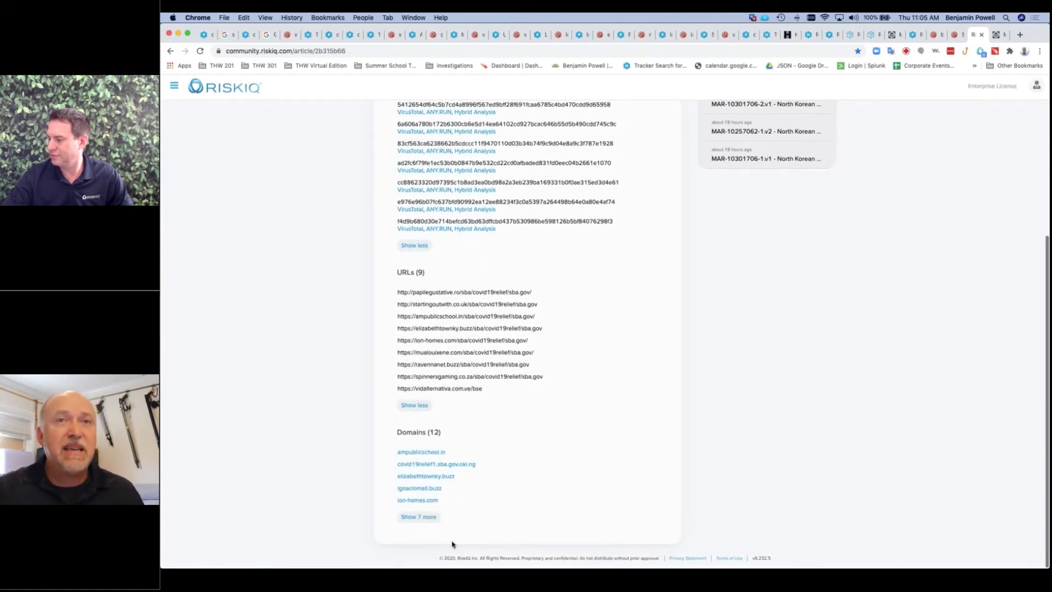
Step: Expand the full list of domains in the Enterprise Indicators and open the record for ampublicschool.in
left_click(421, 520)
scroll(506, 478, "down", 3)
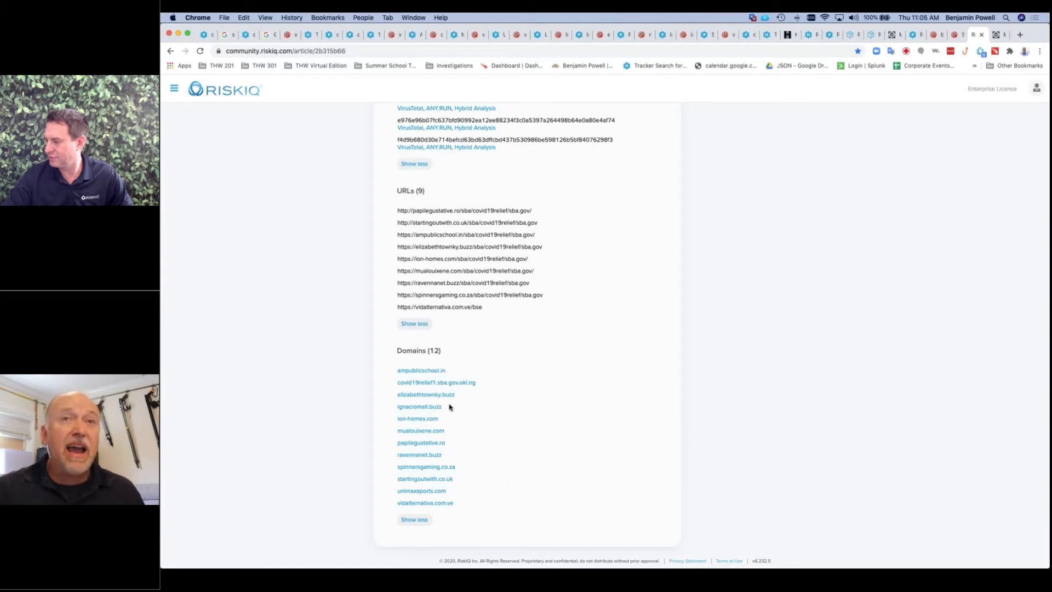
left_click(430, 371)
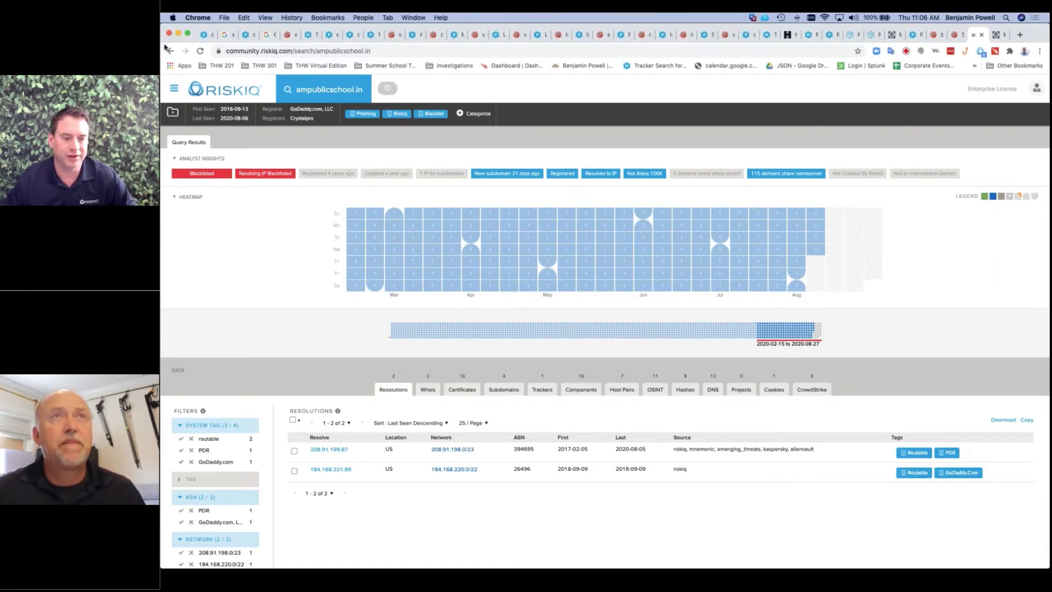
Step: Close the open browser windows, then open a new browser window and enlarge it
left_click(170, 35)
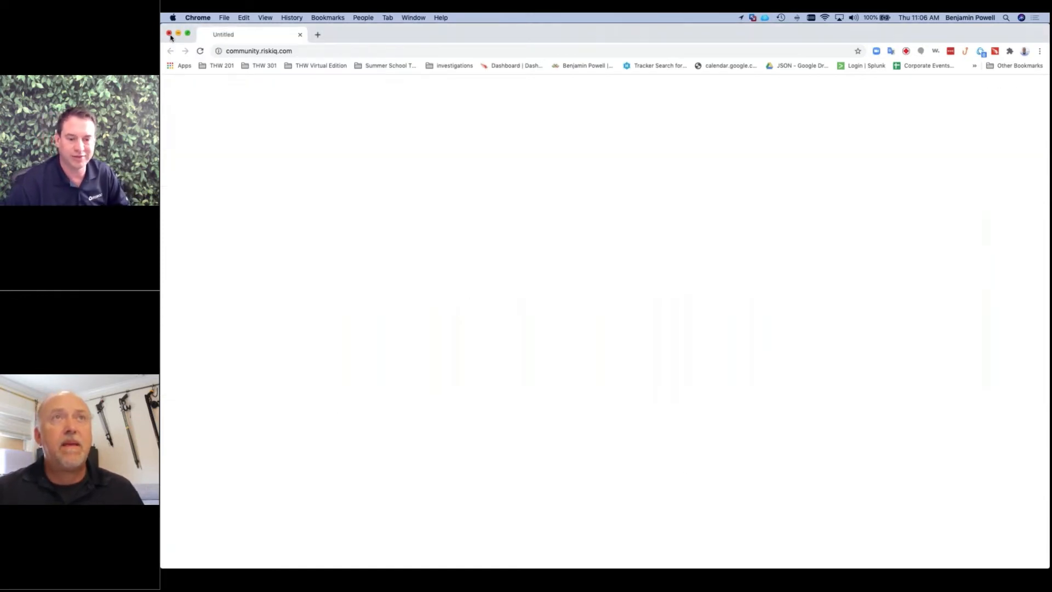
left_click(170, 34)
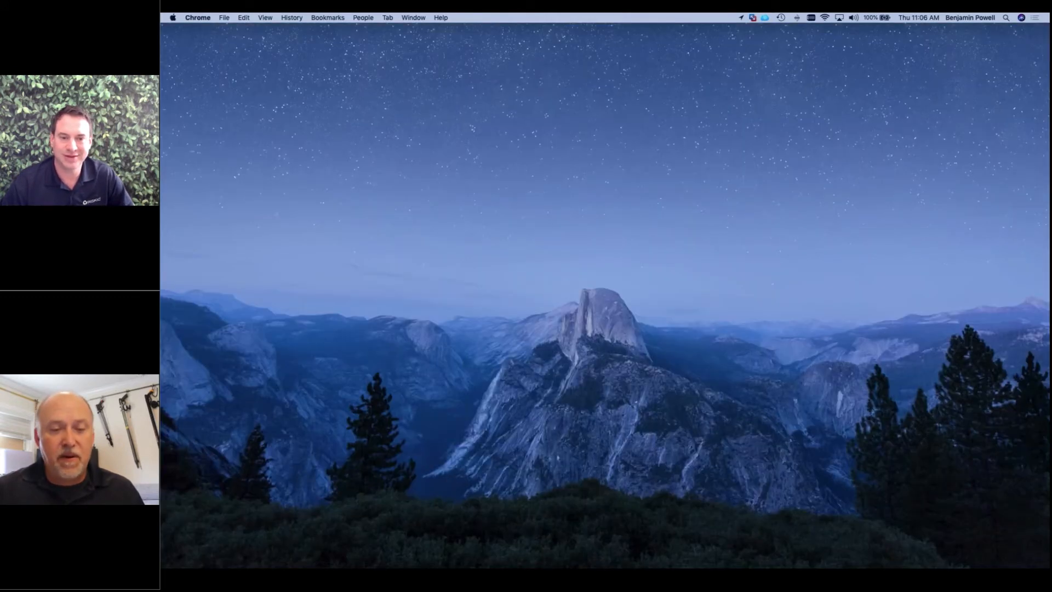
key("super+n")
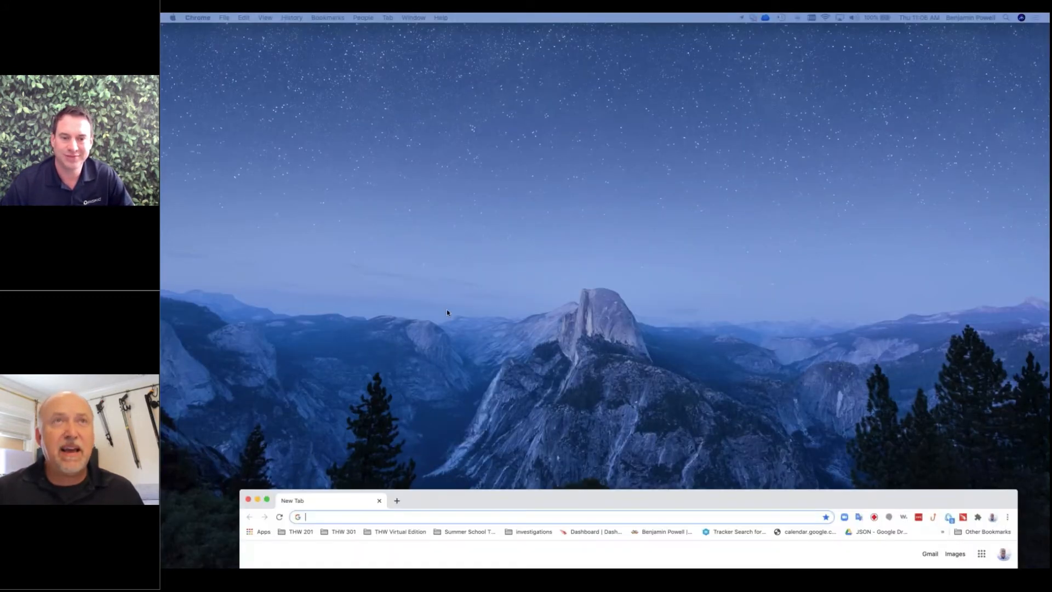
double_click(430, 119)
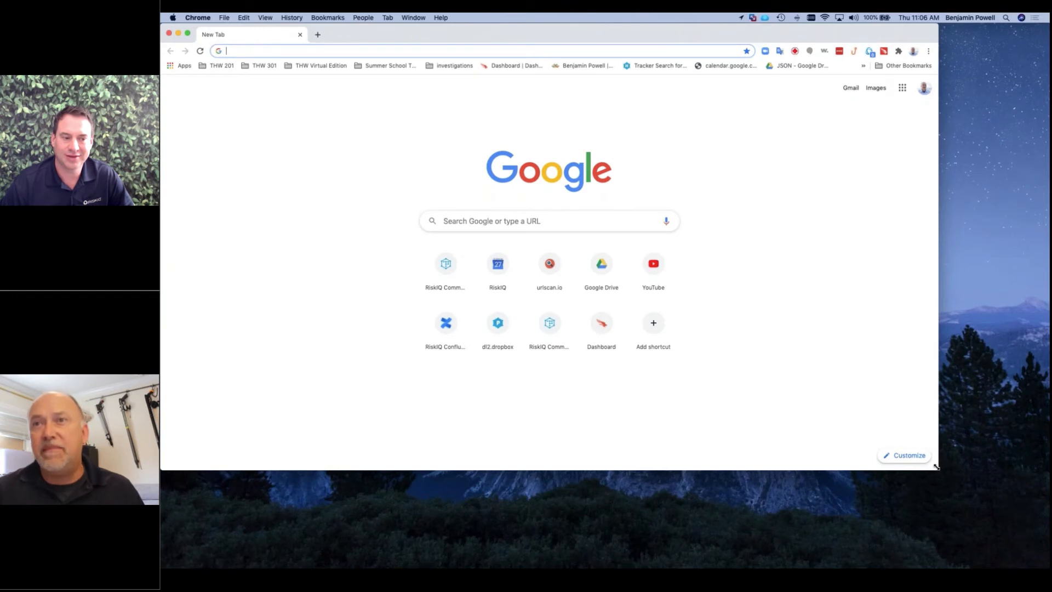
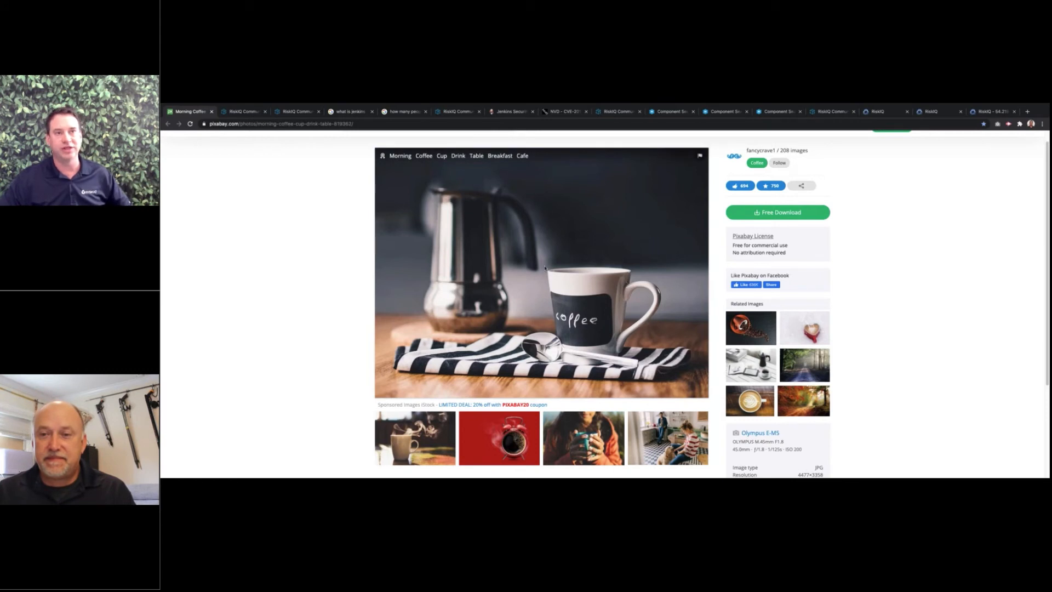
Step: Switch from the RiskIQ research portal home to the "cve" search results and look through the listed vulnerability articles
left_click(243, 112)
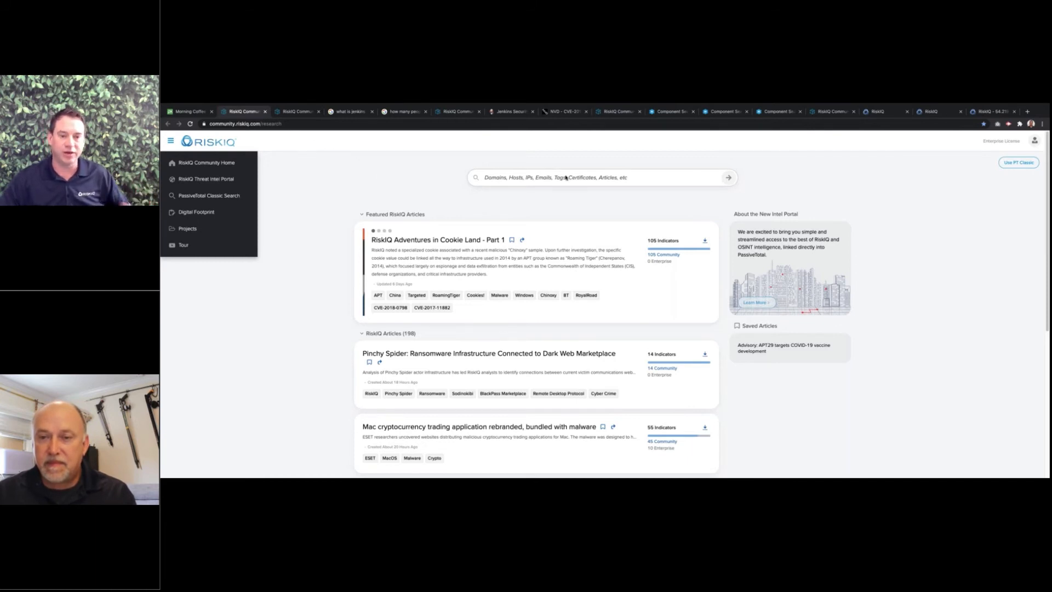
left_click(306, 114)
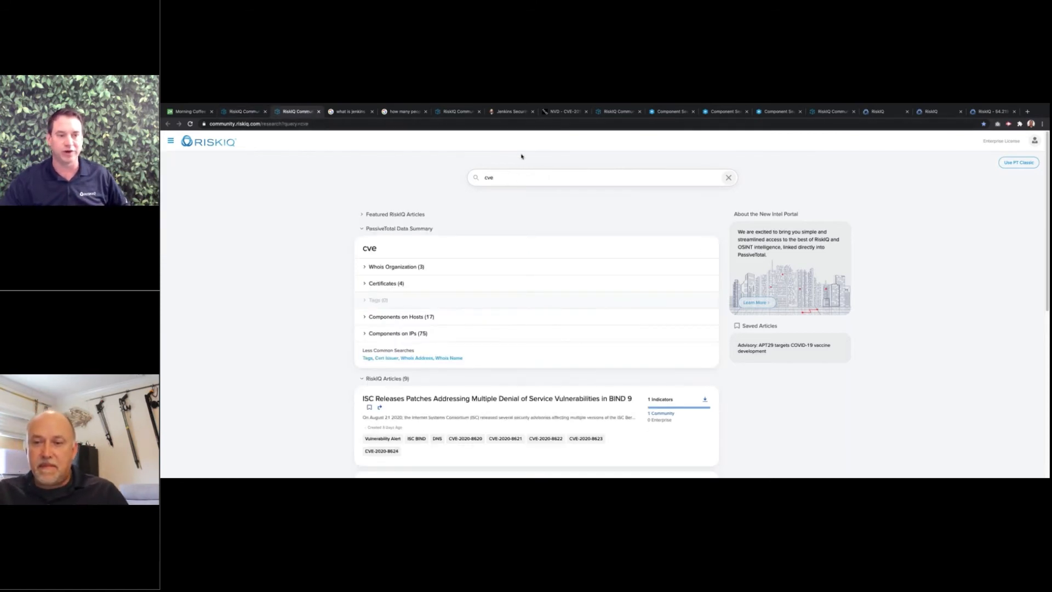
scroll(505, 283, "down", 1)
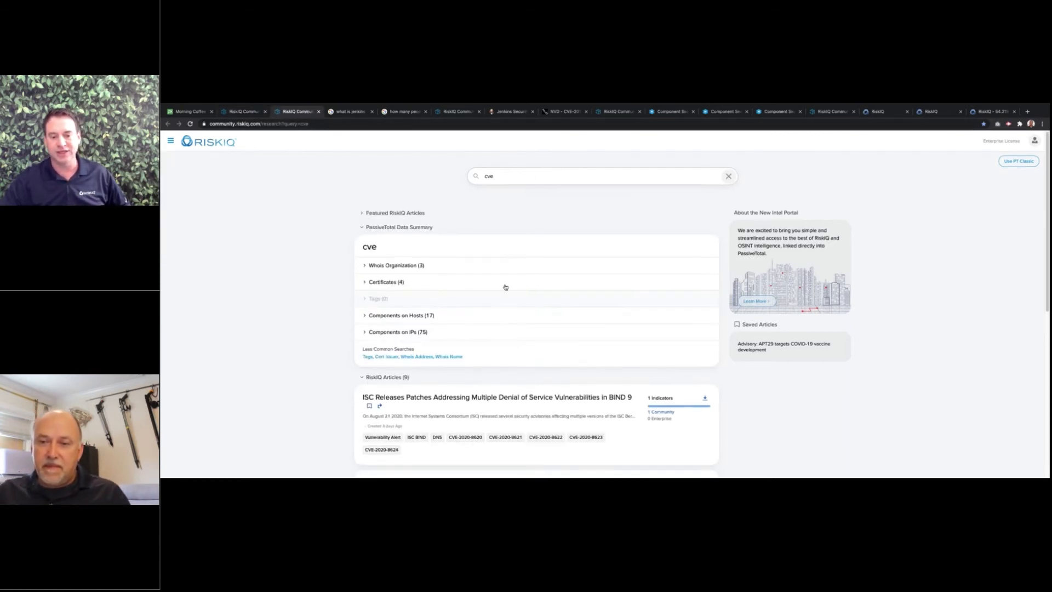
scroll(506, 283, "down", 2)
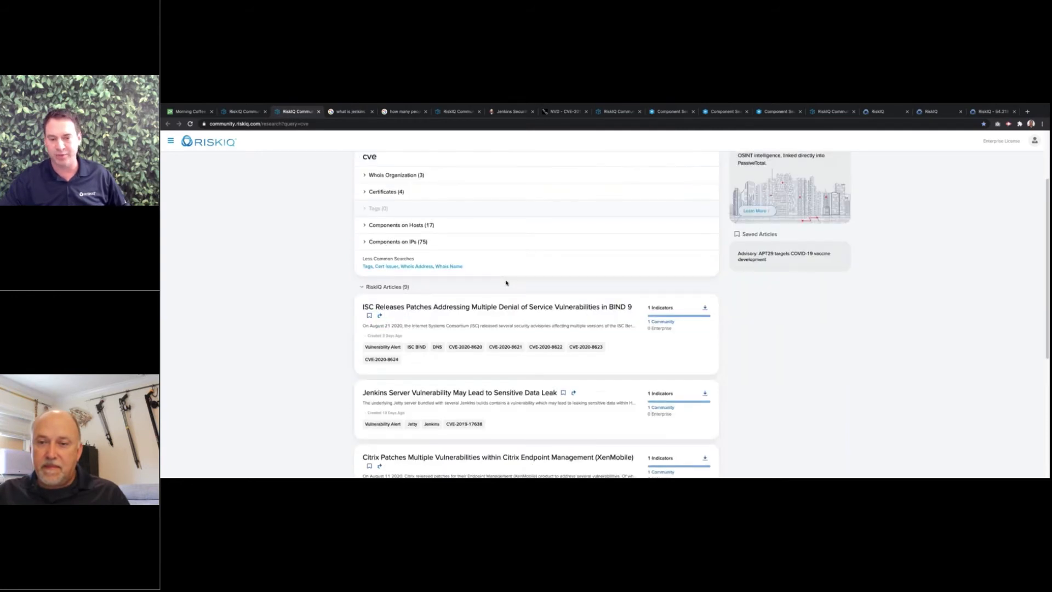
scroll(507, 283, "down", 1)
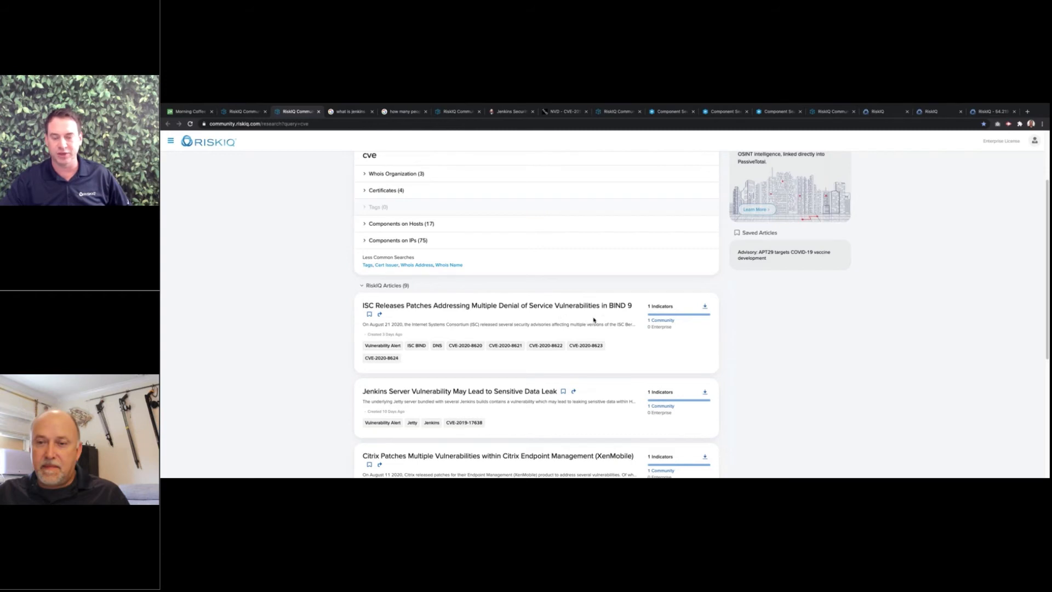
scroll(575, 324, "down", 1)
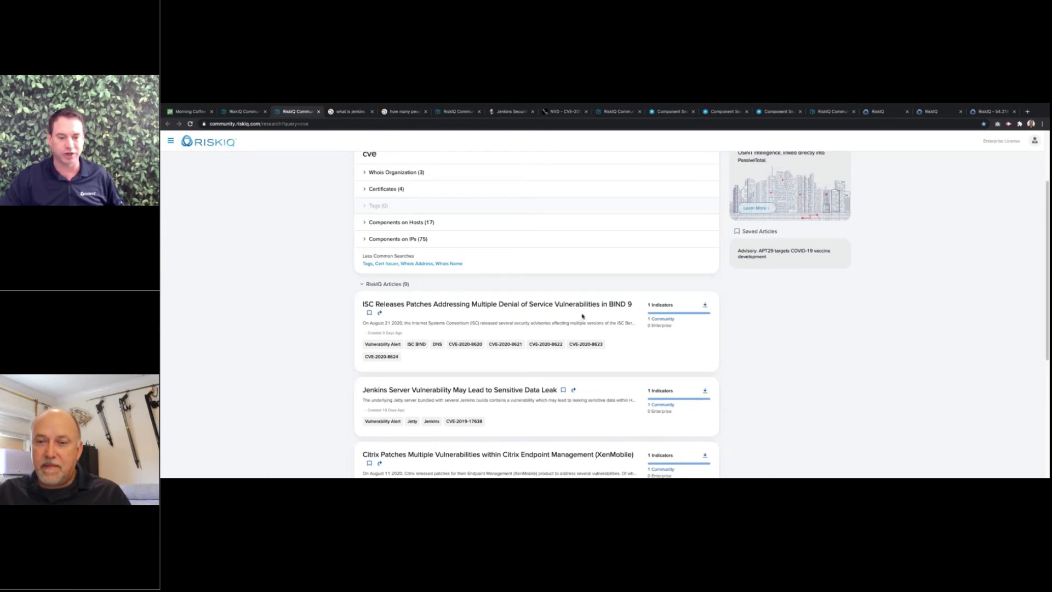
scroll(582, 316, "down", 1)
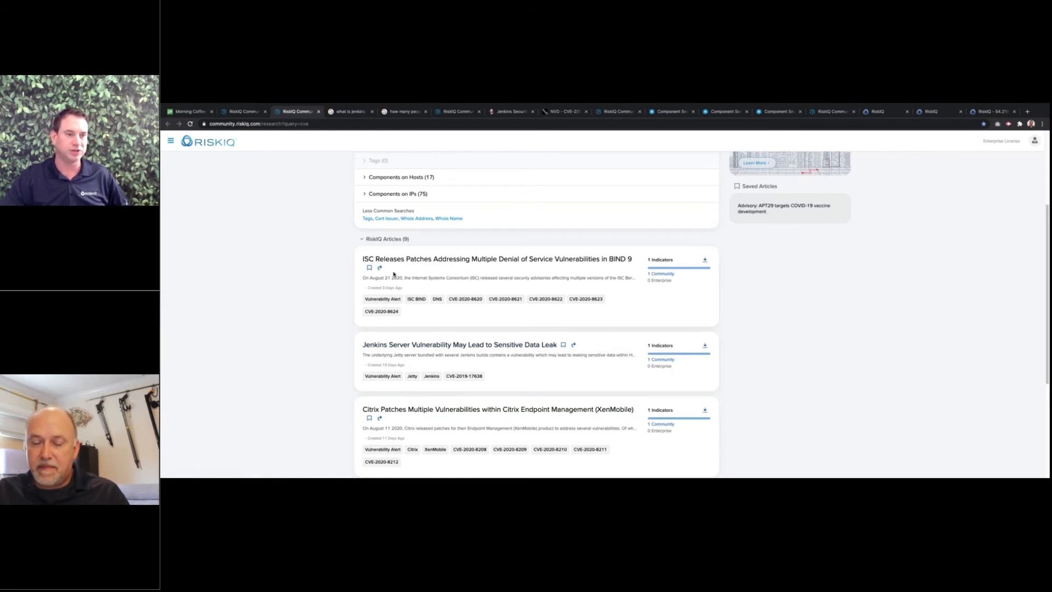
Step: View the Google results for "what is jenkins" and "how many people use jenkins" in the prepared browser tabs
left_click(352, 112)
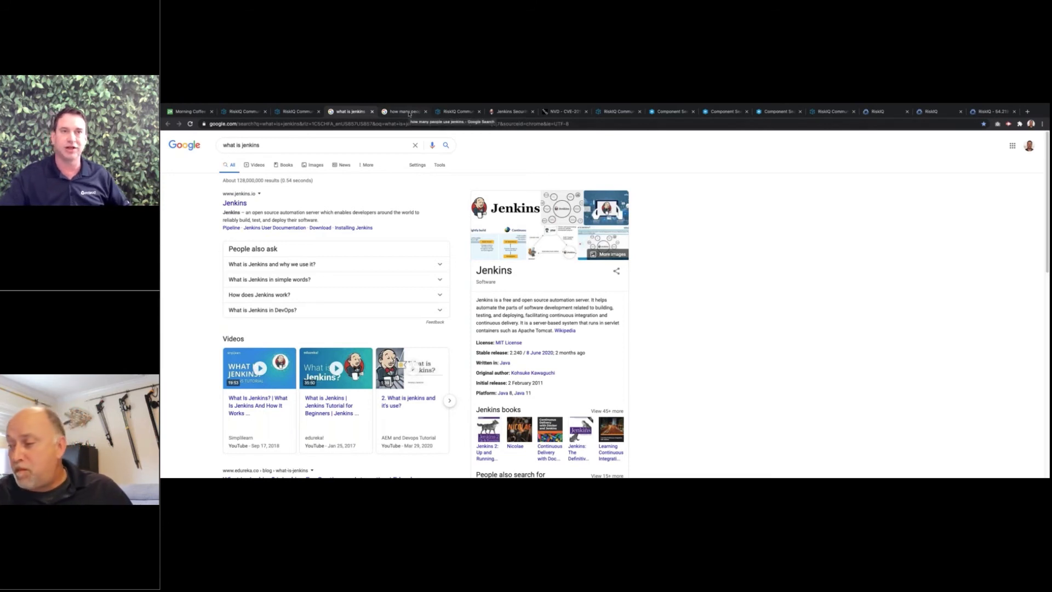
left_click(408, 112)
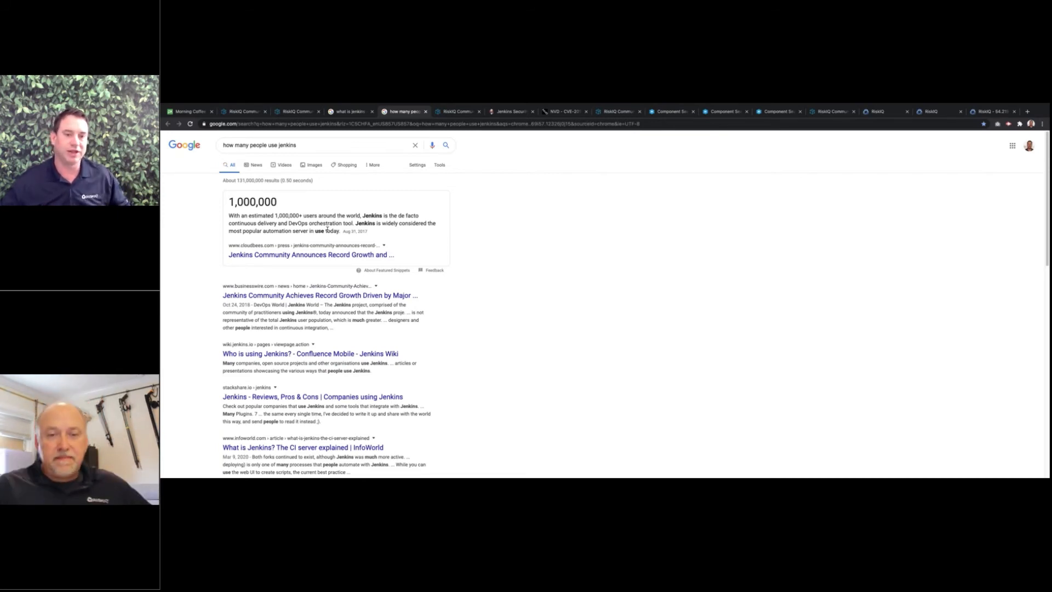
Step: View the RiskIQ article "Jenkins Server Vulnerability May Lead to Sensitive Data Leak", checking back on its entry in the "cve" search results
left_click(451, 112)
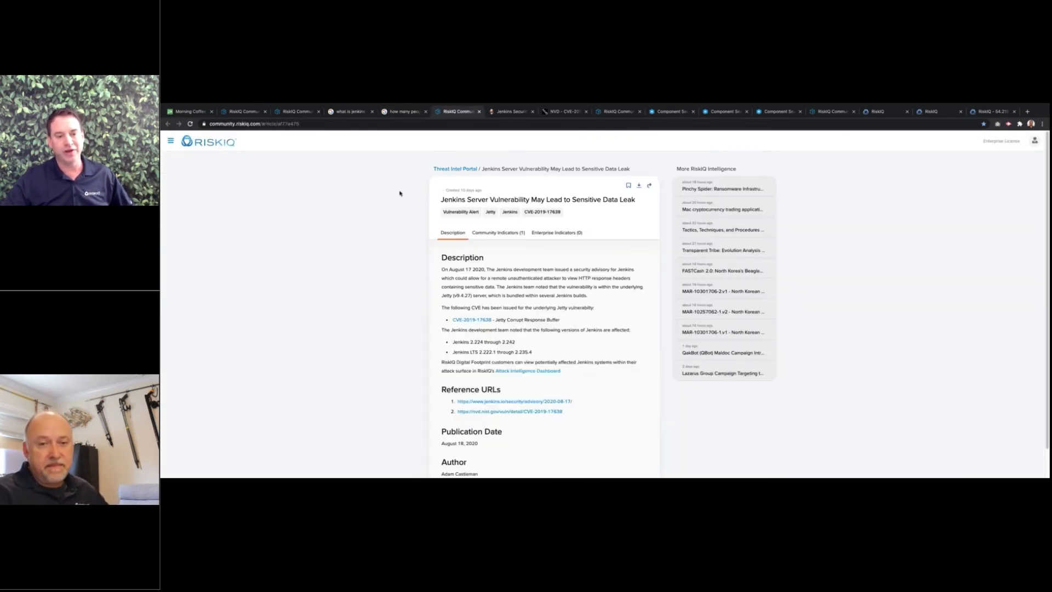
left_click(298, 111)
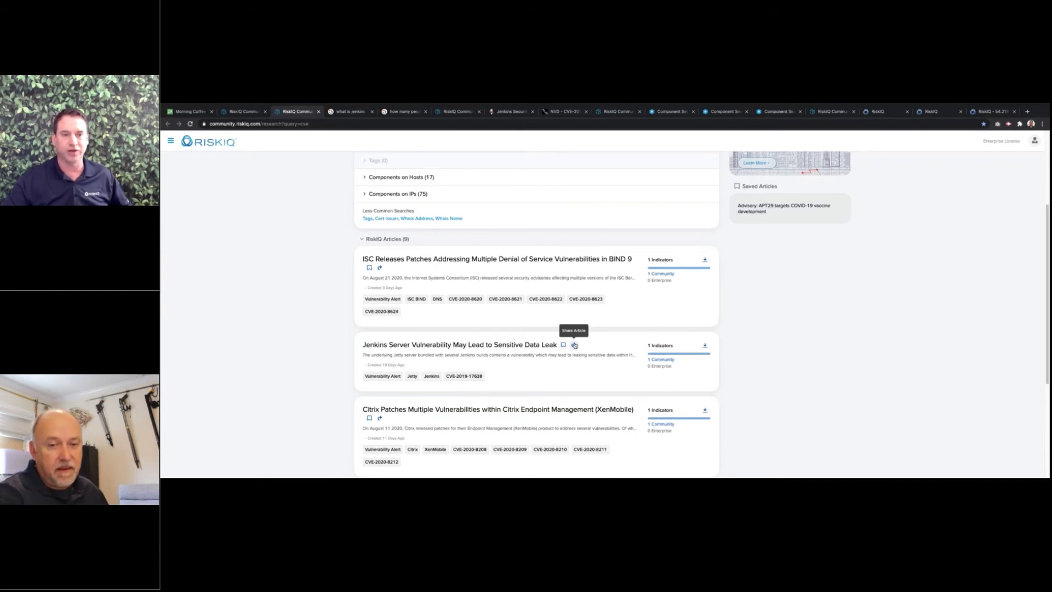
left_click(461, 114)
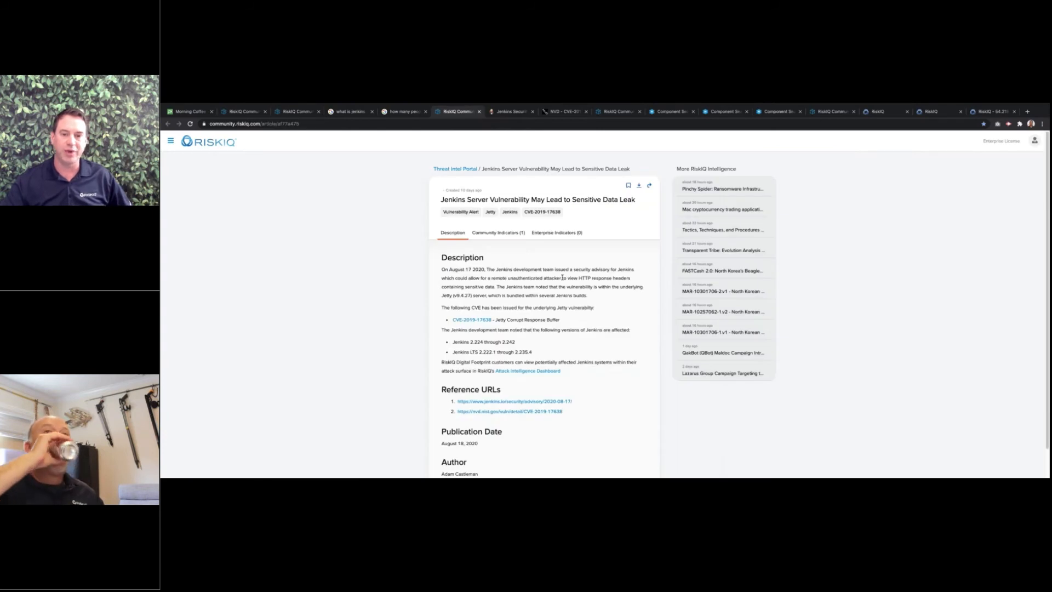
Step: Read the Jenkins vulnerability article's description, highlighting the advisory summary, the sentence introducing the CVE and the affected Jenkins version ranges
scroll(562, 278, "down", 1)
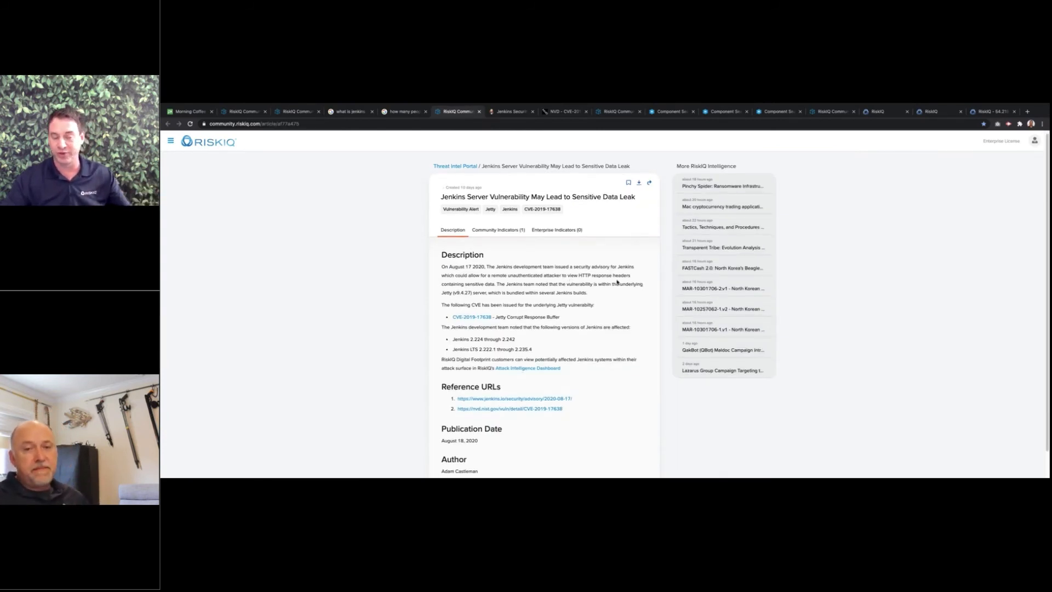
scroll(565, 333, "down", 1)
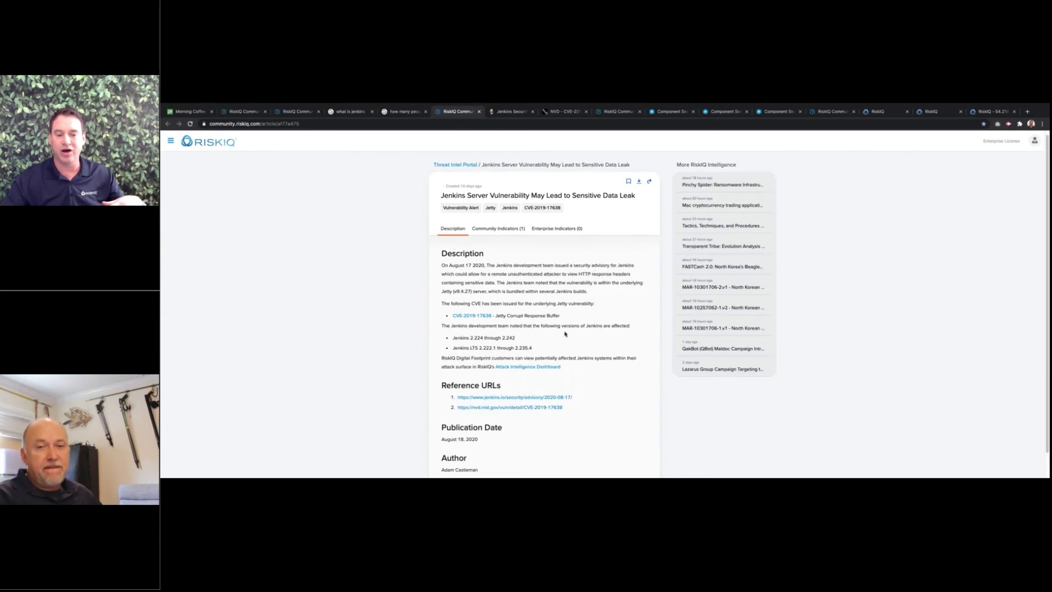
scroll(523, 317, "down", 1)
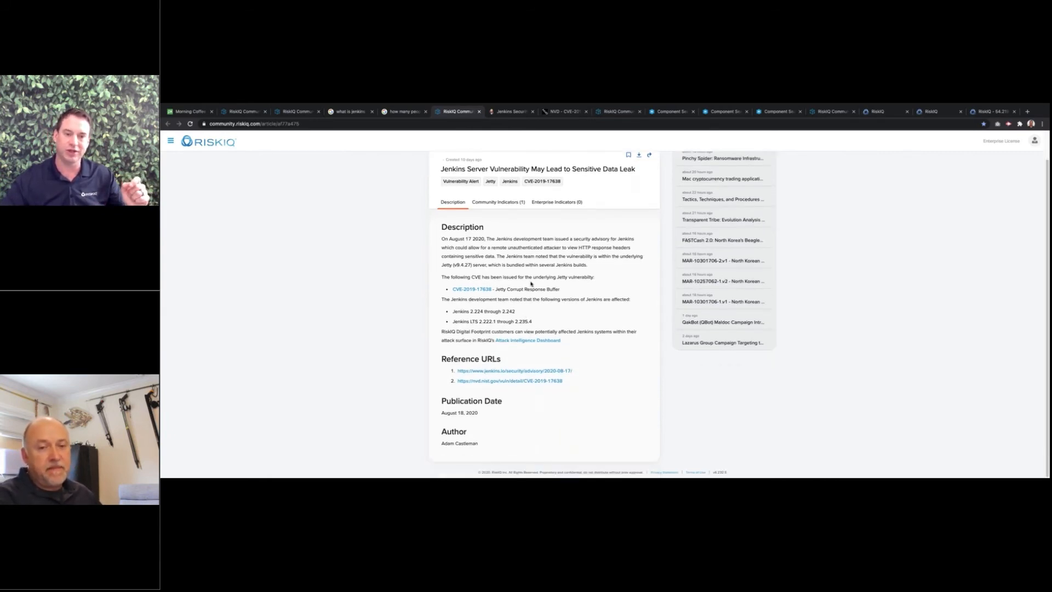
scroll(535, 281, "up", 1)
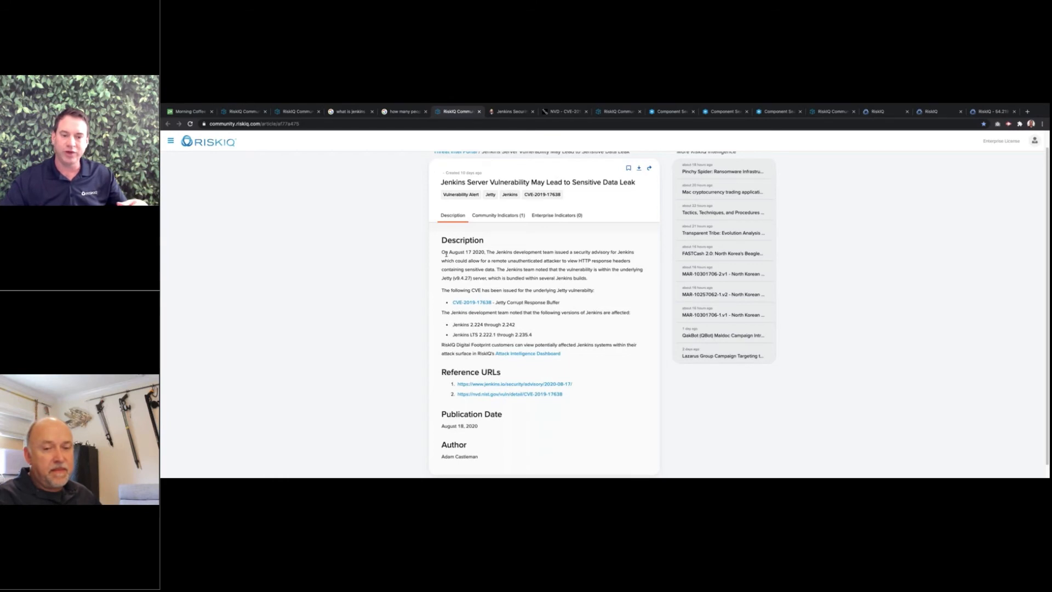
left_click_drag(442, 253, 613, 291)
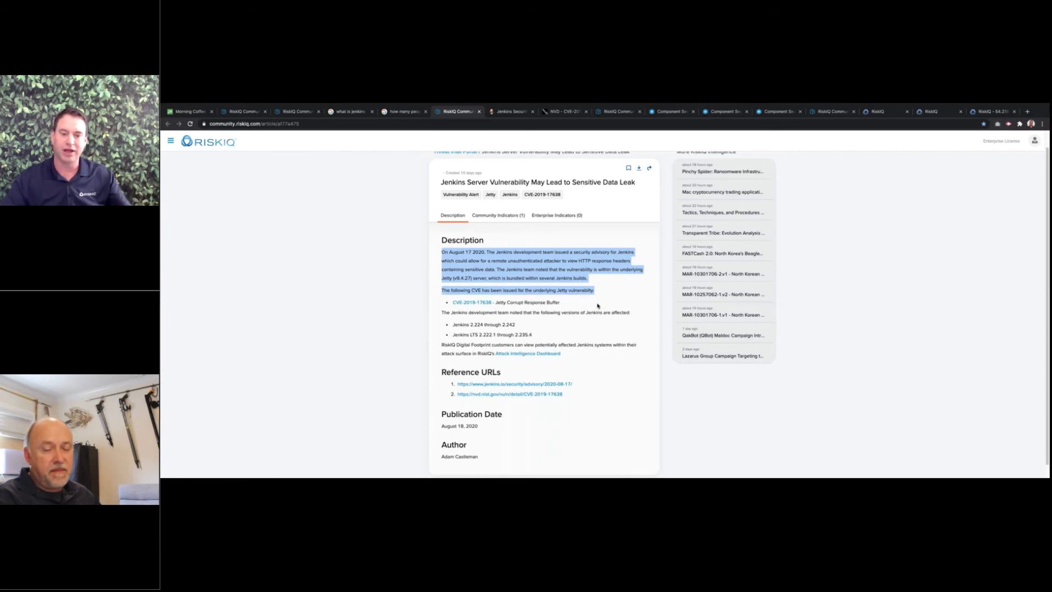
left_click(599, 304)
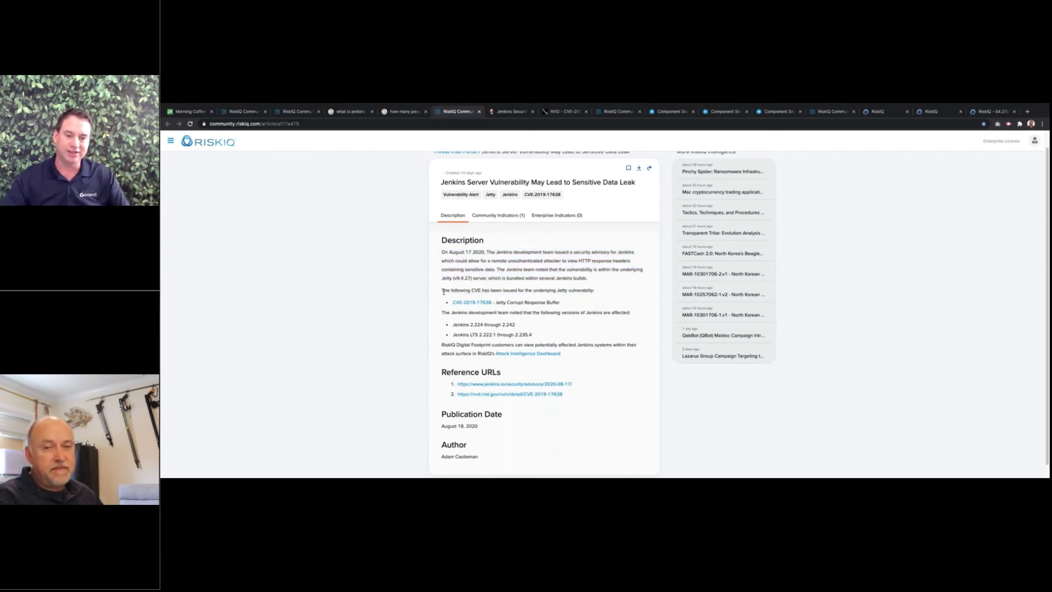
left_click_drag(444, 291, 602, 294)
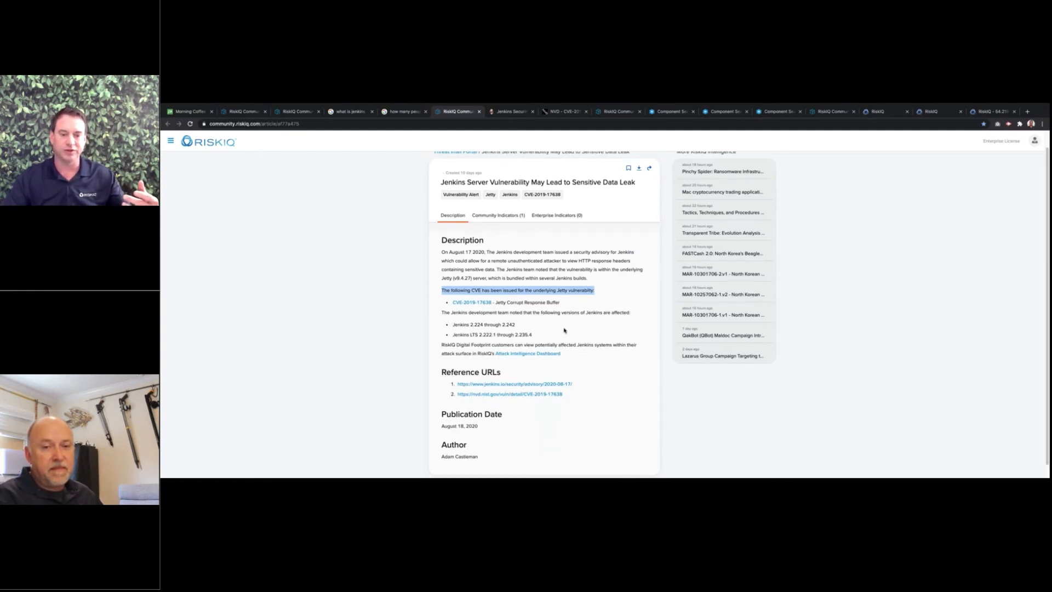
left_click(463, 331)
left_click_drag(453, 324, 545, 336)
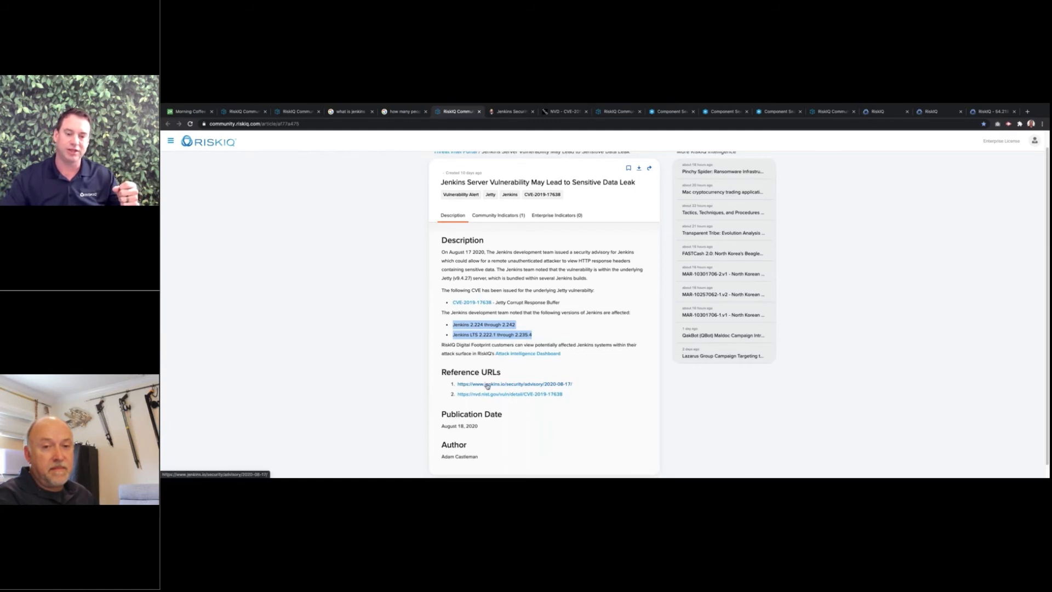
Step: View the Jenkins Security Advisory 2020-08-17, highlighting its "Buffer corruption in bundled Jetty" heading
left_click(511, 112)
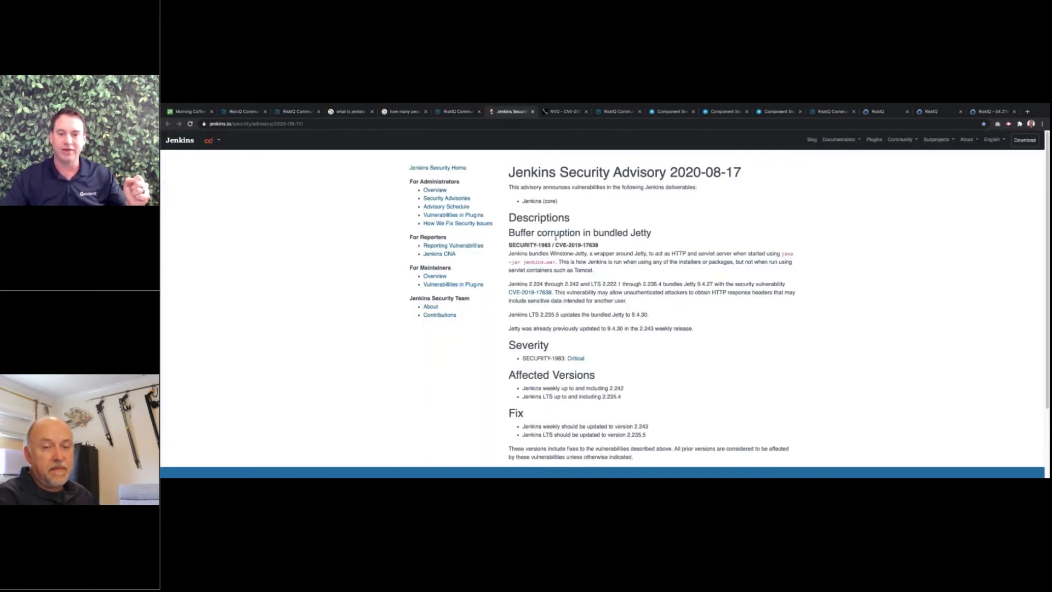
left_click_drag(515, 233, 642, 234)
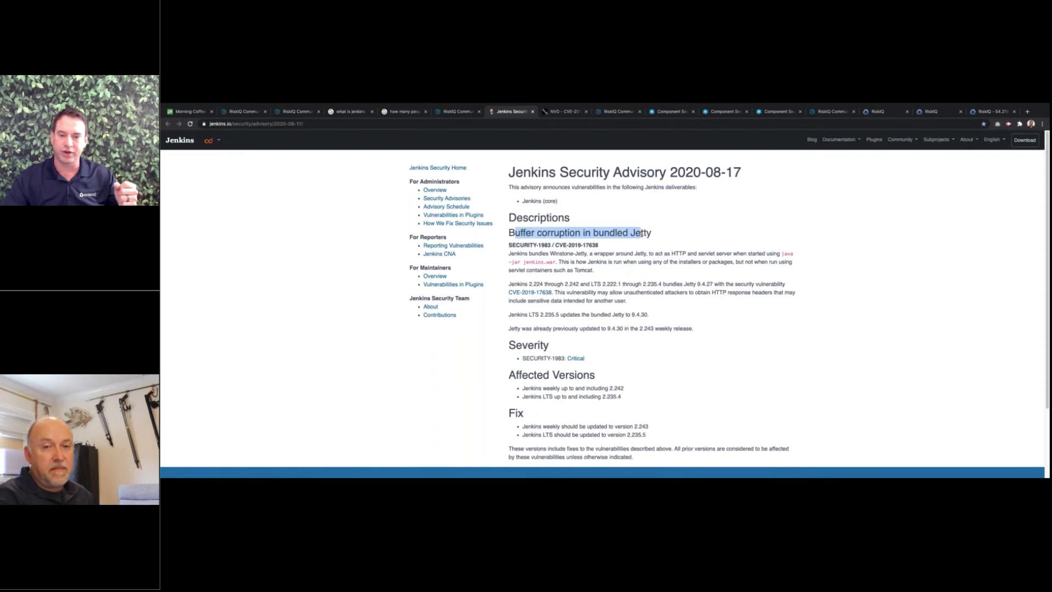
left_click(595, 347)
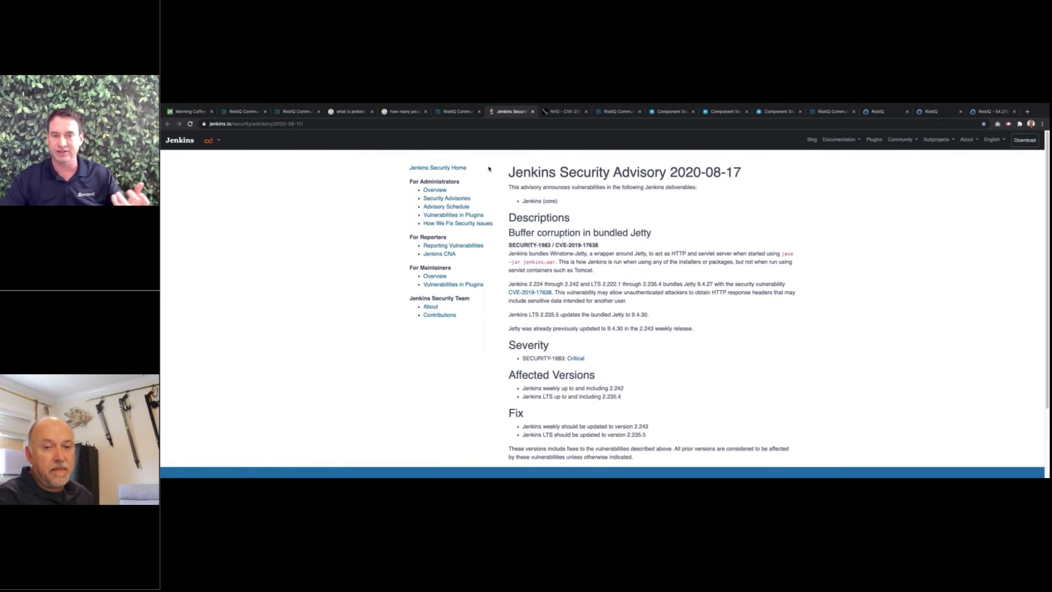
Step: Revisit the RiskIQ Jenkins article, and view the NVD detail page for CVE-2019-17638 through its description and severity
left_click(457, 112)
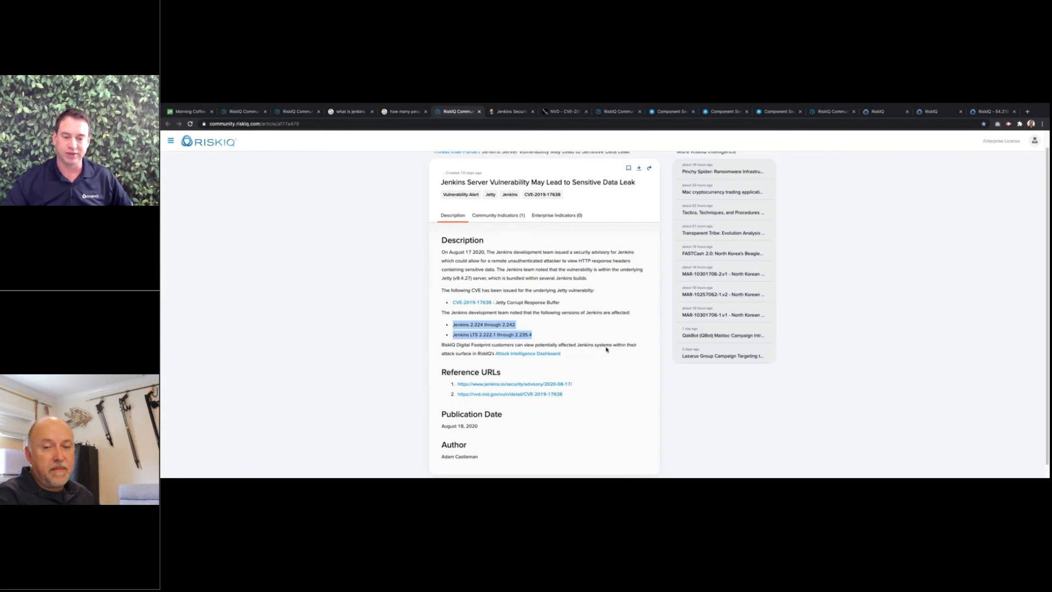
scroll(611, 350, "down", 1)
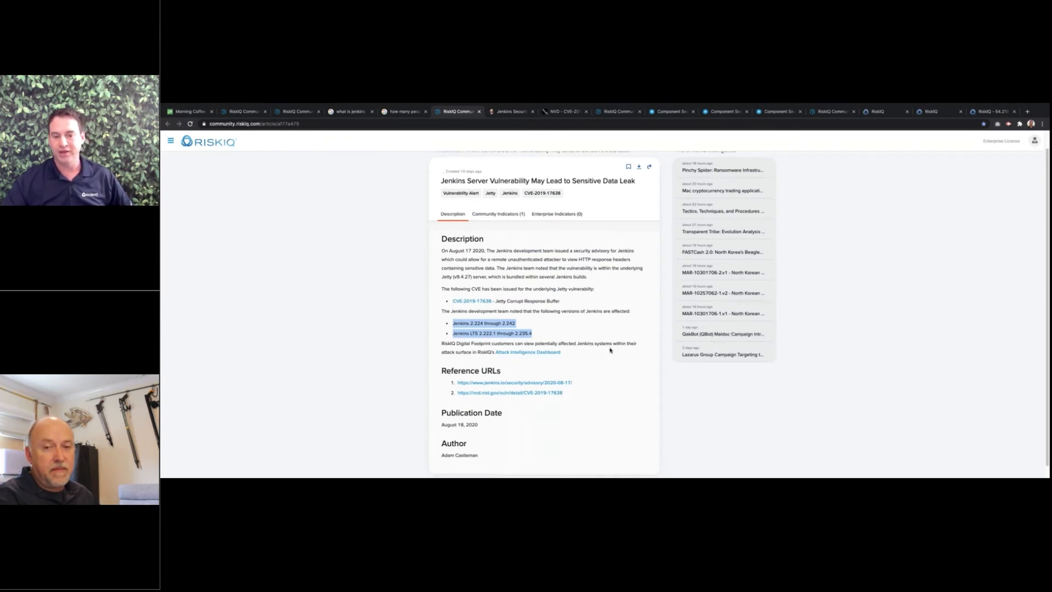
scroll(610, 350, "down", 1)
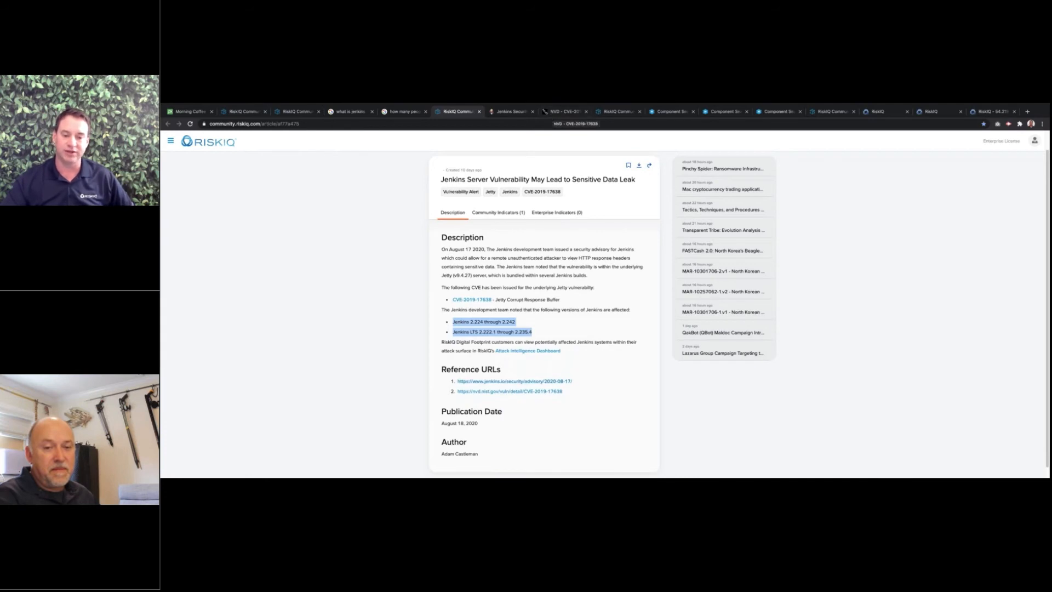
left_click(563, 113)
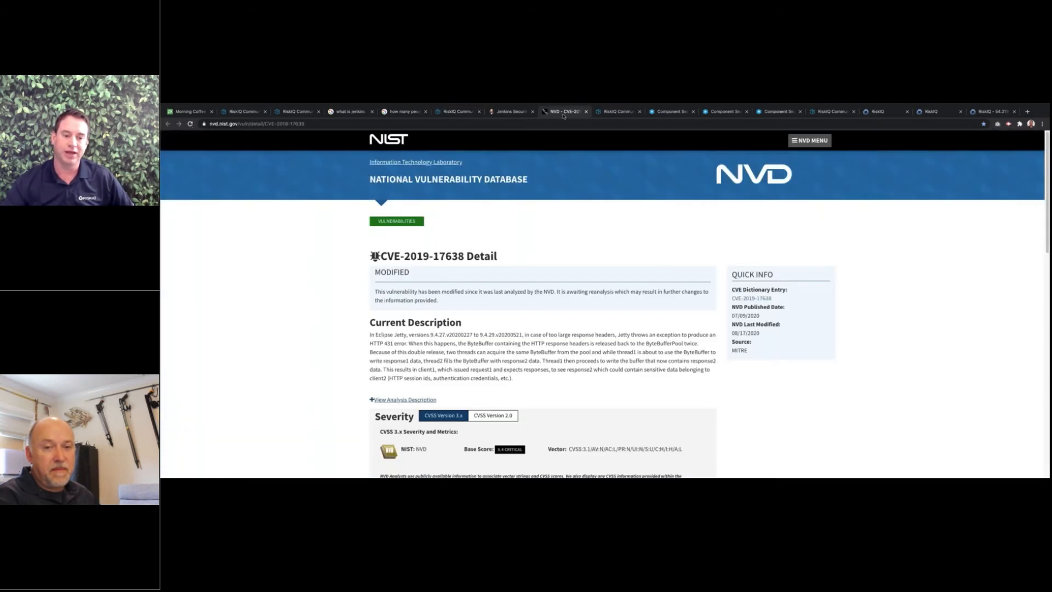
scroll(539, 357, "down", 2)
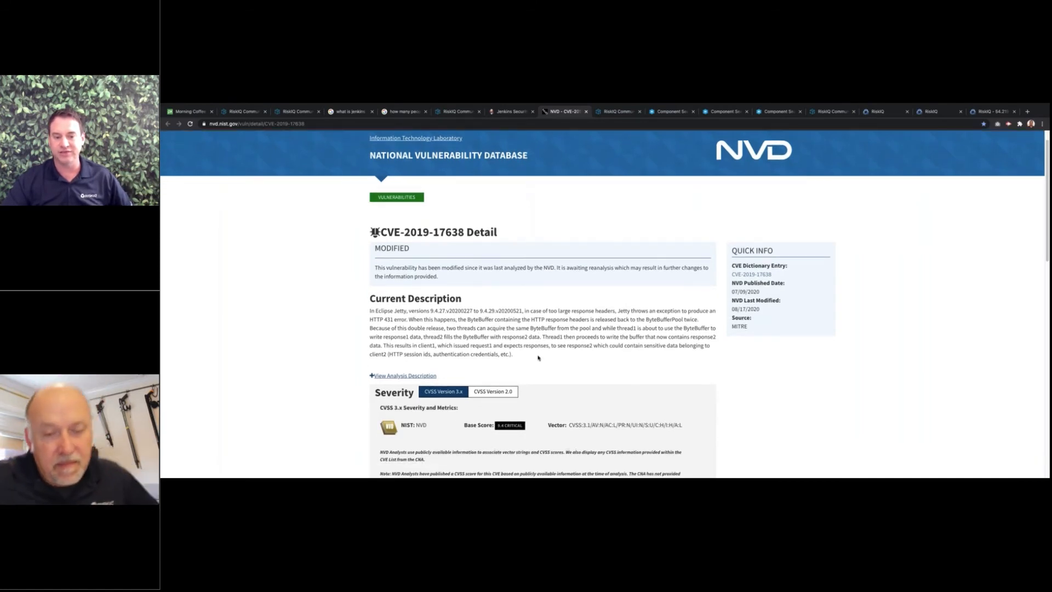
scroll(538, 358, "down", 3)
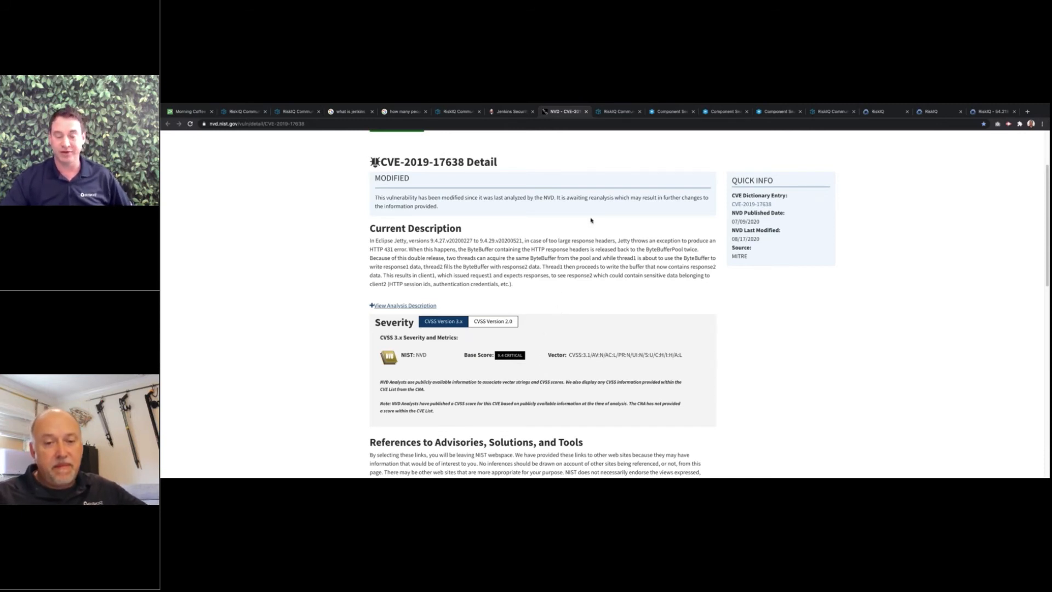
Step: Review the RiskIQ article's description and community indicators, and view the component search for the Jenkins indicator
left_click(610, 114)
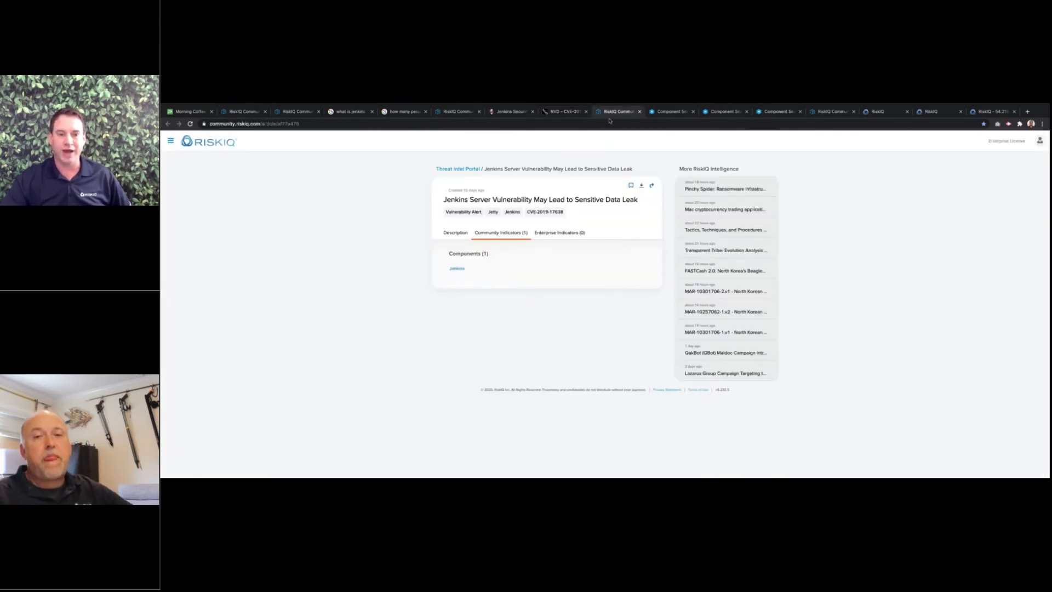
left_click(454, 233)
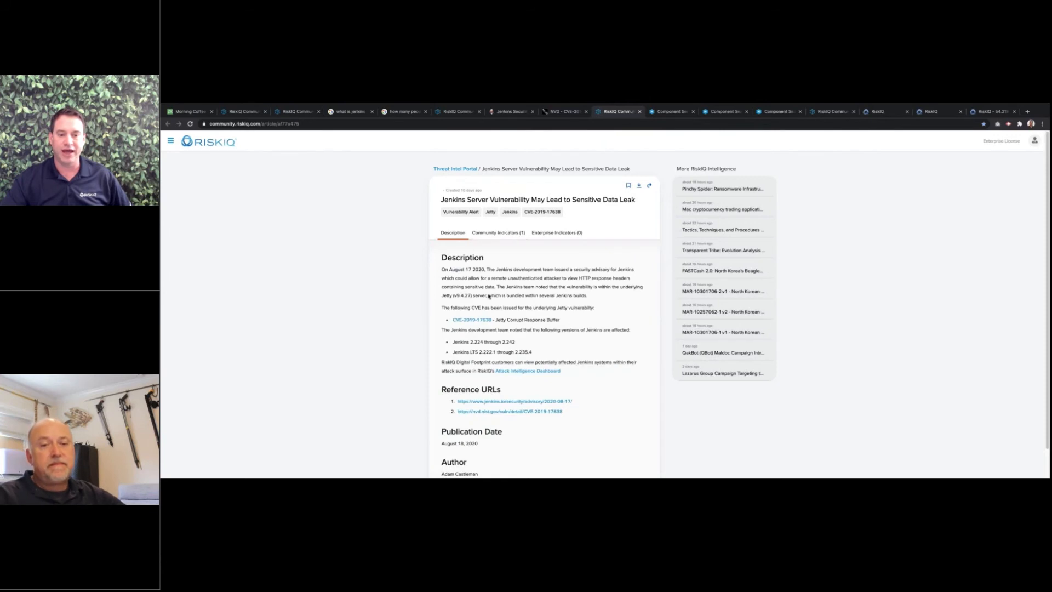
left_click(500, 234)
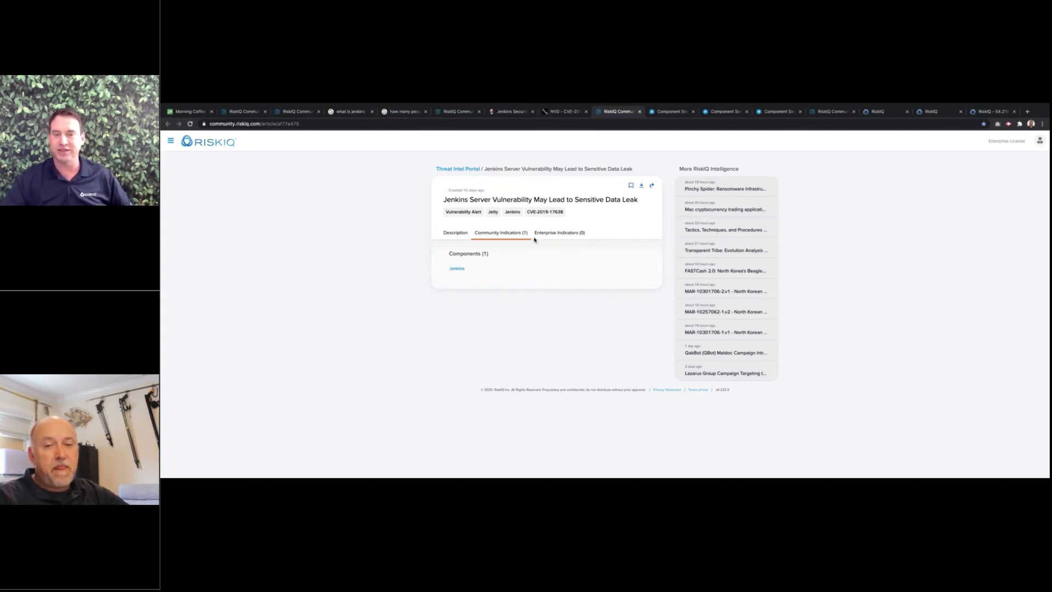
left_click(458, 269)
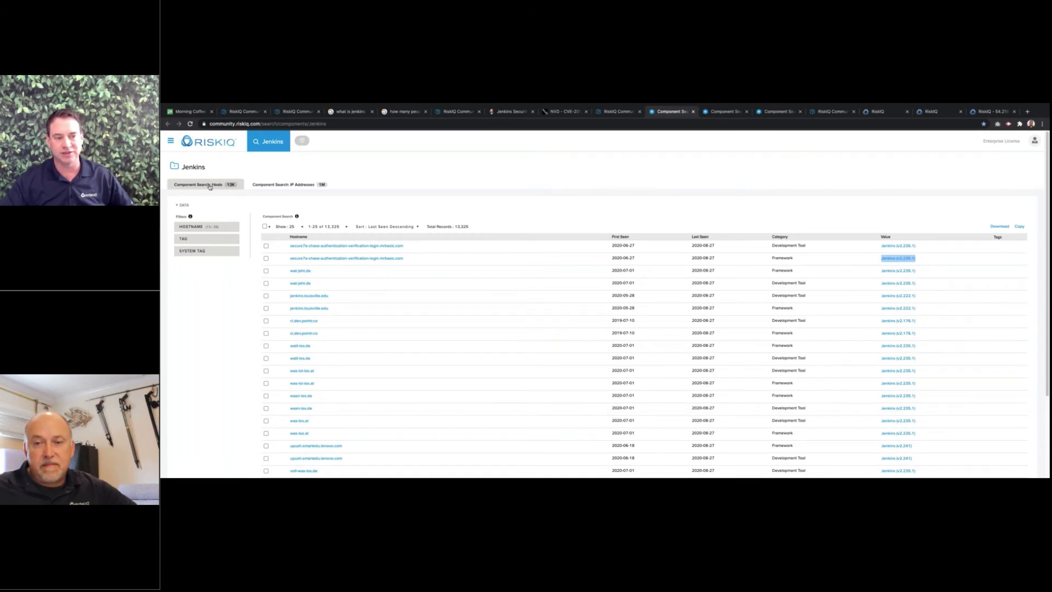
Step: View the Jenkins component search by IP addresses and the prepared searches for Jenkins version 2.235.1 as Framework and Development Tool
left_click(275, 184)
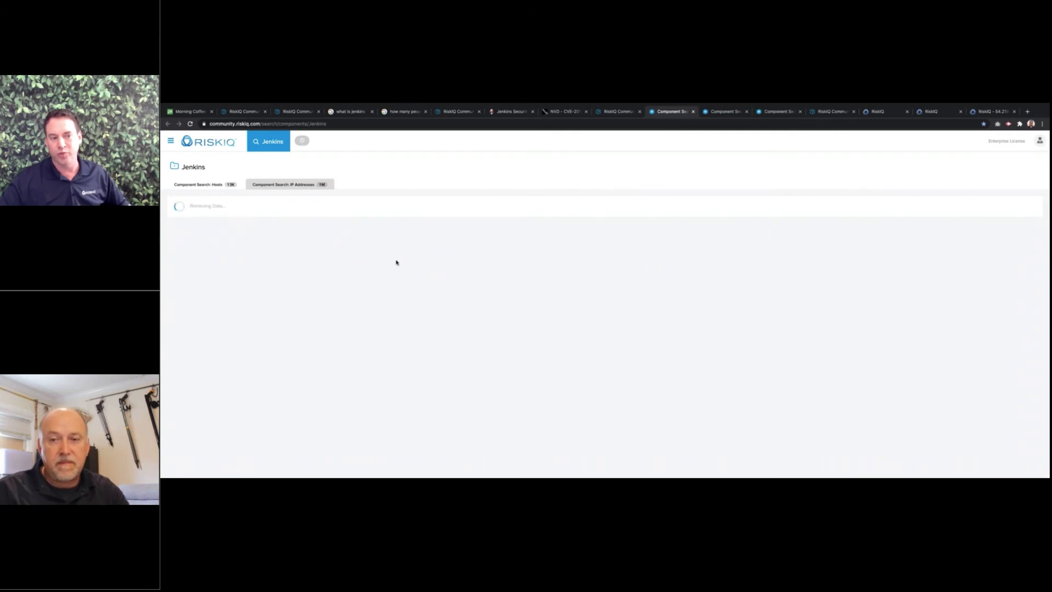
left_click(715, 113)
left_click(656, 112)
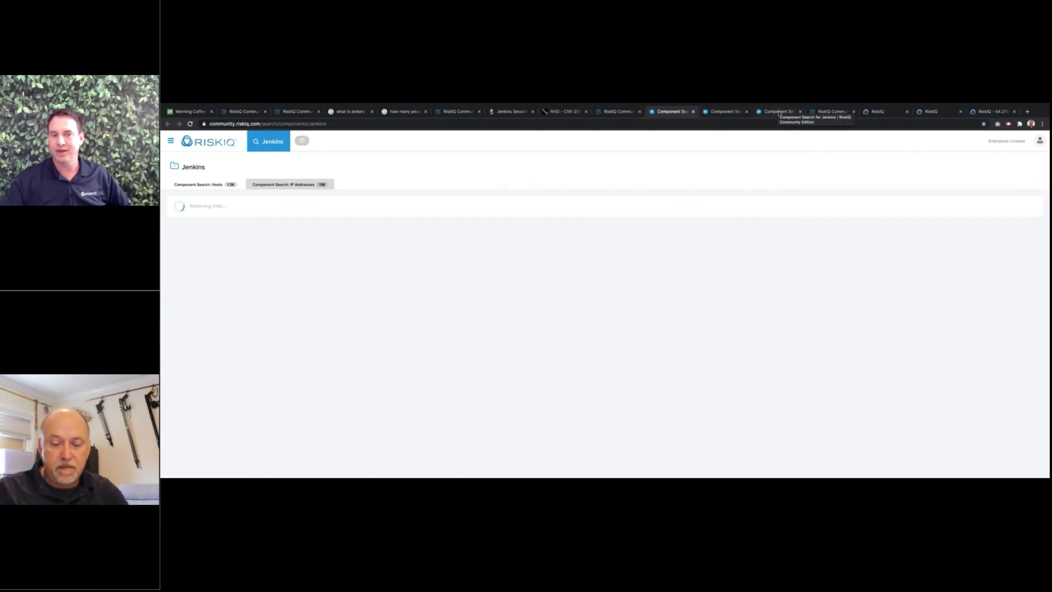
left_click(727, 112)
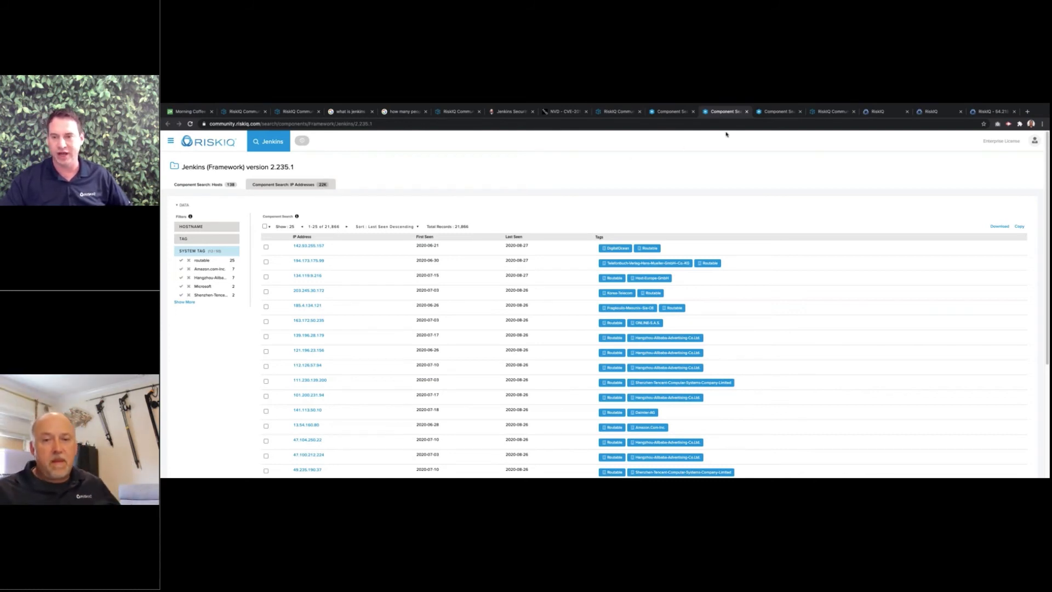
left_click(773, 113)
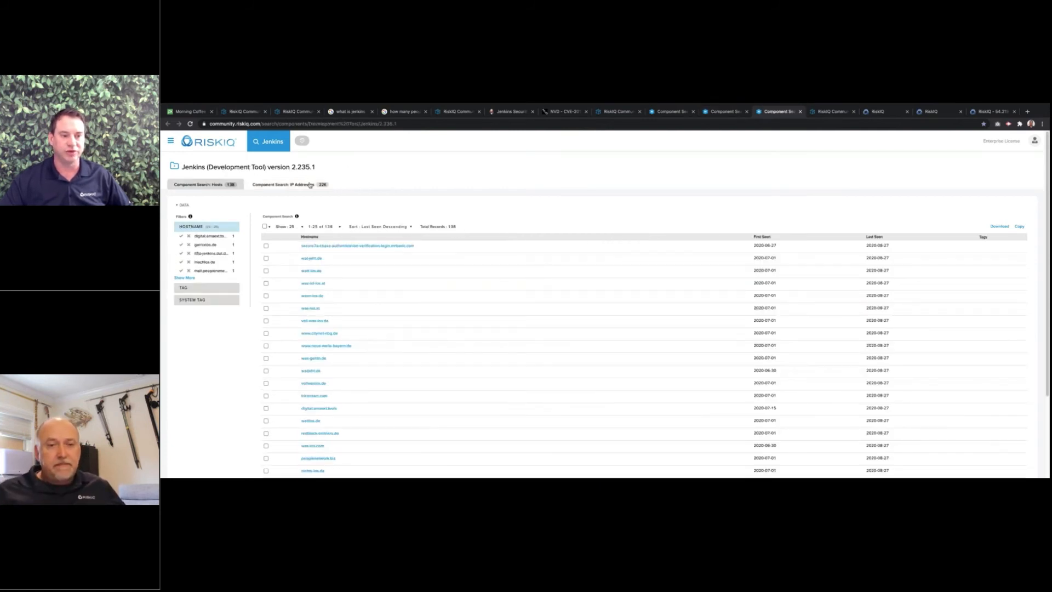
Step: Return to the article's Attack Intelligence Dashboard reference and view the RiskIQ Attack Intelligence Dashboard from its overview
left_click(823, 113)
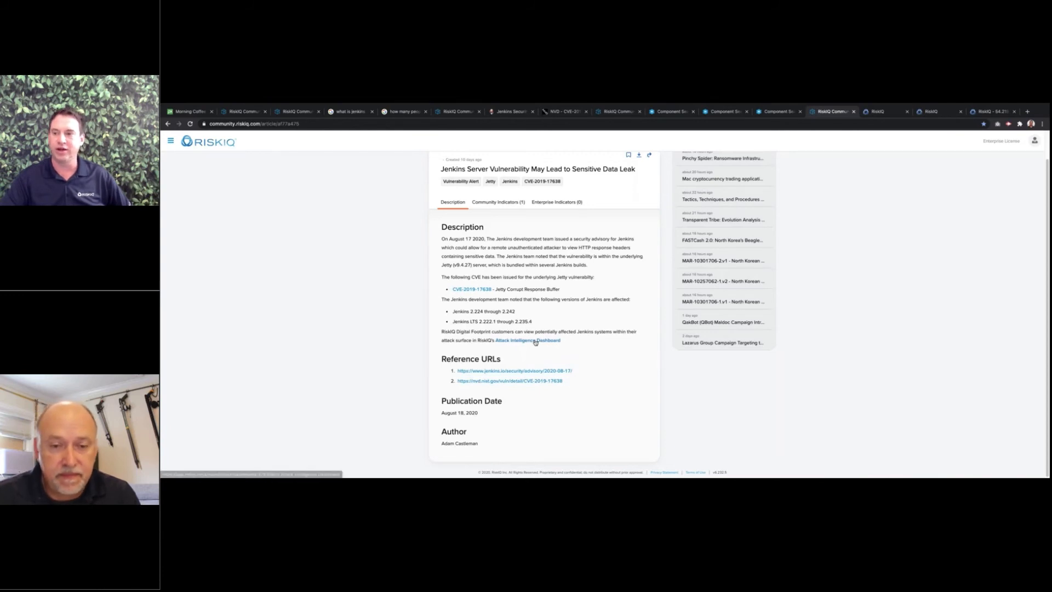
left_click(880, 112)
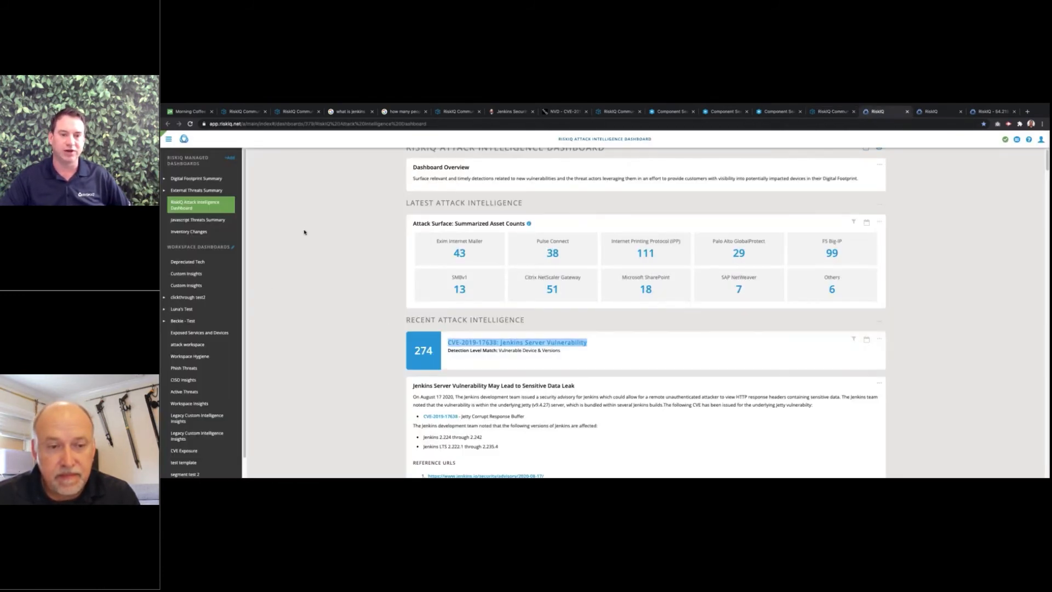
scroll(305, 232, "up", 1)
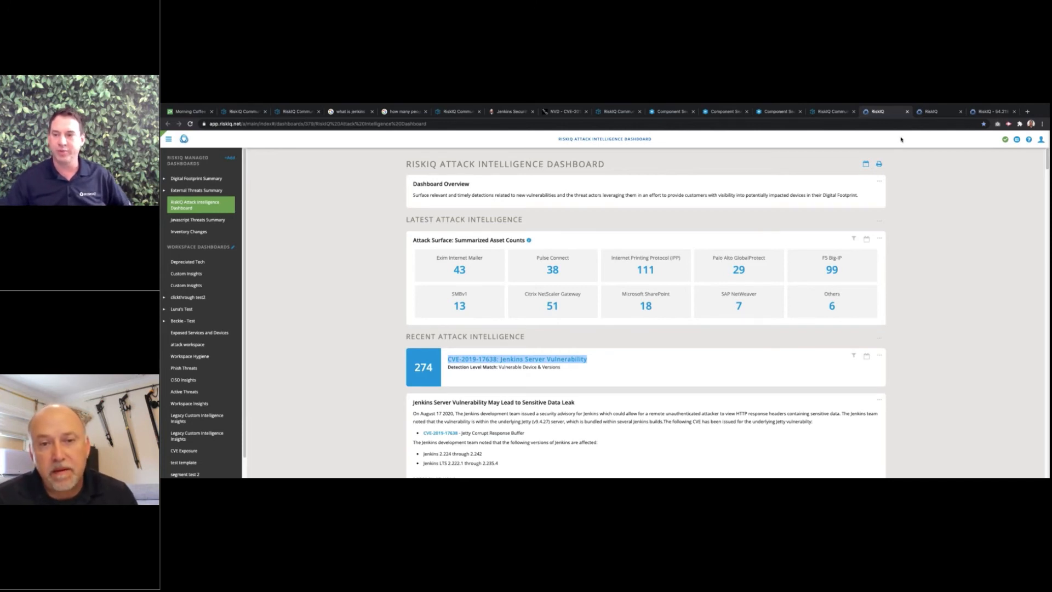
Step: Look back through the open Jenkins component searches, ending on the IP addresses for Jenkins (Framework) version 2.235.1
left_click(779, 112)
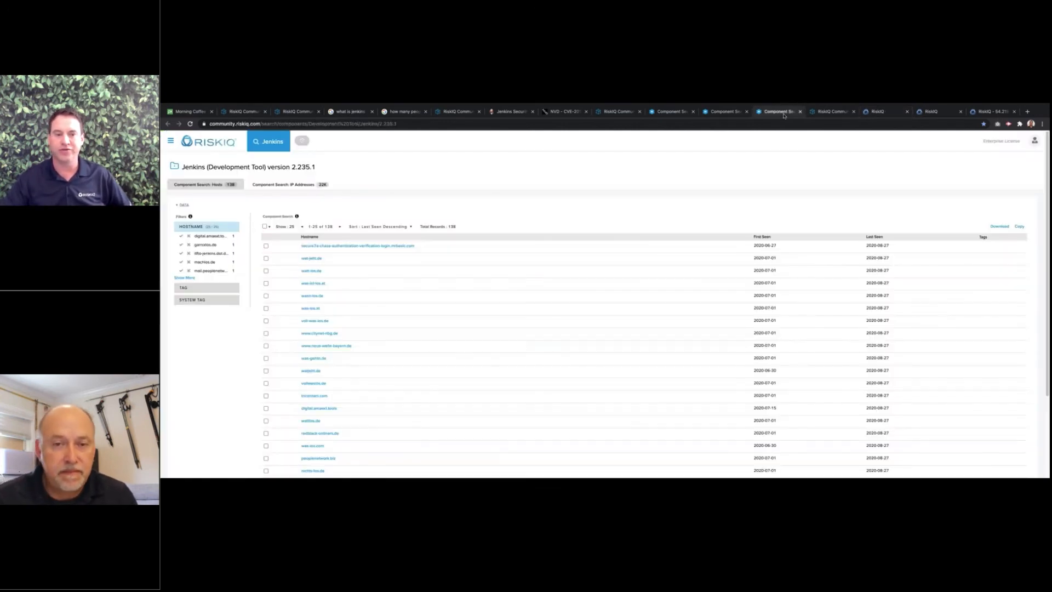
left_click(732, 113)
left_click(688, 110)
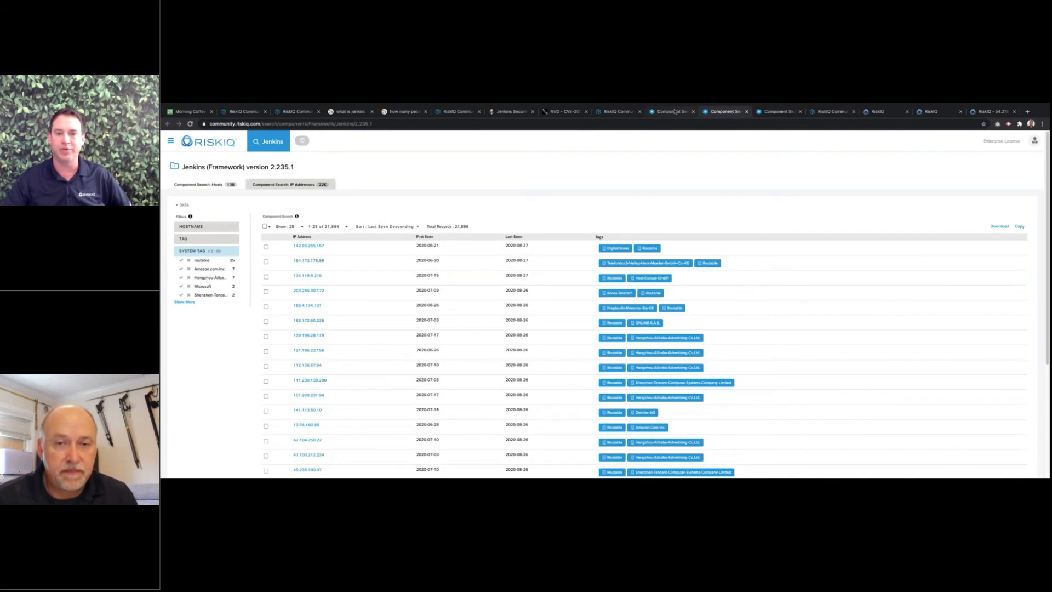
left_click(719, 111)
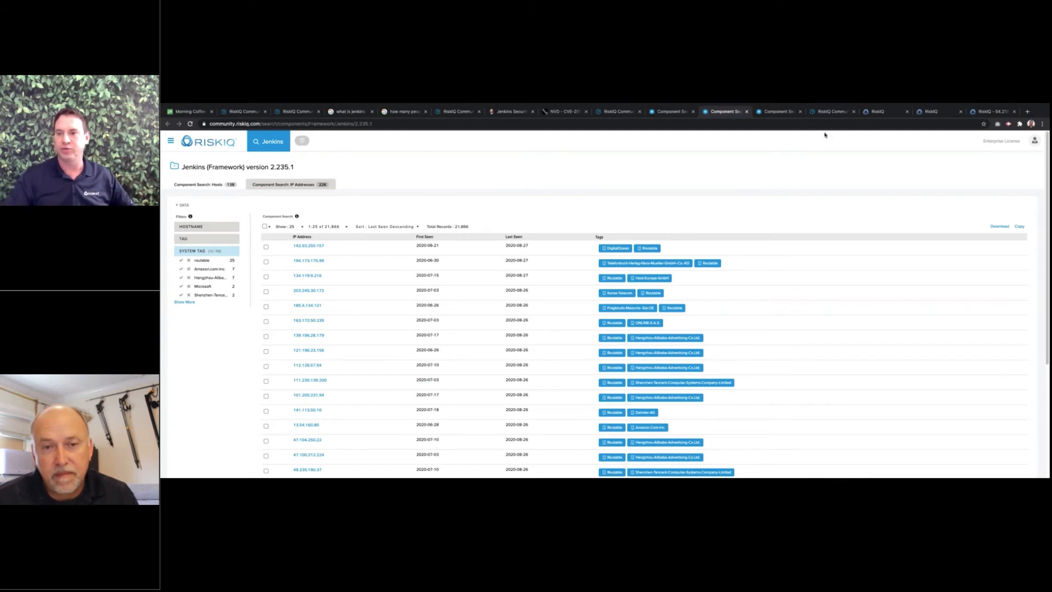
Step: View the dashboard's CVE-2019-17638 entry and its inventory list of affected IP addresses, expanding the ASN filter to show its values
left_click(879, 112)
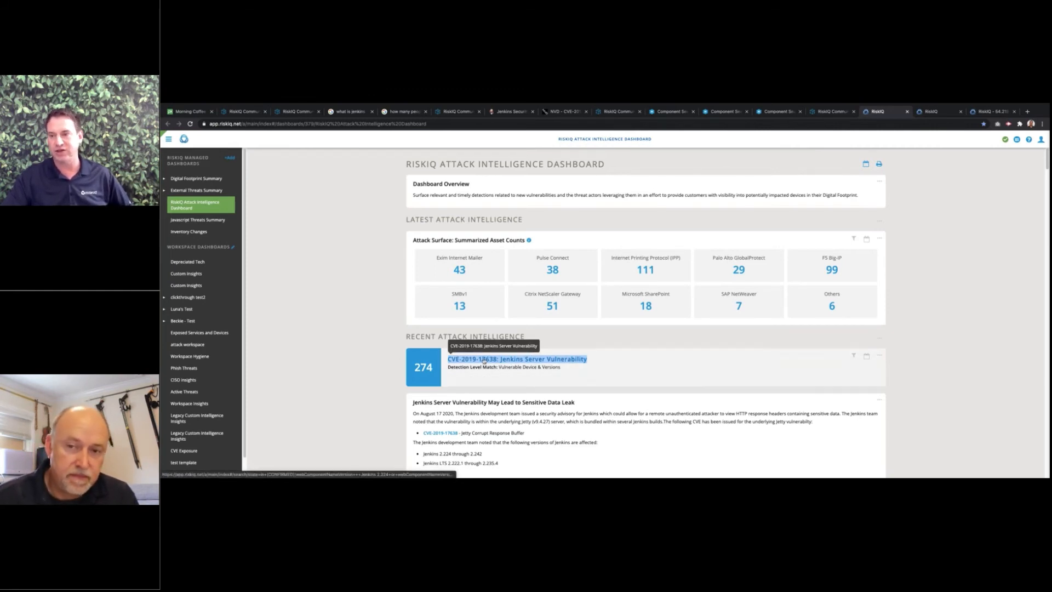
left_click(930, 111)
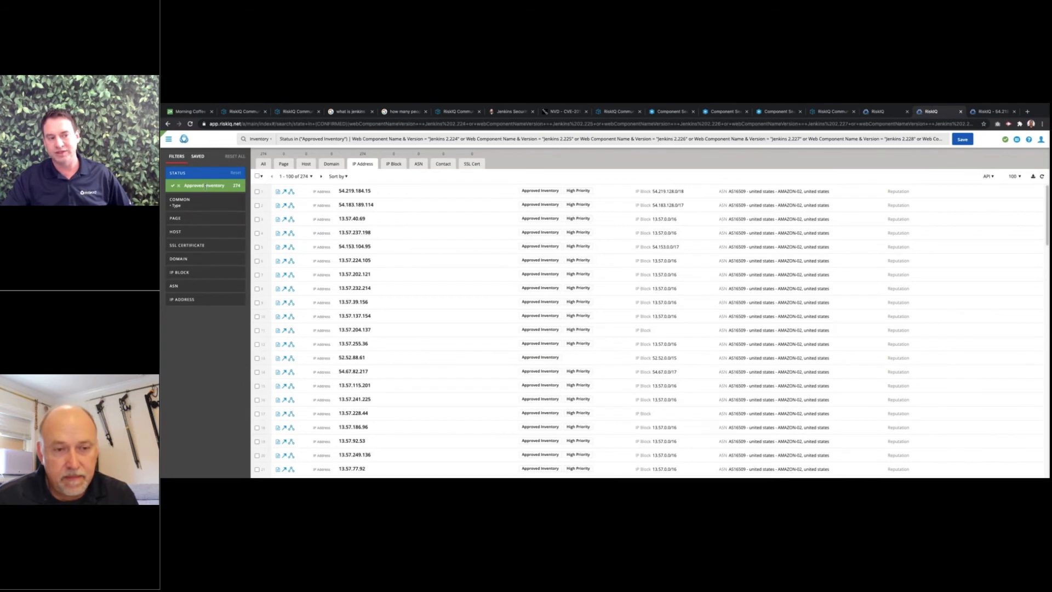
left_click(173, 287)
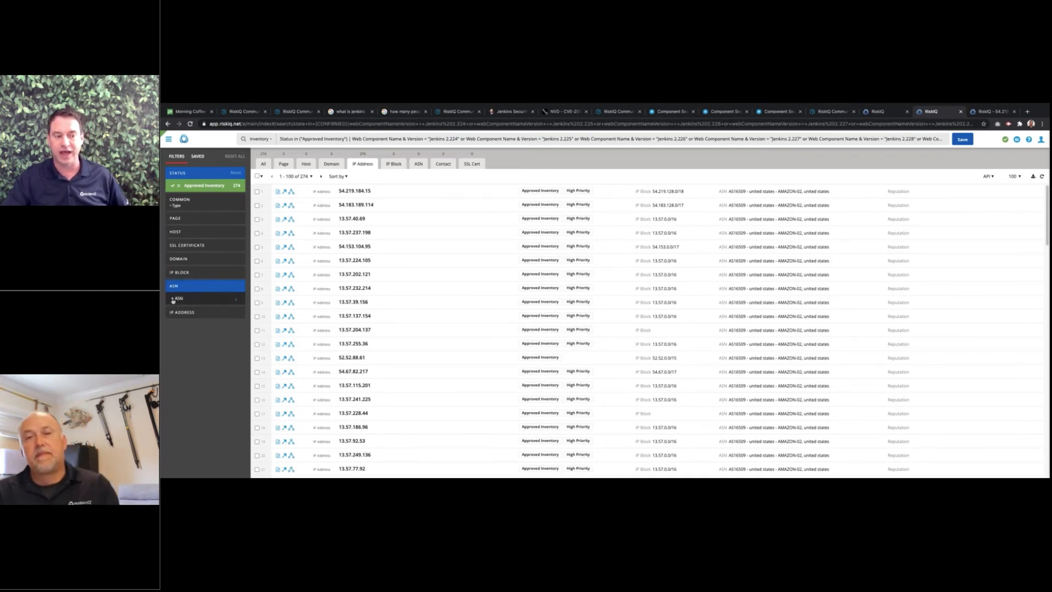
left_click(173, 298)
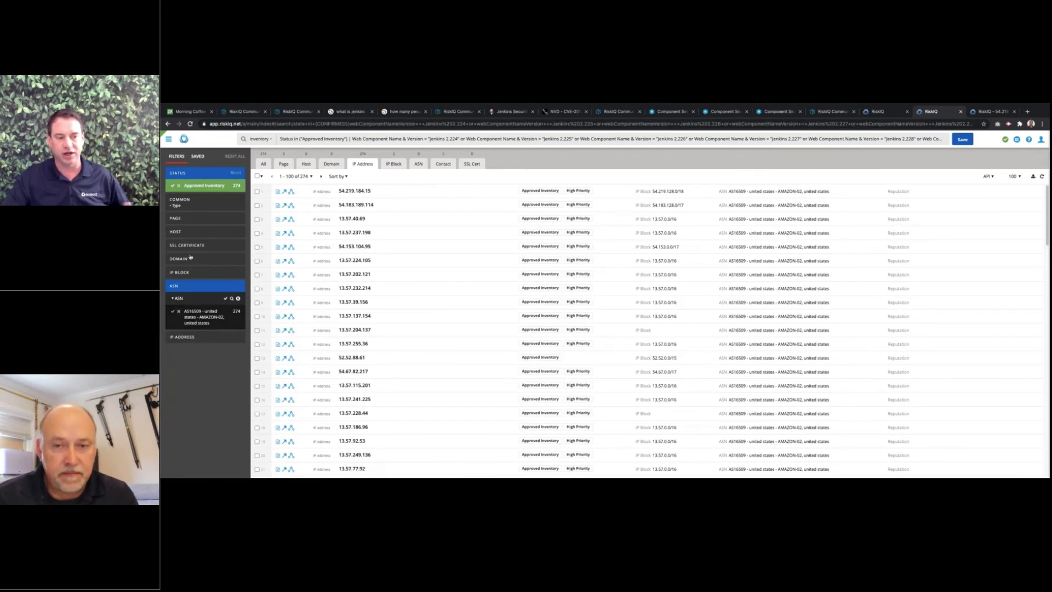
Step: Expand the IP Block filter of the affected IP address inventory and view the detail page for 54.219.184.15
left_click(189, 273)
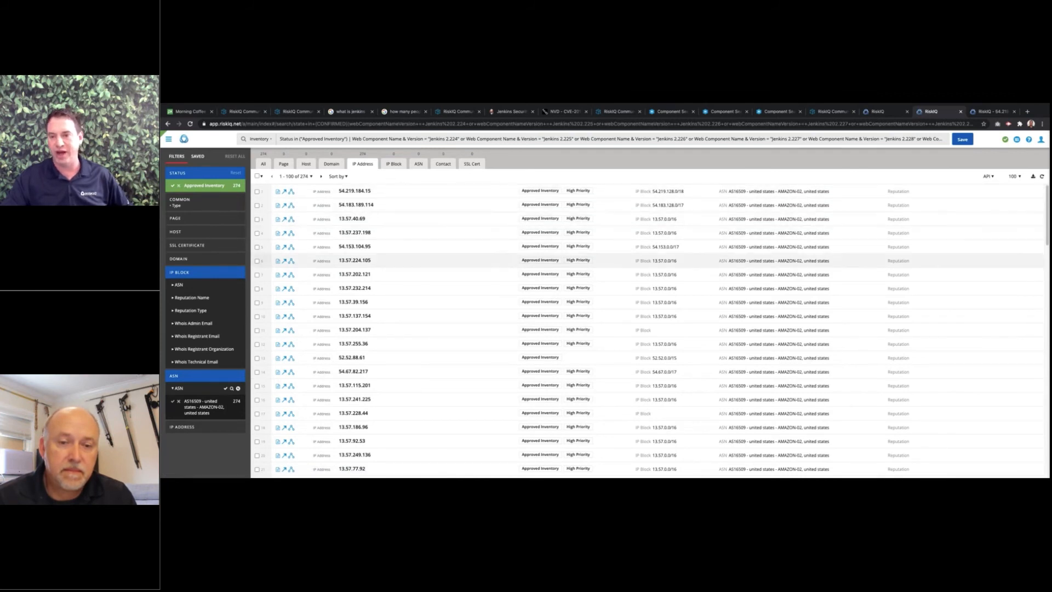
left_click(991, 113)
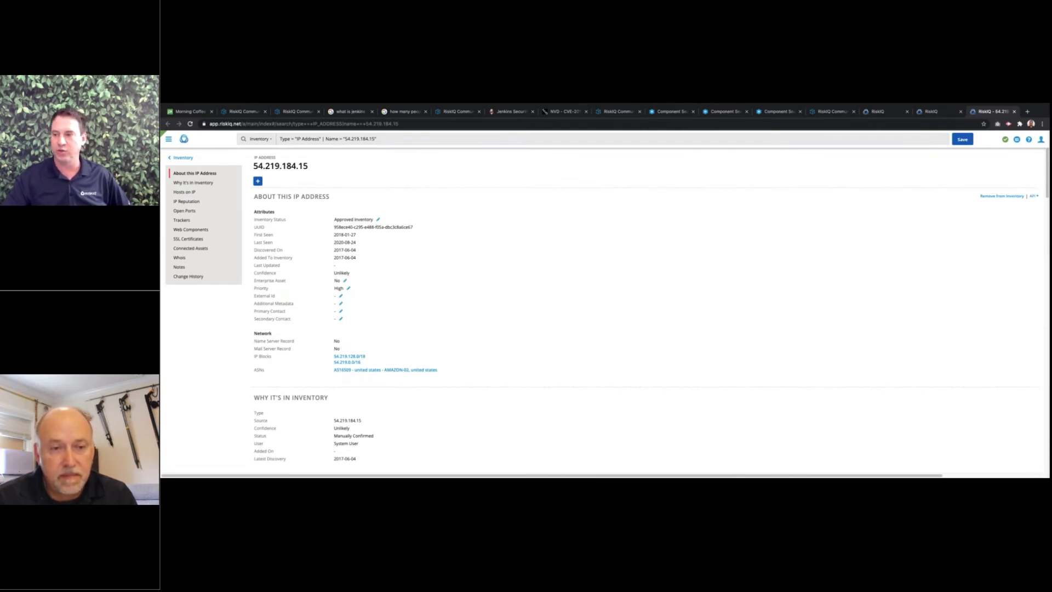
left_click(941, 113)
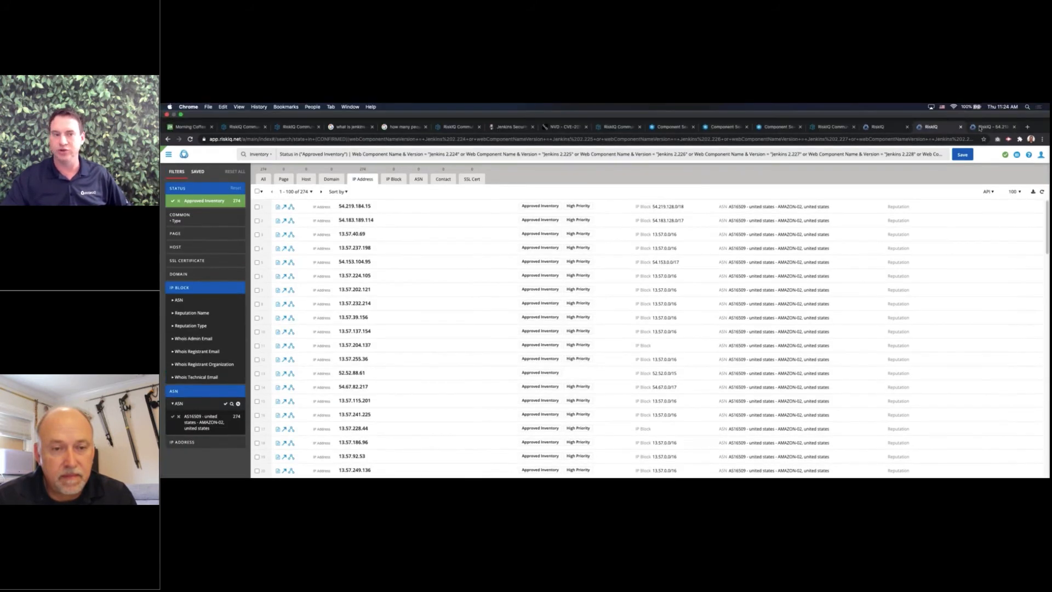
left_click(981, 128)
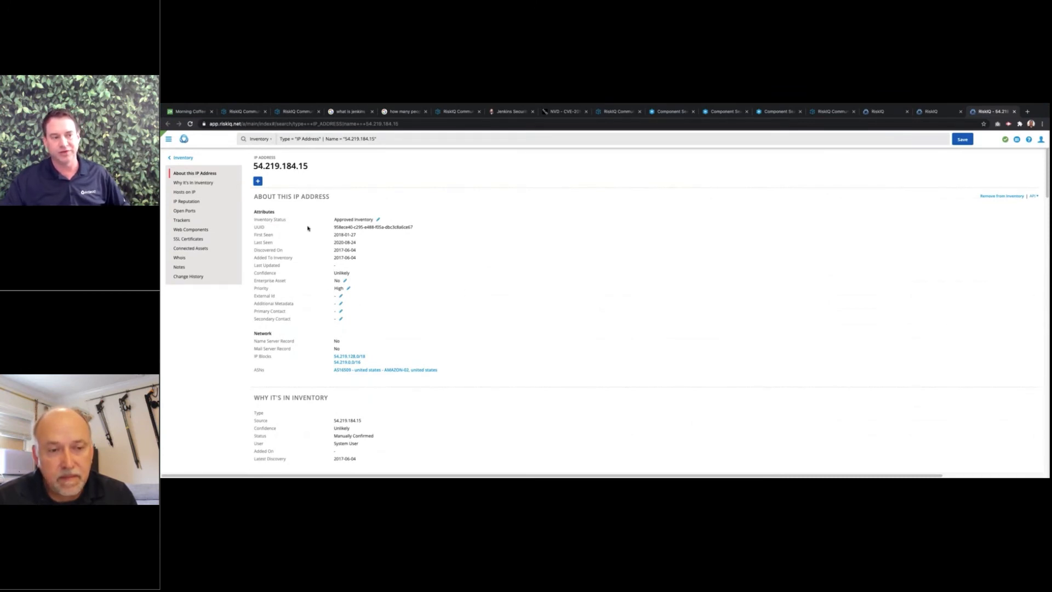
Step: Examine the IP address's attributes, its discovery chain under Why It's In Inventory, and its open ports with their banners
left_click(188, 211)
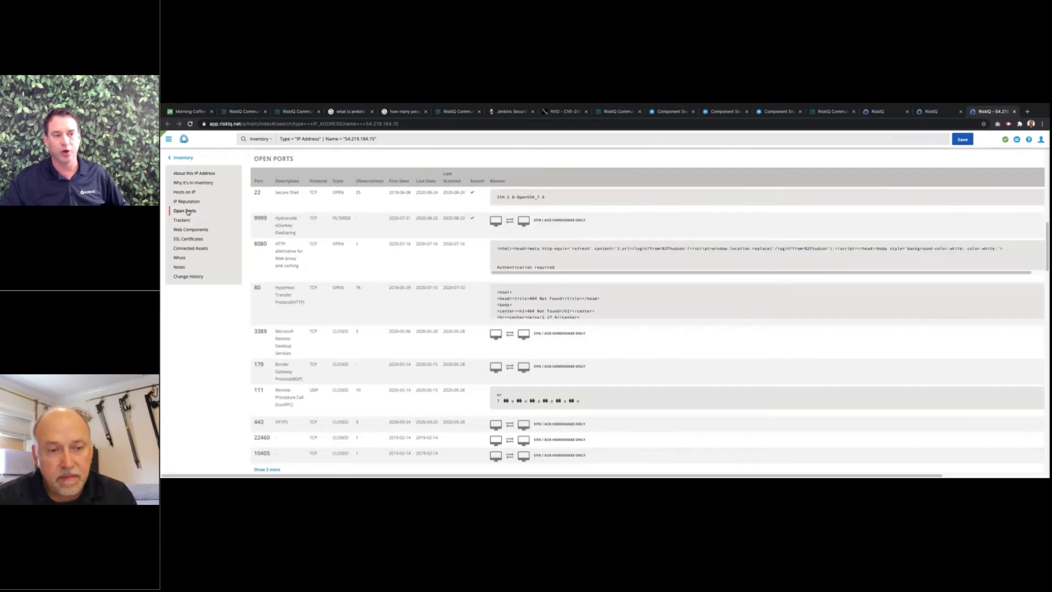
left_click(189, 173)
scroll(360, 263, "down", 4)
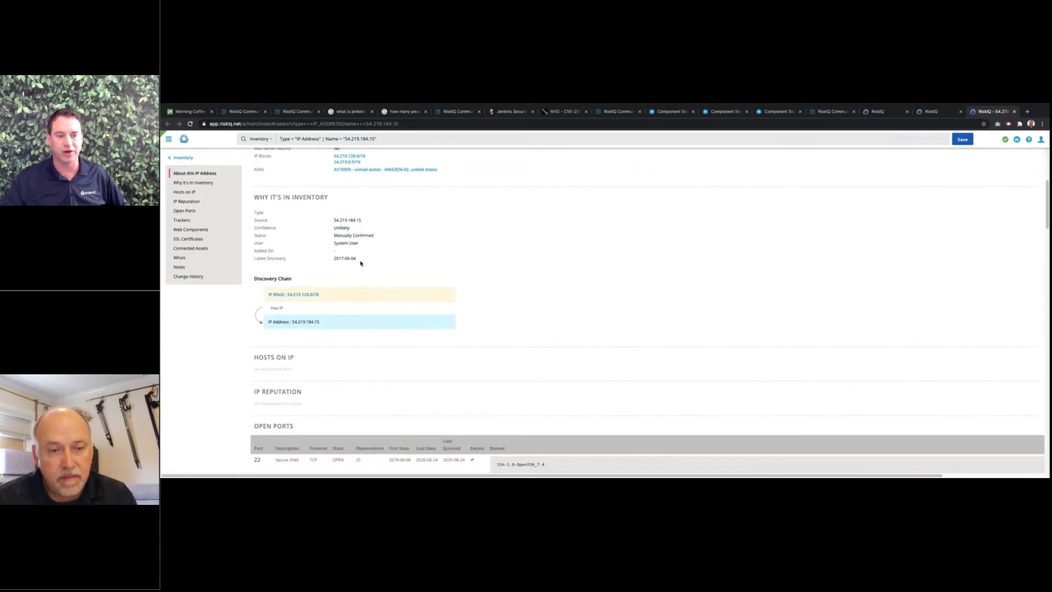
scroll(360, 264, "down", 3)
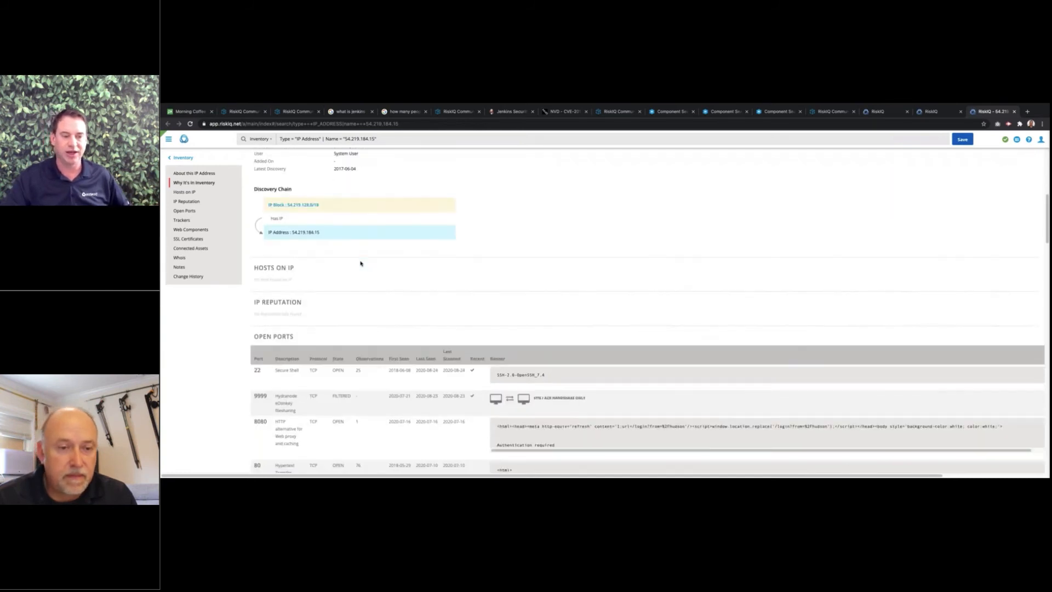
scroll(361, 263, "down", 1)
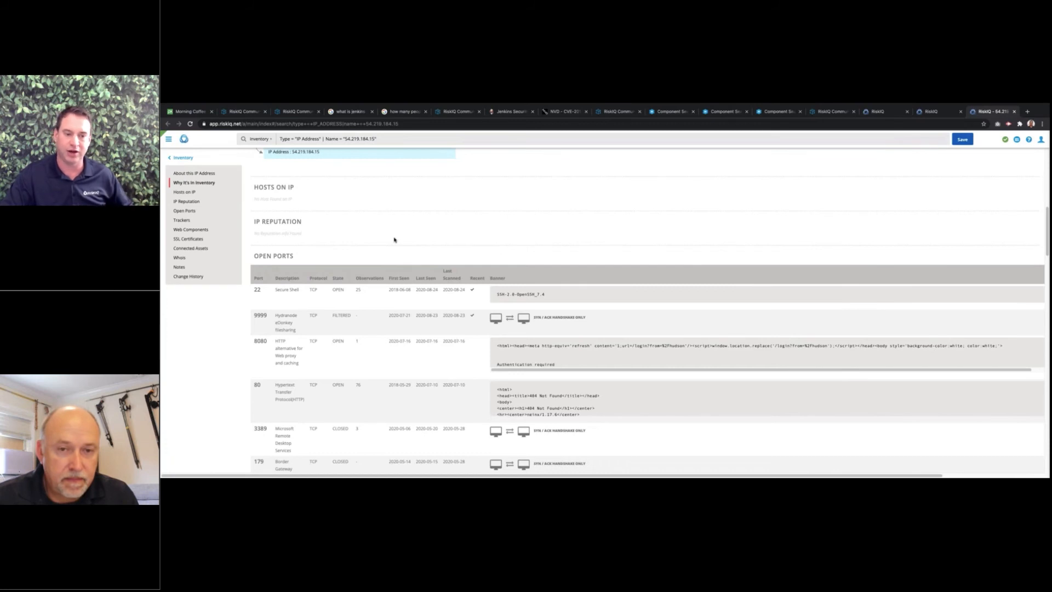
scroll(394, 240, "down", 1)
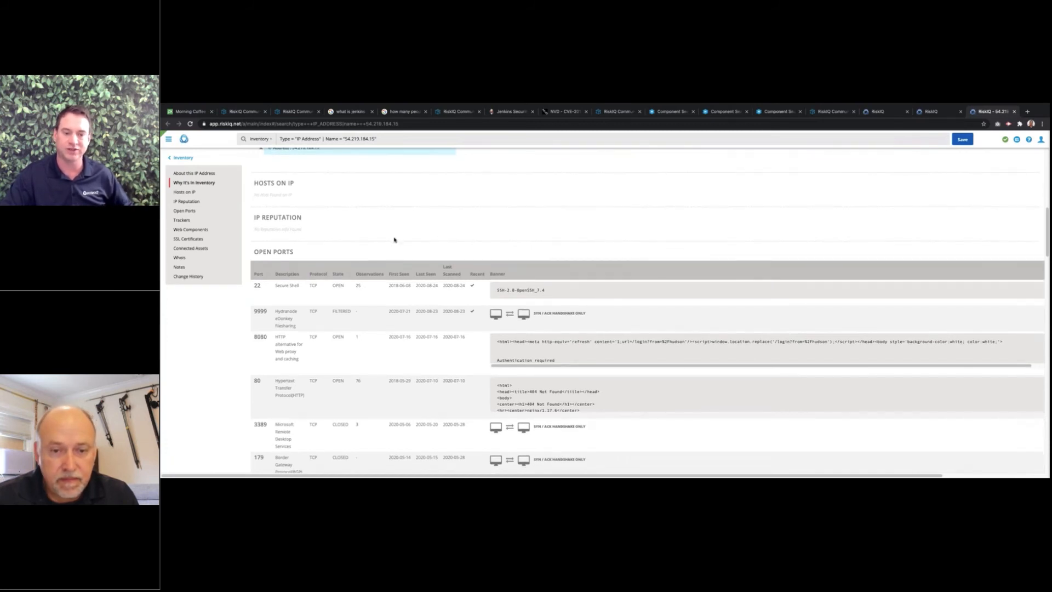
scroll(394, 240, "down", 3)
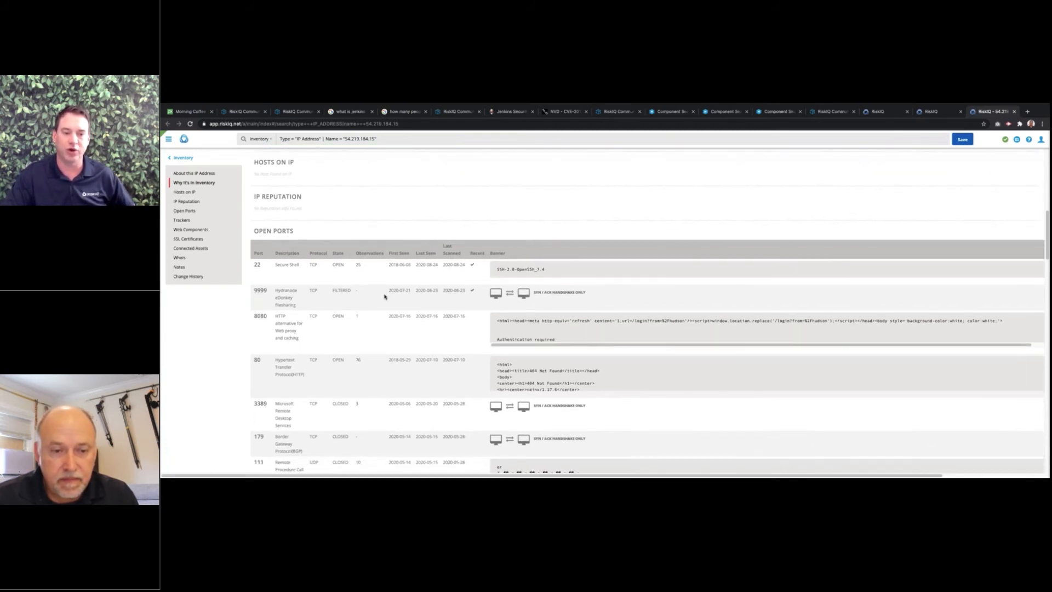
scroll(473, 271, "down", 2)
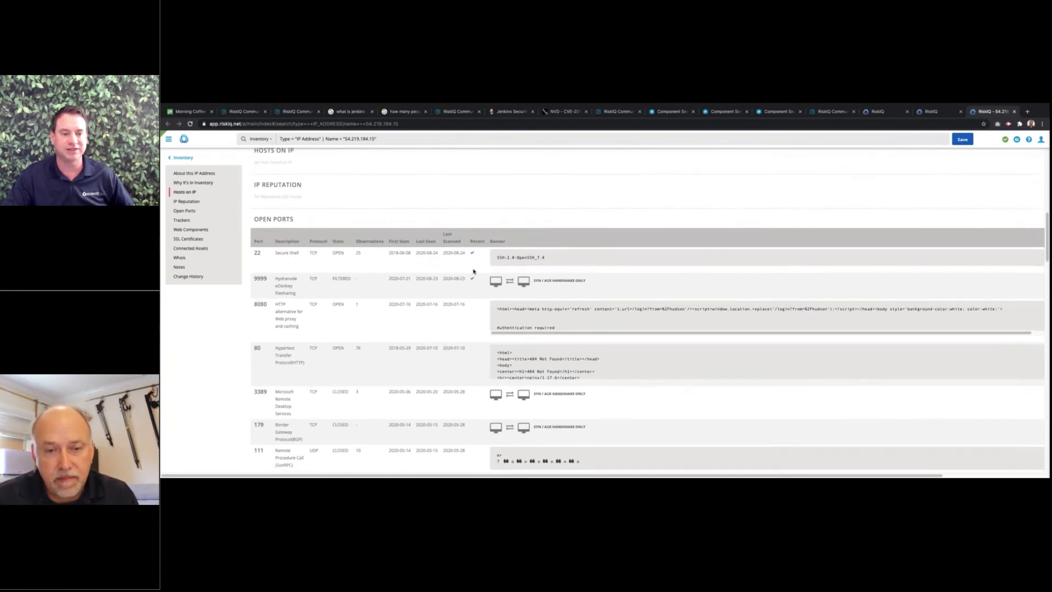
scroll(417, 296, "down", 5)
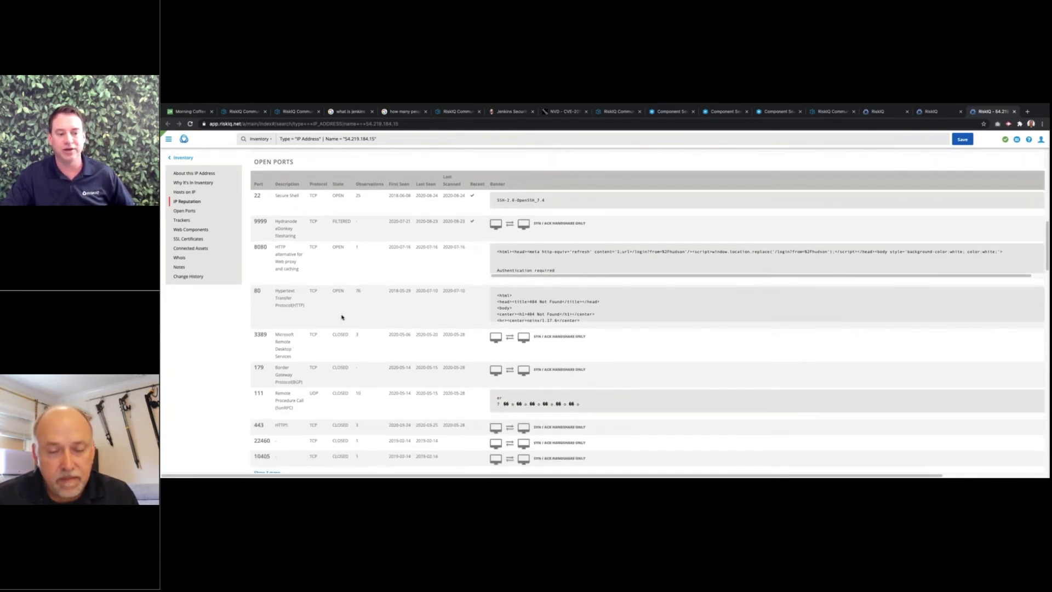
scroll(342, 317, "down", 1)
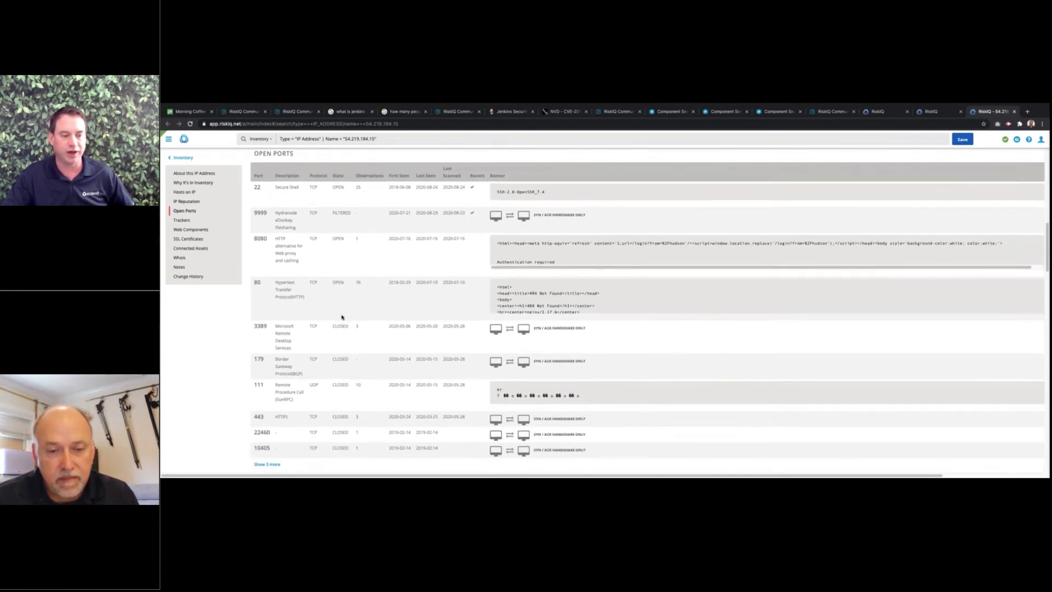
Step: Examine the web components recorded for 54.219.184.15 and expand the list to show all of them
scroll(342, 317, "down", 12)
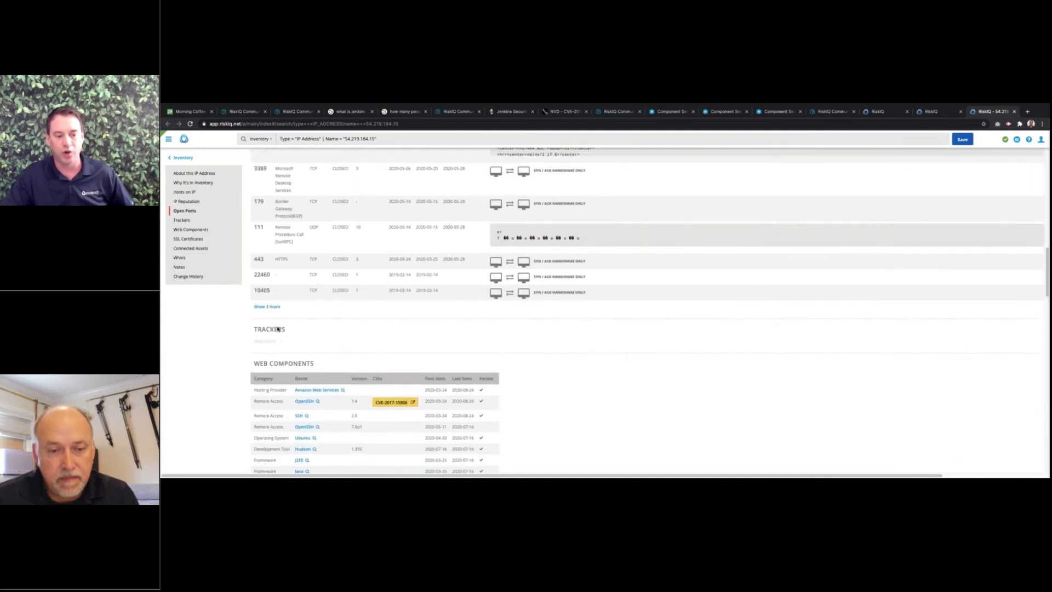
scroll(278, 329, "up", 10)
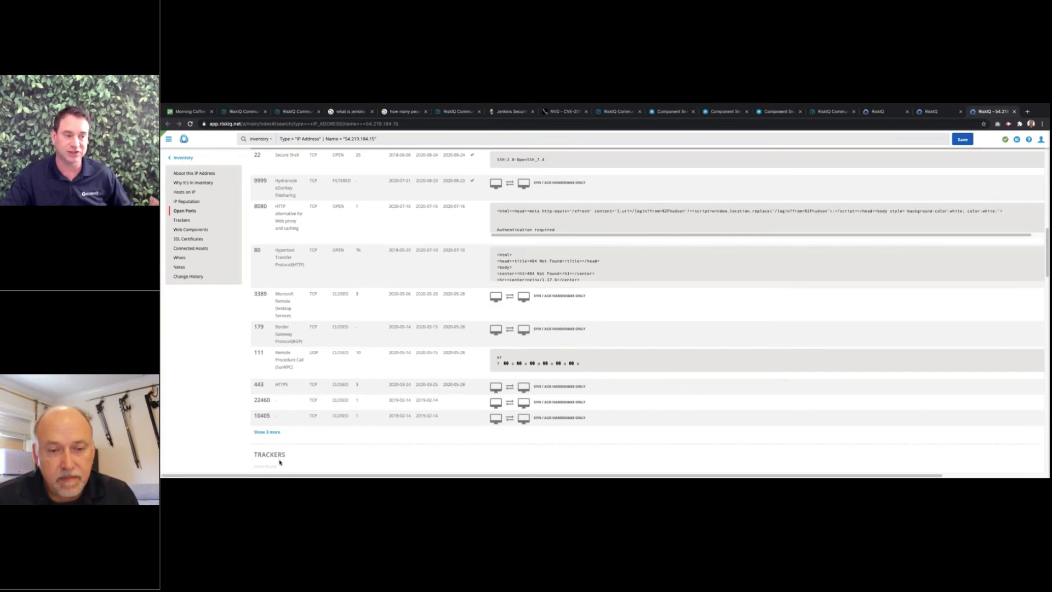
scroll(281, 455, "down", 3)
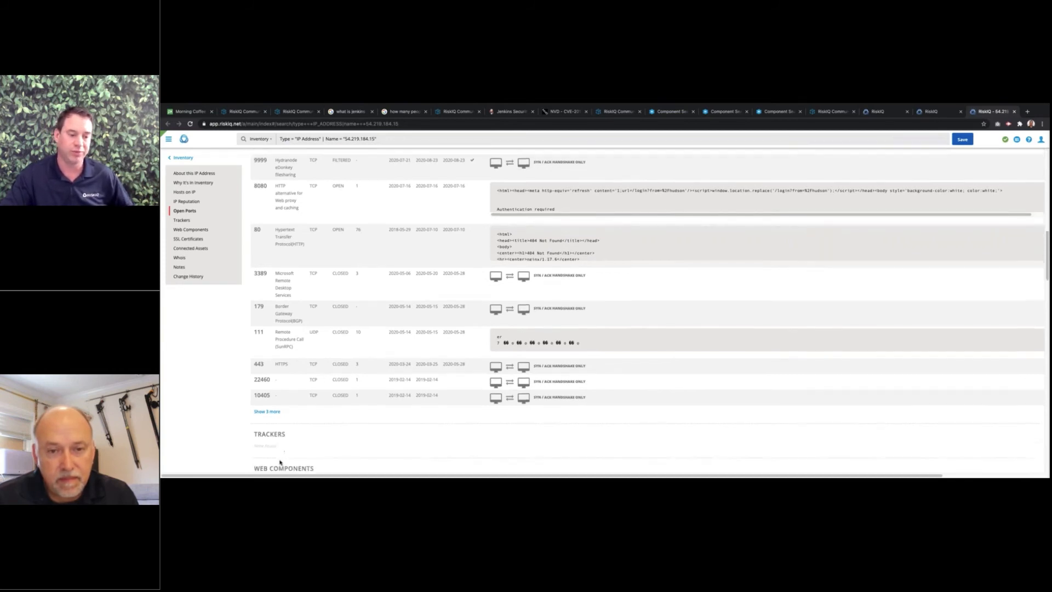
scroll(281, 443, "down", 5)
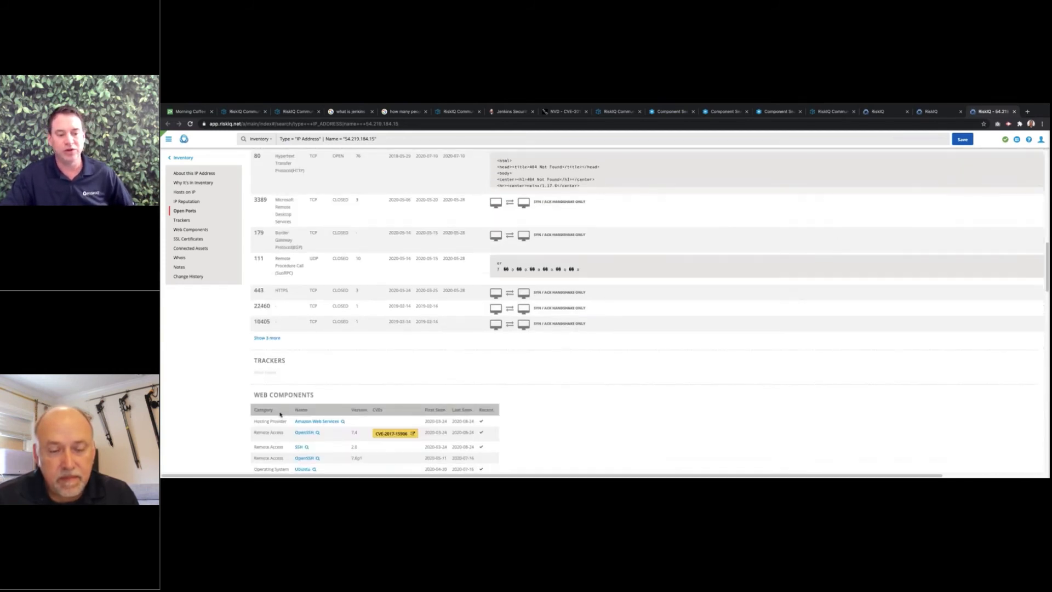
scroll(280, 415, "down", 8)
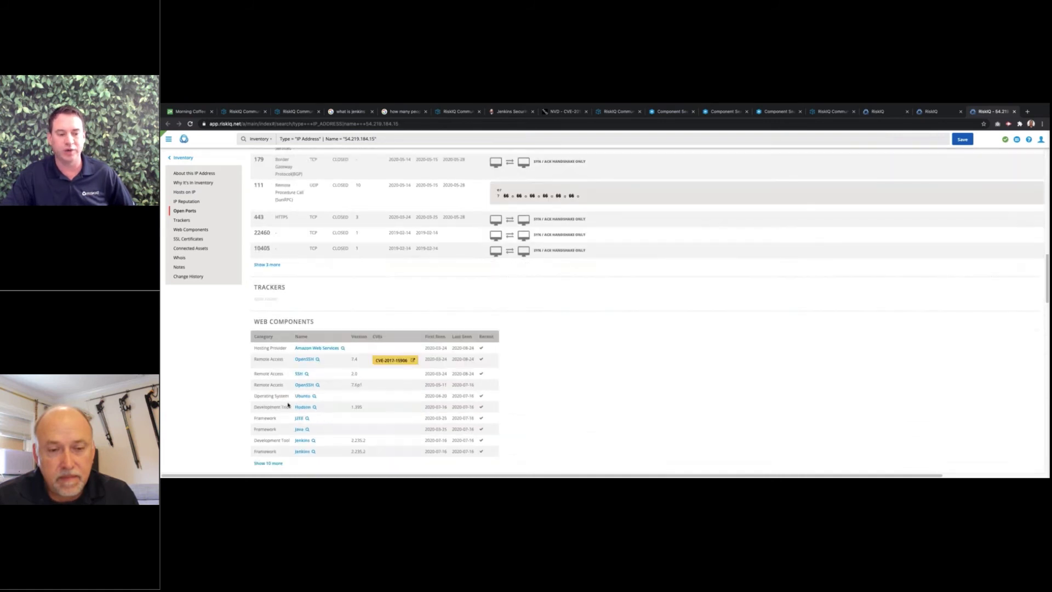
scroll(288, 405, "down", 12)
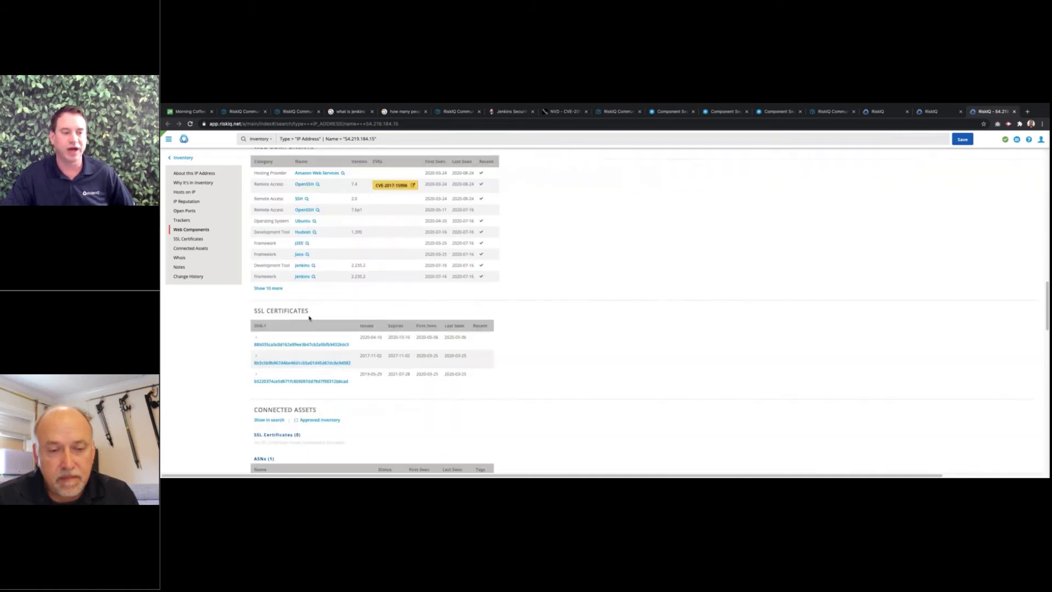
scroll(303, 269, "down", 3)
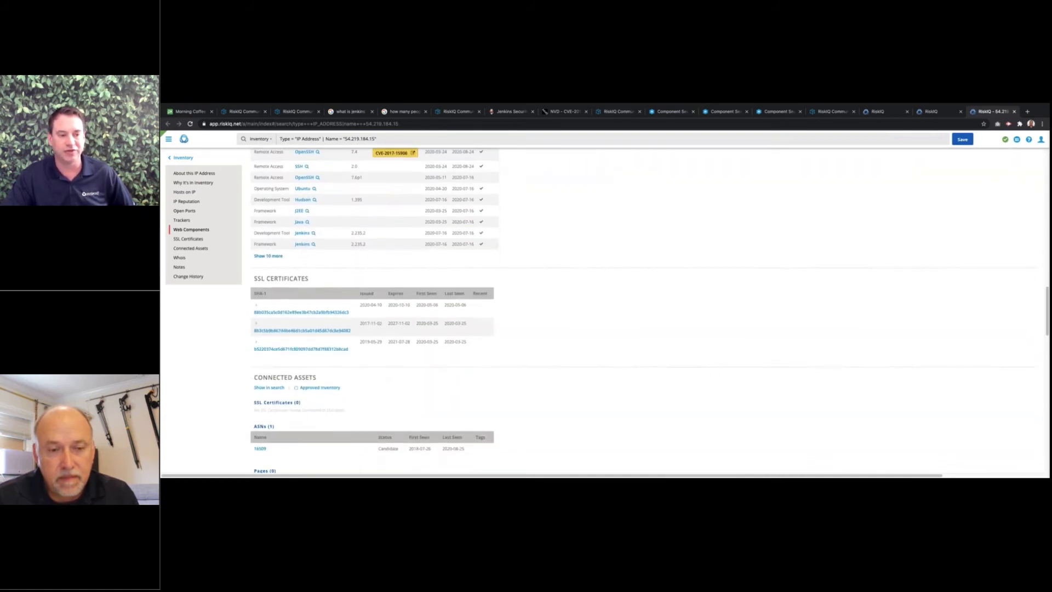
left_click(268, 255)
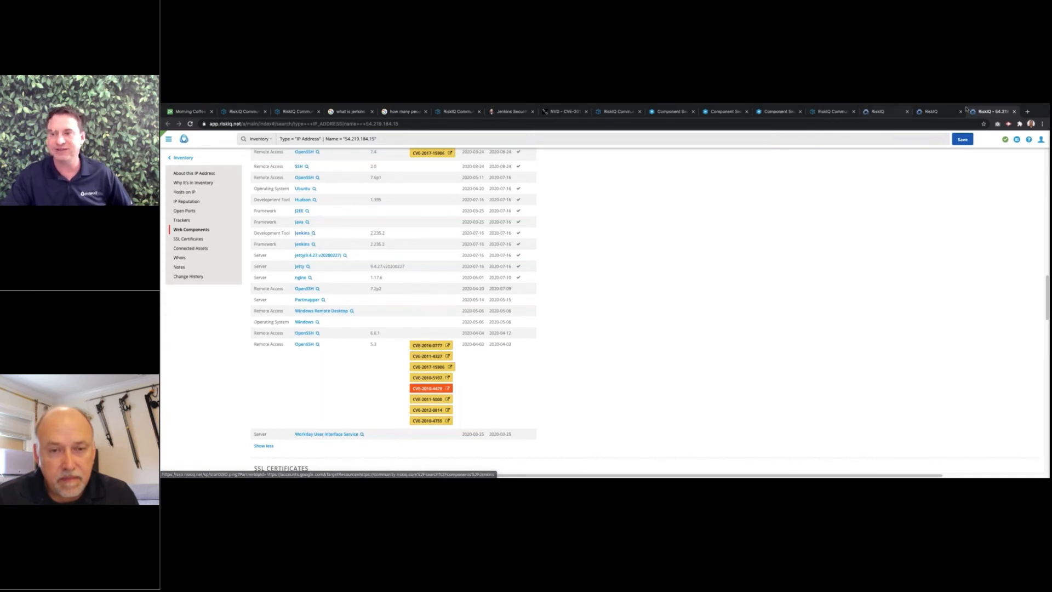
Step: Open the component search for the Jenkins Development Tool entry in a new tab and view its hosts
right_click(313, 238)
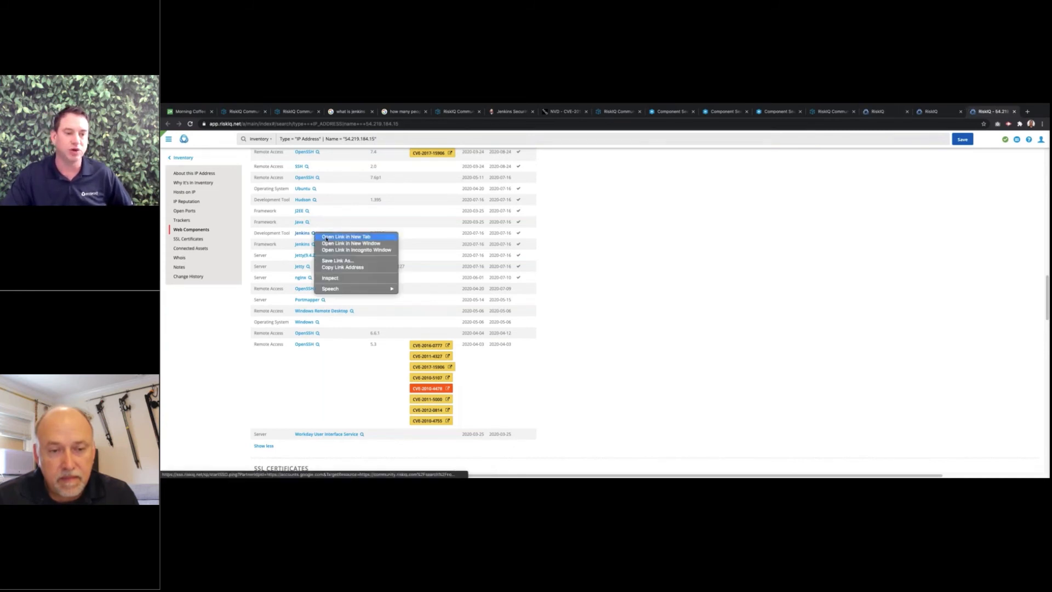
left_click(825, 182)
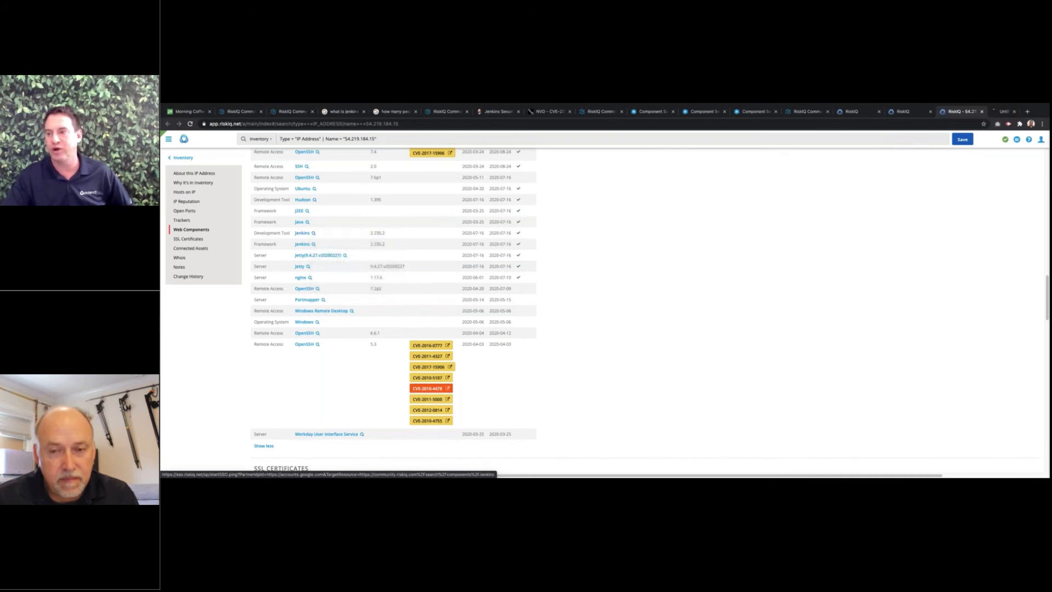
left_click(993, 112)
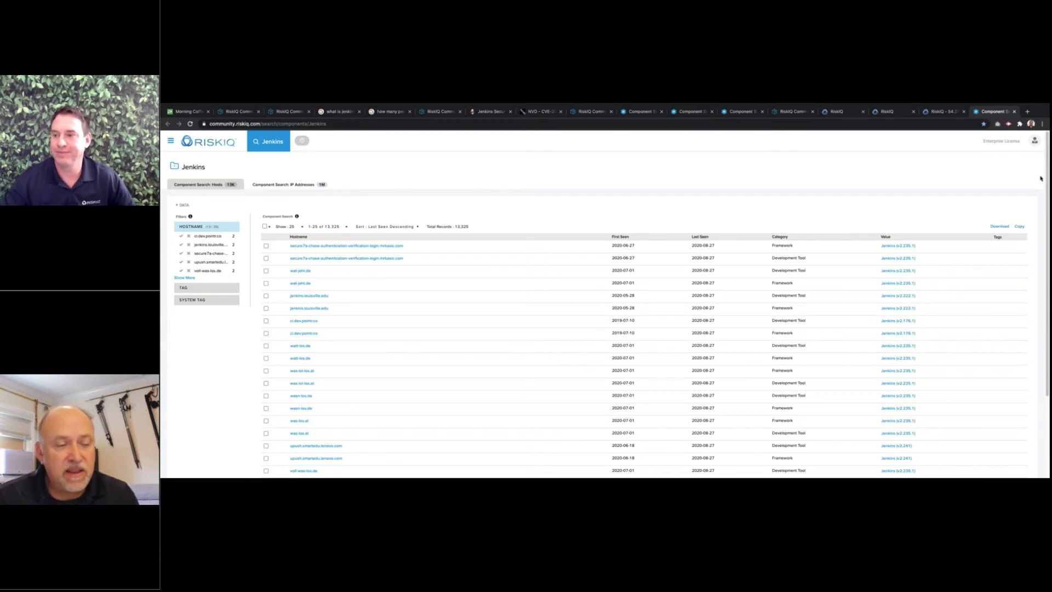
Step: Return to the article "Jenkins Server Vulnerability May Lead to Sensitive Data Leak" and clear the text selection on the affected versions
left_click(243, 111)
left_click(283, 112)
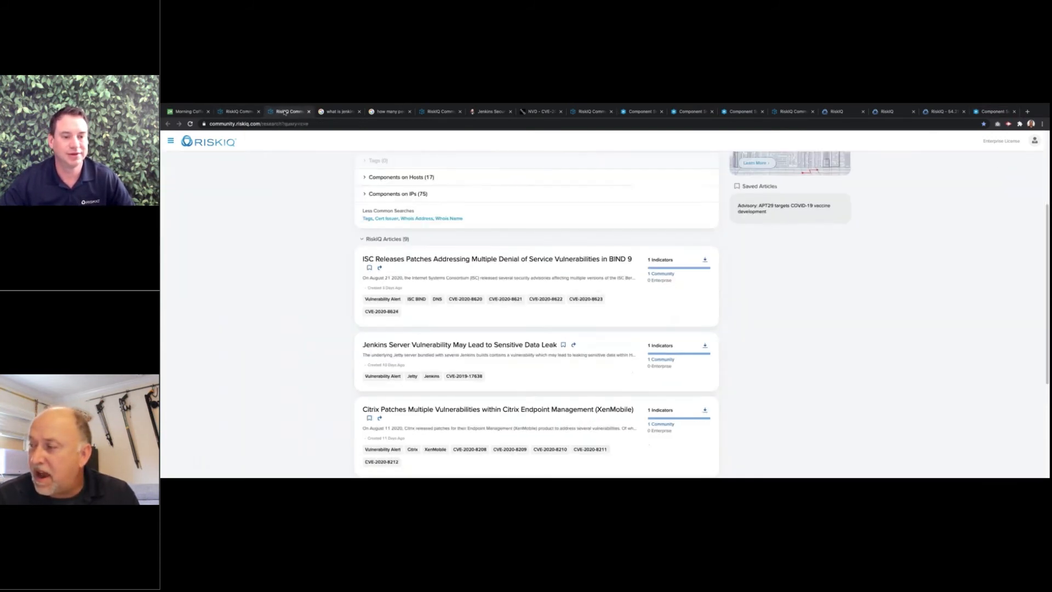
left_click(438, 113)
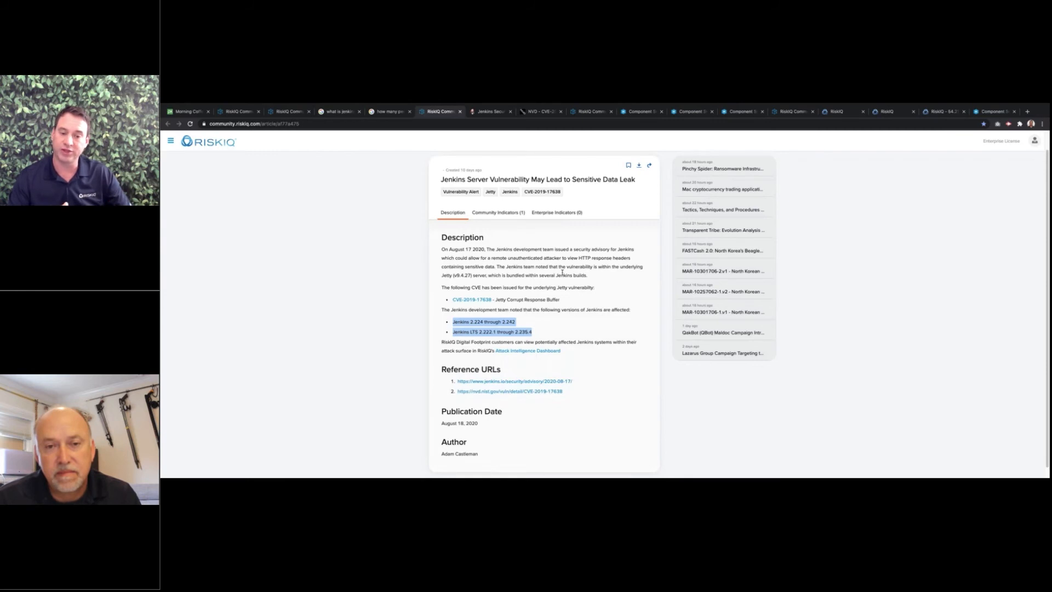
left_click(558, 372)
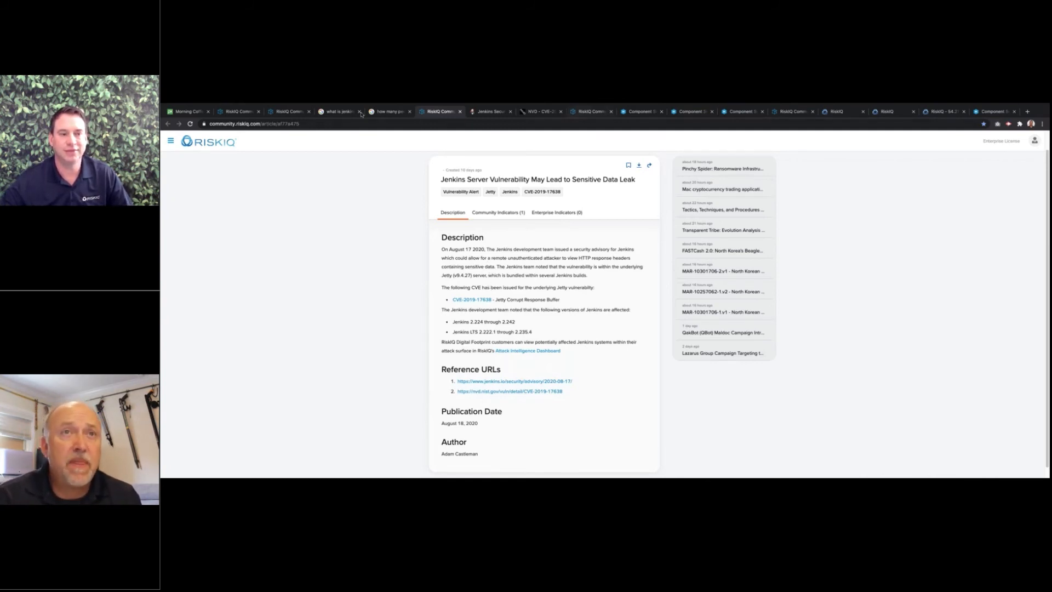
Step: Look through the article's community indicators and the open Jenkins component searches, ending on the hosts list for Jenkins
left_click(290, 111)
left_click(586, 112)
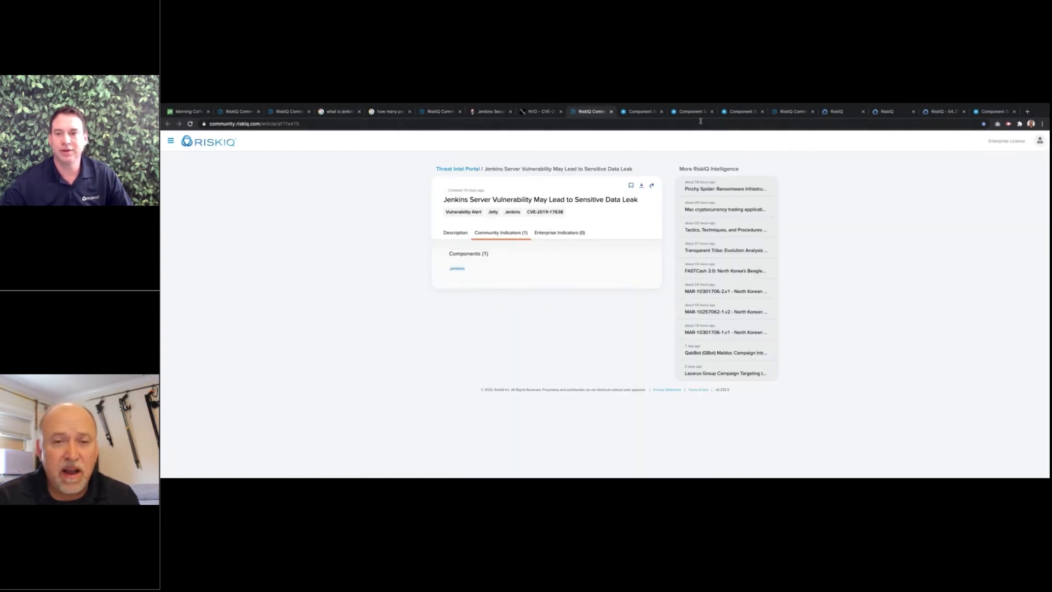
left_click(647, 112)
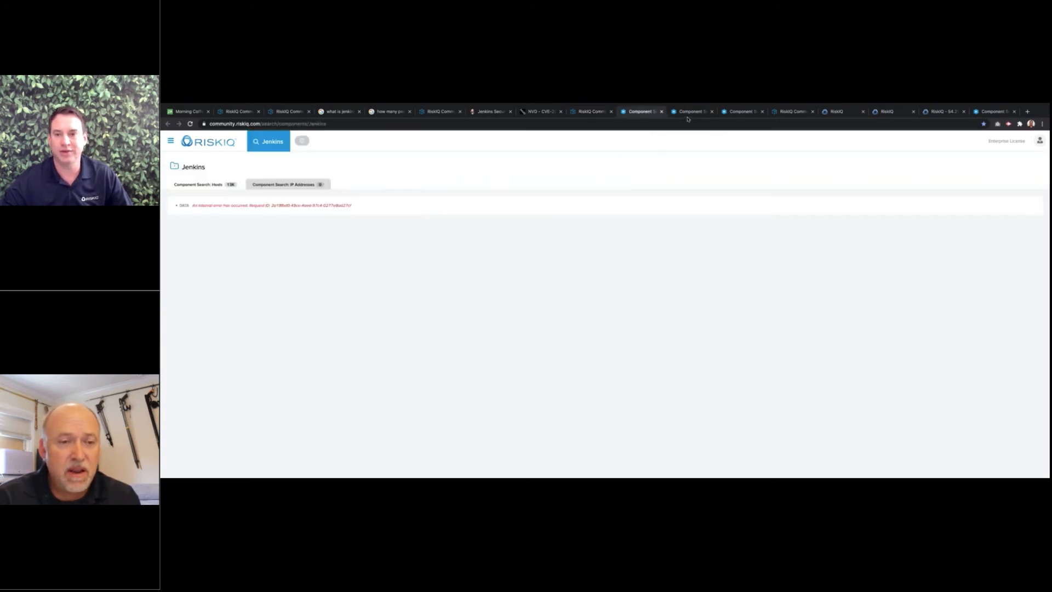
left_click(688, 115)
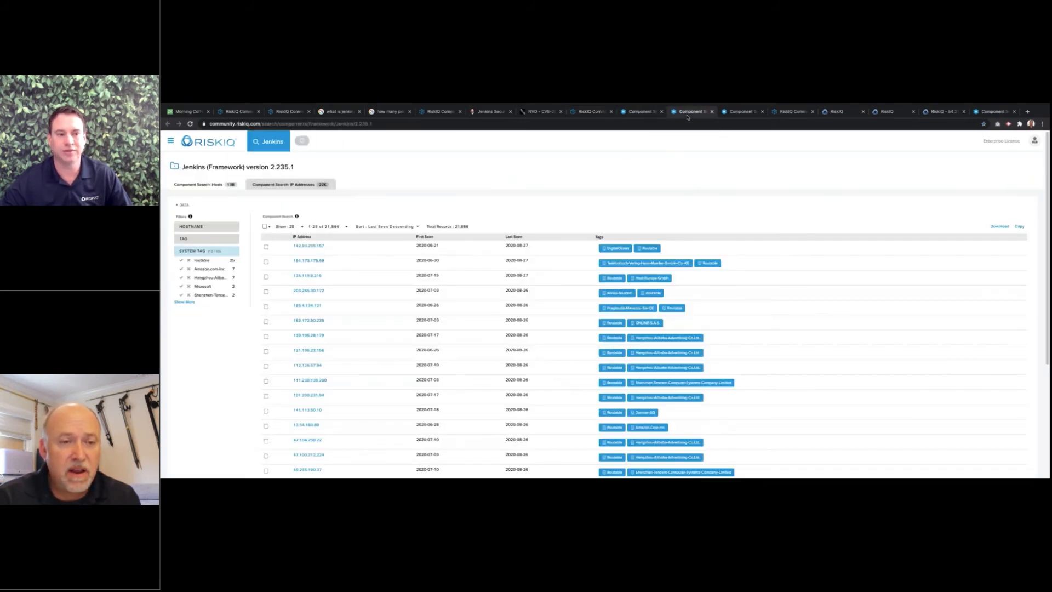
left_click(741, 111)
left_click(656, 116)
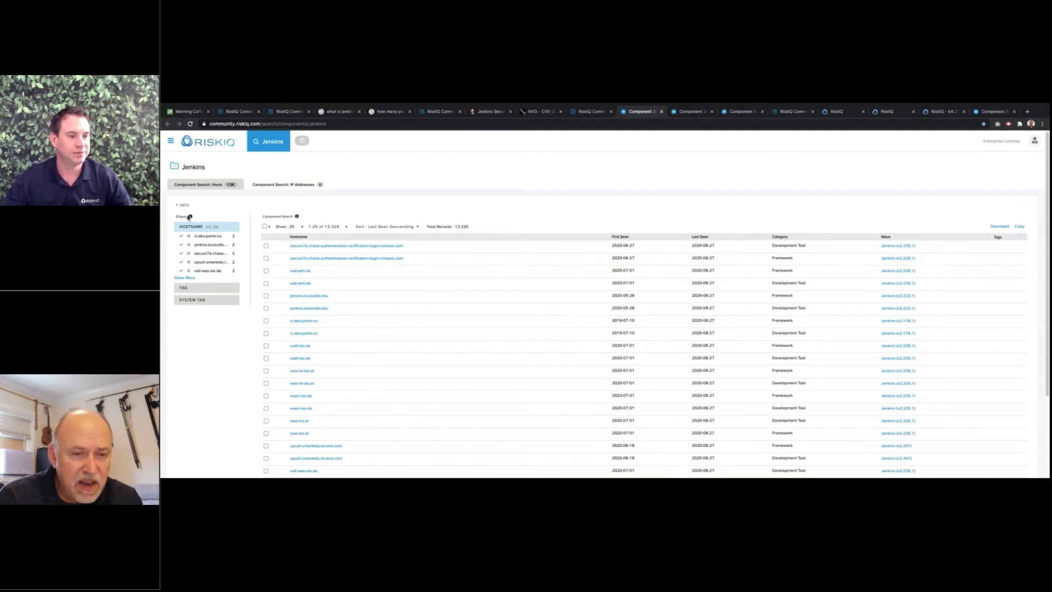
Step: Open the host jenkins.louisville.edu from the Jenkins hosts list and view its components
mouse_move(190, 217)
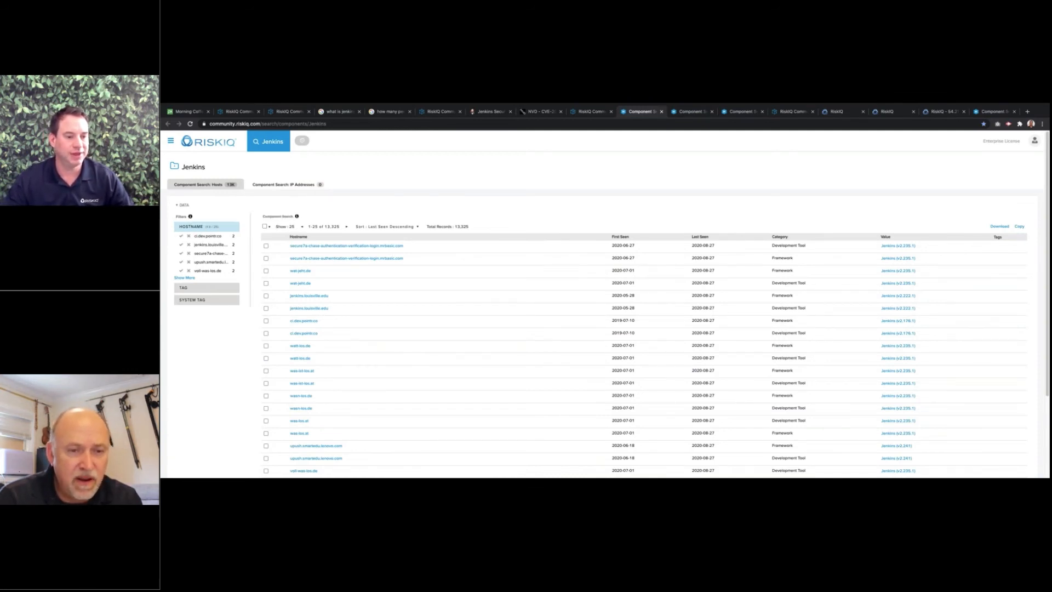
left_click(315, 297)
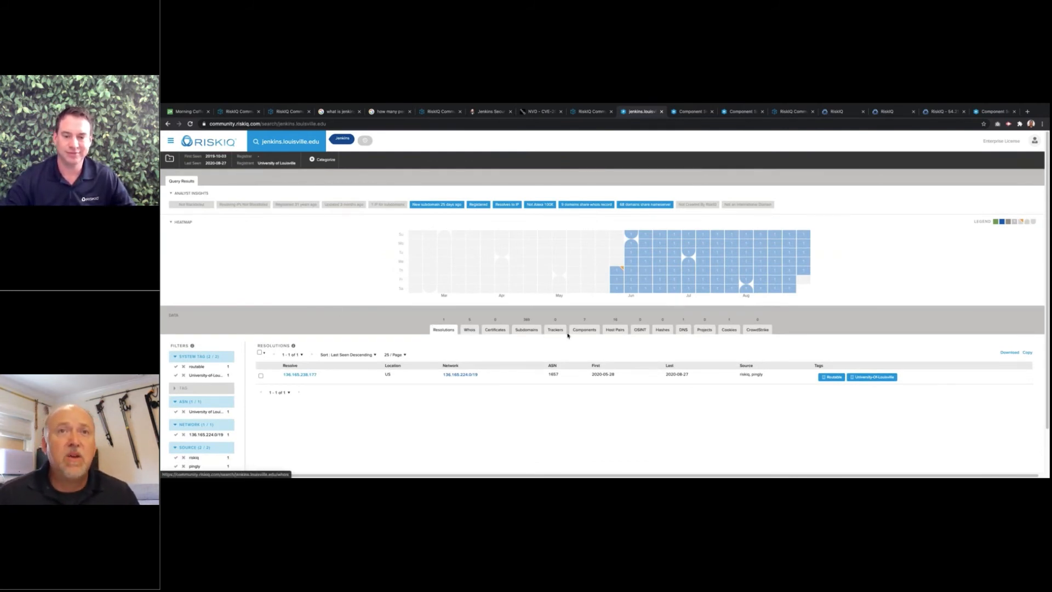
left_click(584, 330)
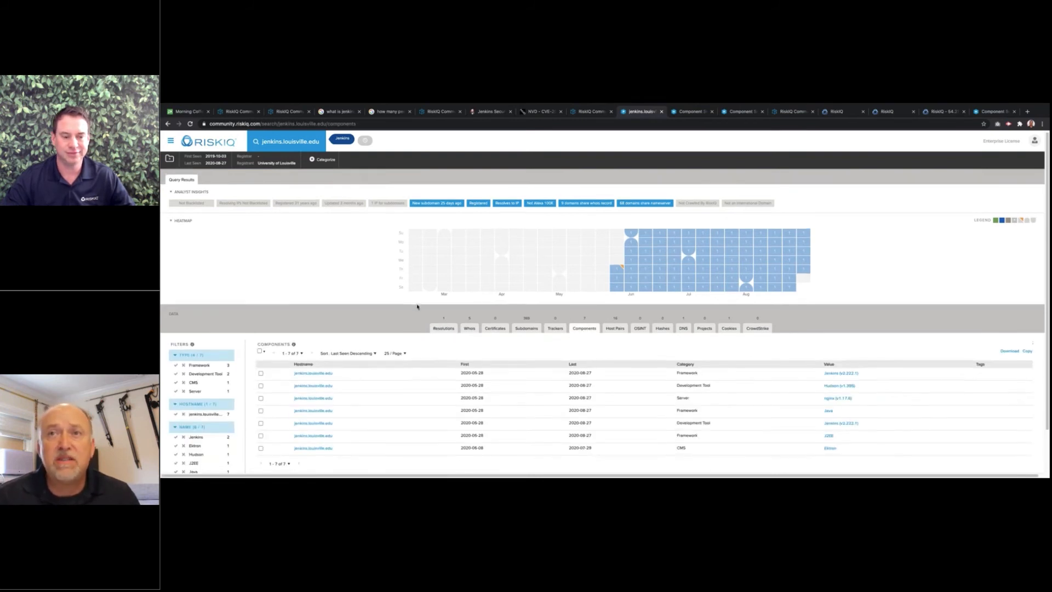
scroll(879, 337, "down", 2)
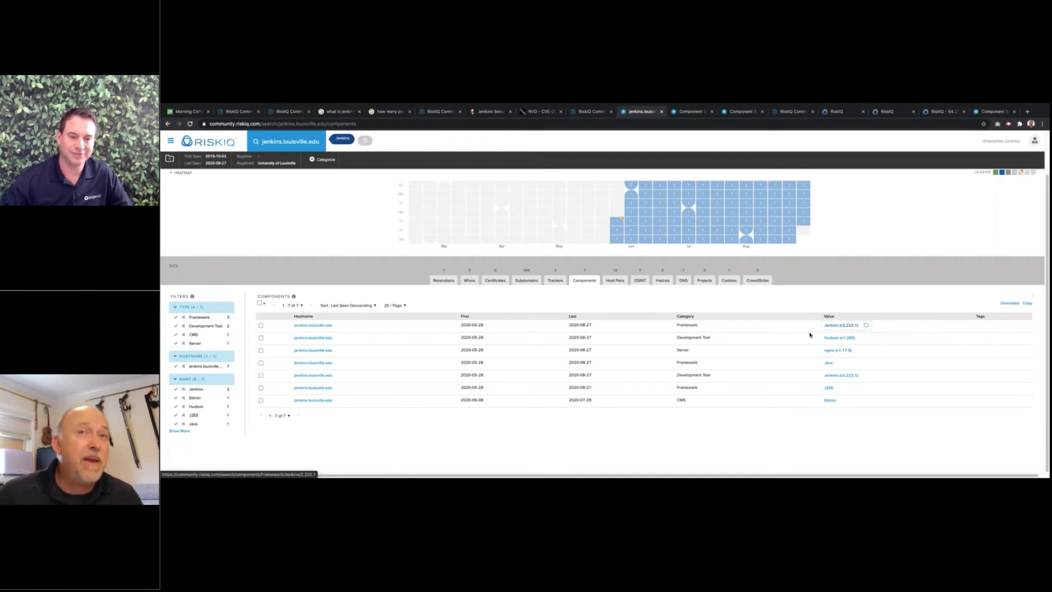
Step: Open the IP address that jenkins.louisville.edu resolves to, 136.165.238.177, and view its services
left_click(445, 281)
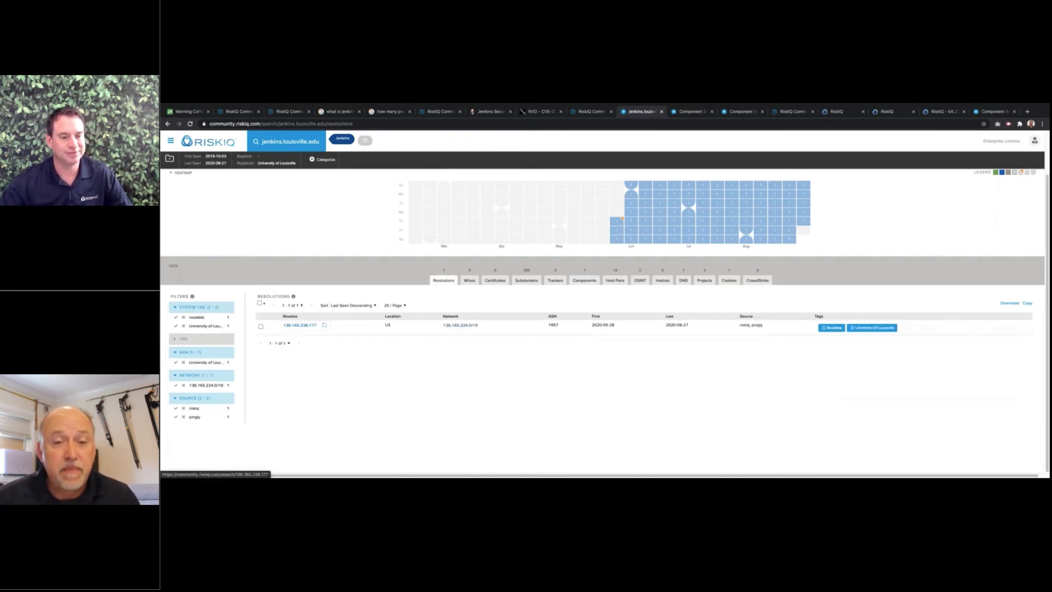
left_click(291, 327)
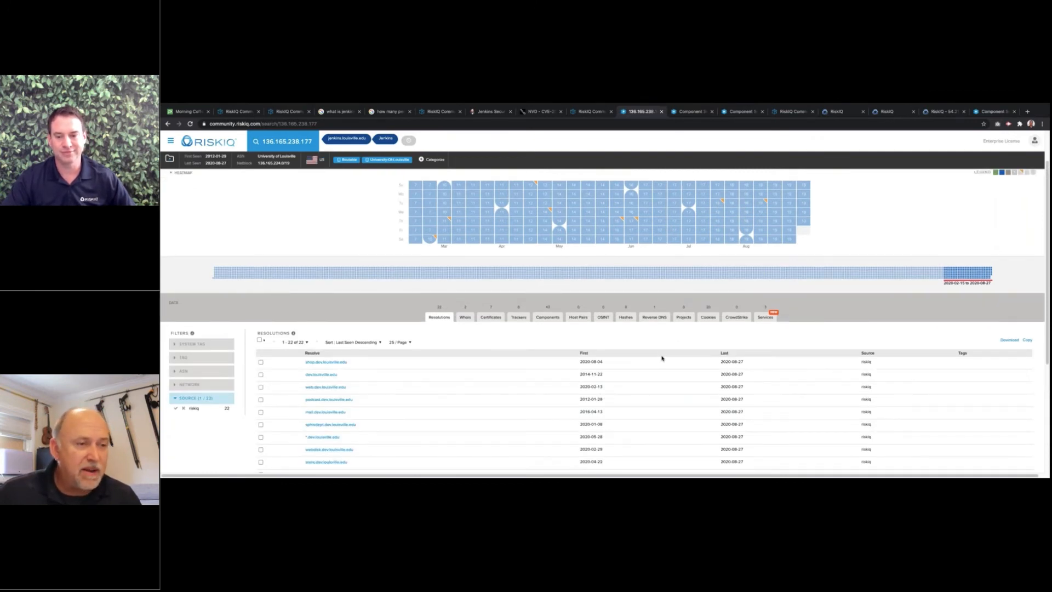
left_click(766, 318)
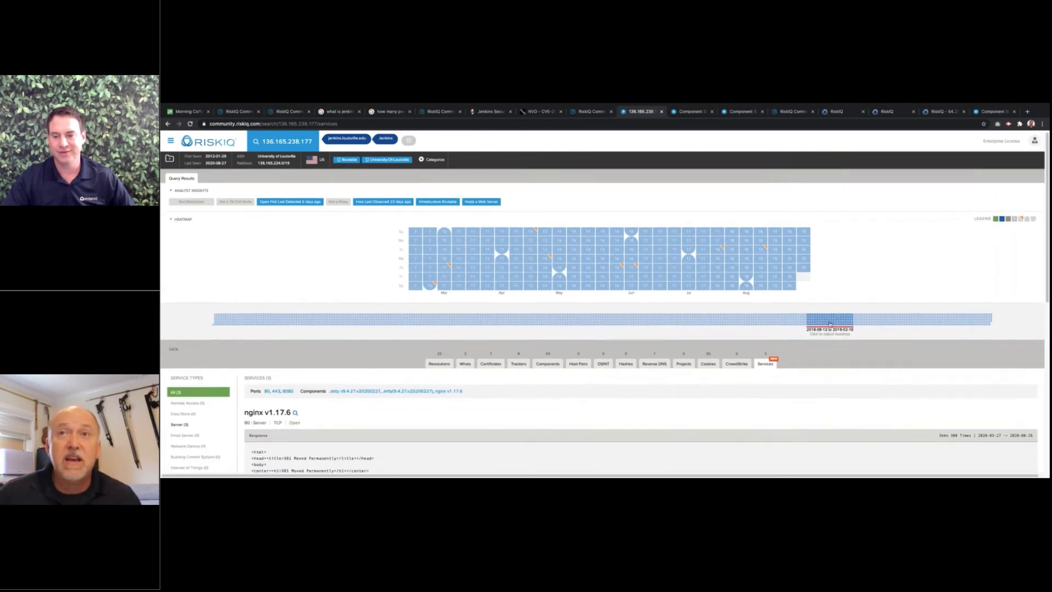
Step: Examine the IP's service results, highlighting the detected components and reviewing the nginx and Jetty entries
scroll(830, 324, "down", 1)
scroll(829, 326, "down", 4)
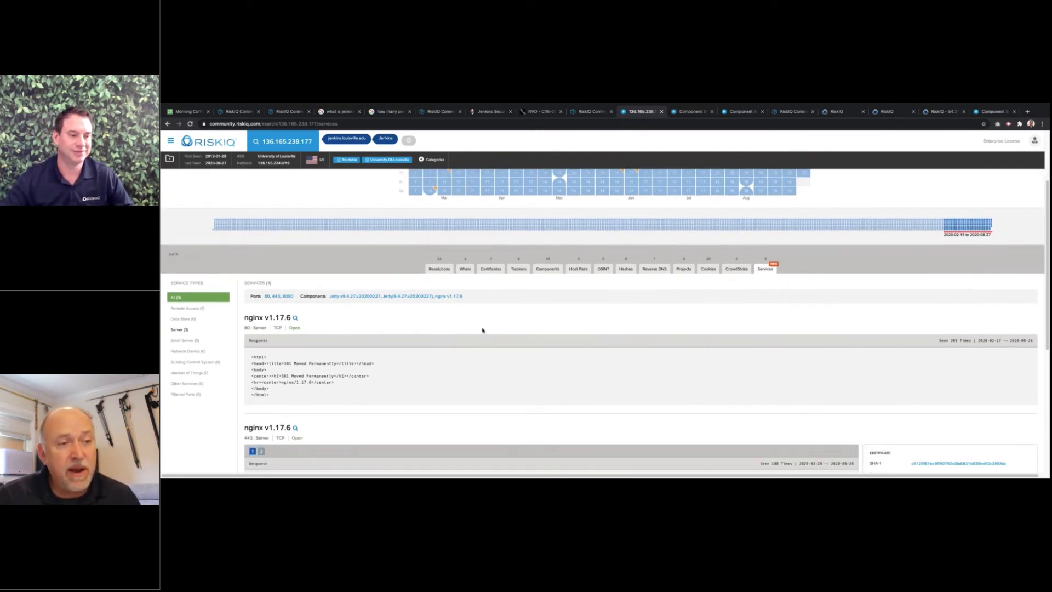
scroll(485, 331, "down", 1)
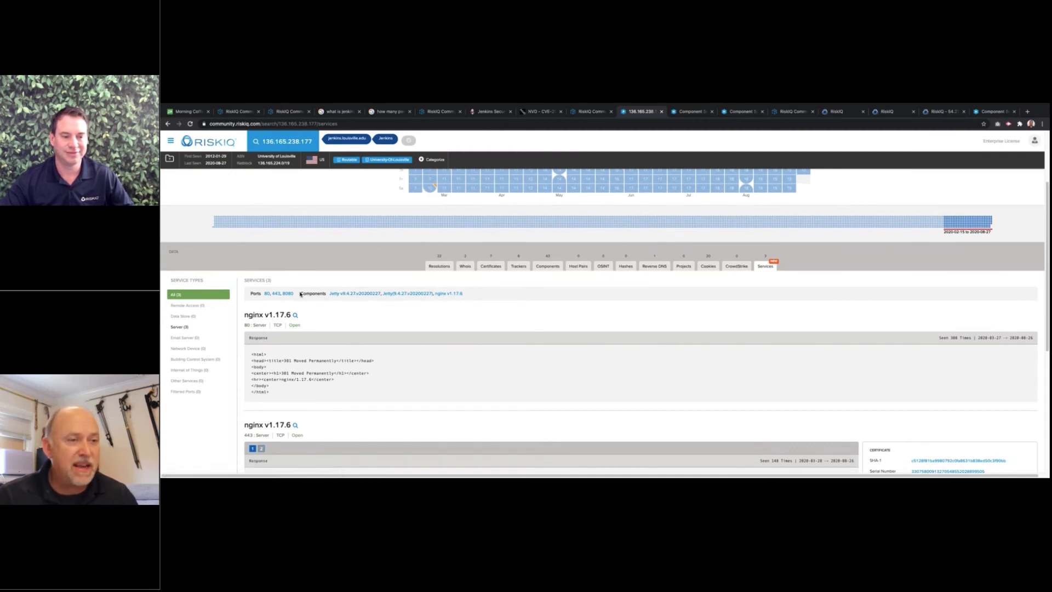
left_click_drag(300, 294, 464, 295)
scroll(429, 327, "down", 1)
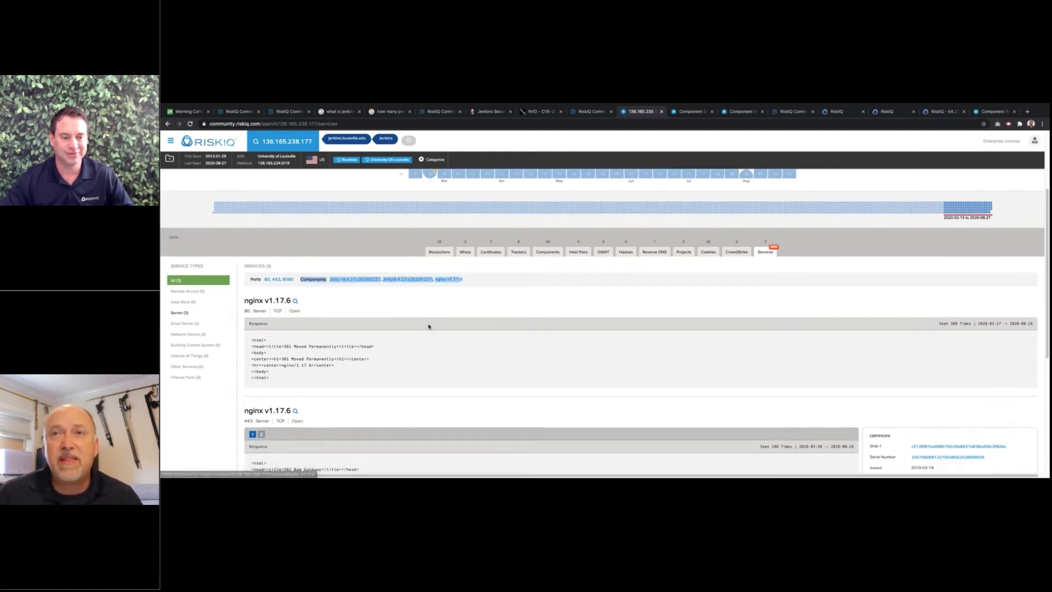
scroll(429, 326, "down", 5)
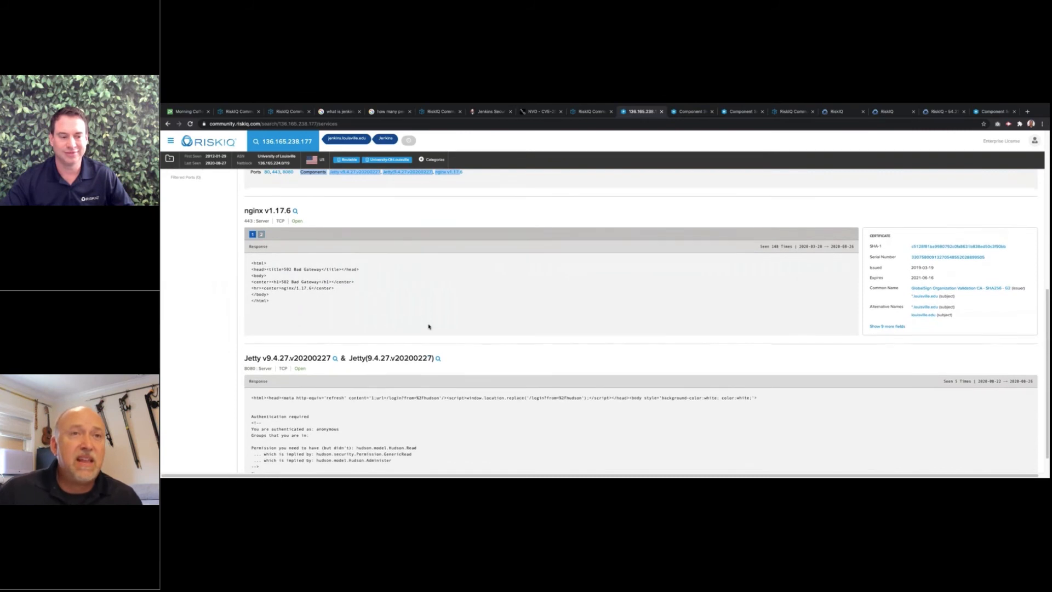
scroll(429, 327, "down", 1)
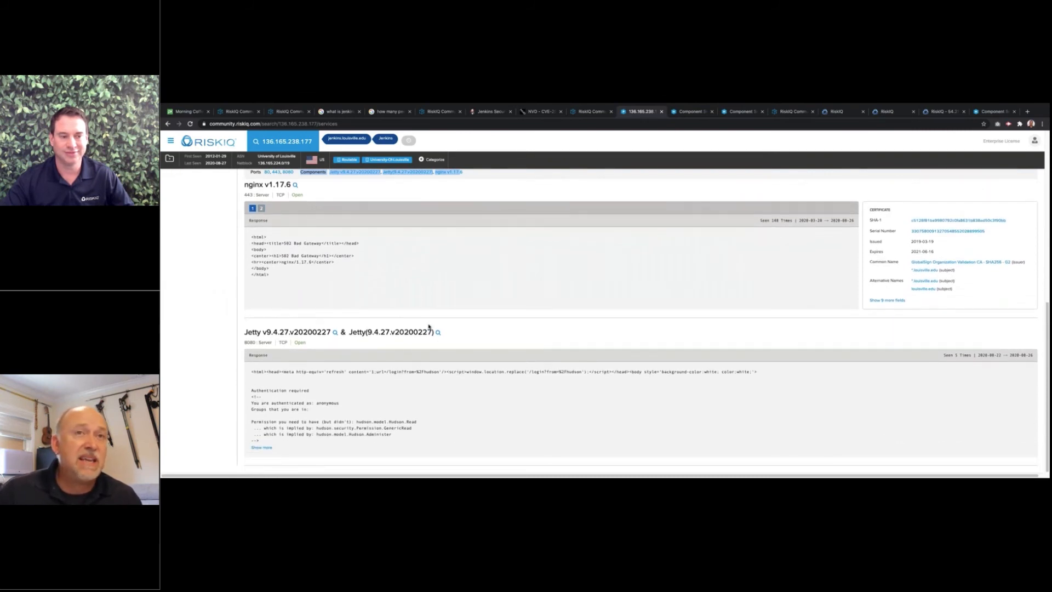
Step: View the second nginx response on port 443 and expand the full Jetty response on port 8080
left_click(261, 209)
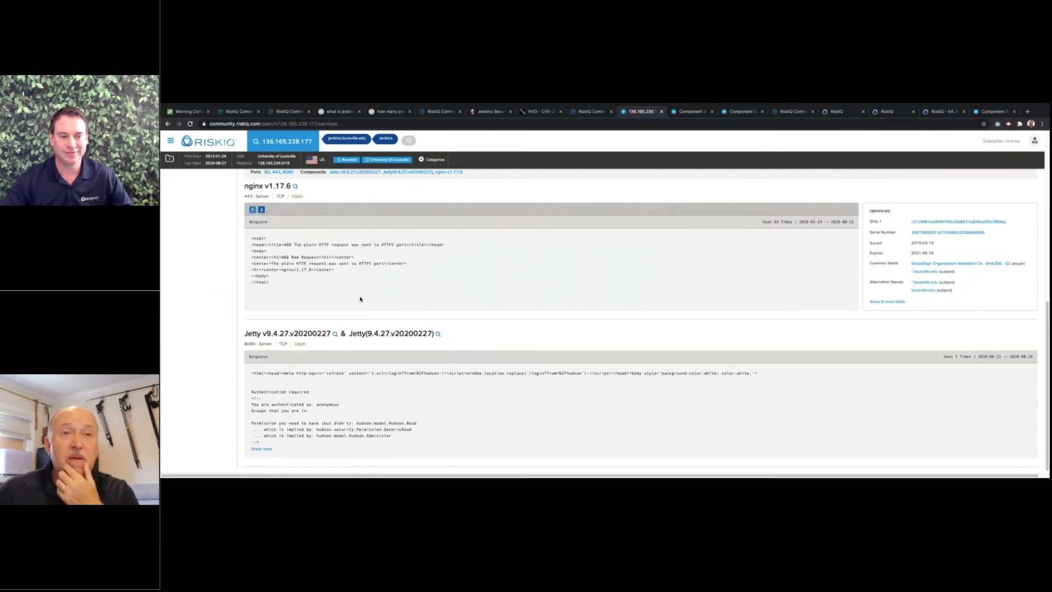
scroll(429, 327, "up", 1)
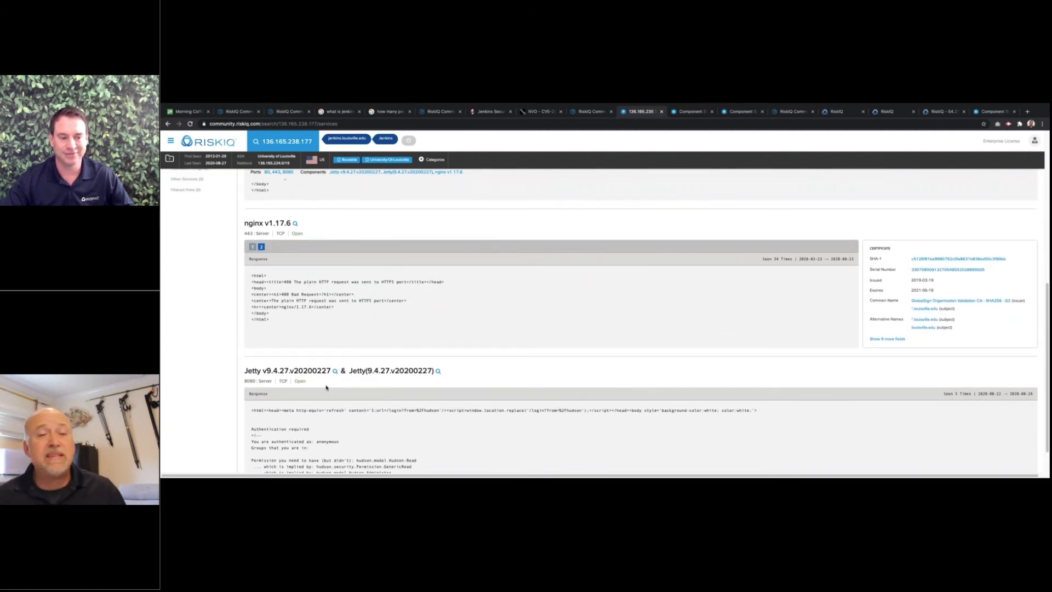
scroll(326, 388, "down", 1)
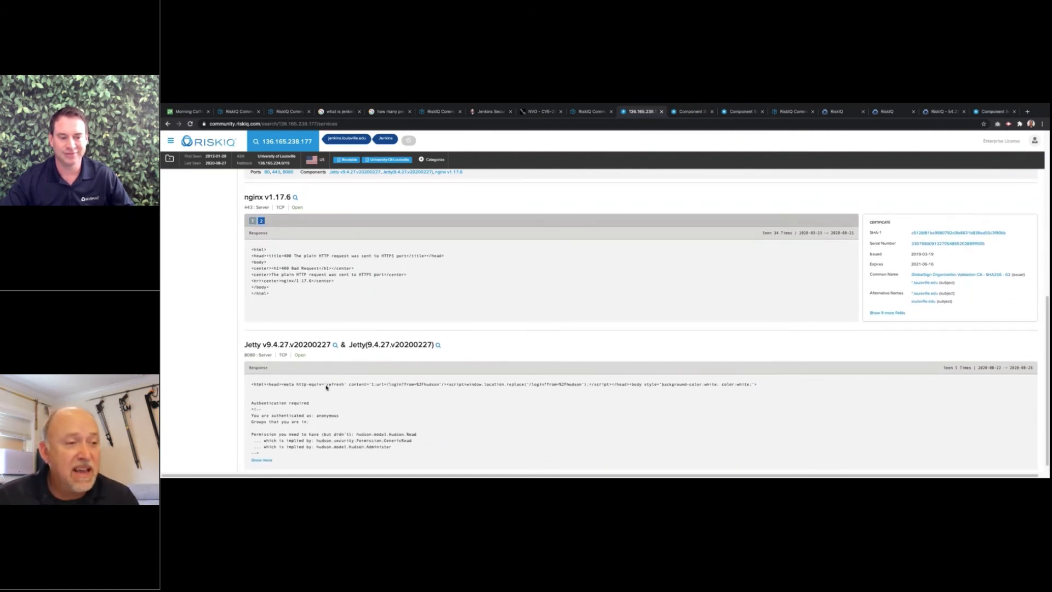
scroll(254, 377, "down", 1)
scroll(258, 383, "down", 1)
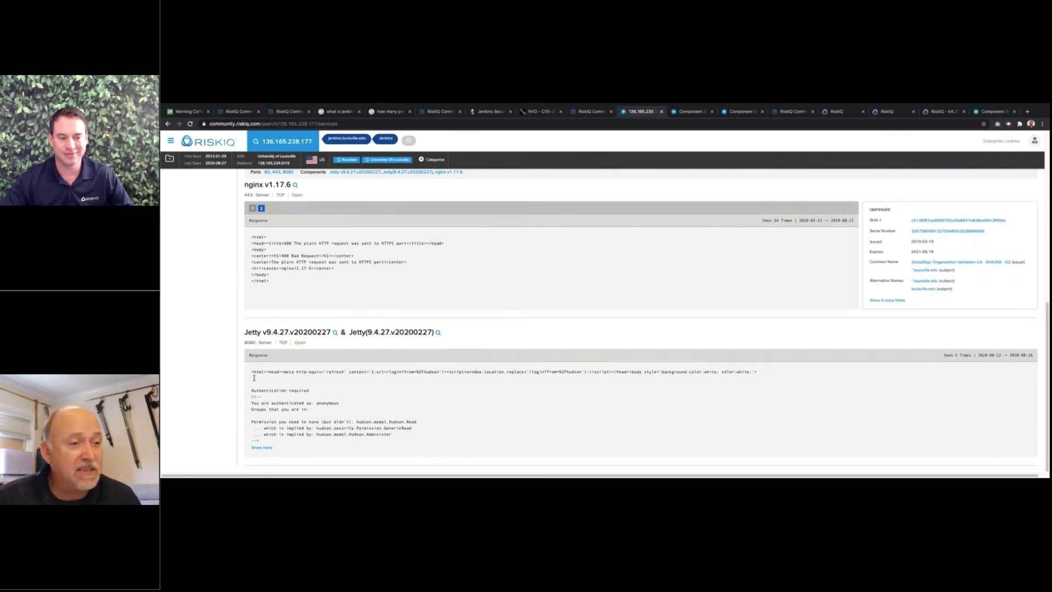
left_click(266, 447)
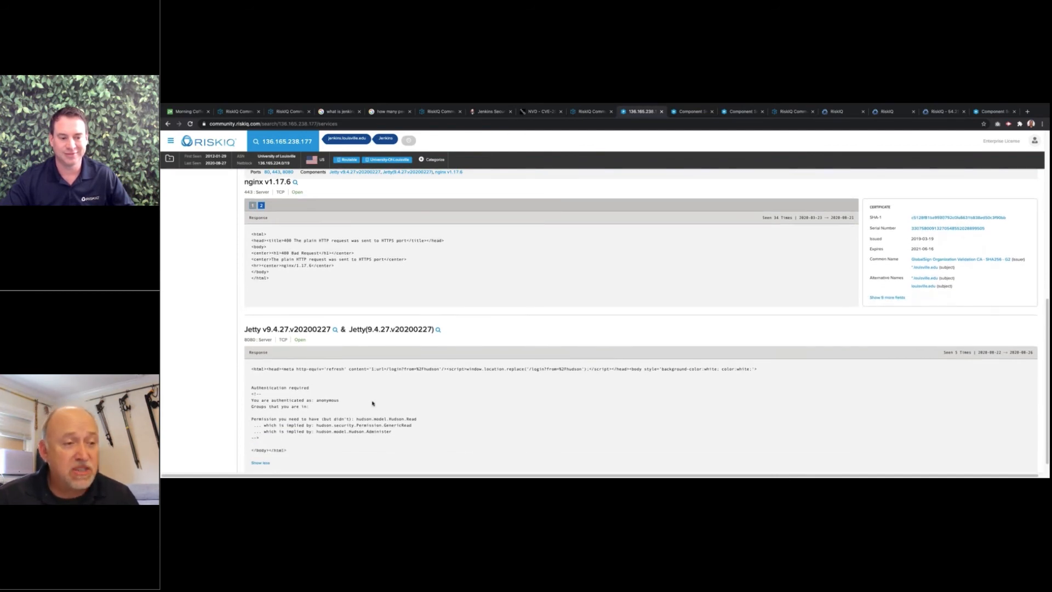
scroll(371, 404, "down", 1)
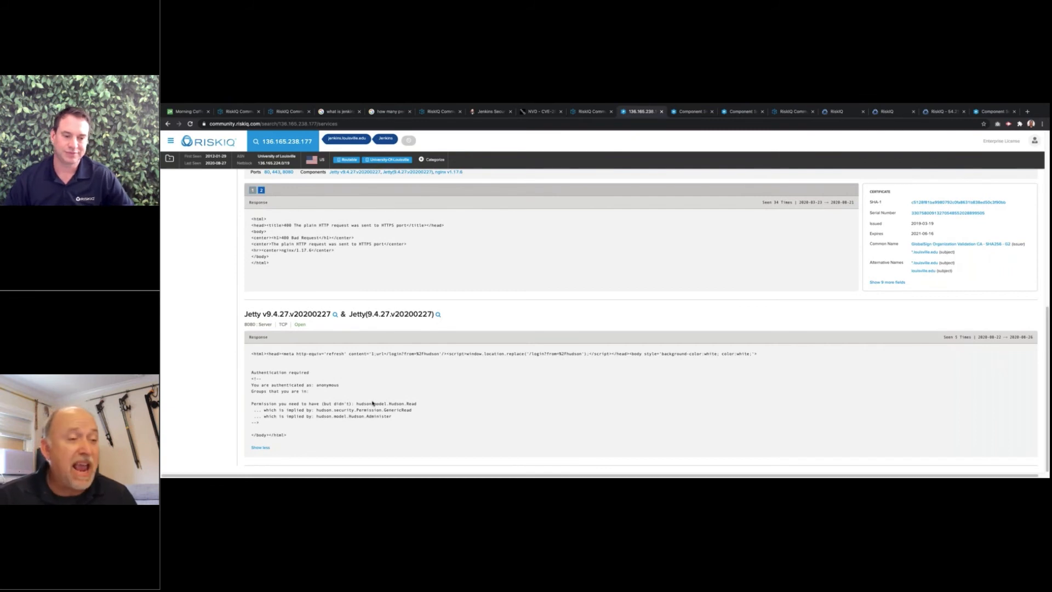
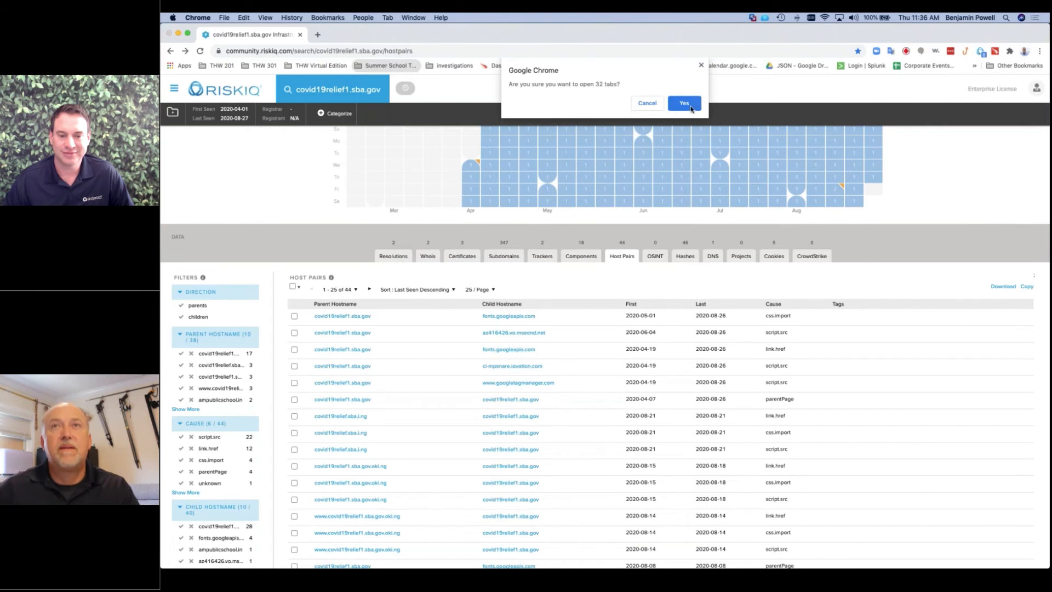
Step: Confirm opening the 32 bookmarked tabs and go through the first ones to the covid19relief.sba.i.ng host pairs
left_click(683, 105)
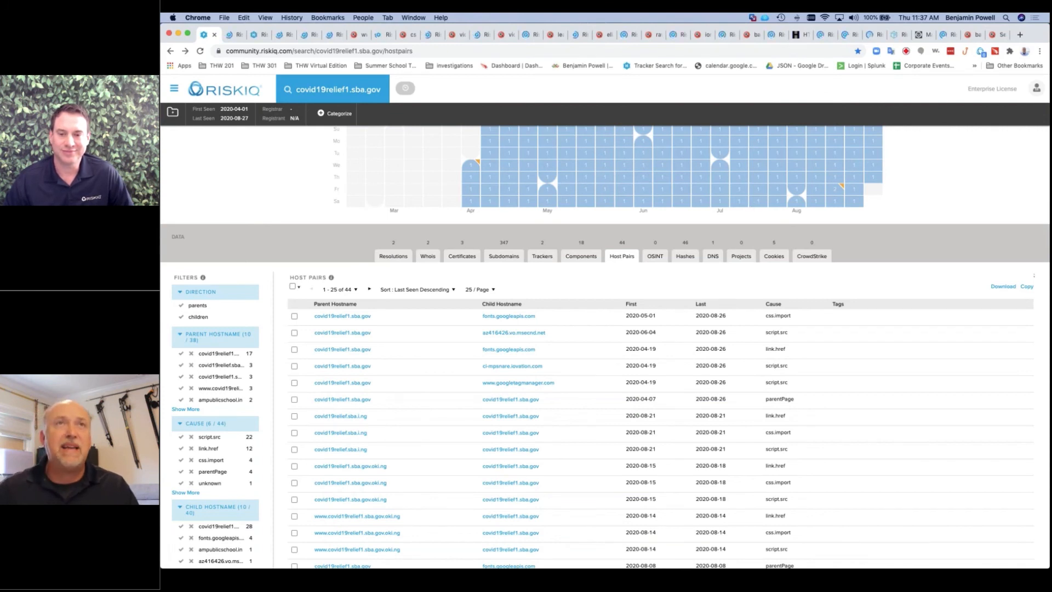
left_click(228, 34)
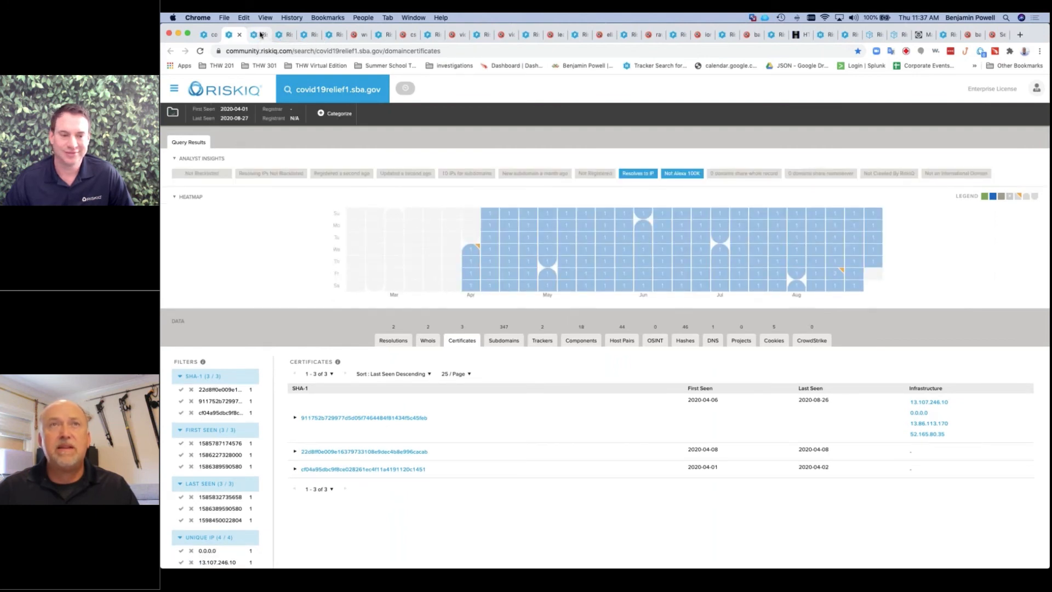
left_click(260, 34)
left_click(280, 34)
left_click(303, 34)
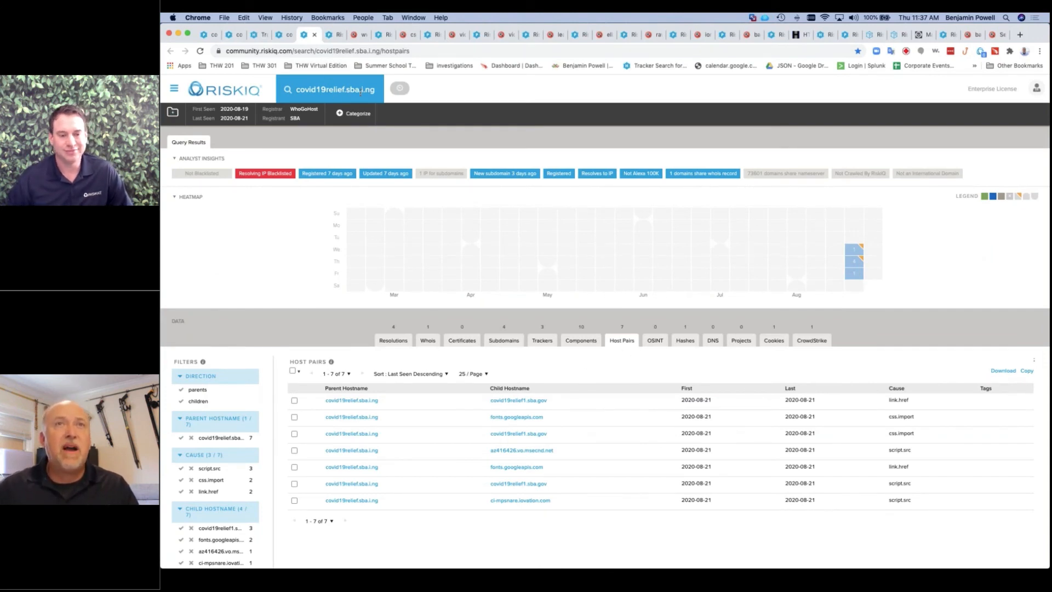
Step: View the CrowdStrike endpoint data for covid19relief.sba.i.ng and highlight the endpoint's device name
left_click(373, 91)
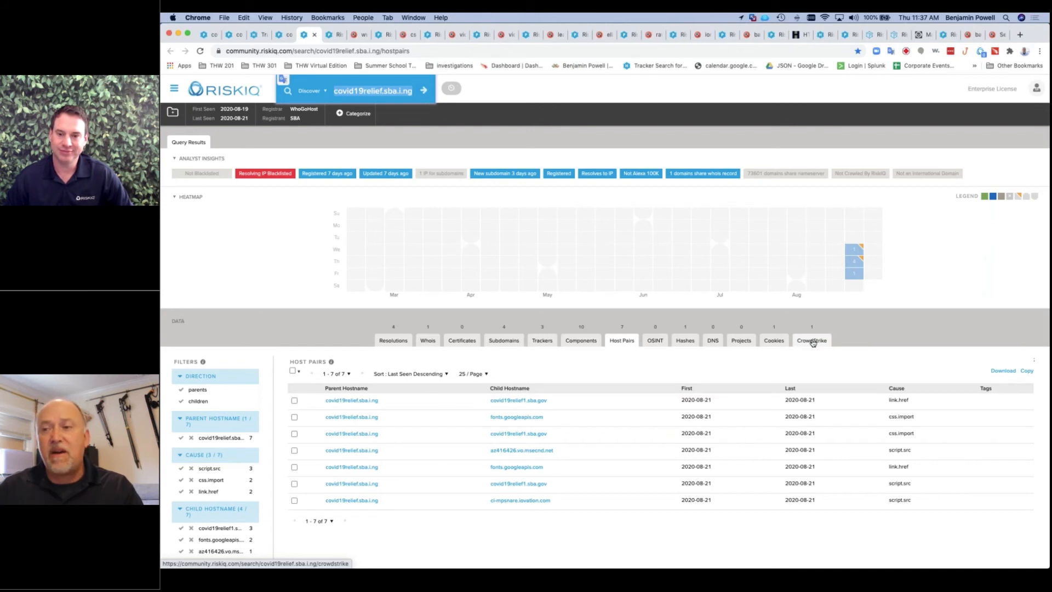
left_click(812, 343)
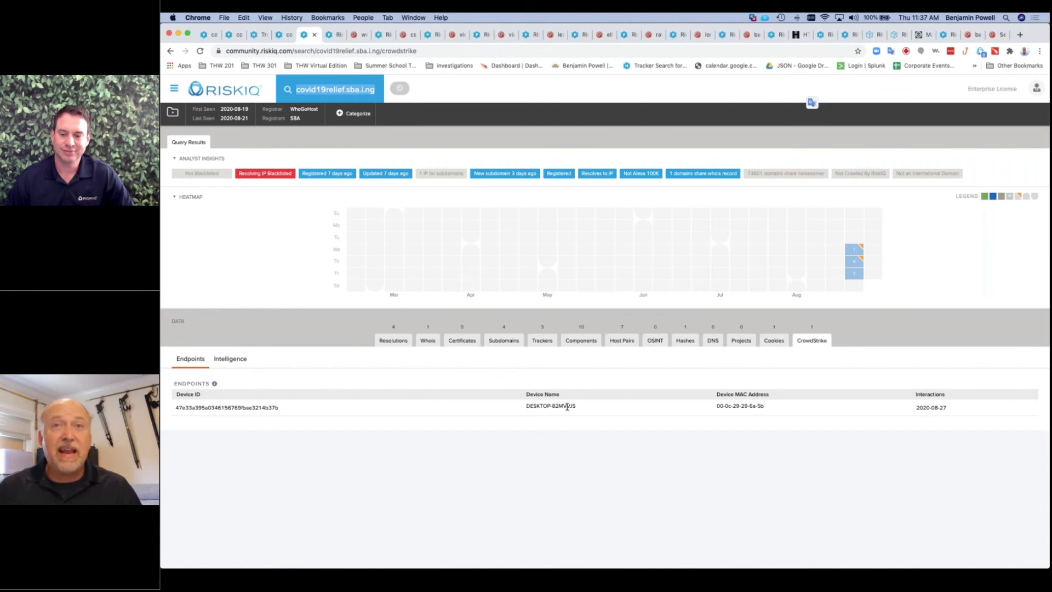
left_click_drag(524, 406, 583, 410)
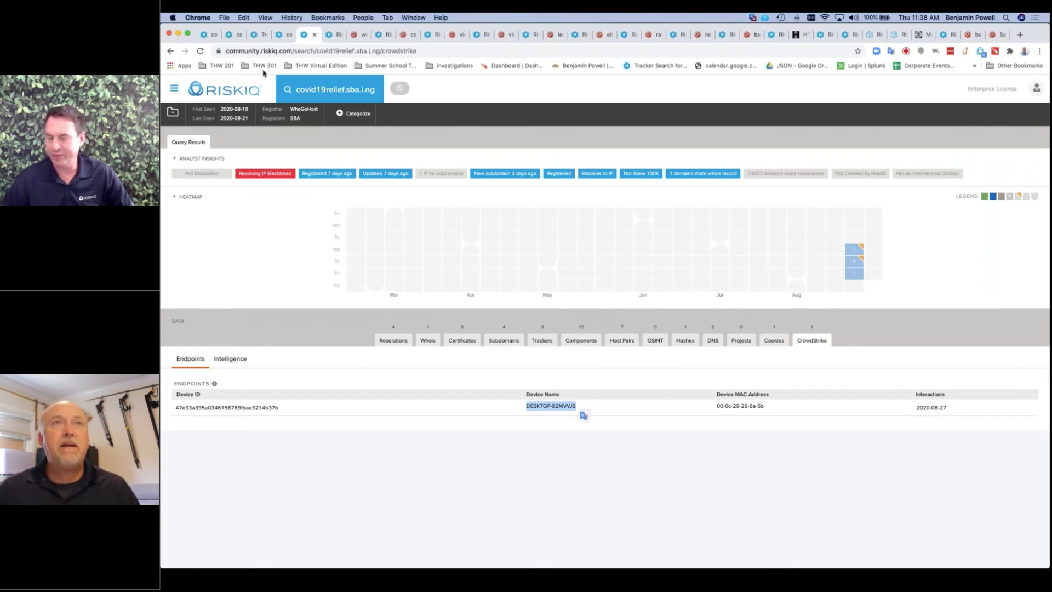
left_click(224, 17)
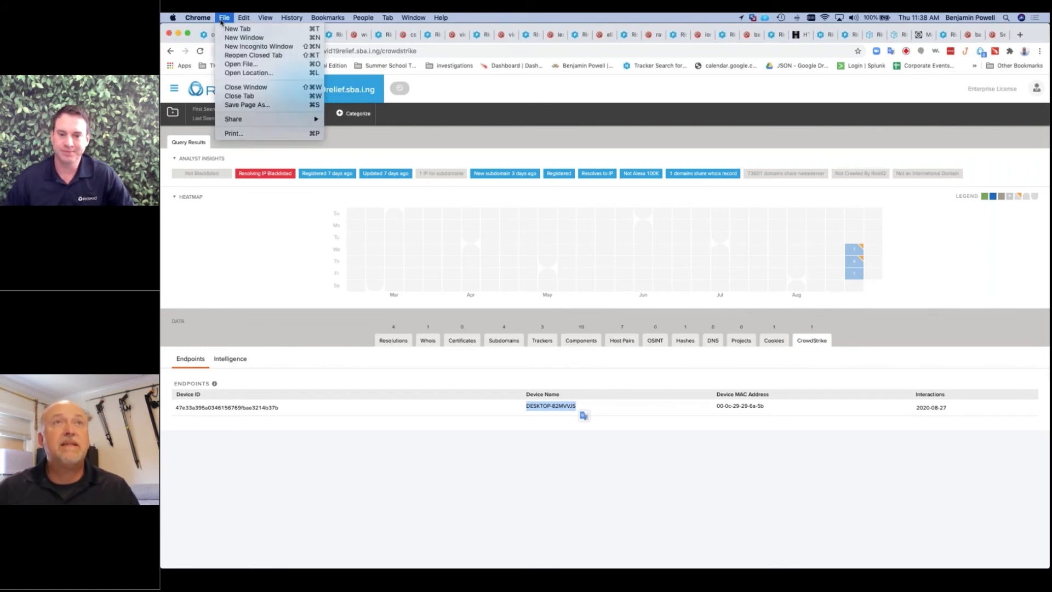
left_click(241, 37)
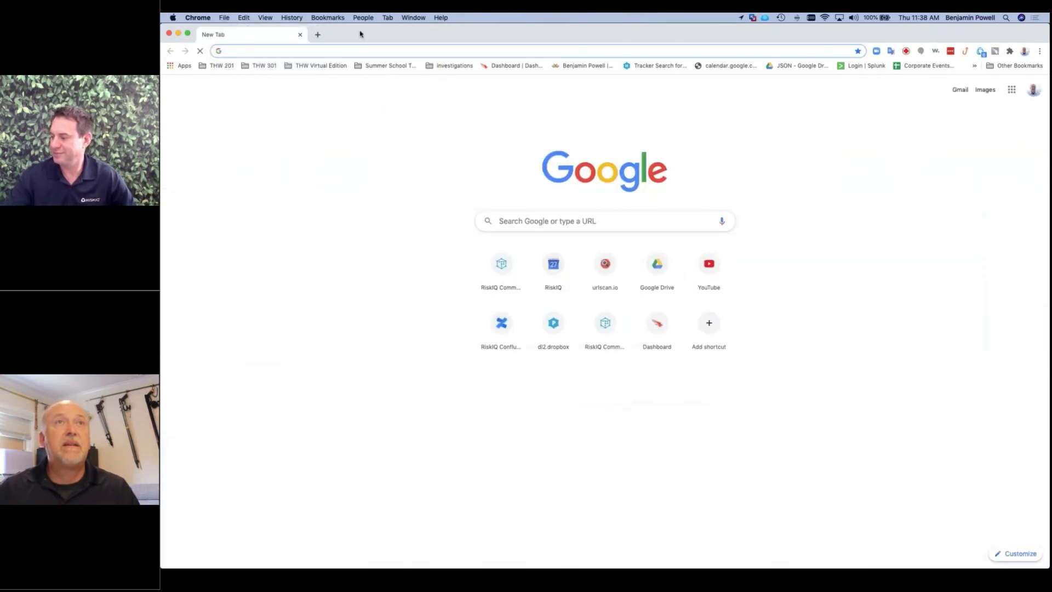
mouse_move(361, 34)
left_mouse_down()
mouse_move(366, 67)
mouse_move(358, 33)
mouse_move(383, 47)
mouse_move(356, 24)
left_mouse_up()
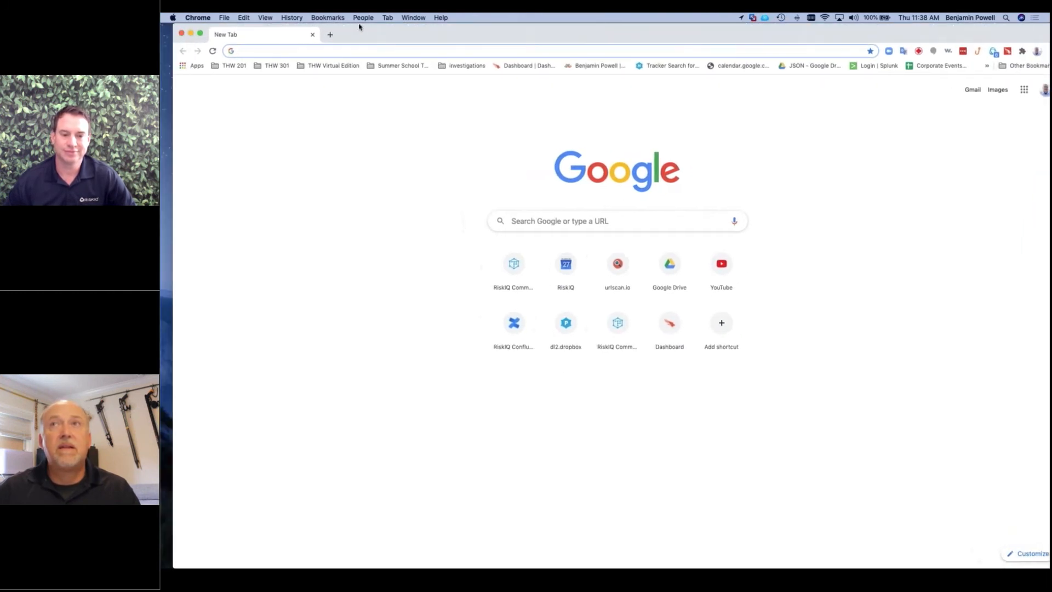
double_click(345, 25)
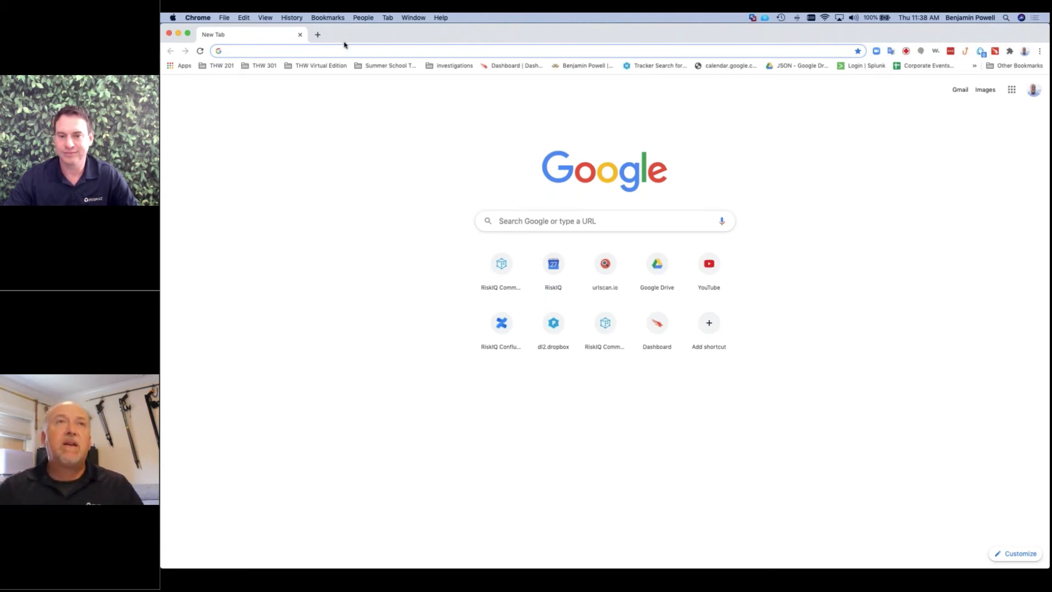
type("www.")
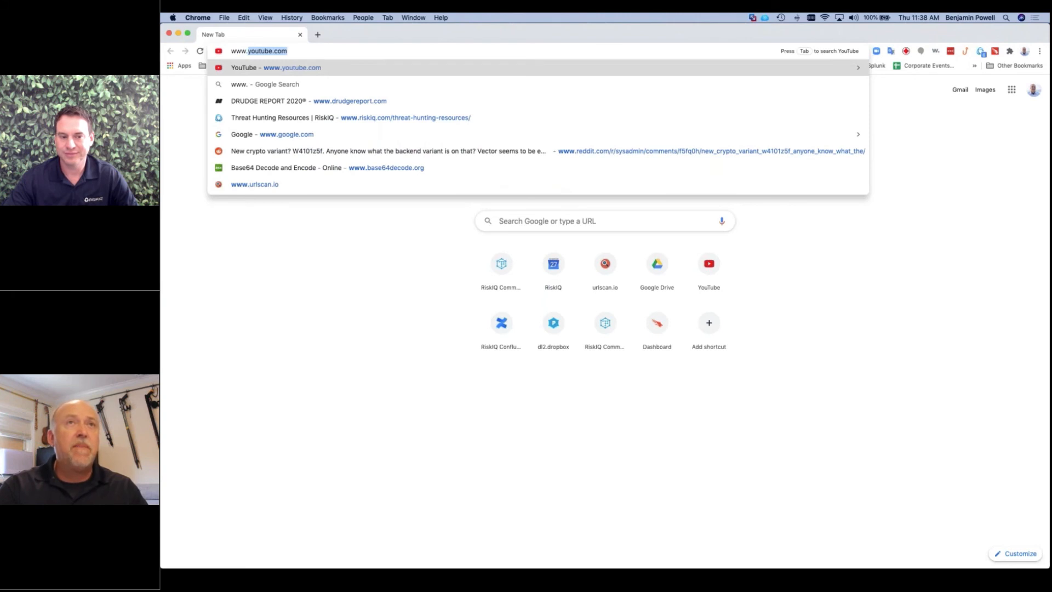
type("riskiq")
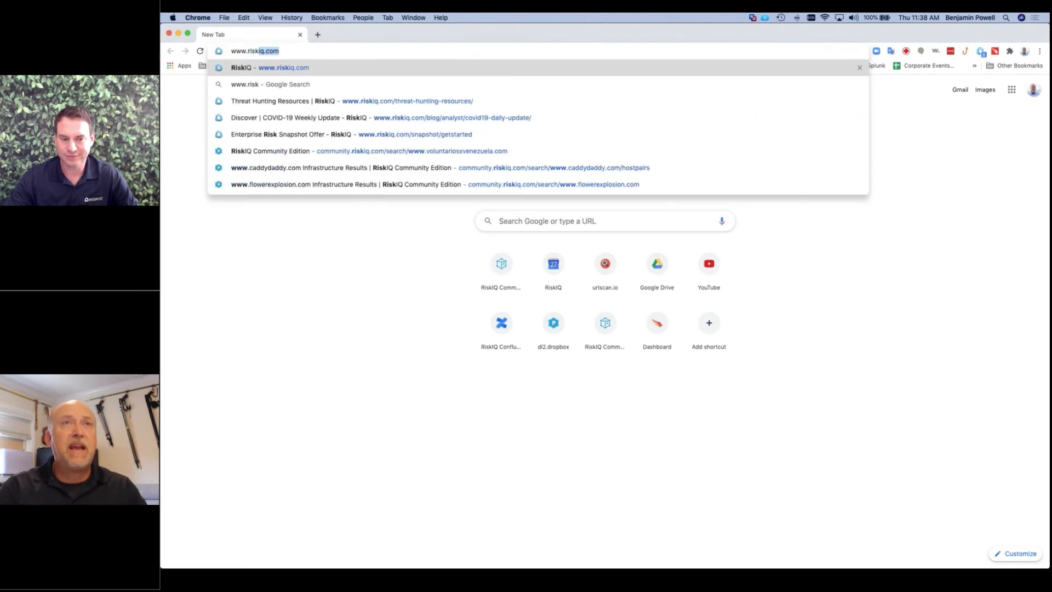
key("Return")
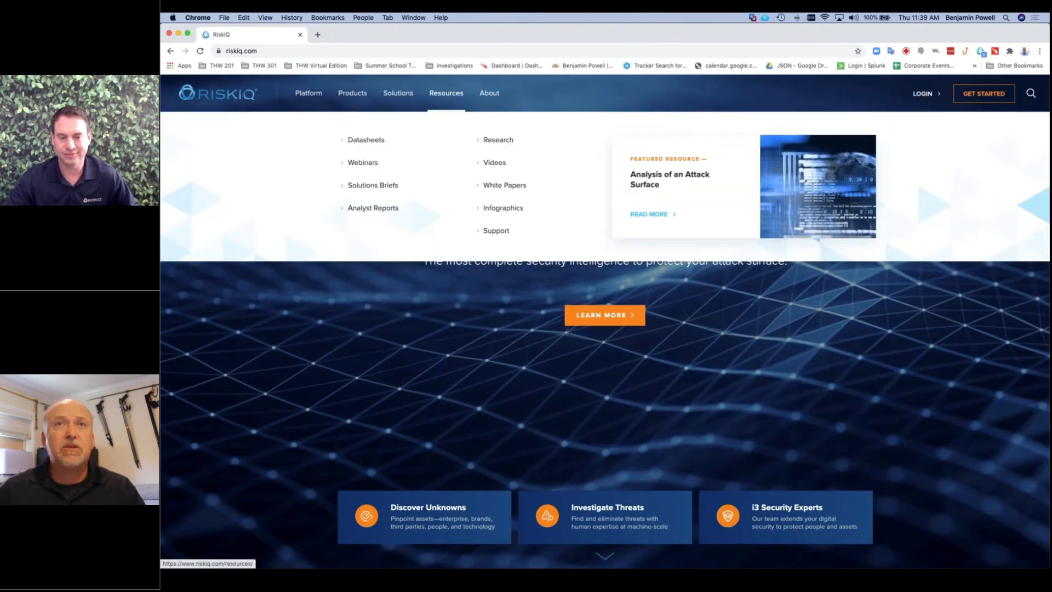
Step: Open the RiskIQ site's Resources page and check the Products and Resources listings for integration information
left_click(446, 93)
mouse_move(443, 97)
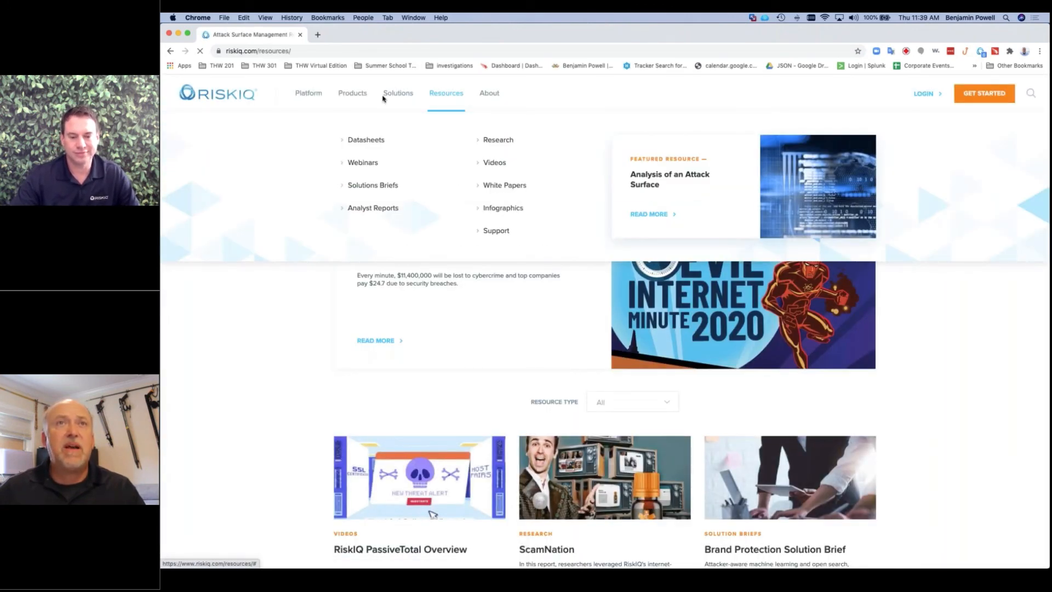
mouse_move(356, 100)
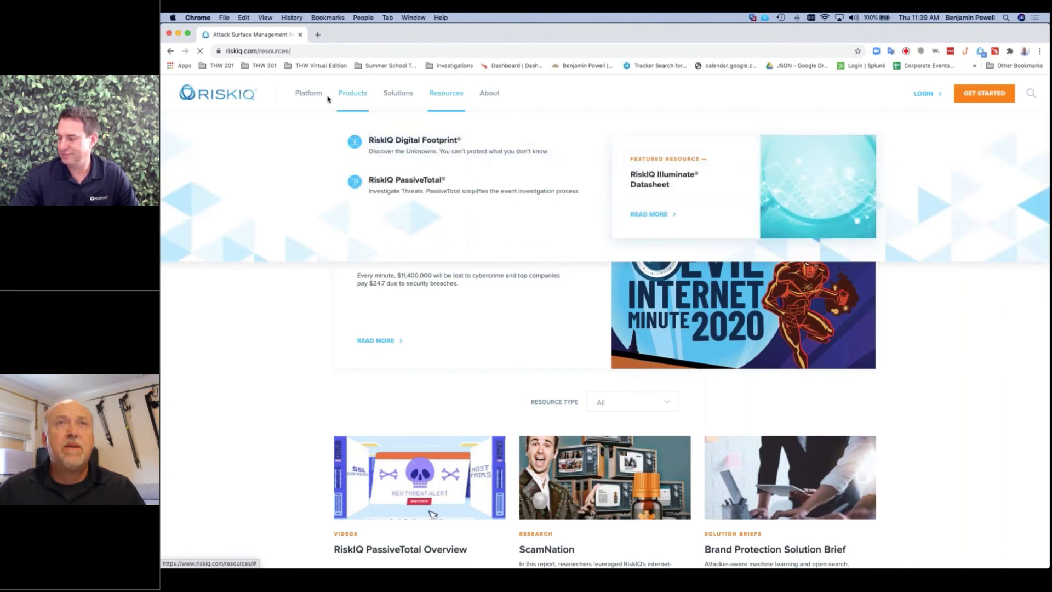
mouse_move(394, 95)
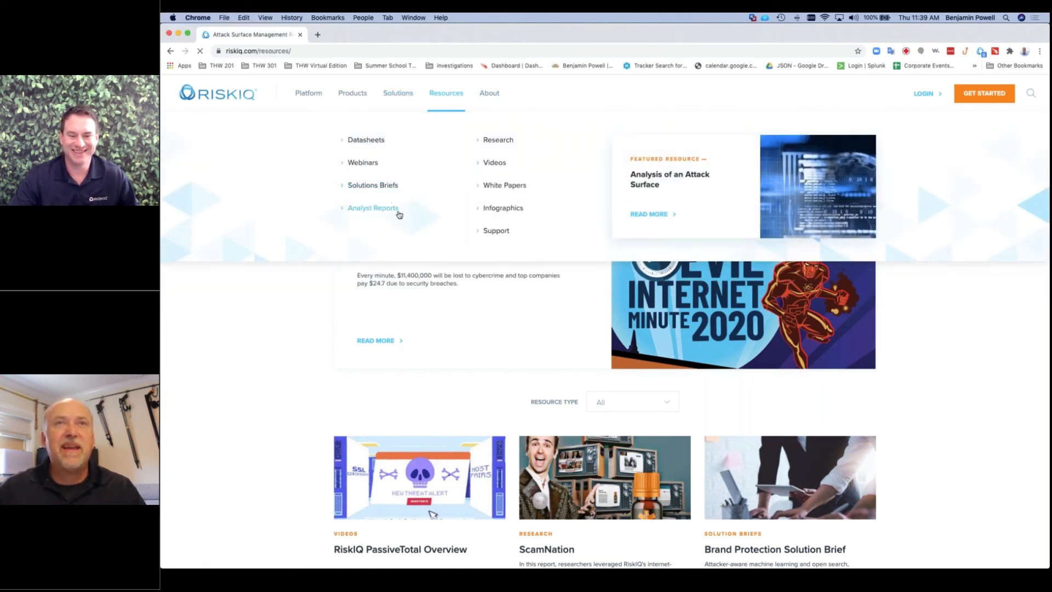
Step: Add "integrations" to the resources page address, load the RiskIQ integrations page and look through its content
double_click(400, 51)
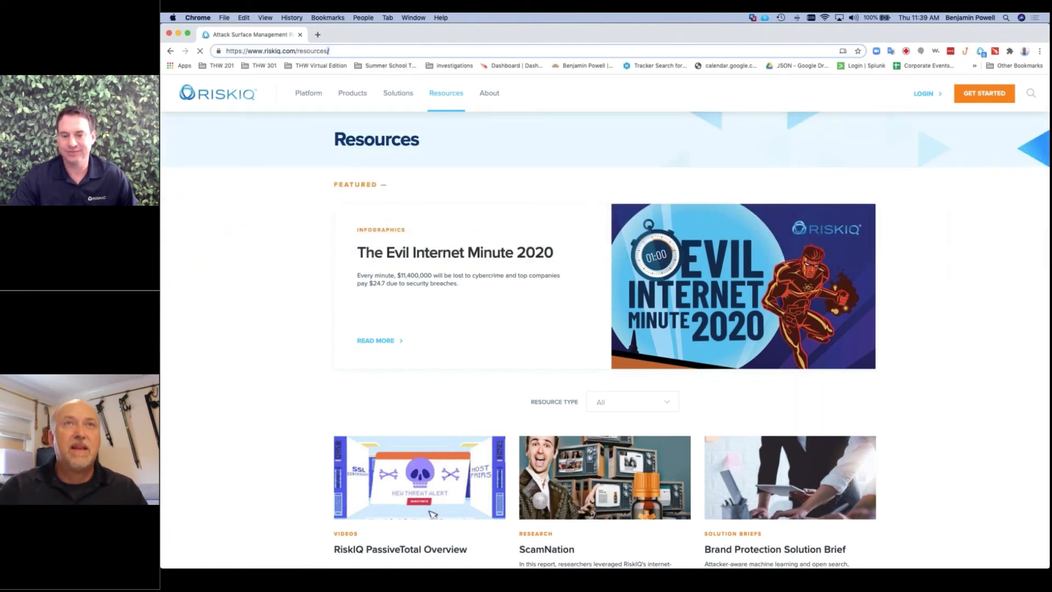
type("integrations")
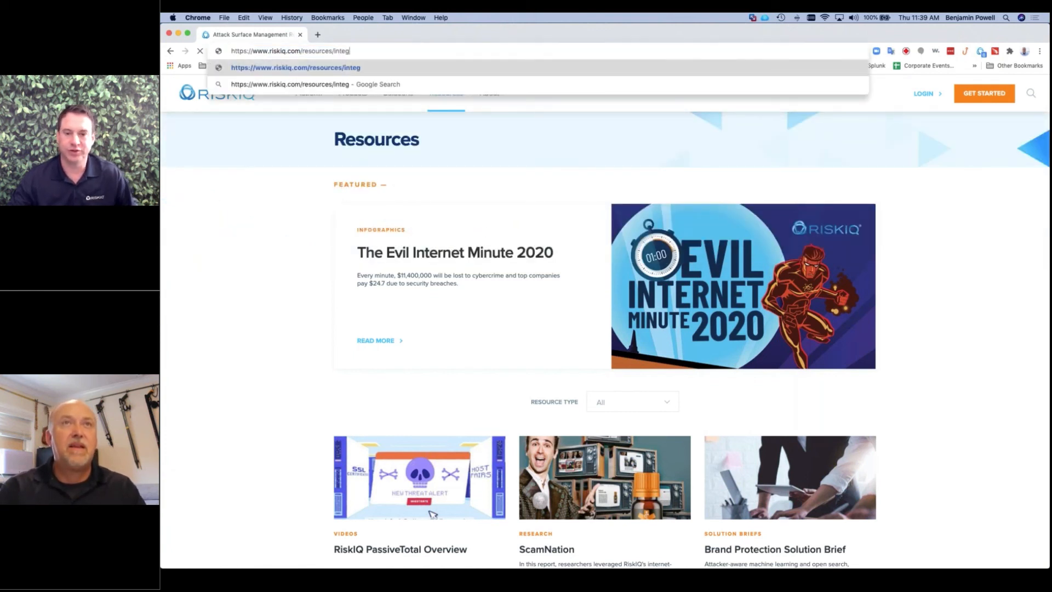
key("Return")
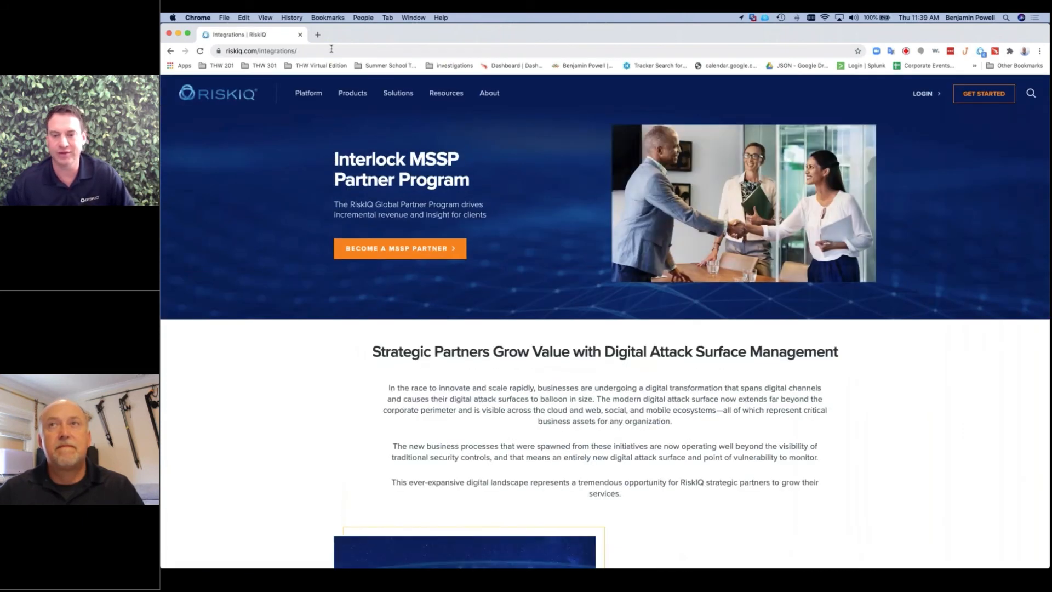
scroll(605, 321, "down", 10)
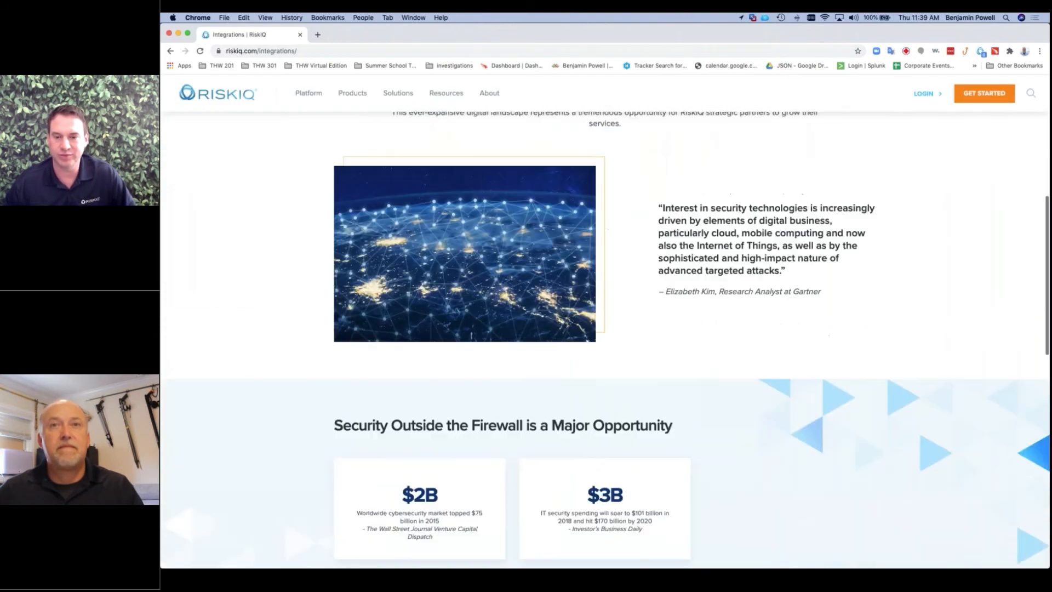
Step: Look through the rest of the RiskIQ integrations page for integration details
scroll(605, 336, "down", 9)
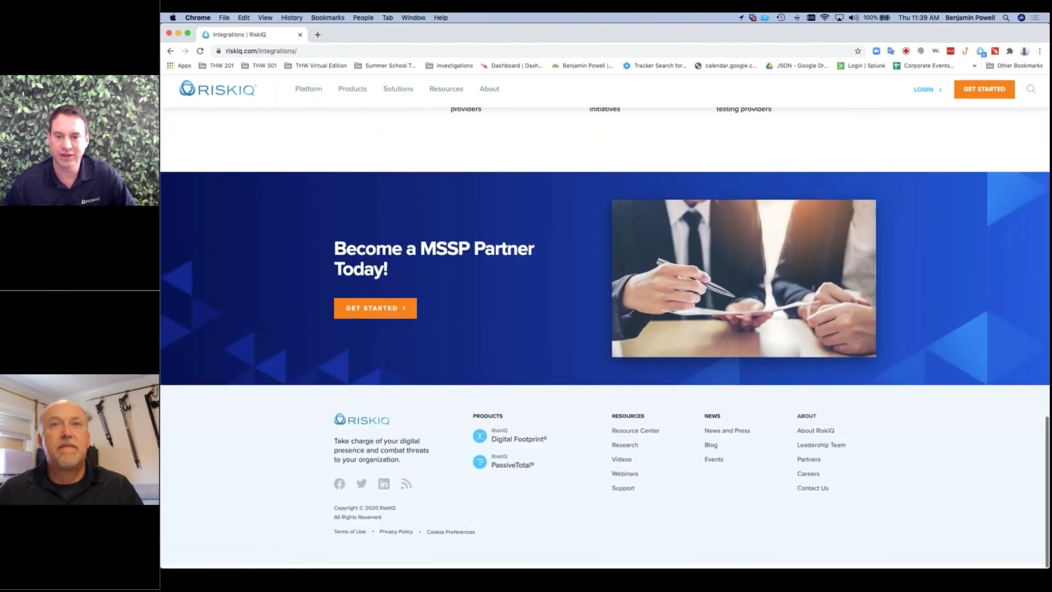
scroll(605, 336, "up", 9)
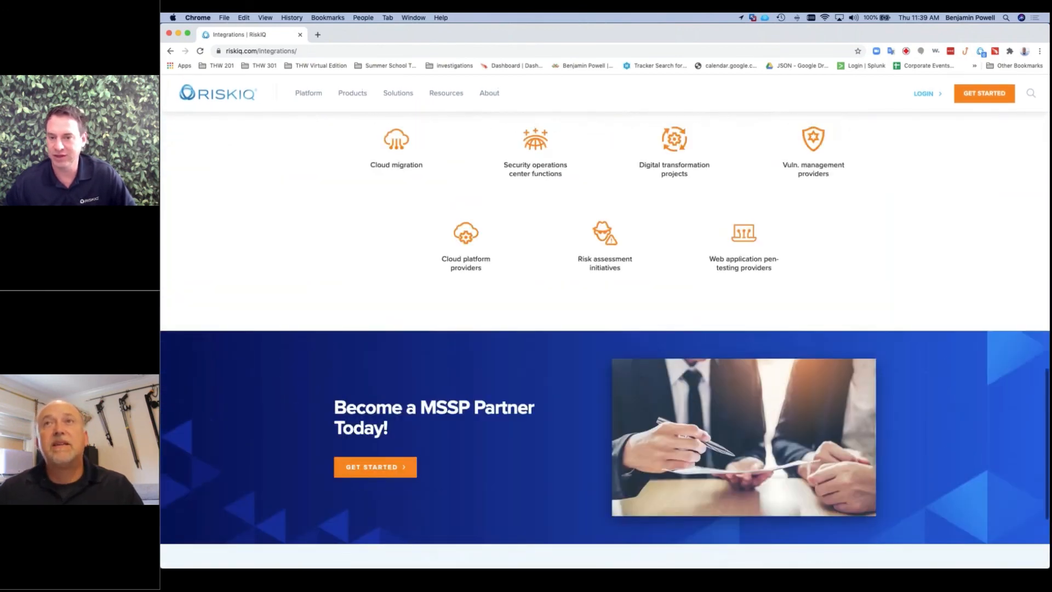
scroll(552, 177, "up", 9)
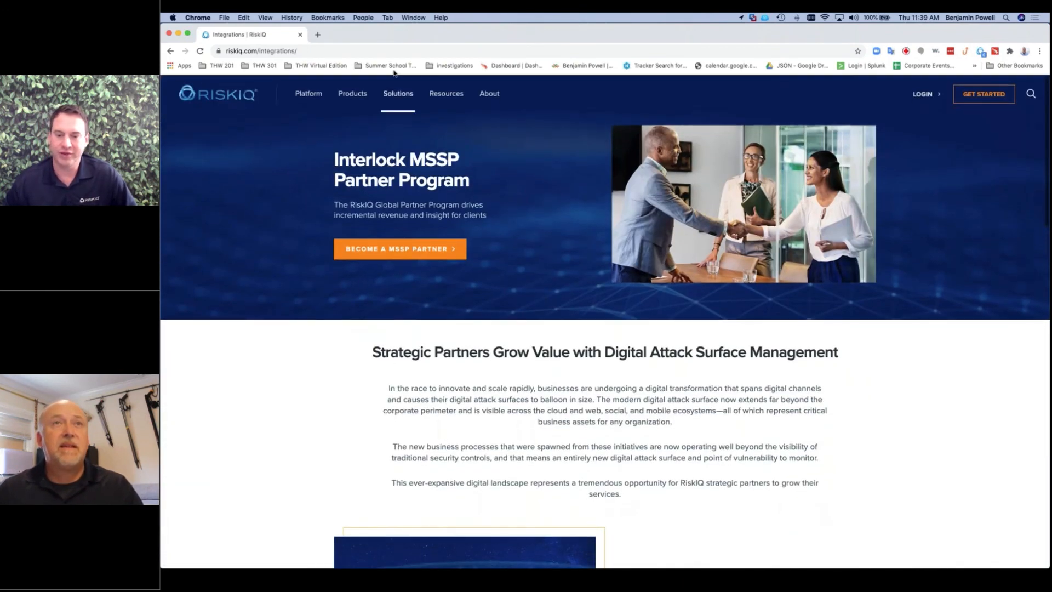
Step: Load community.riskiq.com/research and open the account settings
left_click(329, 51)
type("comm")
key("Return")
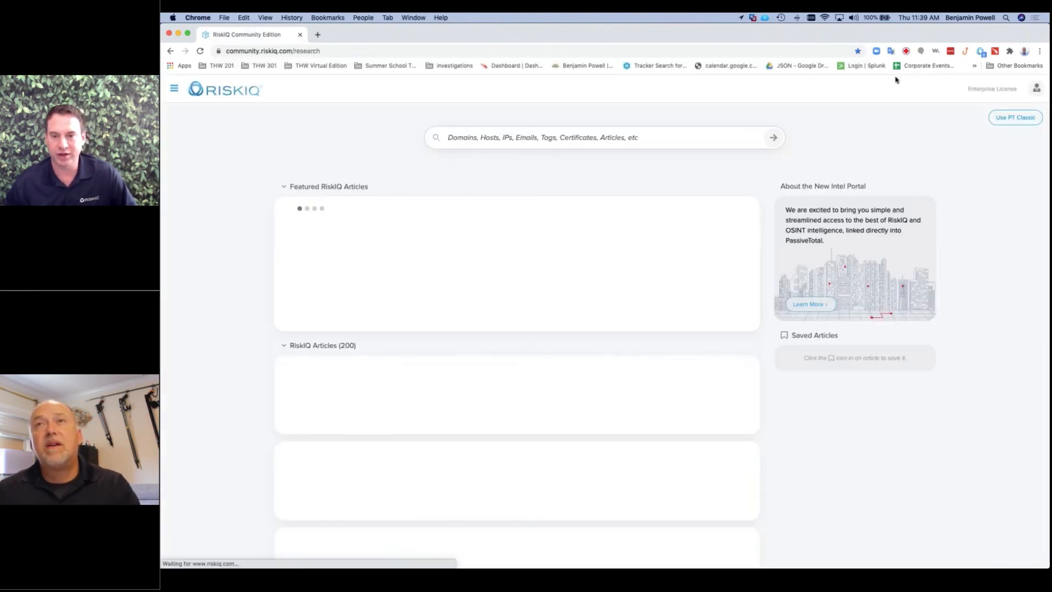
left_click(1036, 89)
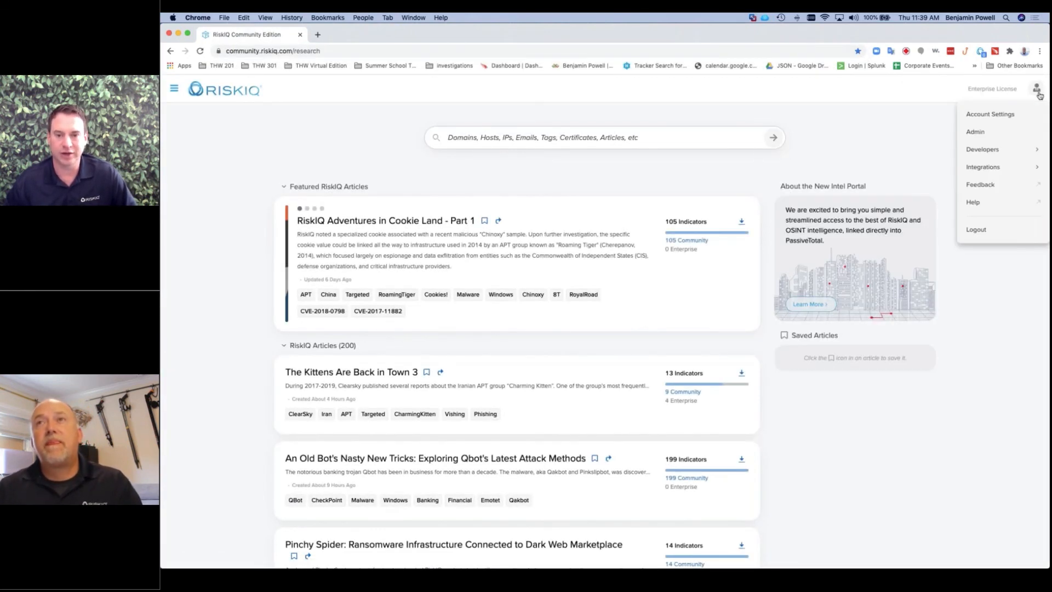
left_click(990, 114)
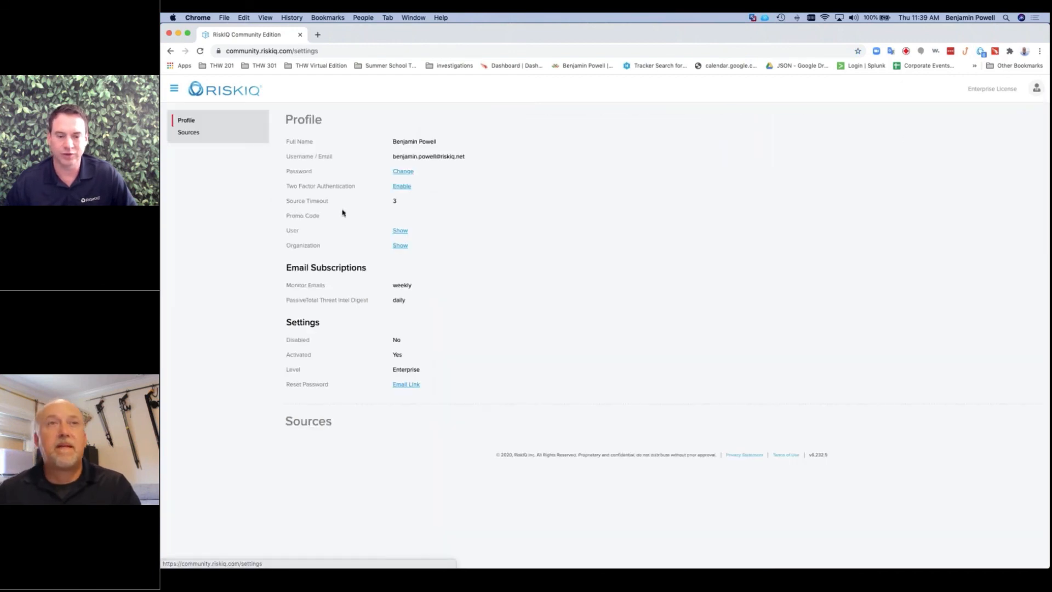
Step: Review the organization, CrowdStrike integration and Sources sections of the account settings, then return to the research home page
left_click(181, 133)
scroll(193, 169, "down", 20)
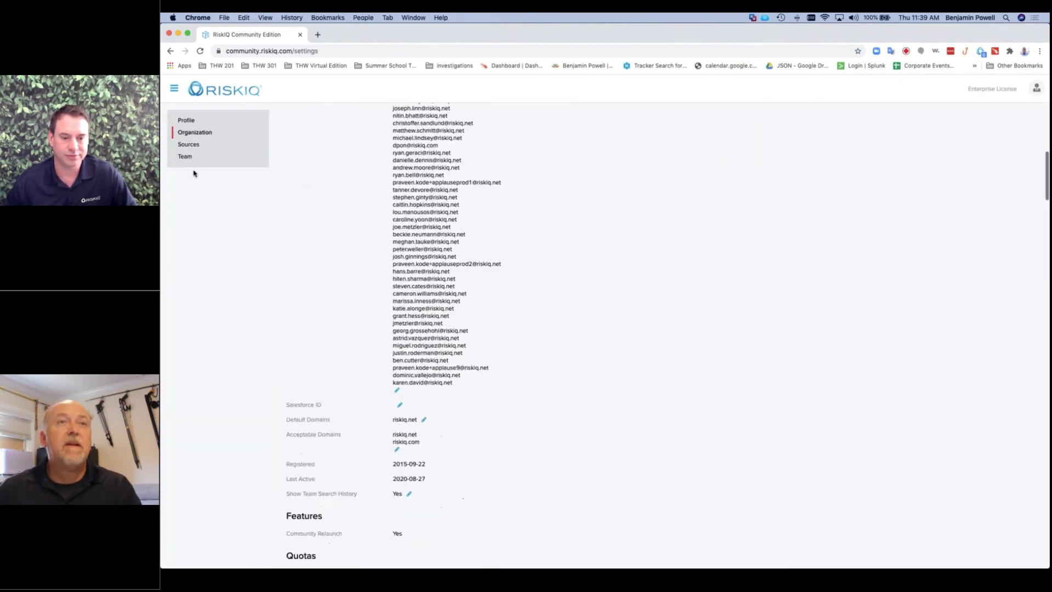
scroll(193, 173, "up", 6)
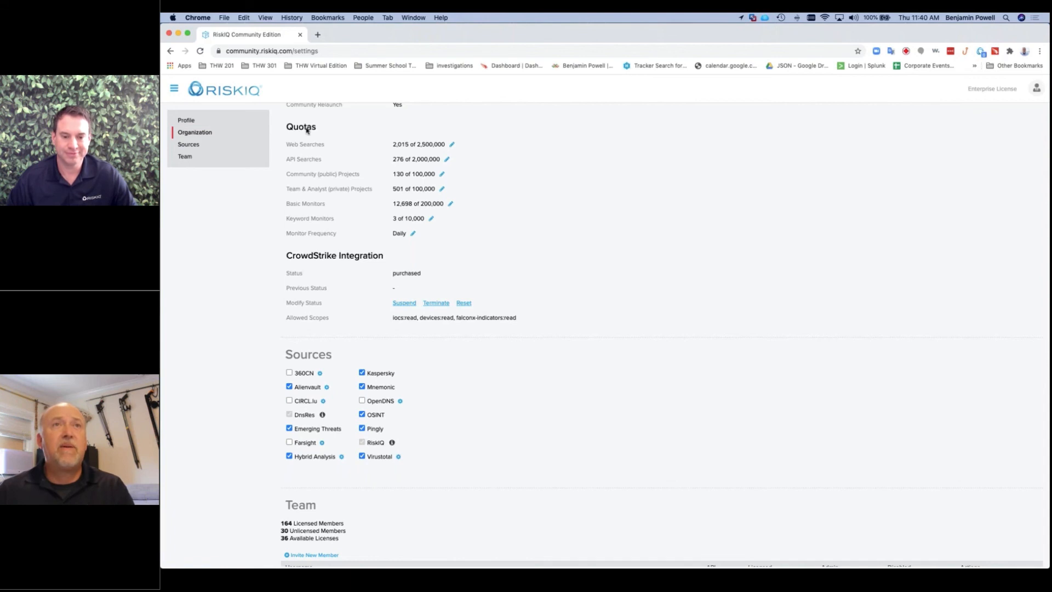
left_click(222, 91)
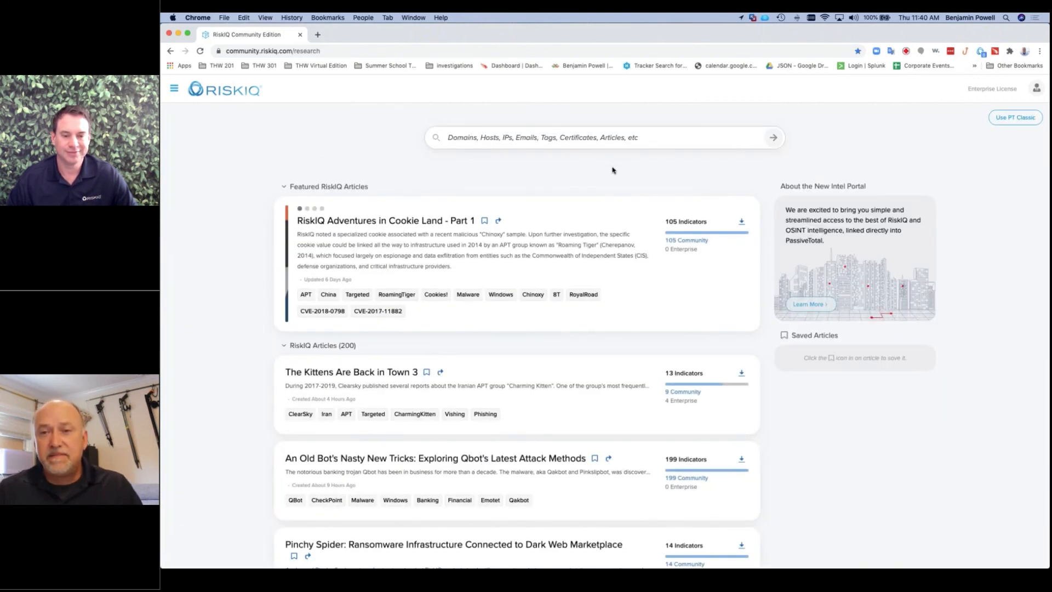
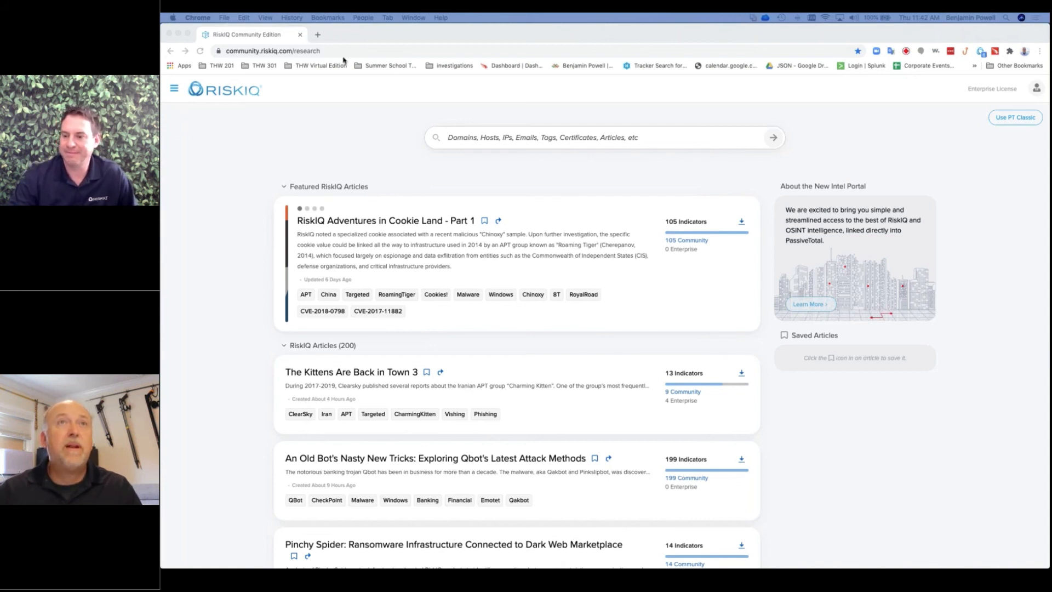
Step: Open all 12 bookmarks of the "summer school - pinchy spider to dark..." folder in a new window
left_click(366, 67)
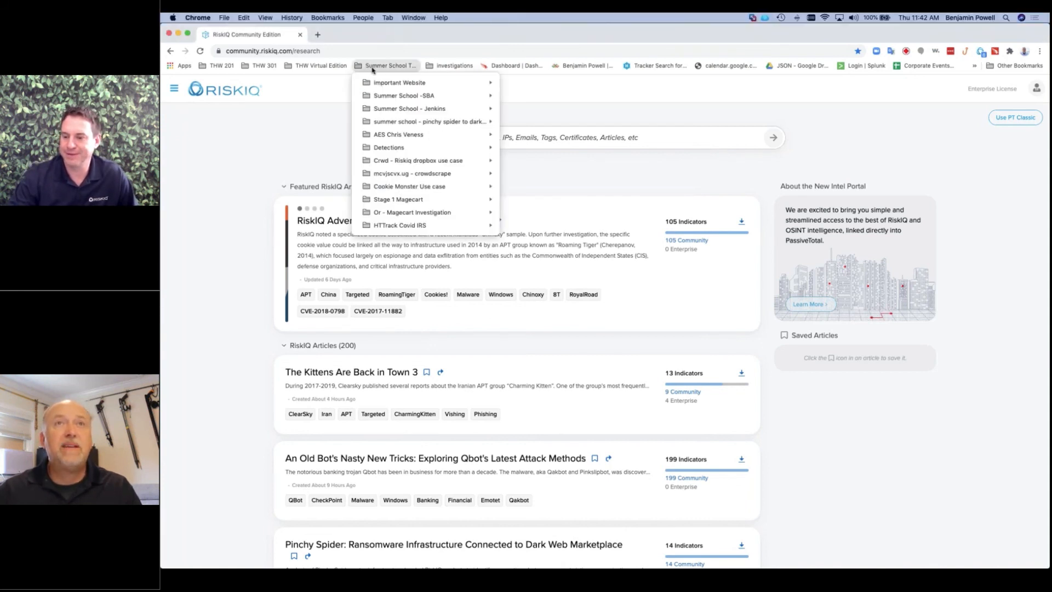
right_click(392, 123)
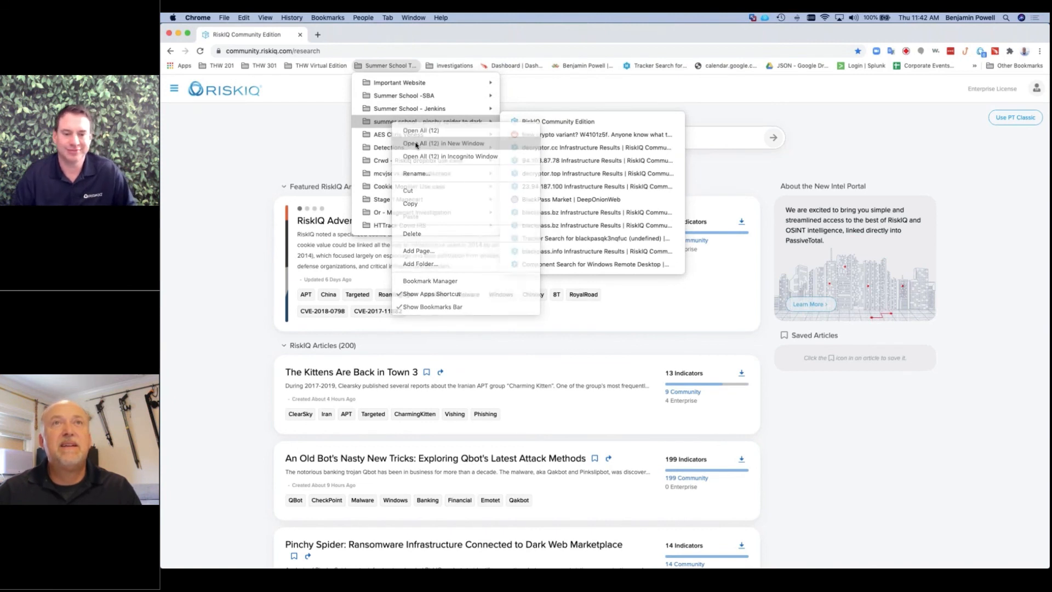
left_click(415, 142)
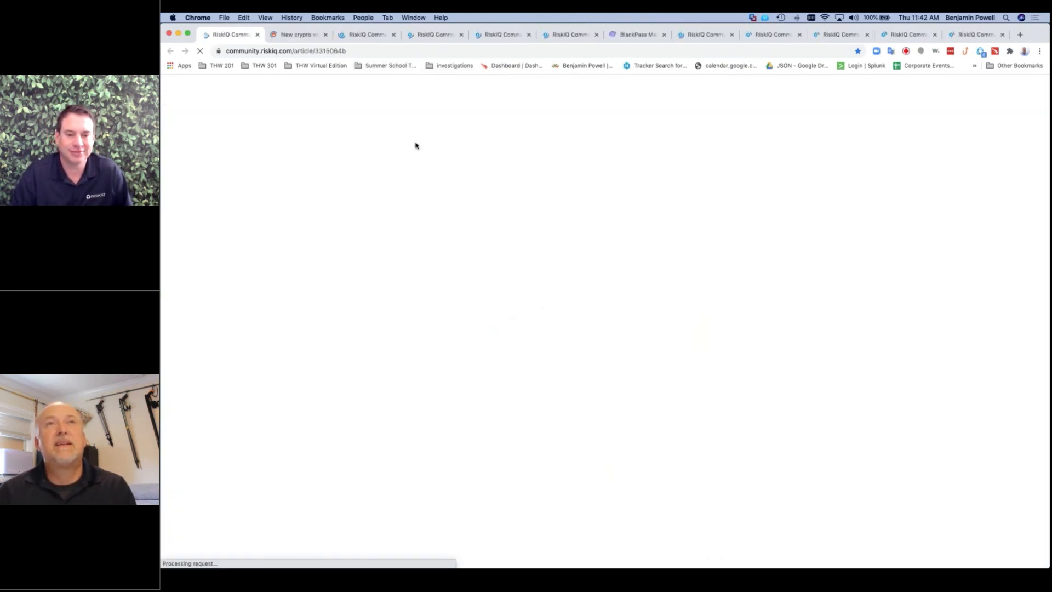
Step: Read the Reddit r/sysadmin post on the new crypto variant W4101z5f and look through its comments
left_click(301, 35)
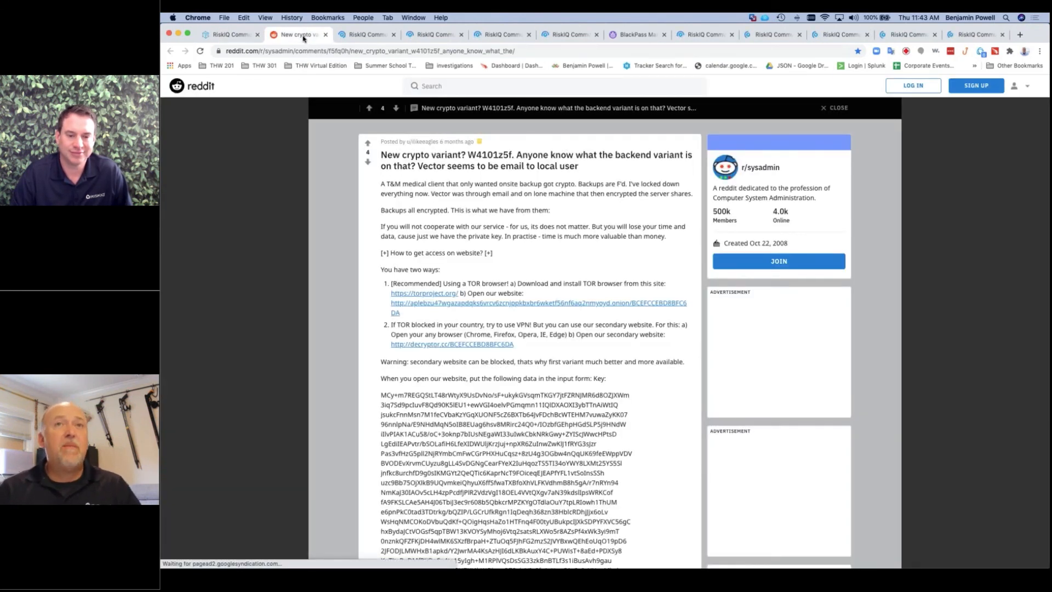
scroll(530, 329, "down", 8)
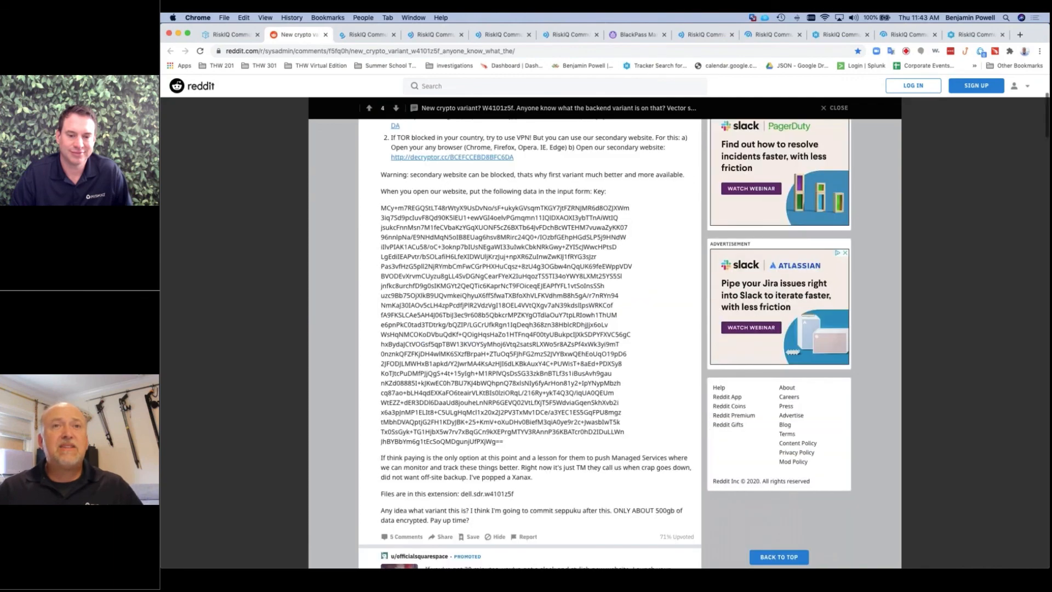
scroll(530, 346, "down", 15)
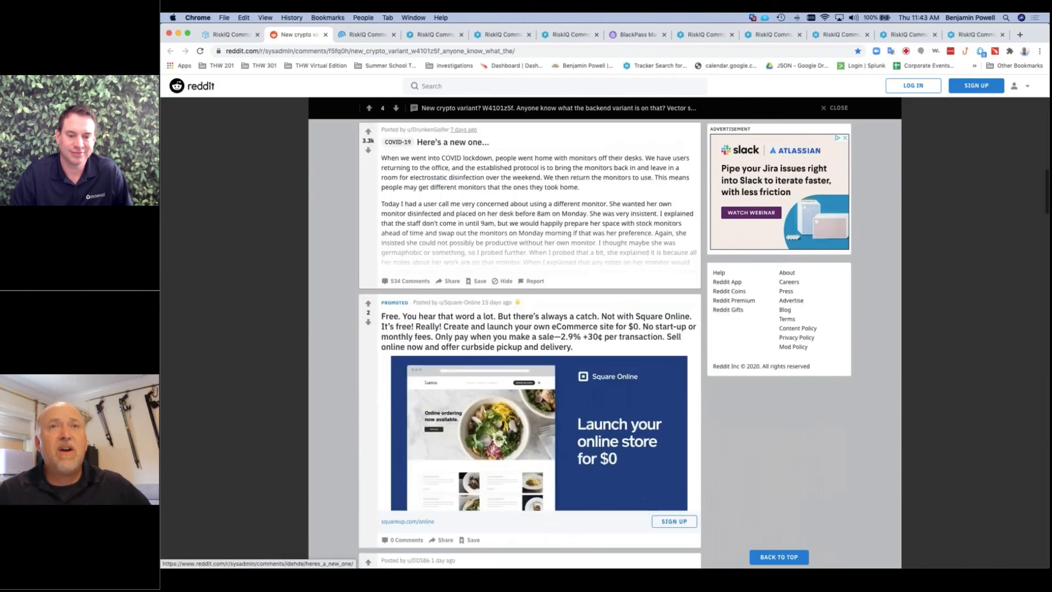
scroll(530, 343, "down", 12)
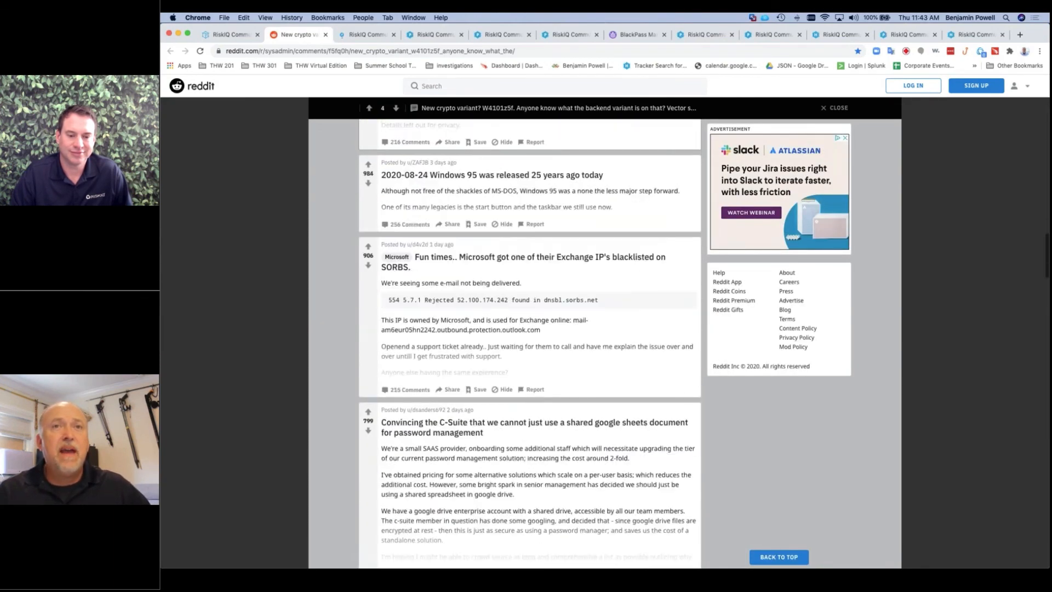
scroll(530, 344, "down", 3)
scroll(530, 344, "up", 15)
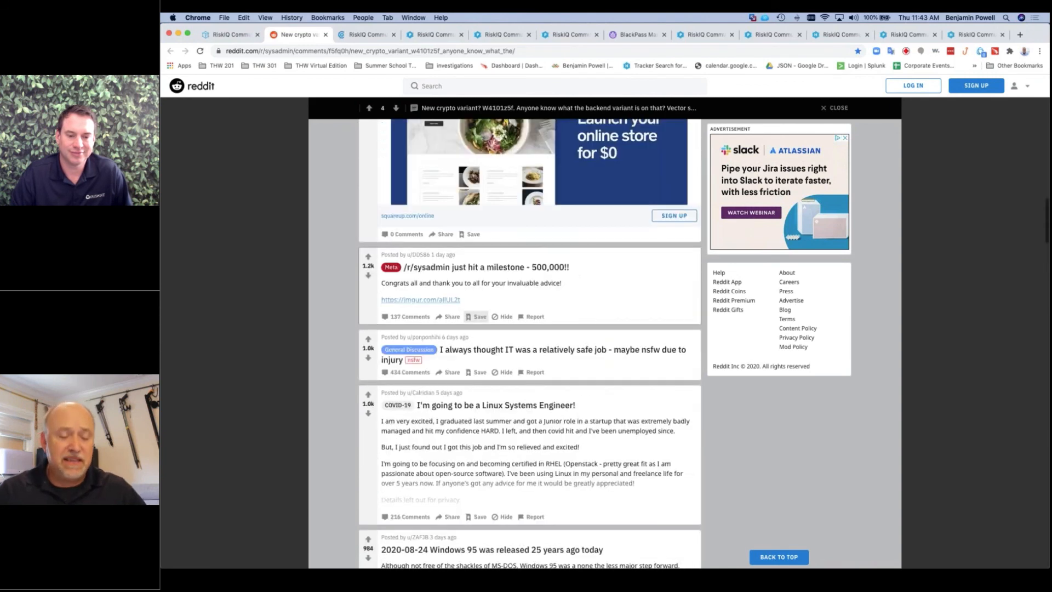
scroll(530, 344, "up", 8)
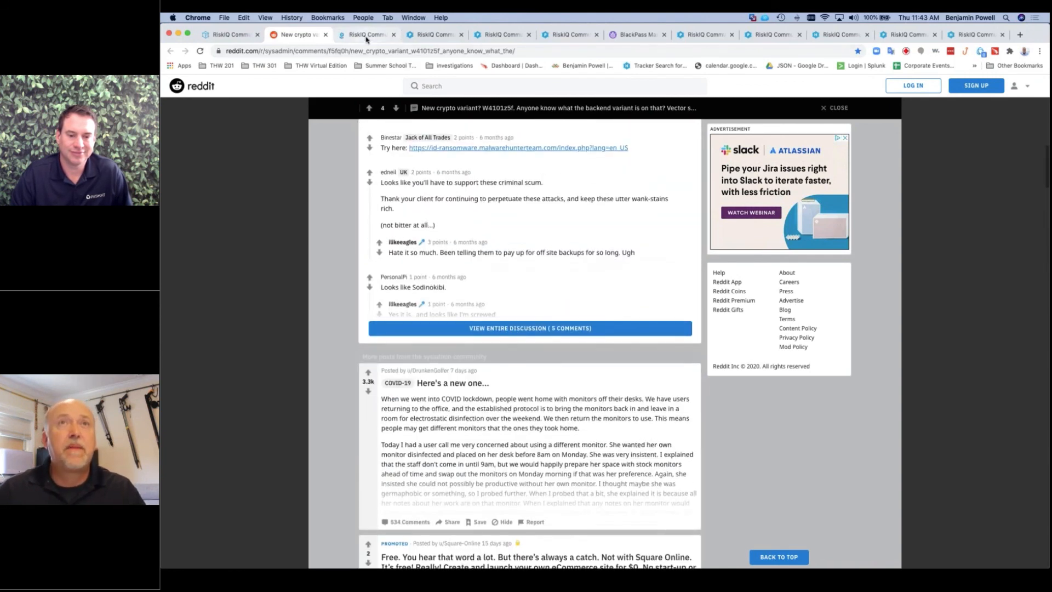
Step: Copy decryptor.cc from the RiskIQ search address and find it in the Reddit ransomware post
left_click(366, 35)
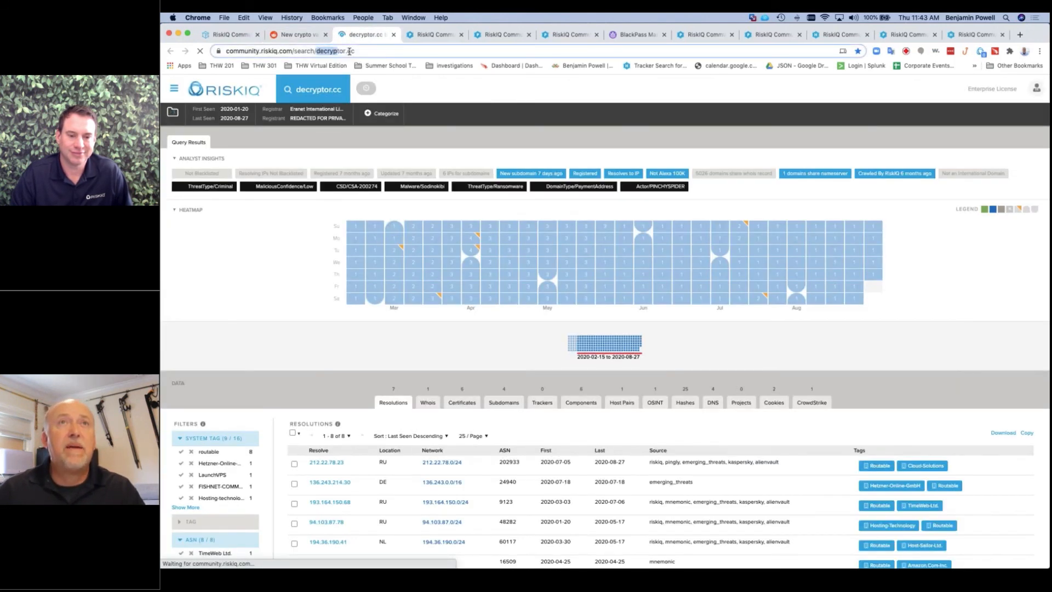
double_click(360, 51)
key("super+c")
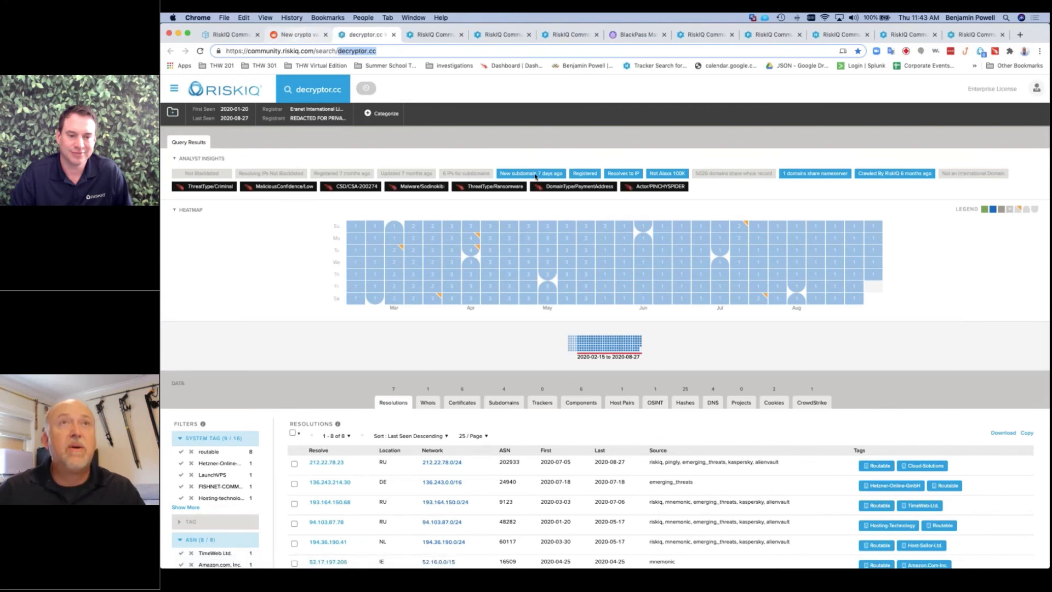
left_click(299, 35)
key("super+f")
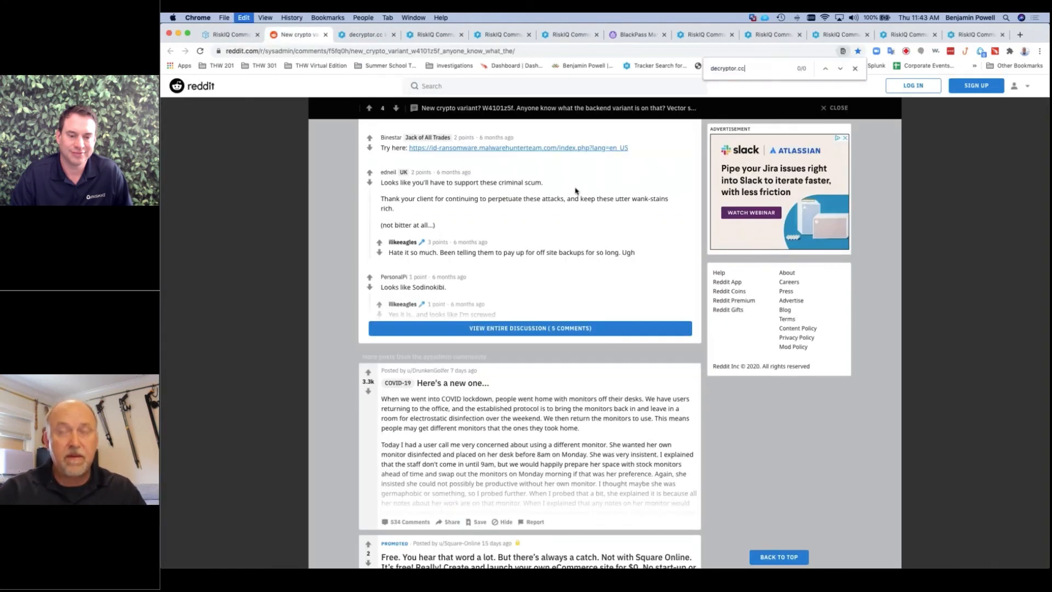
key("super+v")
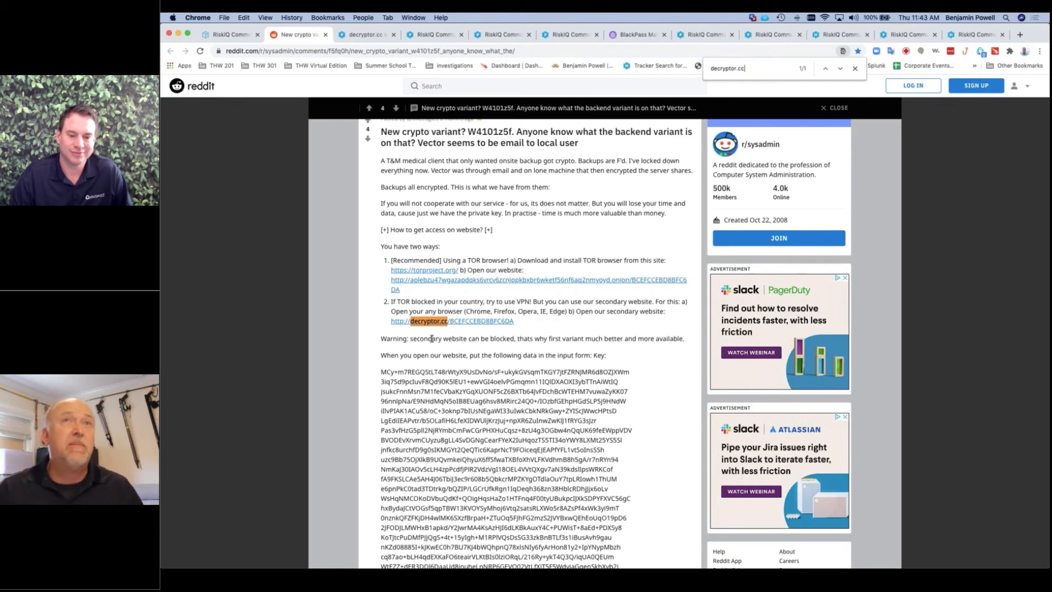
Step: Examine the RiskIQ resolutions for decryptor.cc and for the IP address 94.103.87.78
left_click(362, 36)
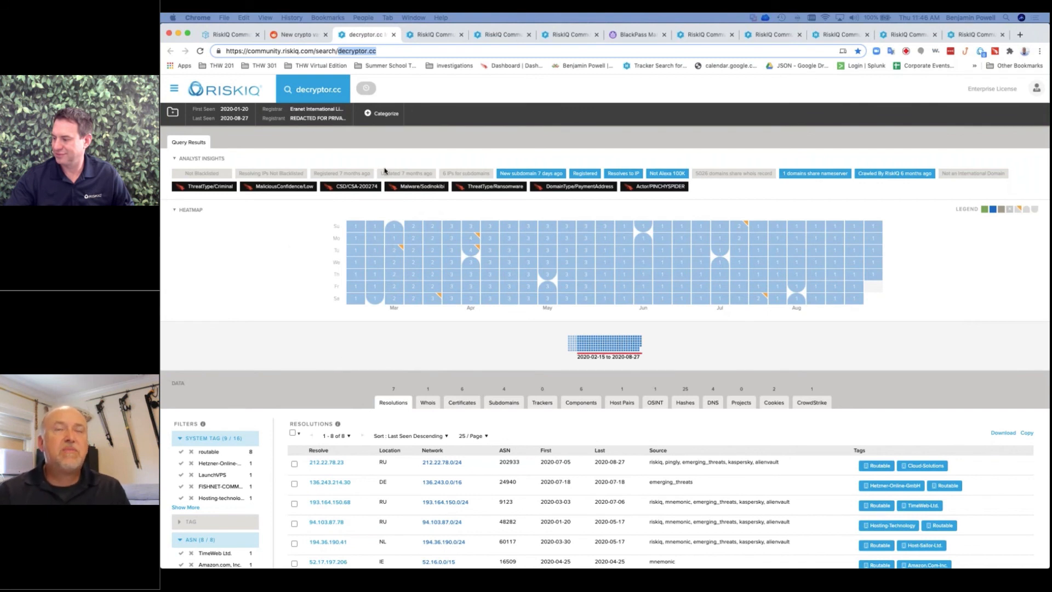
left_click(431, 85)
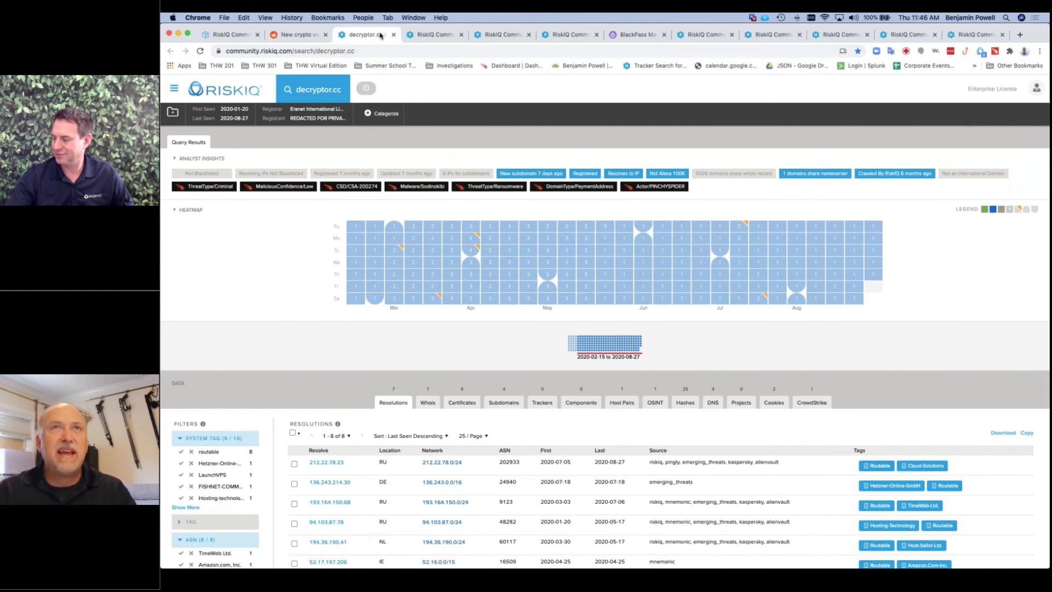
scroll(481, 274, "down", 3)
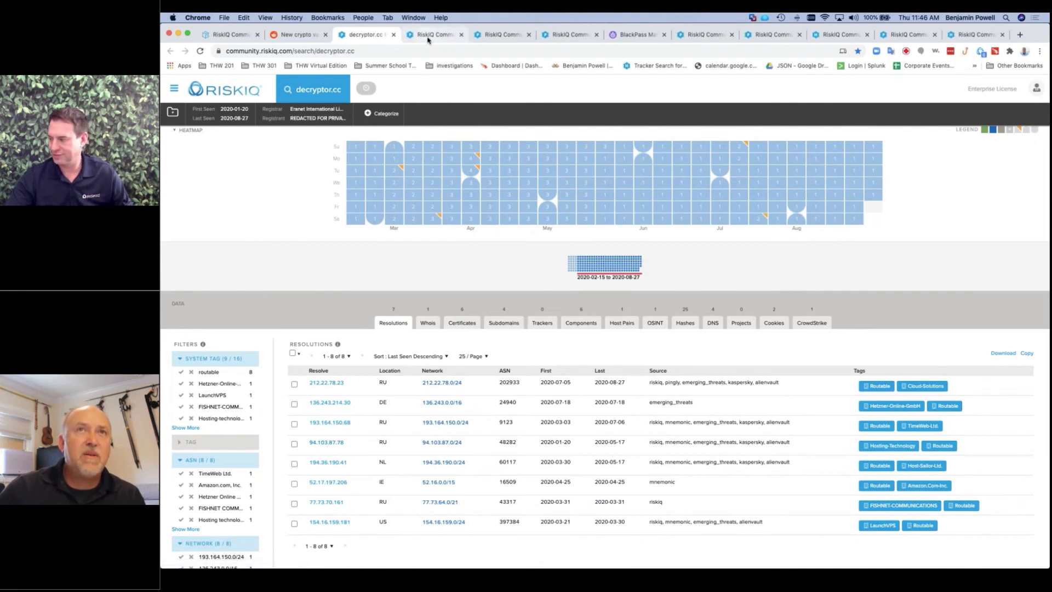
left_click(428, 38)
scroll(378, 362, "down", 3)
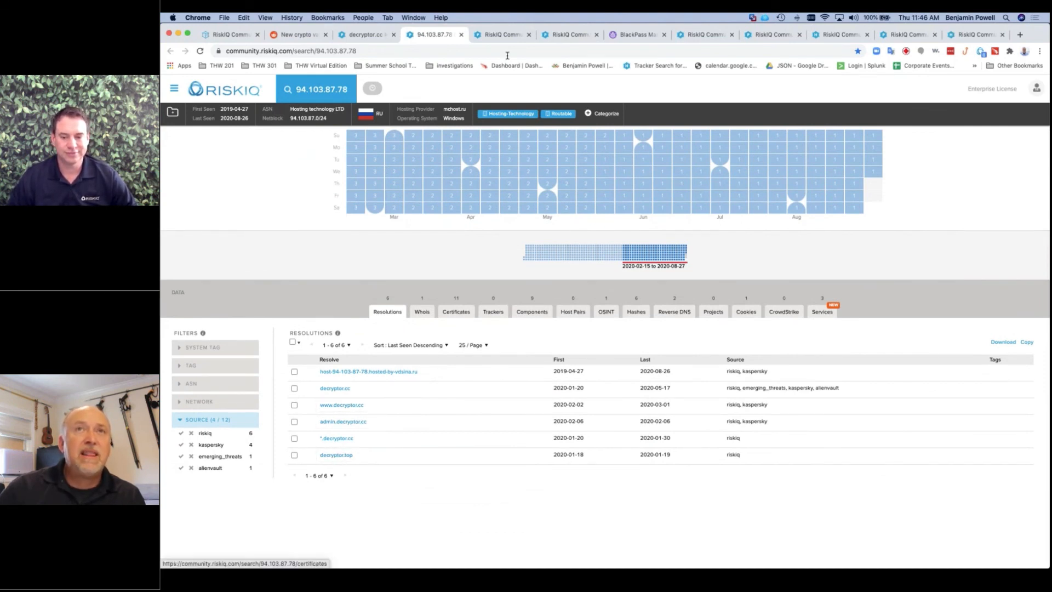
Step: Examine the IP resolutions listed for decryptor.top
left_click(501, 34)
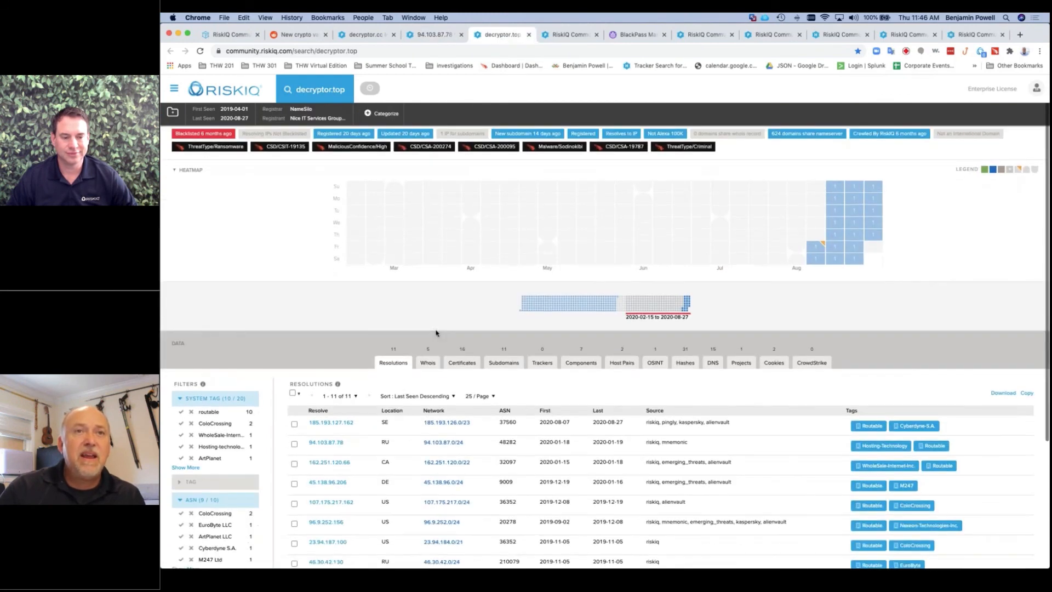
scroll(436, 332, "down", 2)
scroll(378, 382, "down", 2)
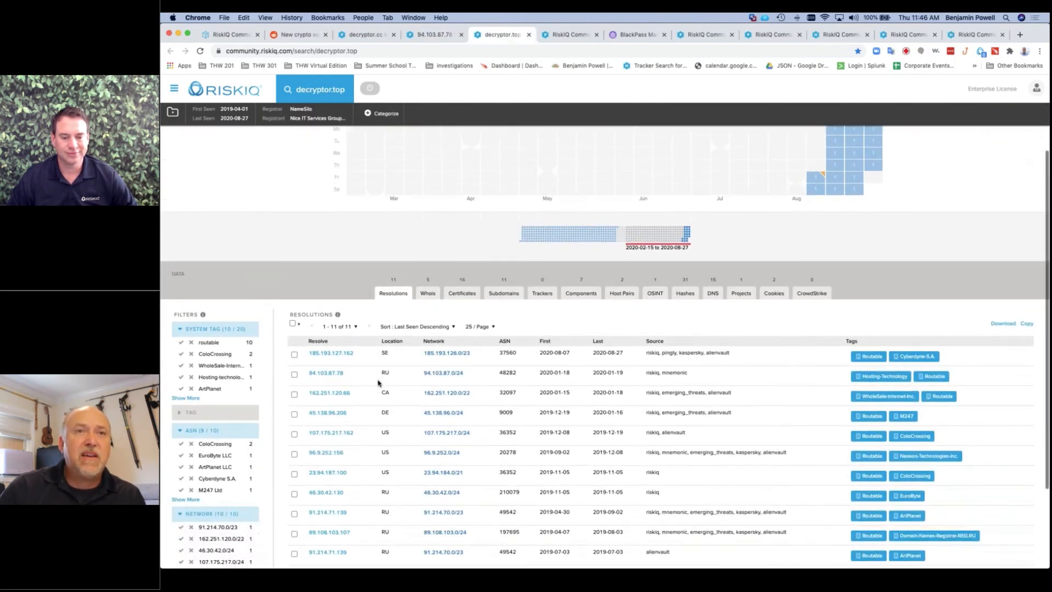
scroll(378, 382, "down", 1)
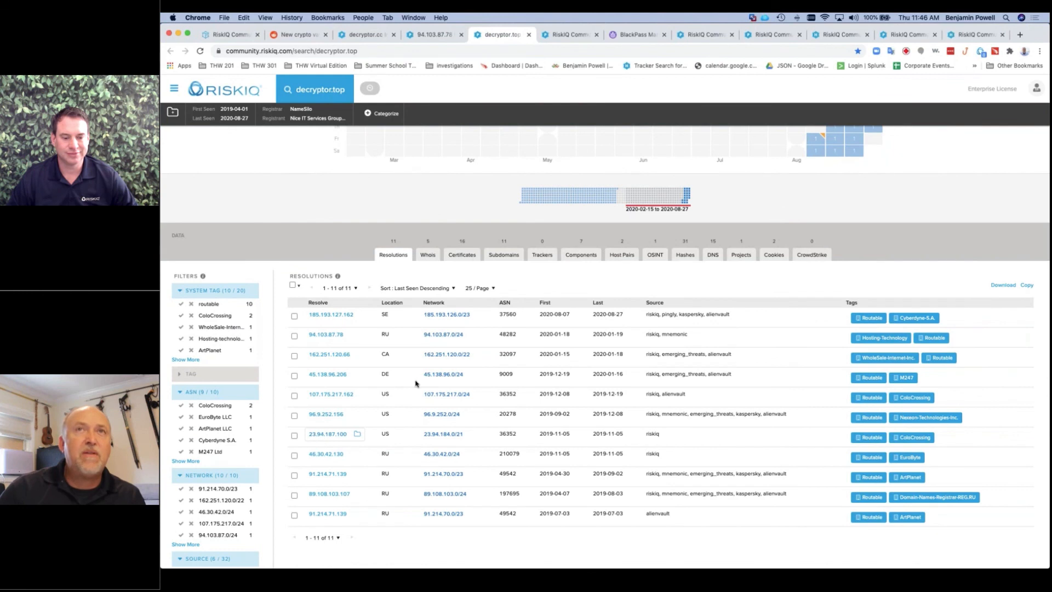
Step: View the resolutions for 23.94.187.100, move the BlackPass Market tab behind the blackpass.bz tab, and show the blackpass.bz results
left_click(555, 35)
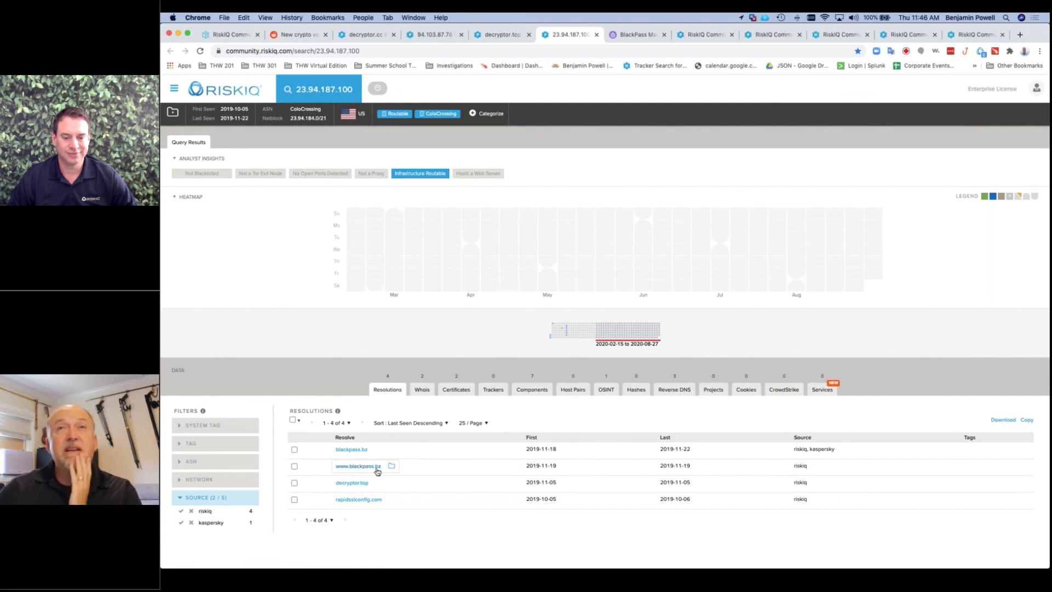
left_click_drag(623, 41, 691, 36)
left_click(637, 36)
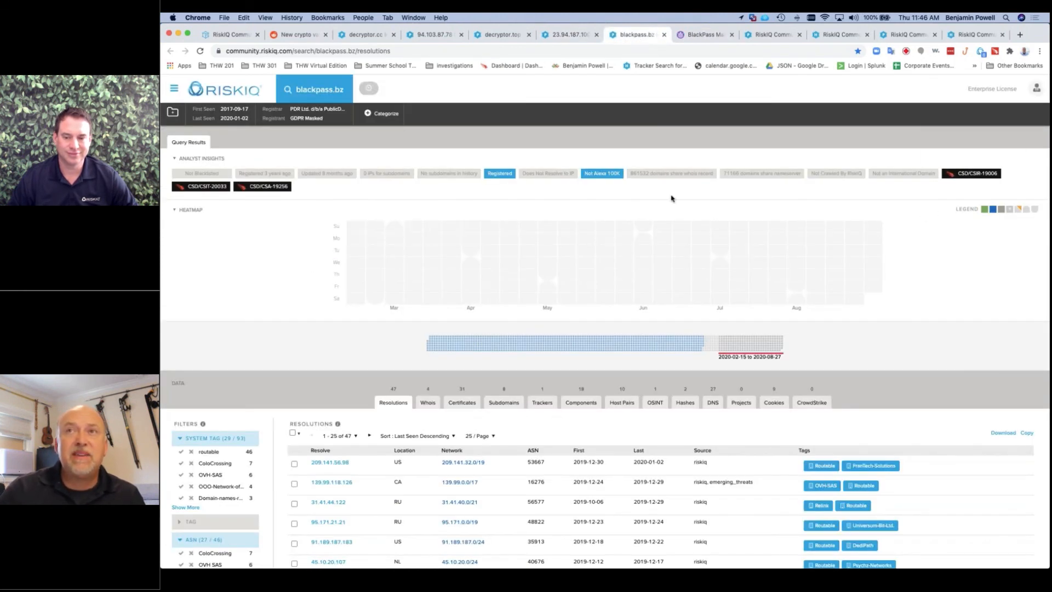
Step: View the trackers for blackpass.bz and highlight the TorHiddenServiceAddress type
scroll(308, 263, "down", 3)
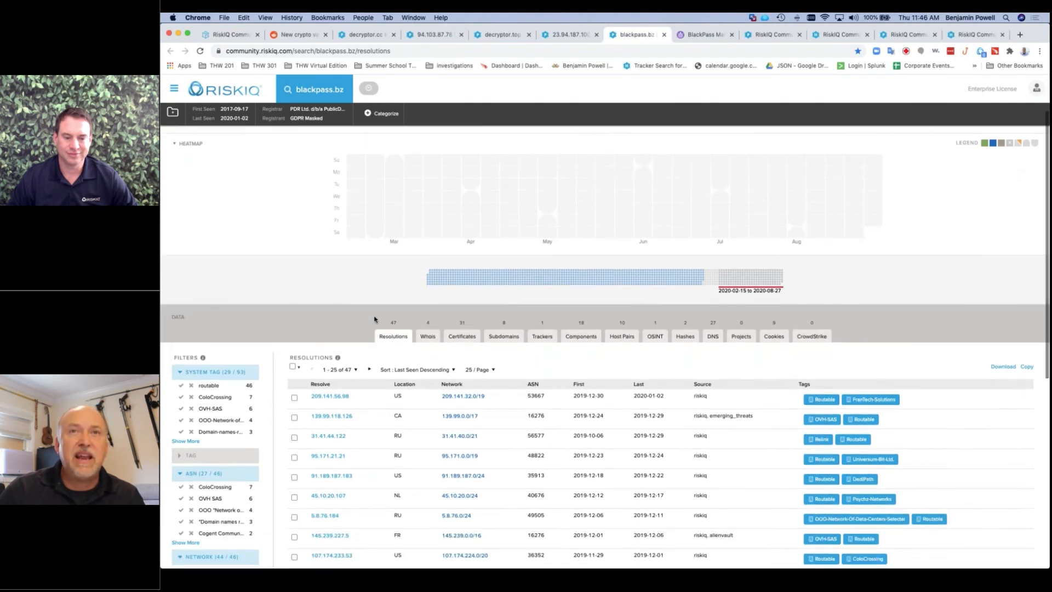
left_click(537, 342)
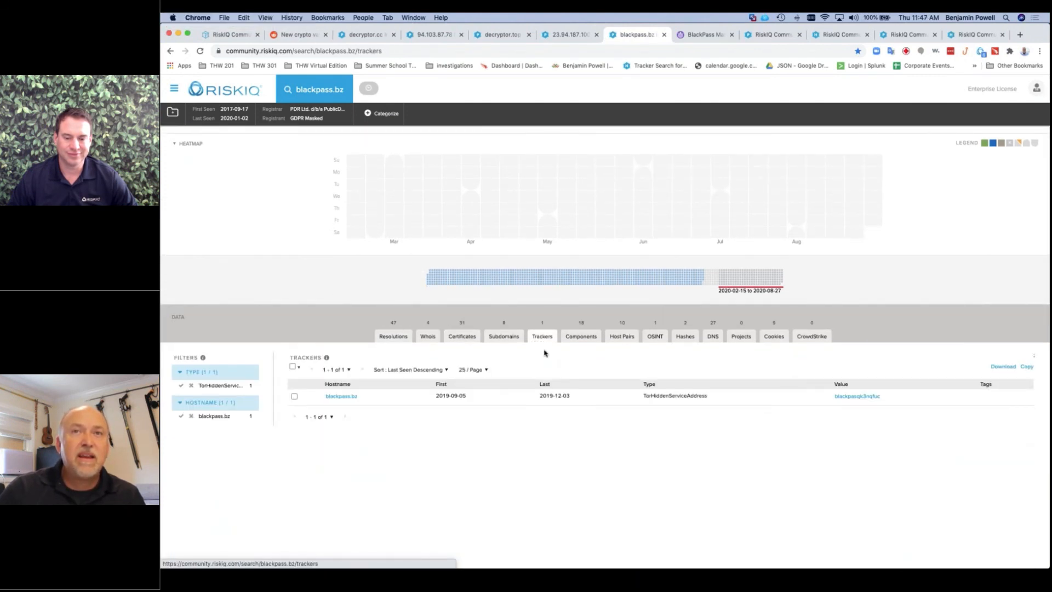
left_click_drag(645, 395, 710, 398)
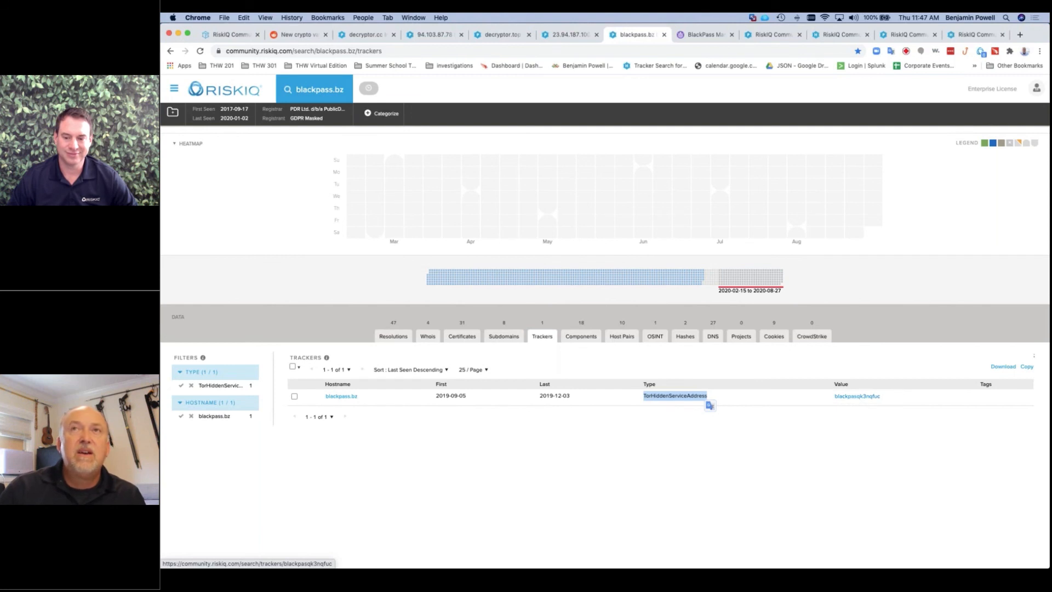
Step: Review the BlackPass Market listing on the Deep Onion Web site, including its onion address and description
left_click(692, 38)
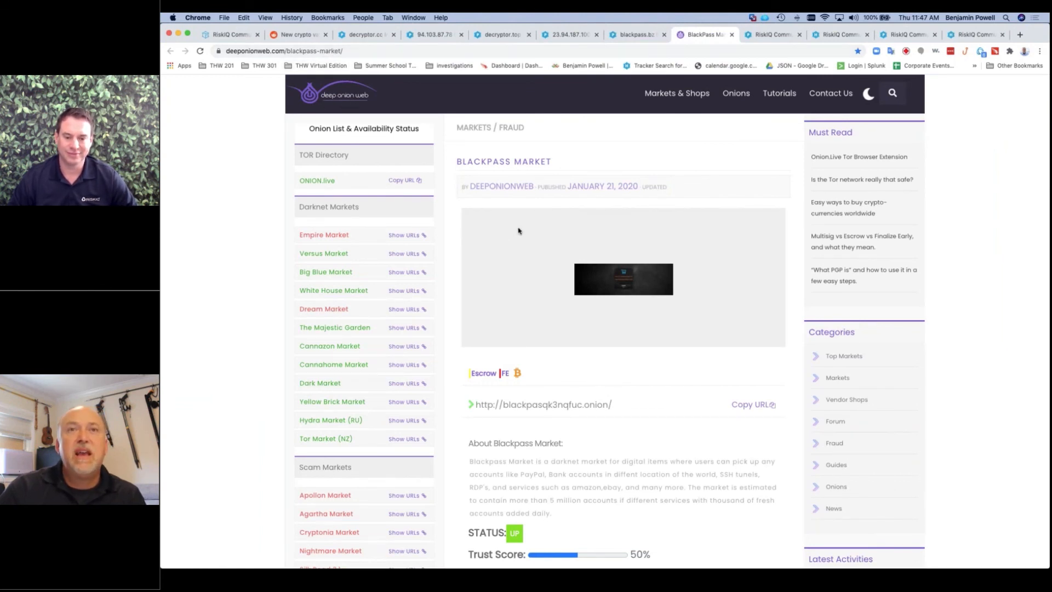
scroll(519, 232, "down", 2)
scroll(519, 232, "down", 1)
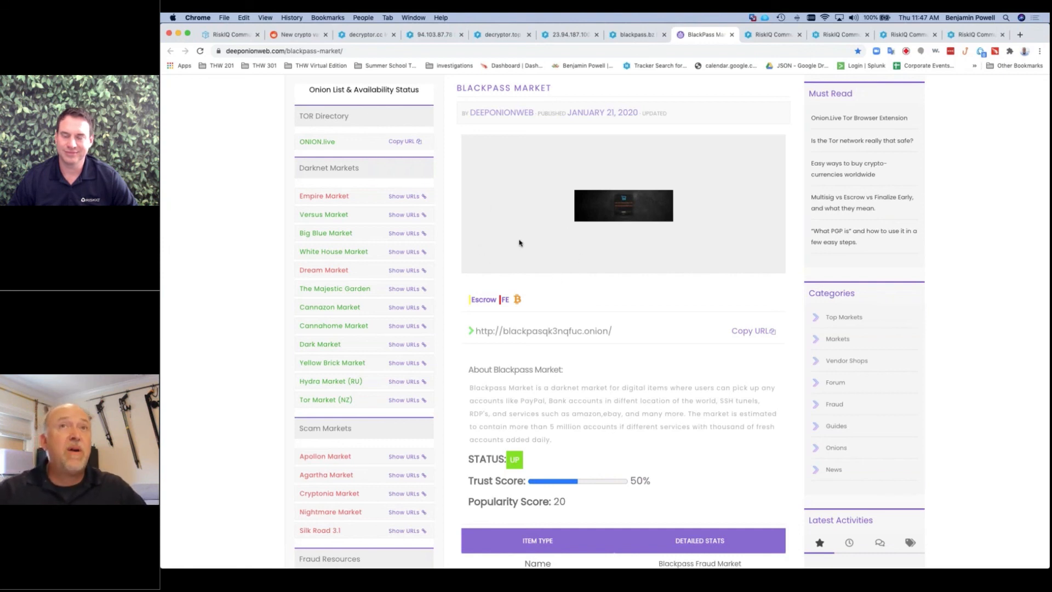
scroll(519, 243, "up", 3)
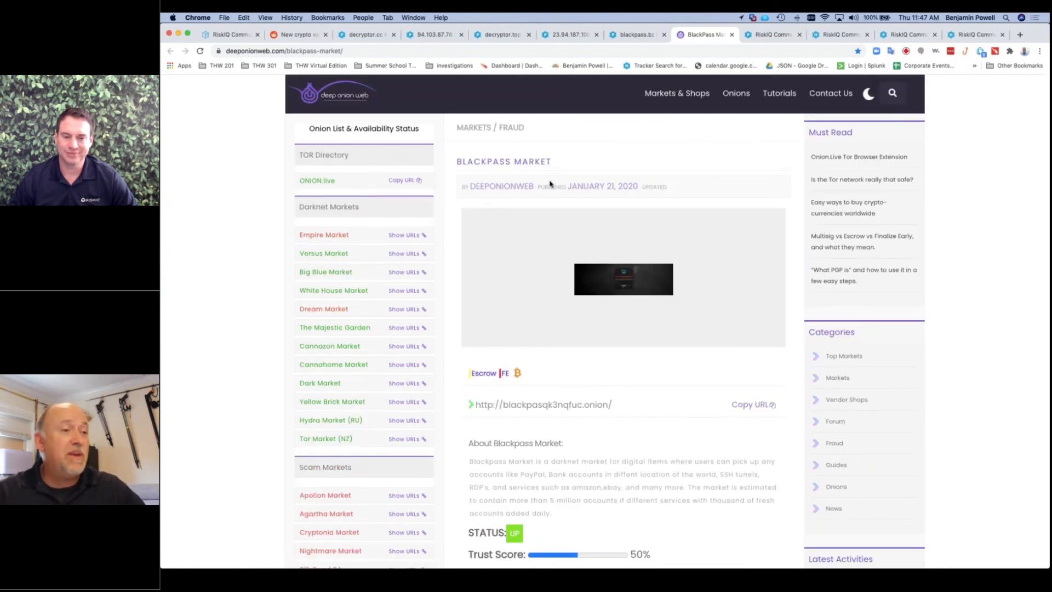
Step: Pivot from the blackpass.bz trackers to the hosts sharing the tracker value blackpasqk3nqfuc, and show the blackpass.info results
left_click(755, 37)
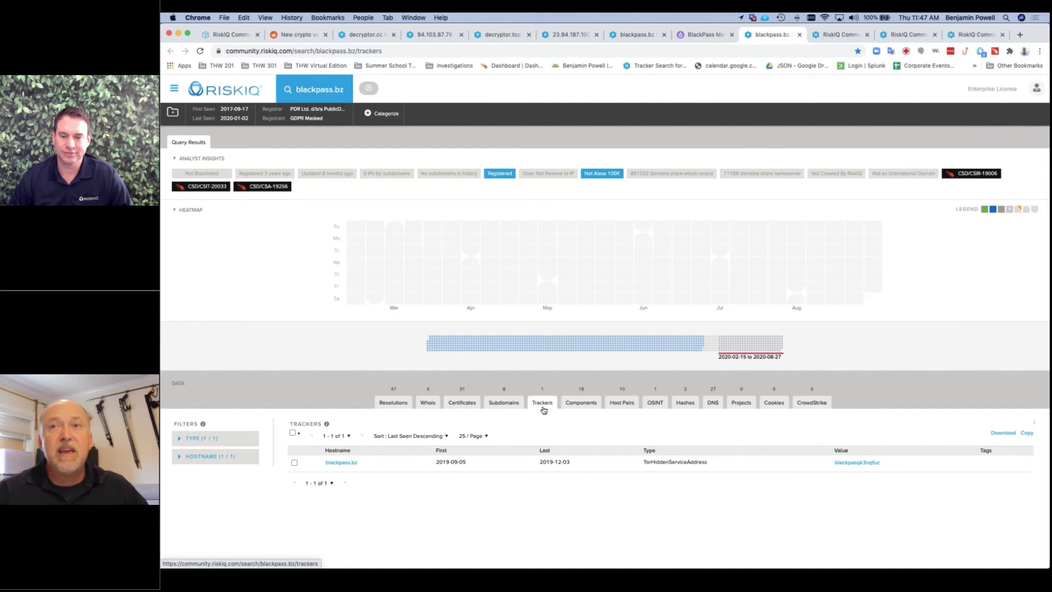
left_click(858, 463)
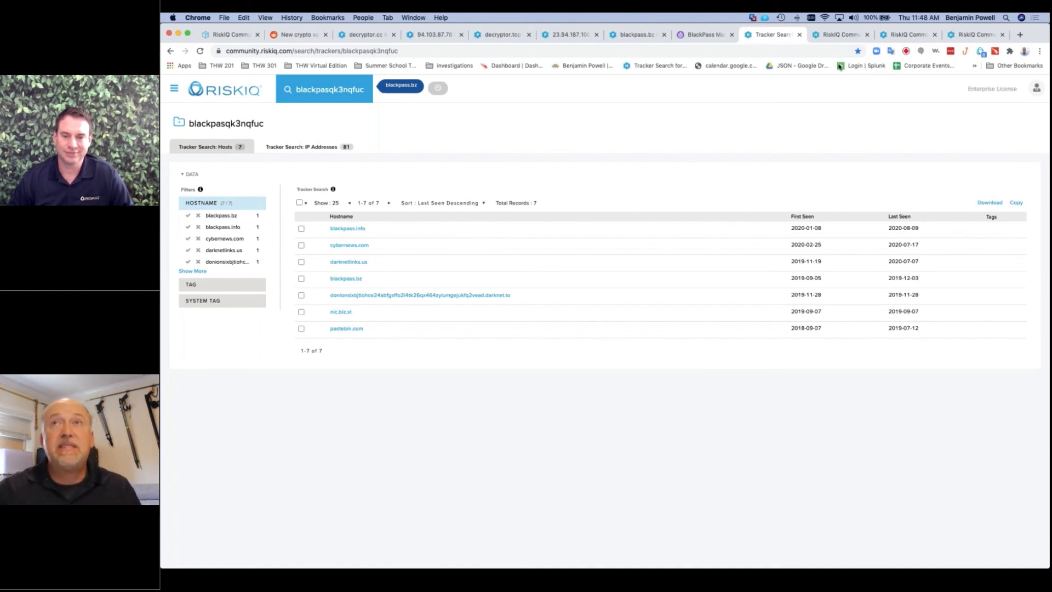
left_click(829, 37)
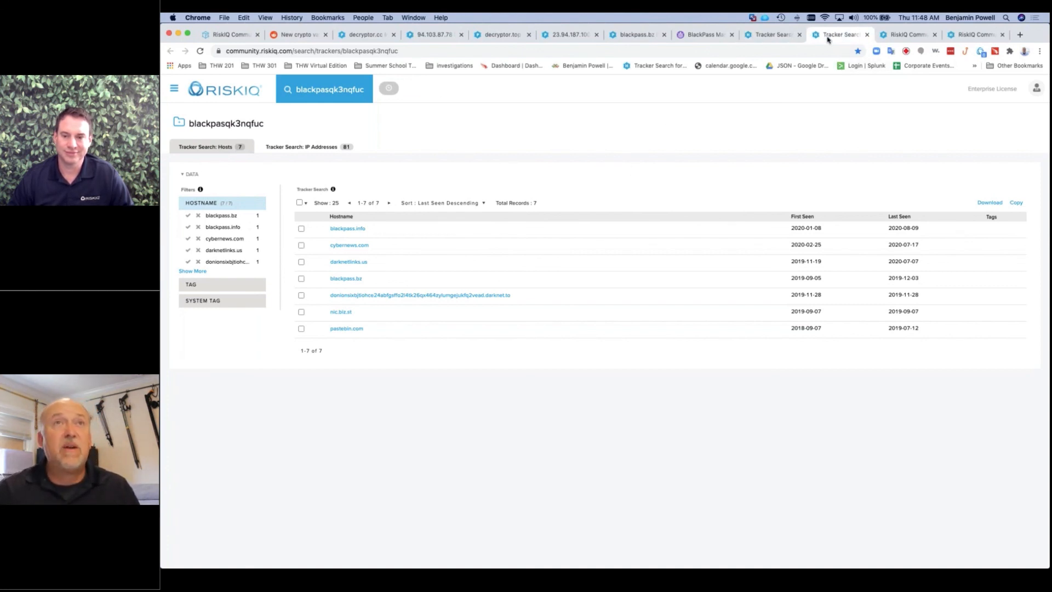
left_click(895, 37)
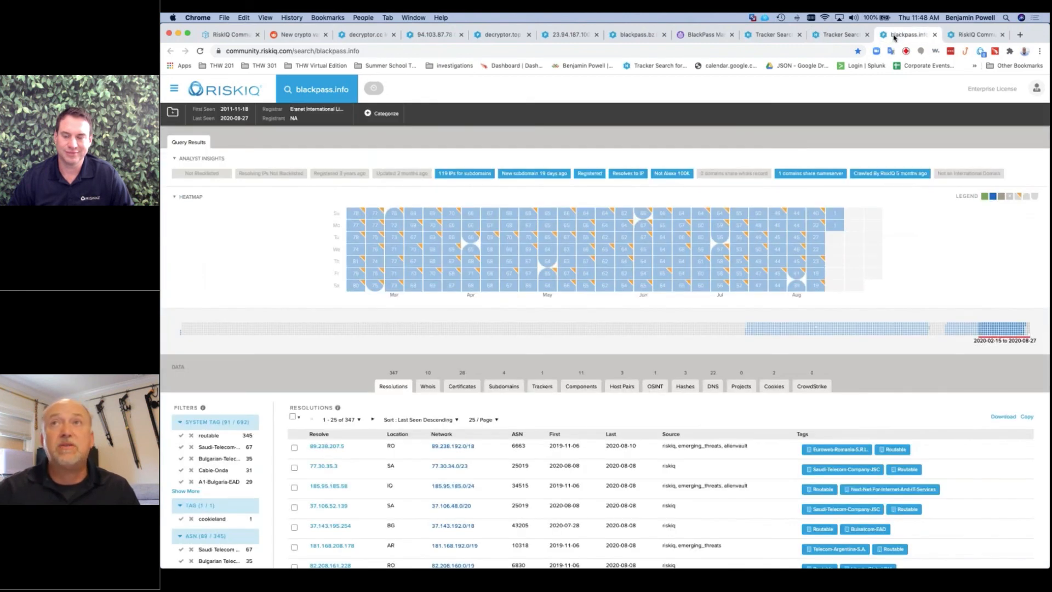
Step: List the IP addresses with the Windows Remote Desktop component and open the results for 156.236.68.137
left_click(974, 34)
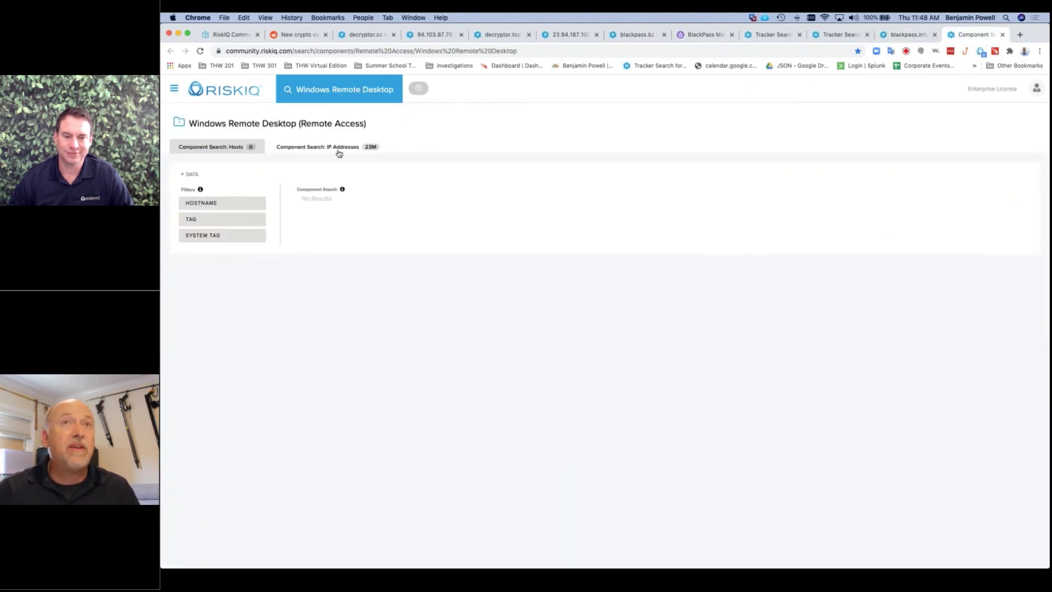
left_click(359, 147)
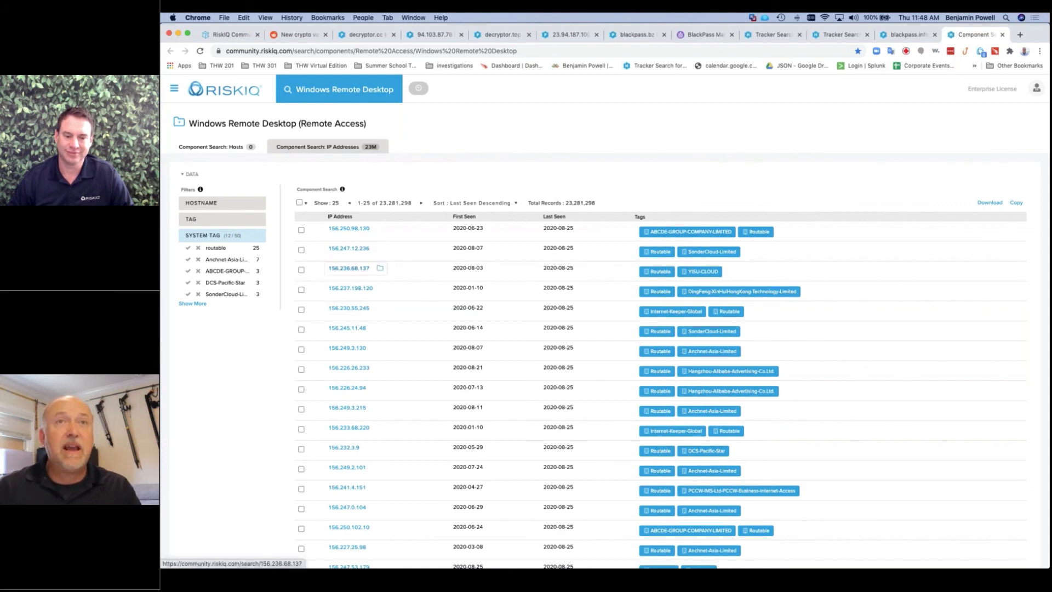
left_click(349, 268)
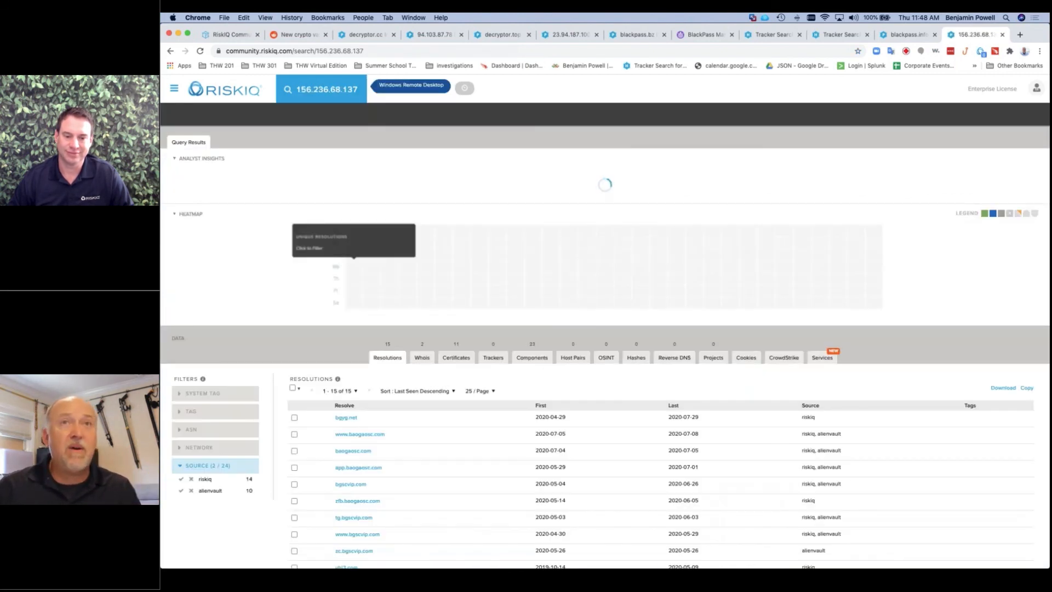
Step: Examine the services of 156.236.68.137 down to the Windows Remote Desktop response and its certificate
left_click(824, 391)
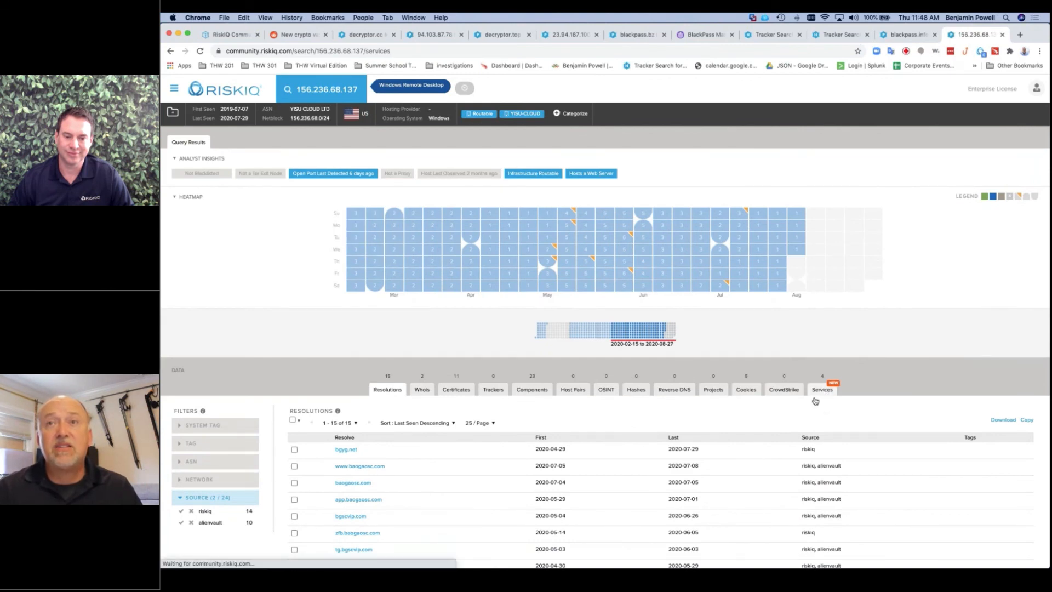
scroll(666, 418, "down", 4)
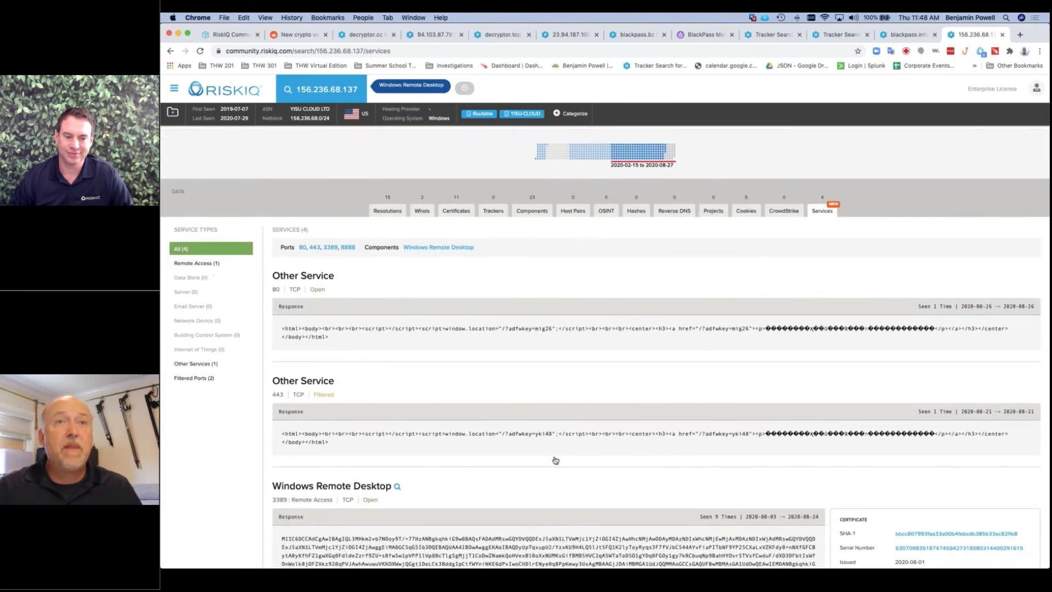
scroll(555, 459, "down", 1)
scroll(605, 347, "down", 3)
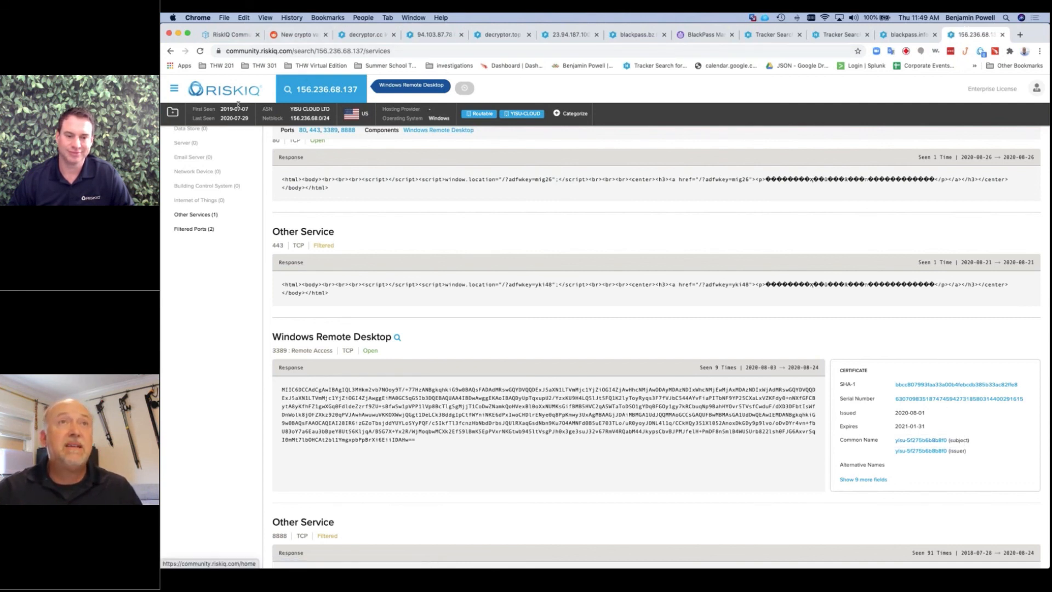
Step: Search the RiskIQ research portal for "pinchy spider" and view the infrastructure graph in the Pinchy Spider ransomware article
left_click(226, 90)
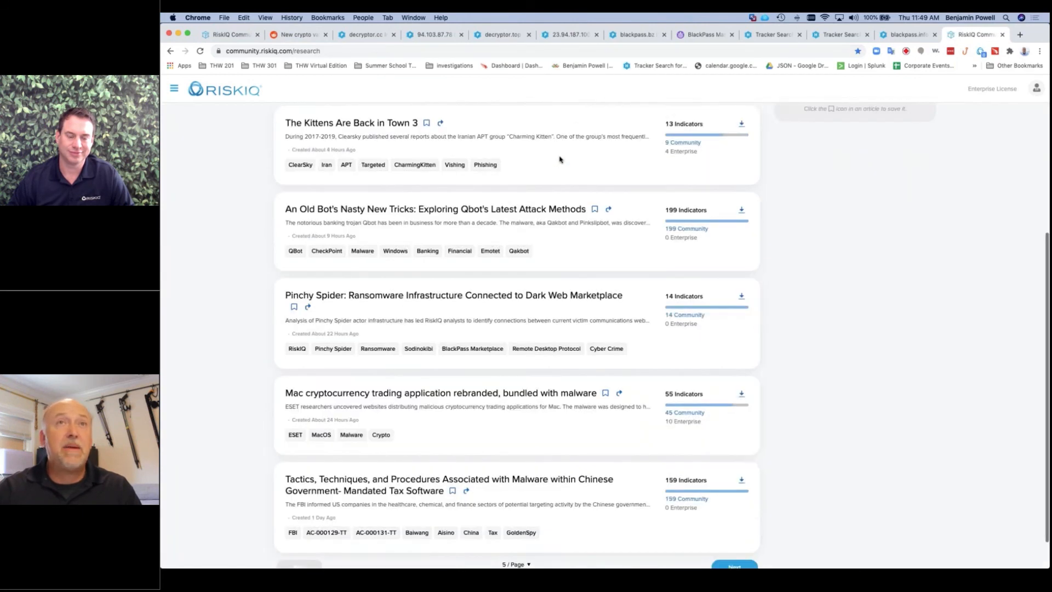
left_click(520, 139)
type("pi")
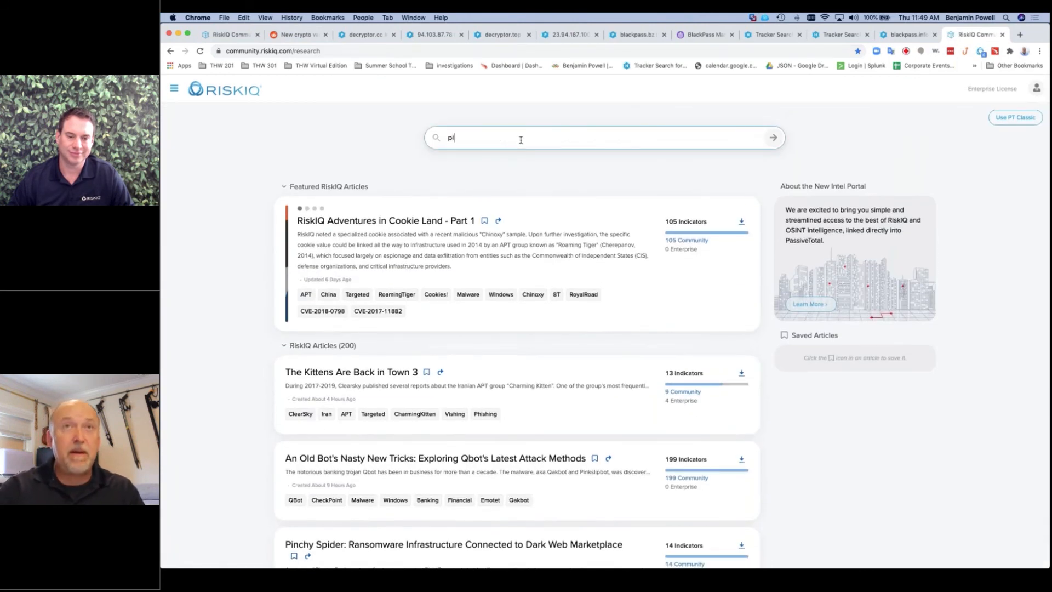
type("spider")
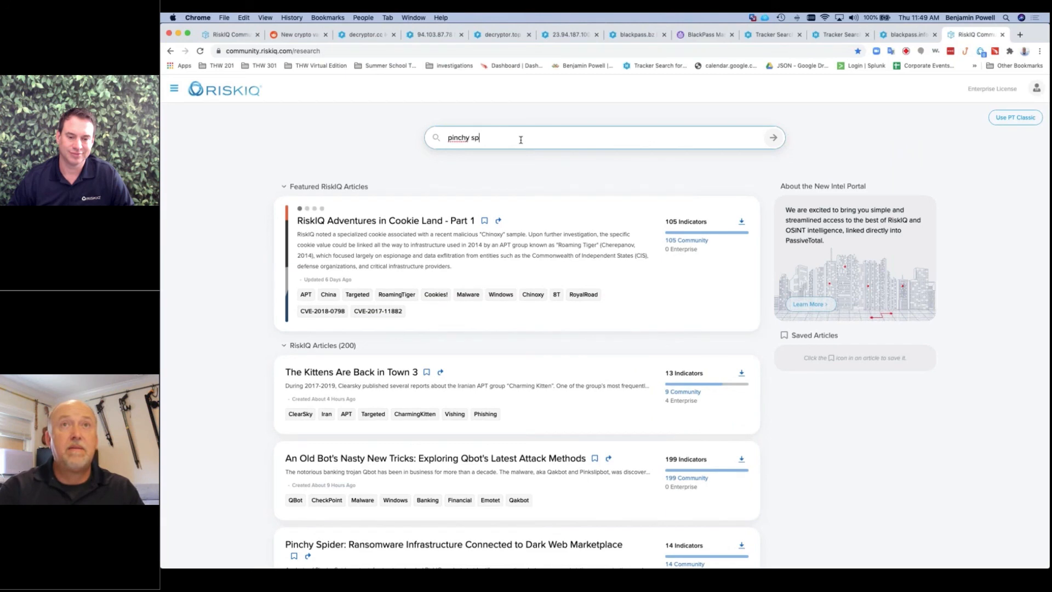
key("Return")
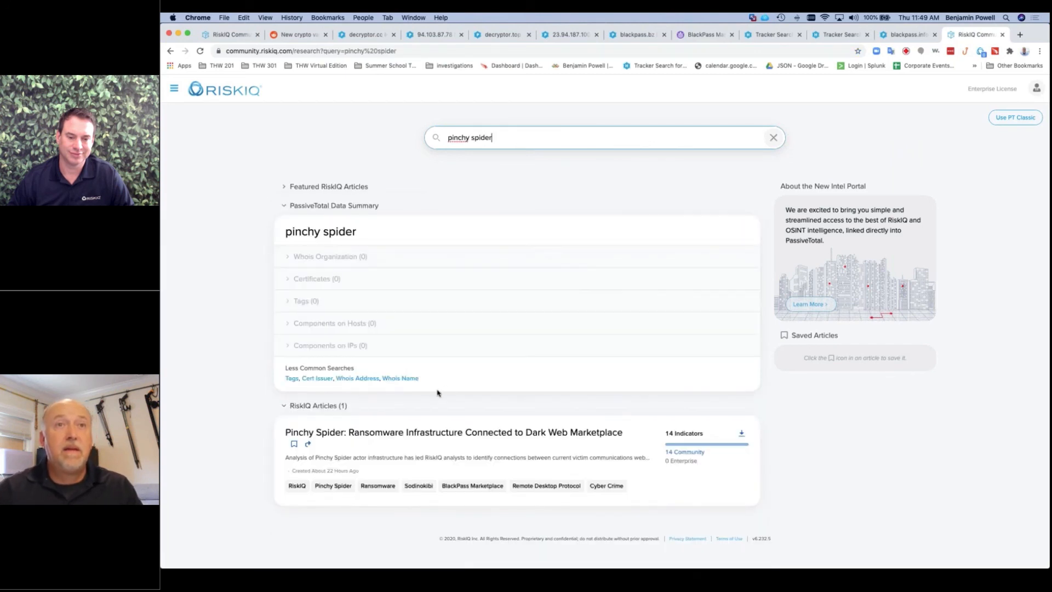
left_click(413, 431)
scroll(575, 353, "down", 5)
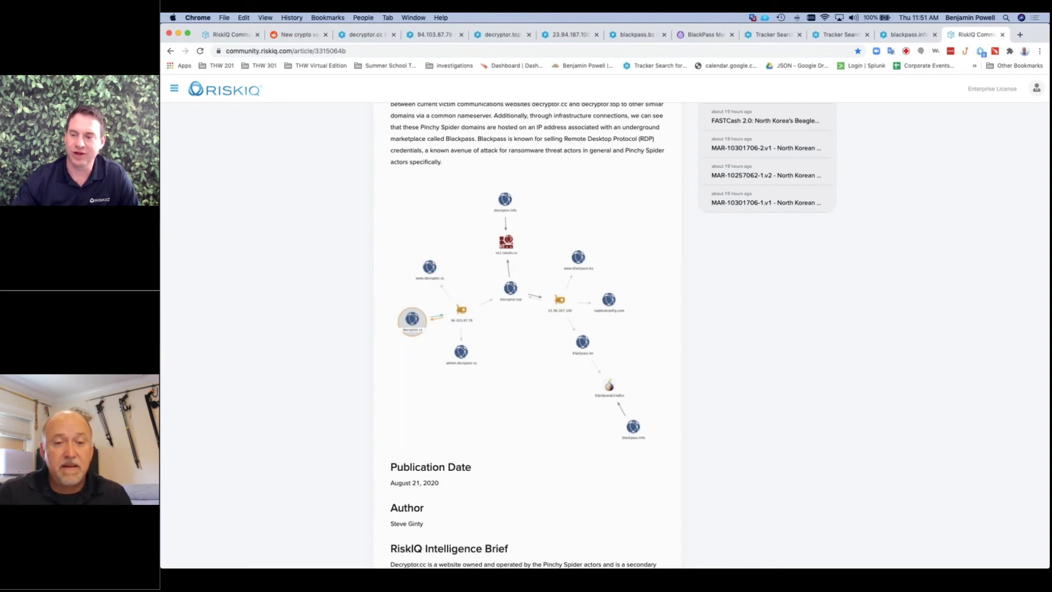
Step: Switch to the slide presentation and show the PassiveTotal Account Breakdown slide
key("super+Tab")
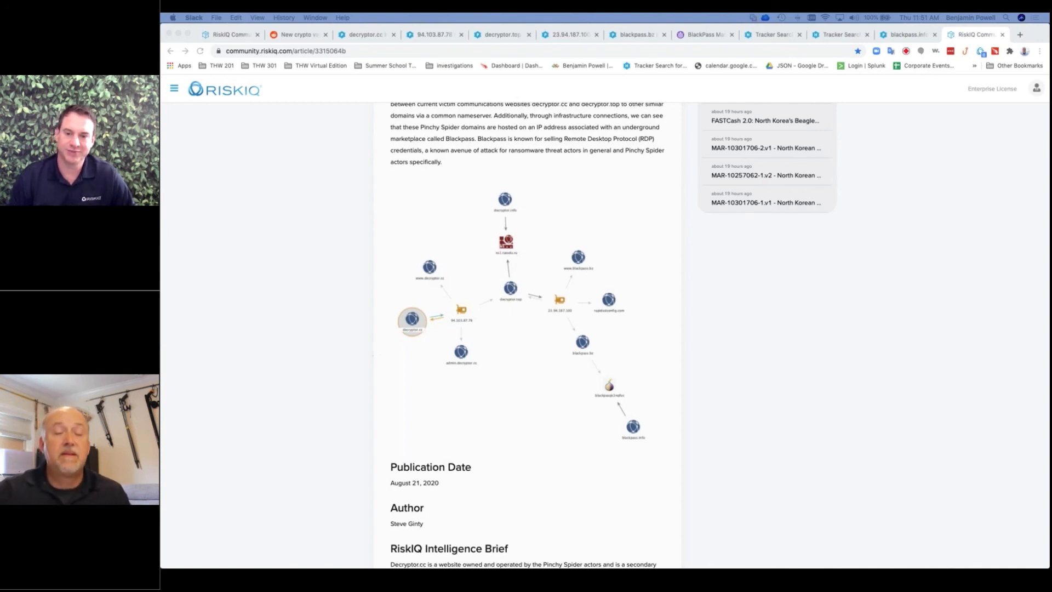
key("super+Tab")
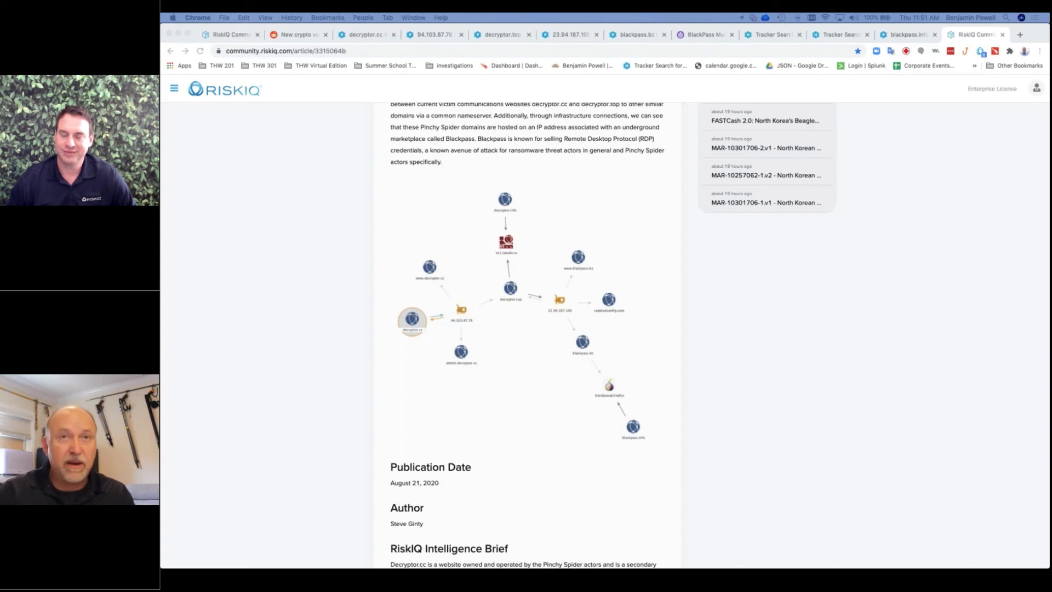
key("super+Tab")
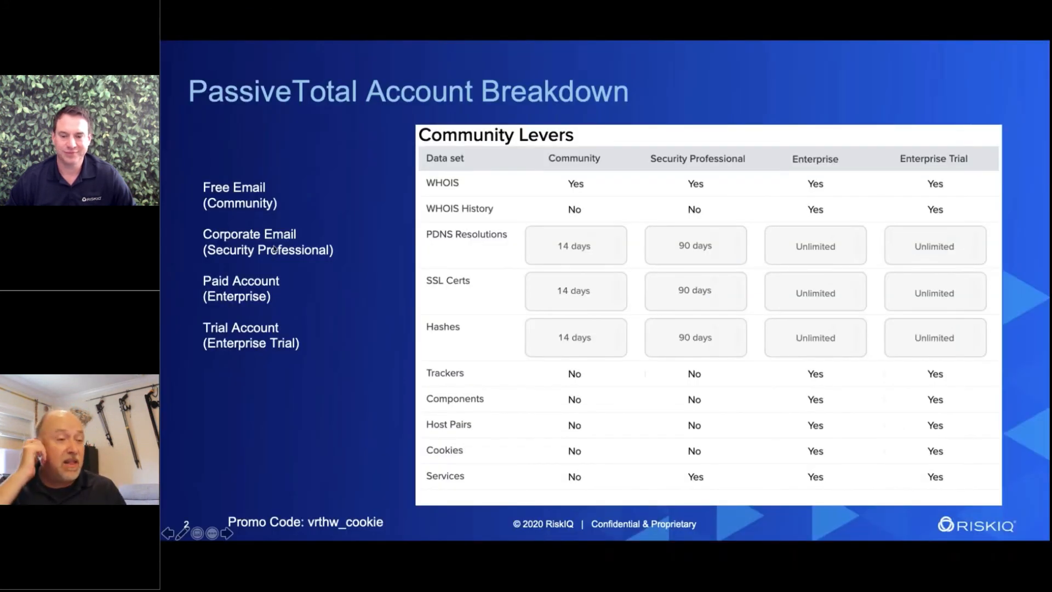